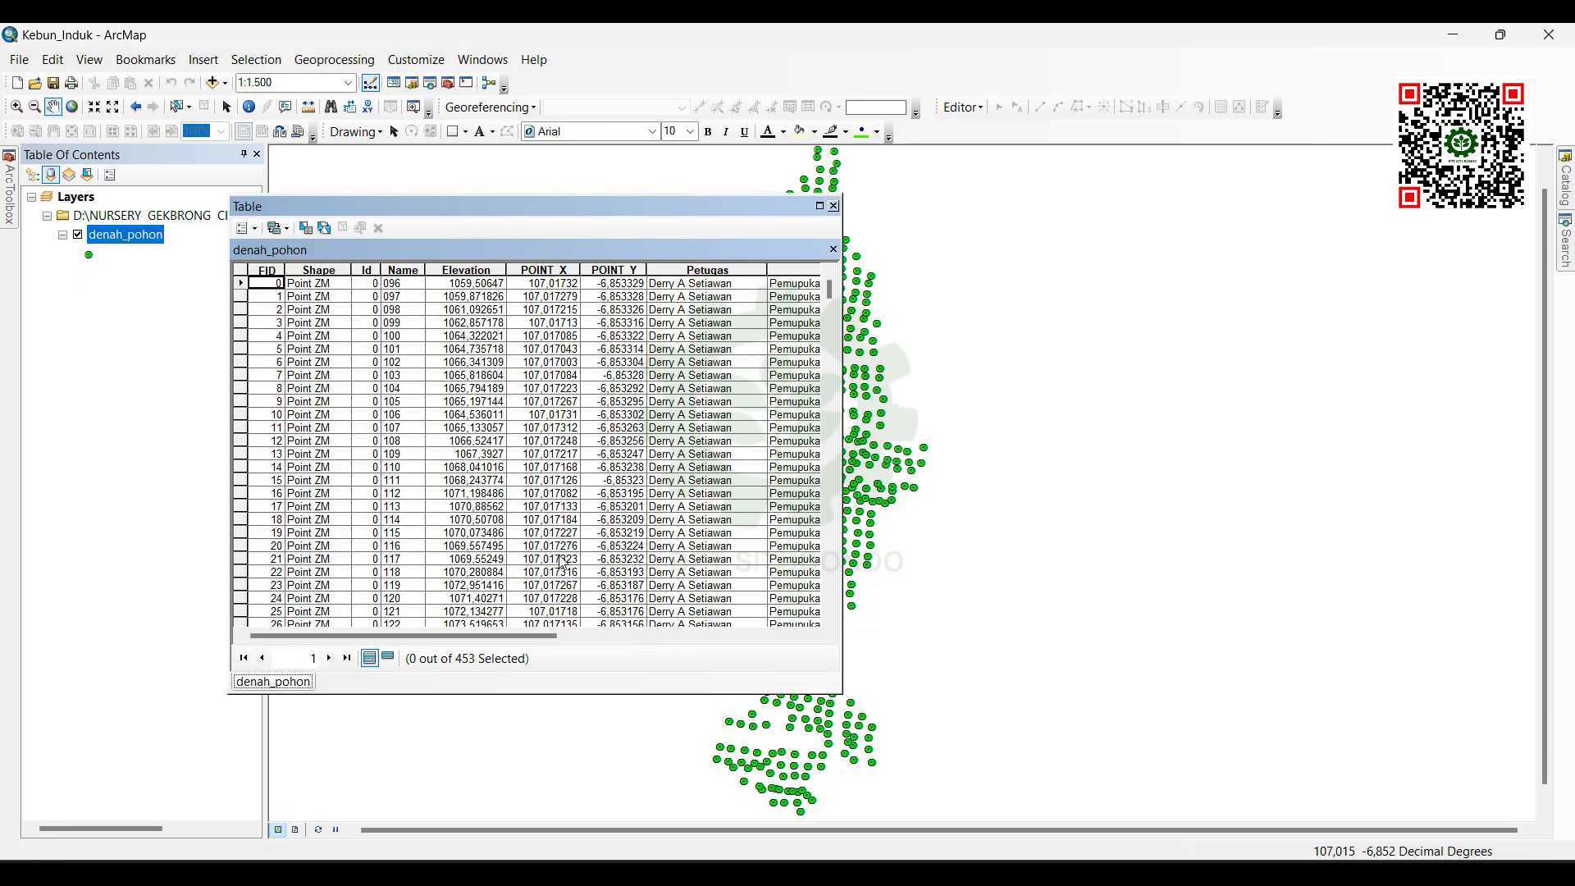
# Step: Review the remaining columns of the denah_pohon attribute table through Petugas and Aplikasi, and close the table
pyautogui.moveTo(489, 639); pyautogui.dragTo(738, 634)
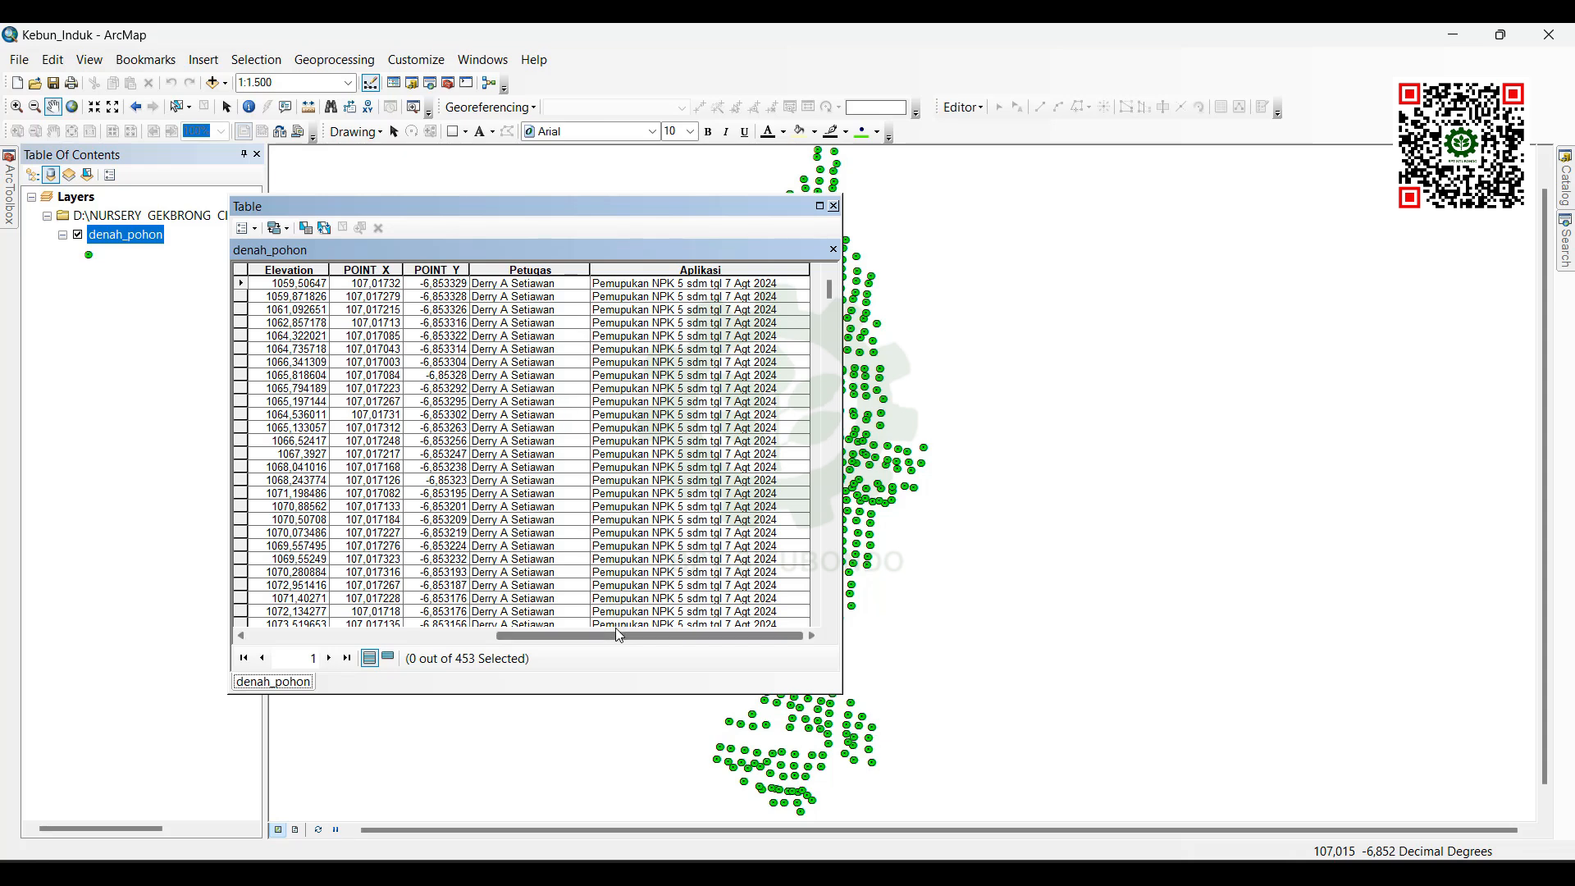
pyautogui.moveTo(606, 636); pyautogui.dragTo(544, 636)
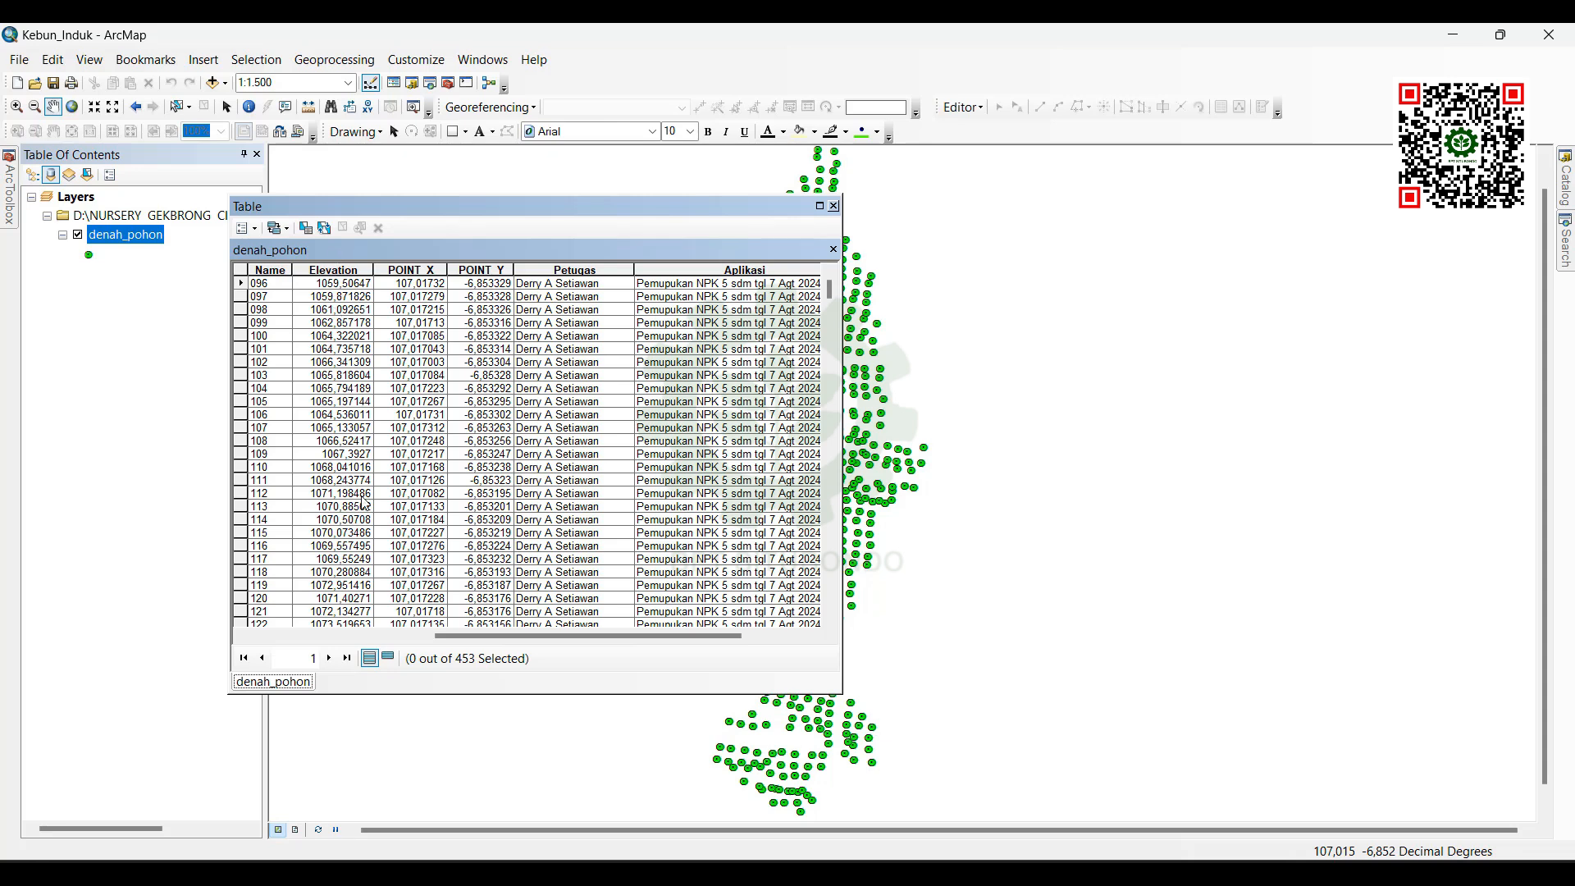
pyautogui.click(834, 206)
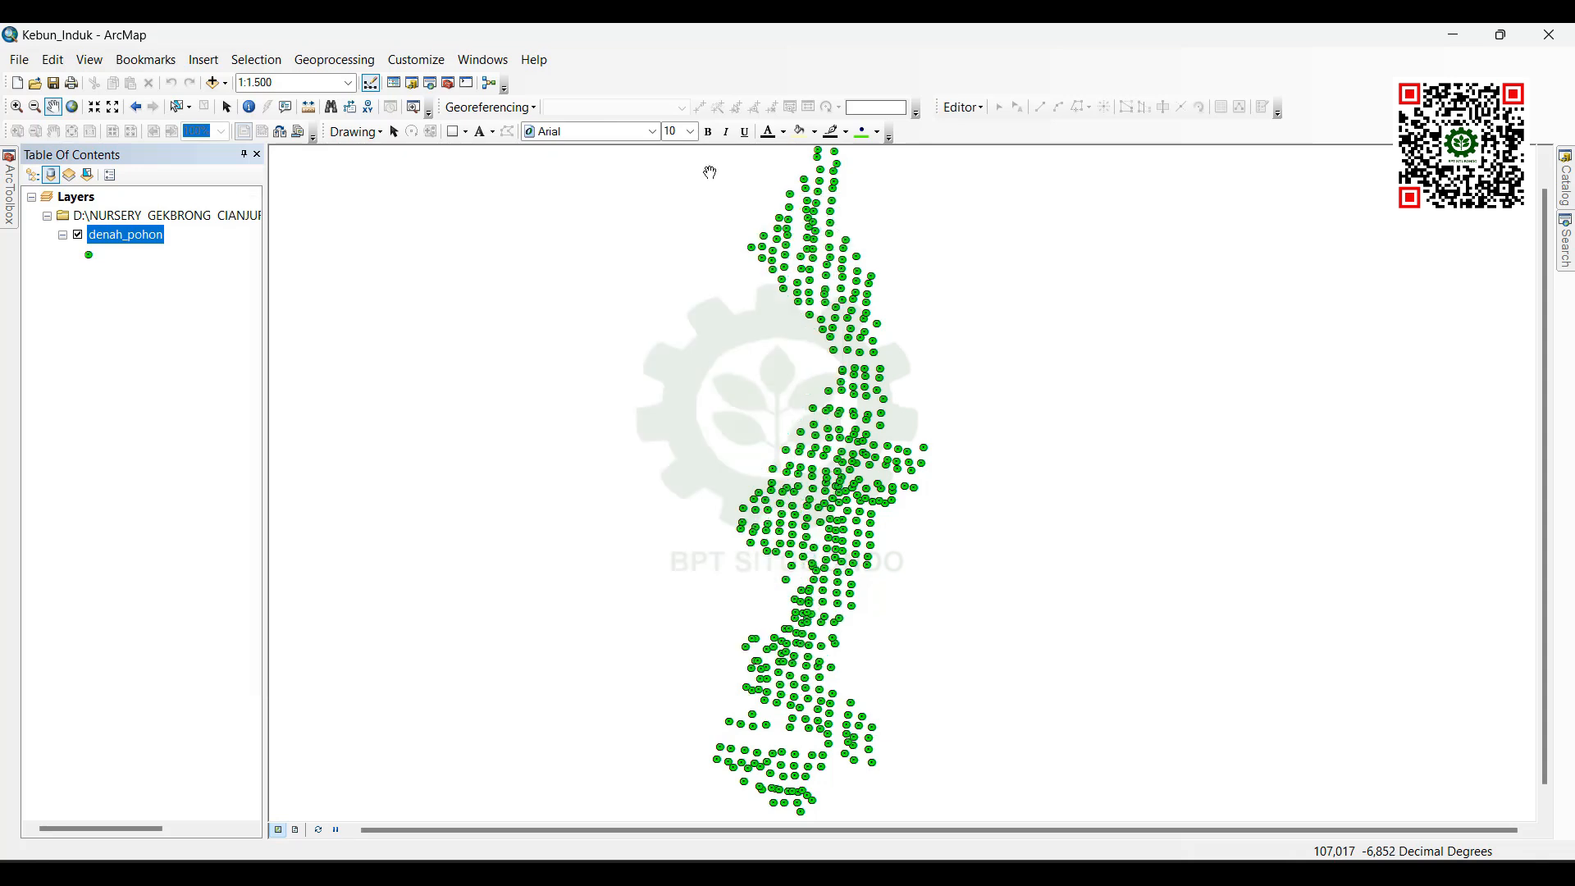
# Step: Display the HTML pop-up of a tree point at the plot's northern tip, widened and placed clear of the points
pyautogui.click(286, 107)
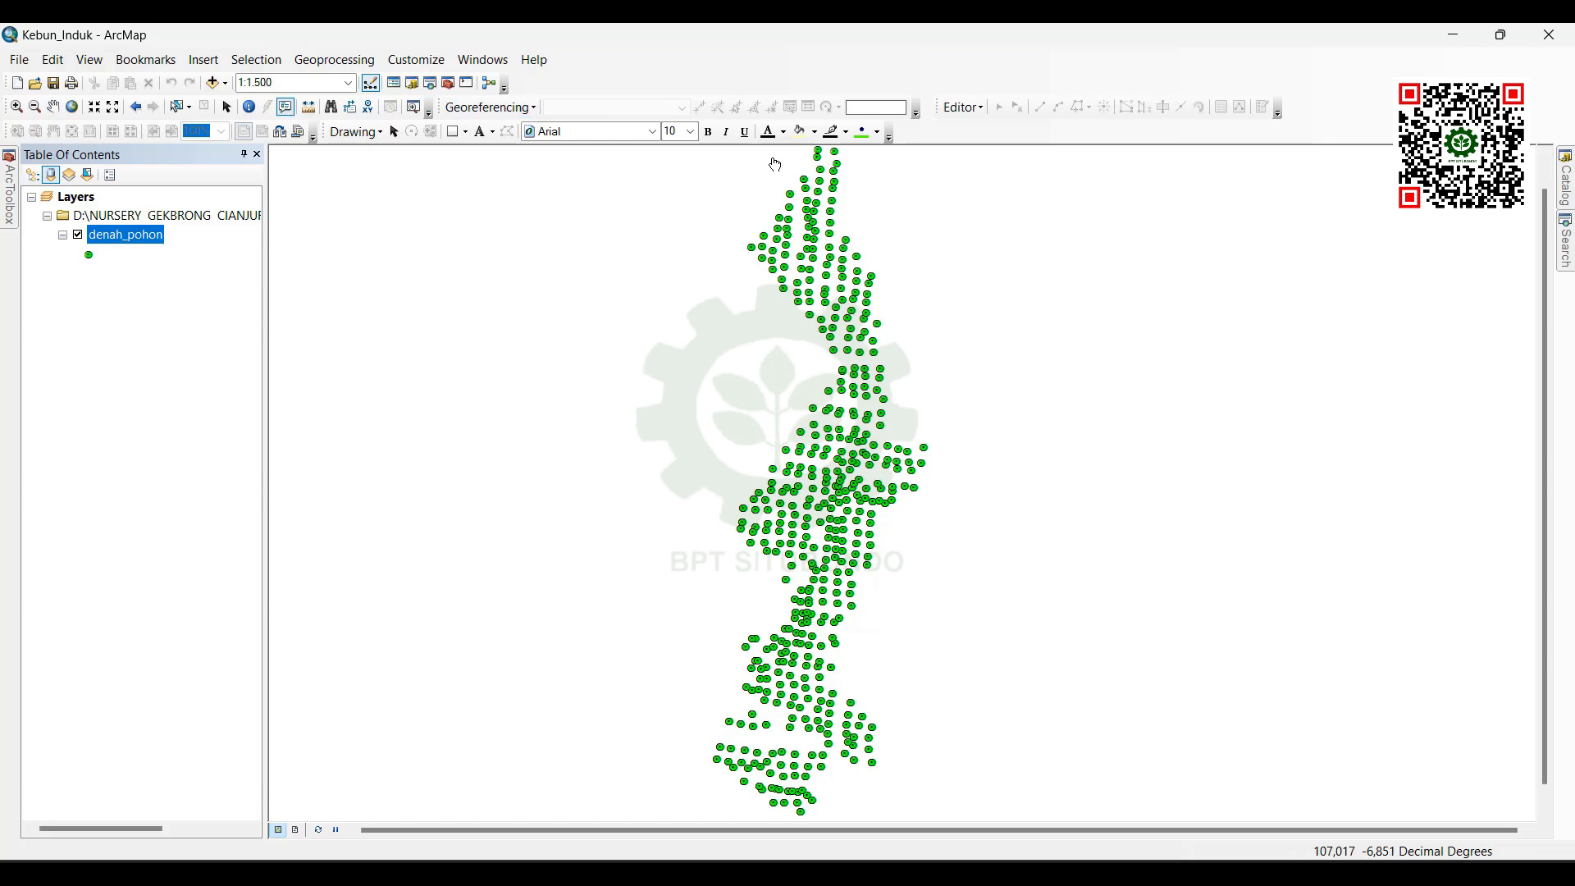
pyautogui.click(837, 157)
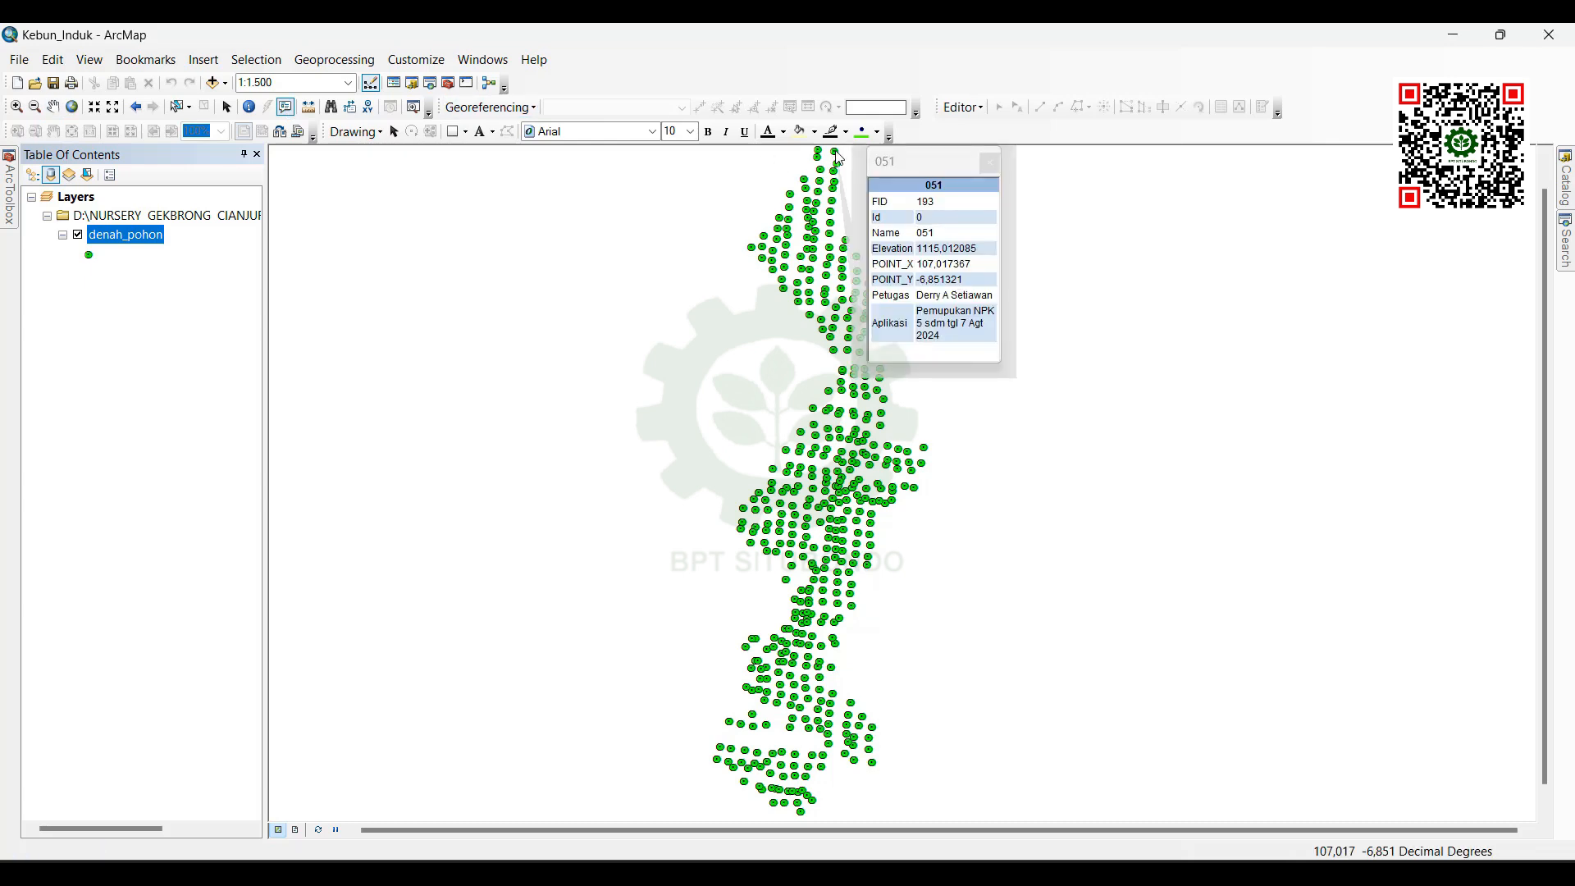
pyautogui.moveTo(1008, 246); pyautogui.dragTo(1161, 246)
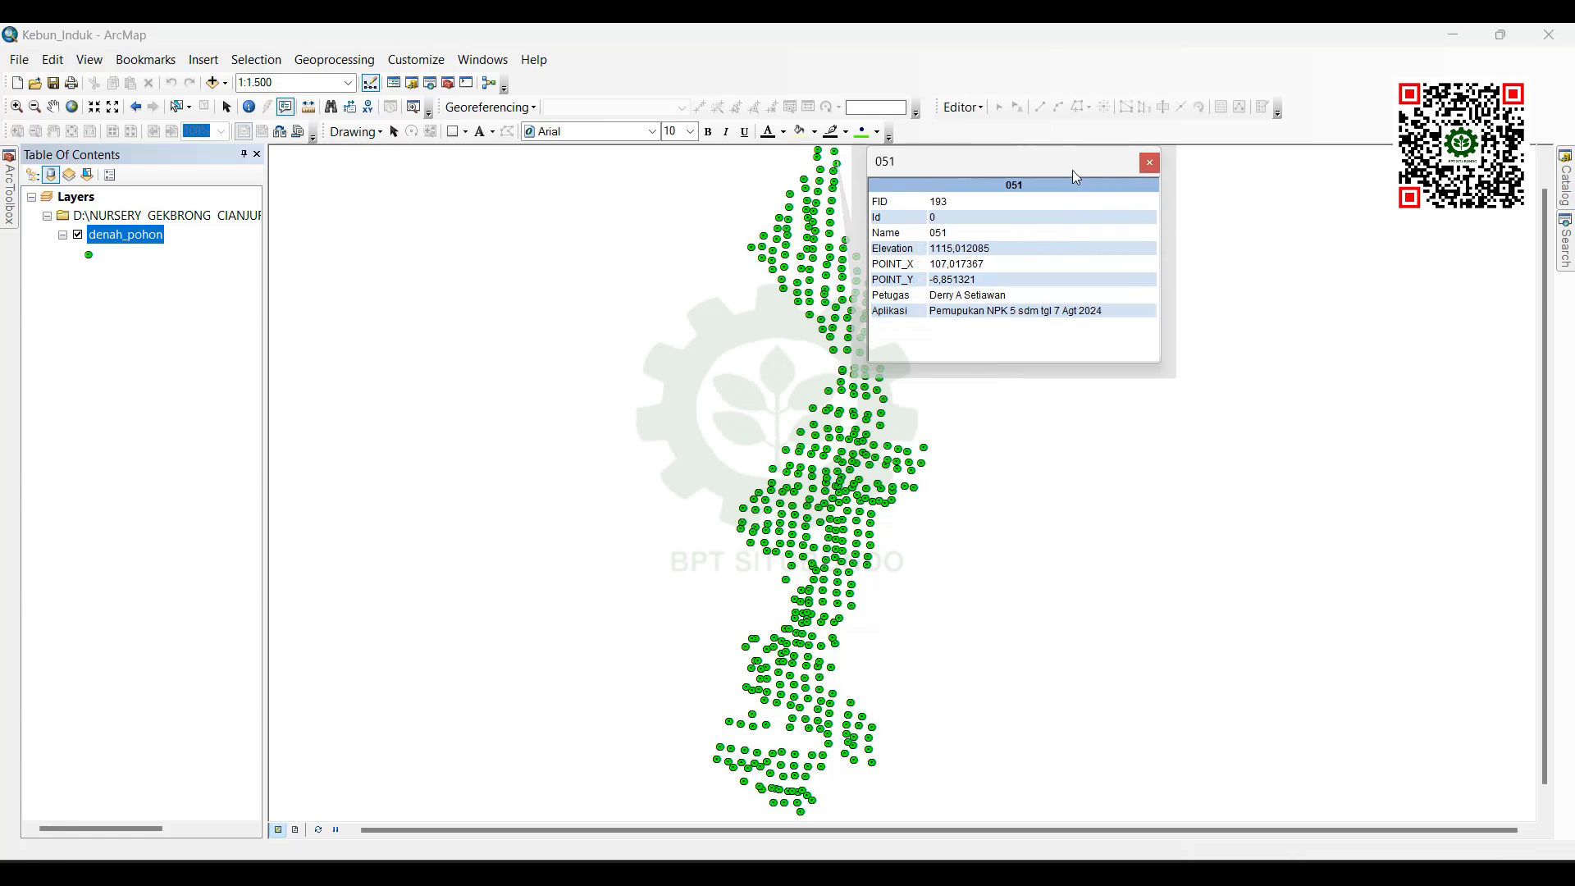
pyautogui.moveTo(1060, 165); pyautogui.dragTo(1305, 185)
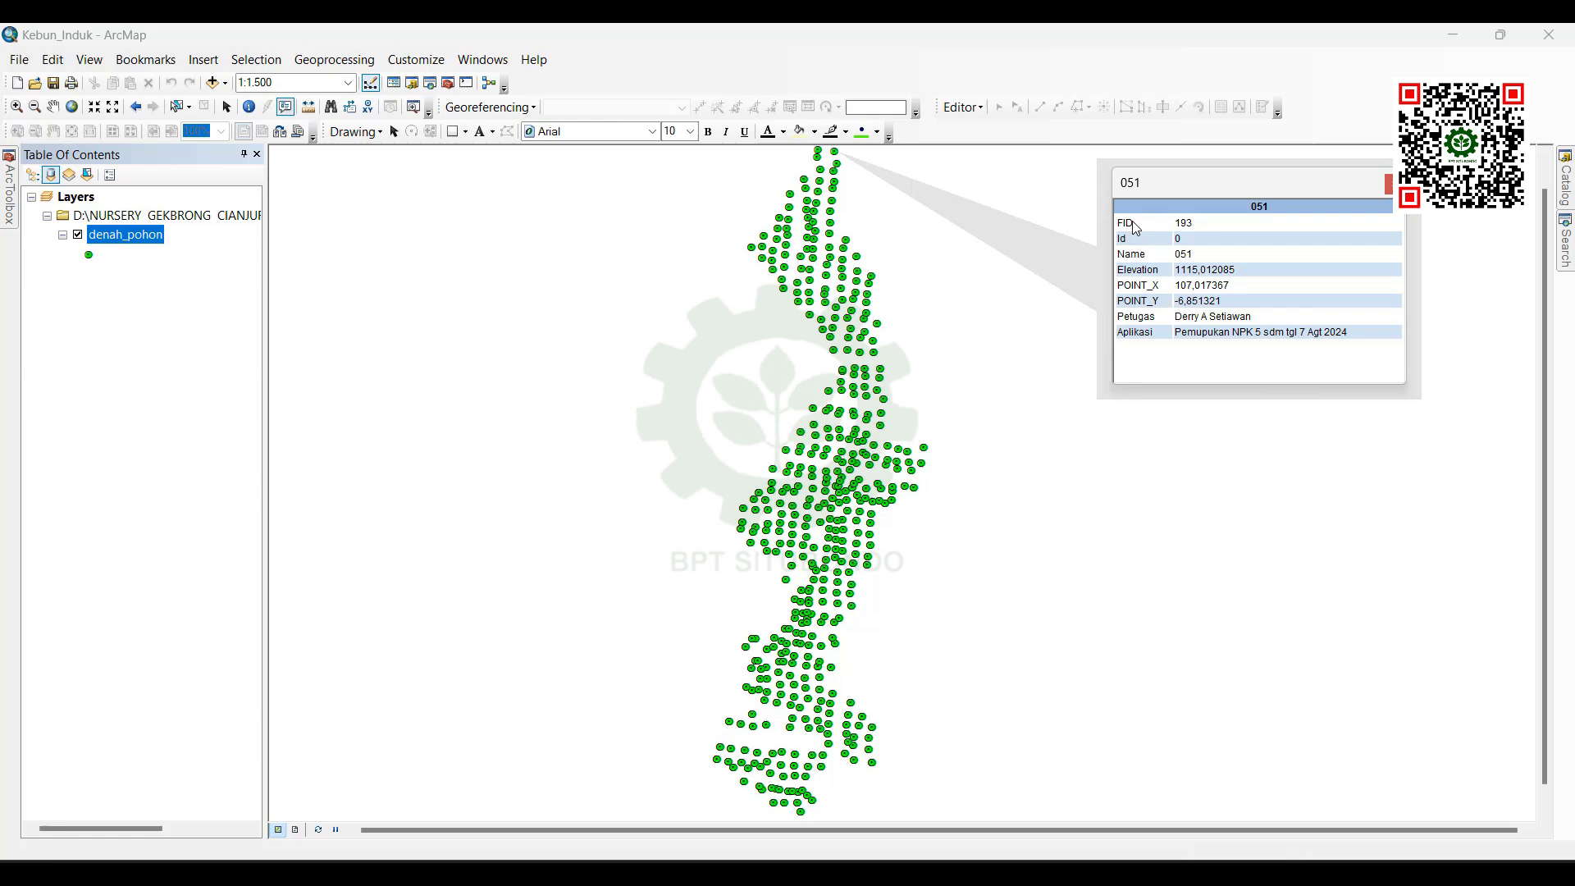
# Step: Display the pop-up of a tree point on the northern cluster's western edge, widened and moved west of the plot
pyautogui.click(762, 254)
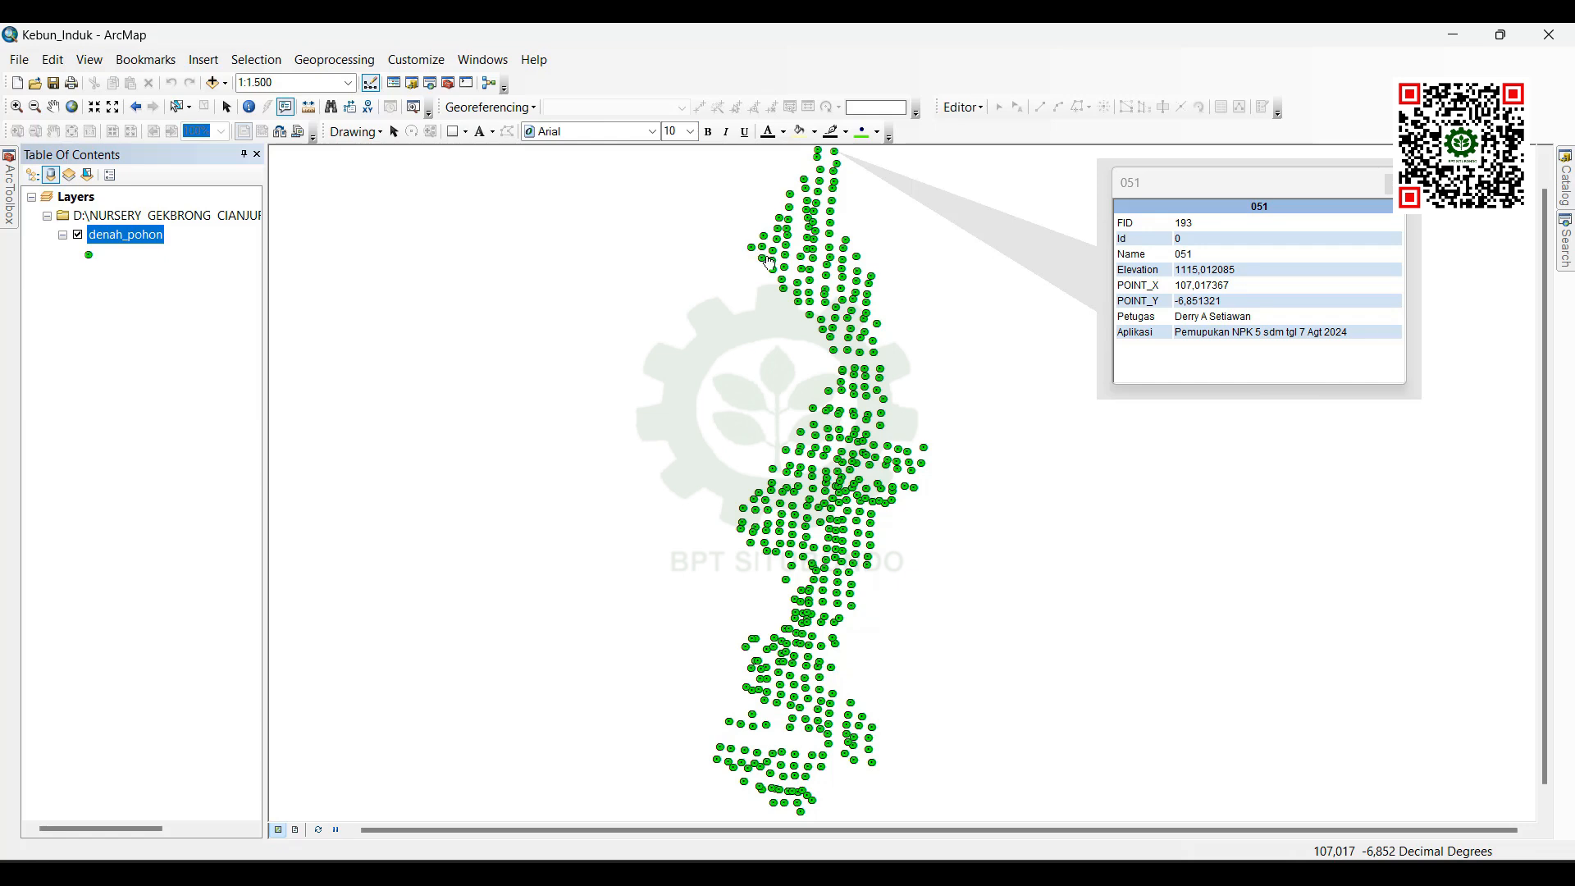
pyautogui.click(763, 251)
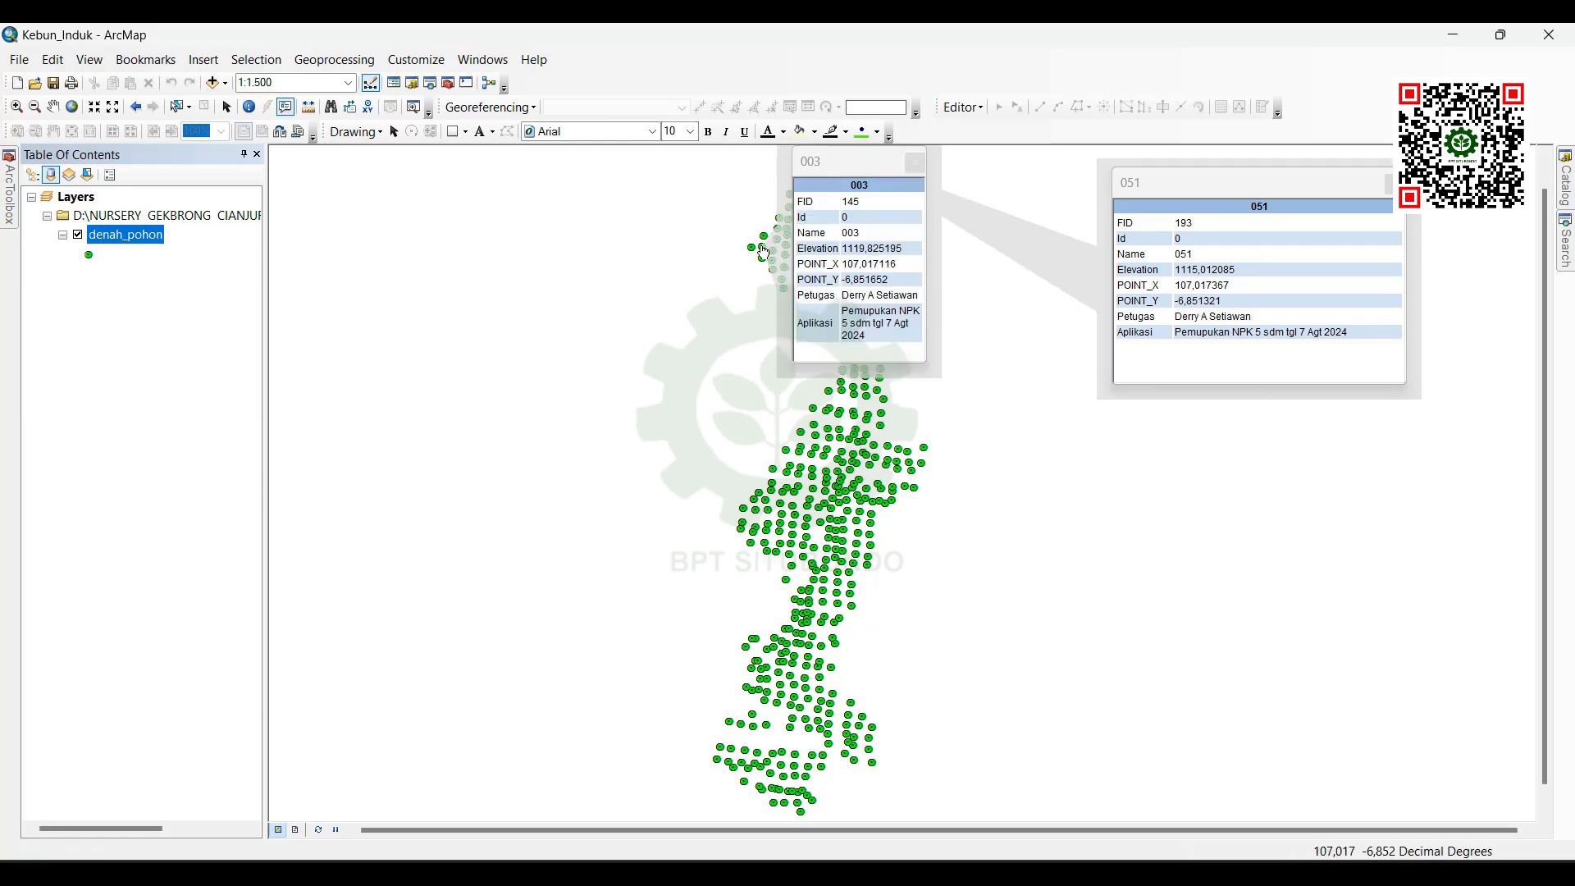
pyautogui.moveTo(845, 161); pyautogui.dragTo(489, 258)
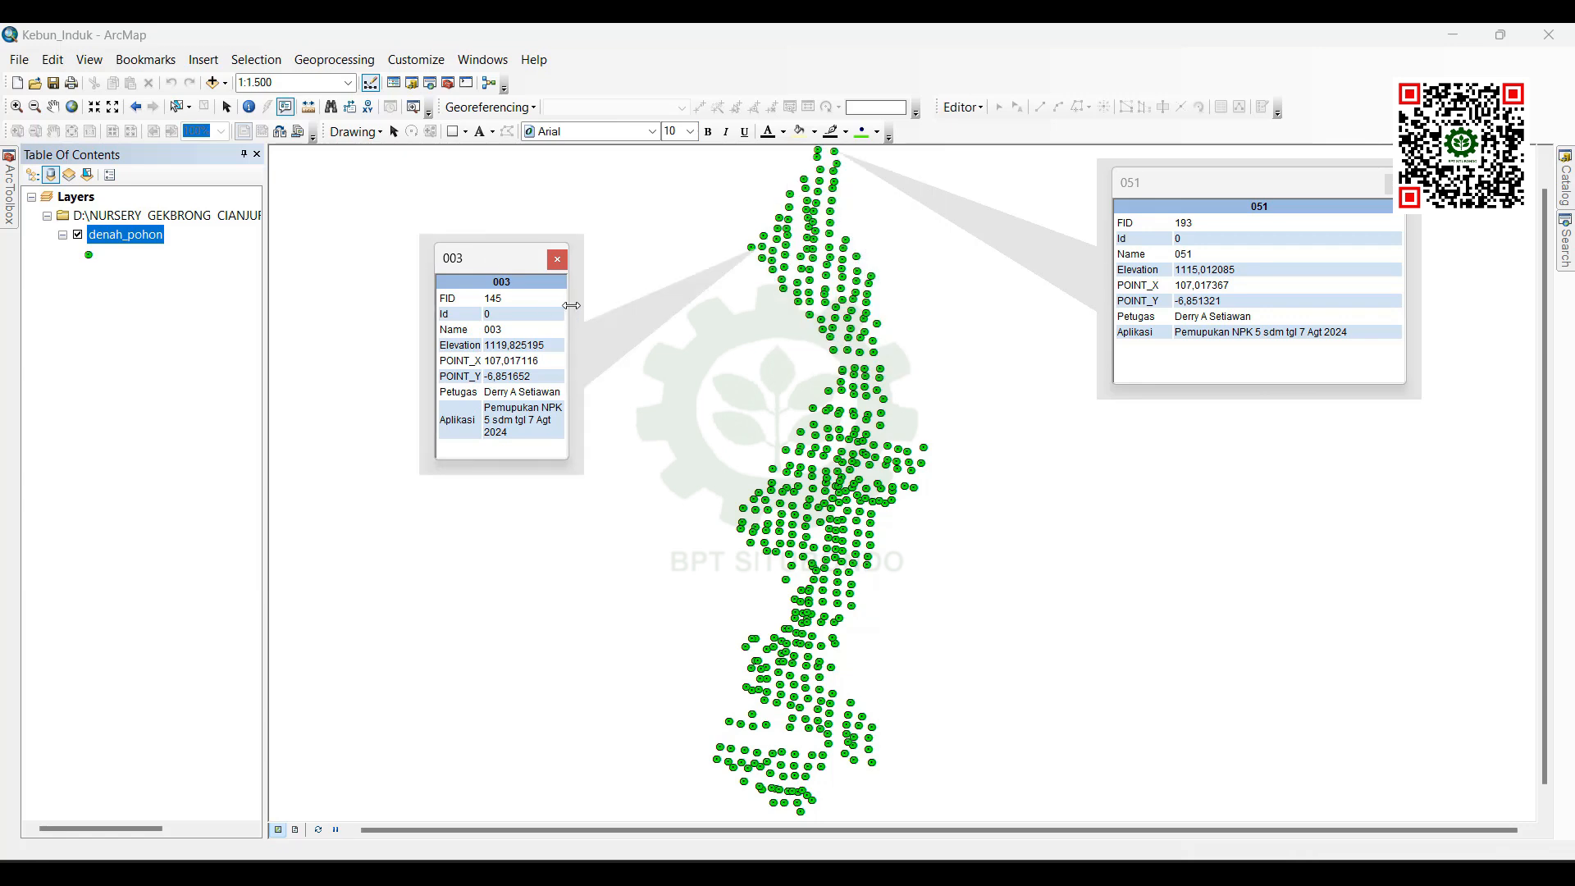
pyautogui.moveTo(571, 306); pyautogui.dragTo(730, 295)
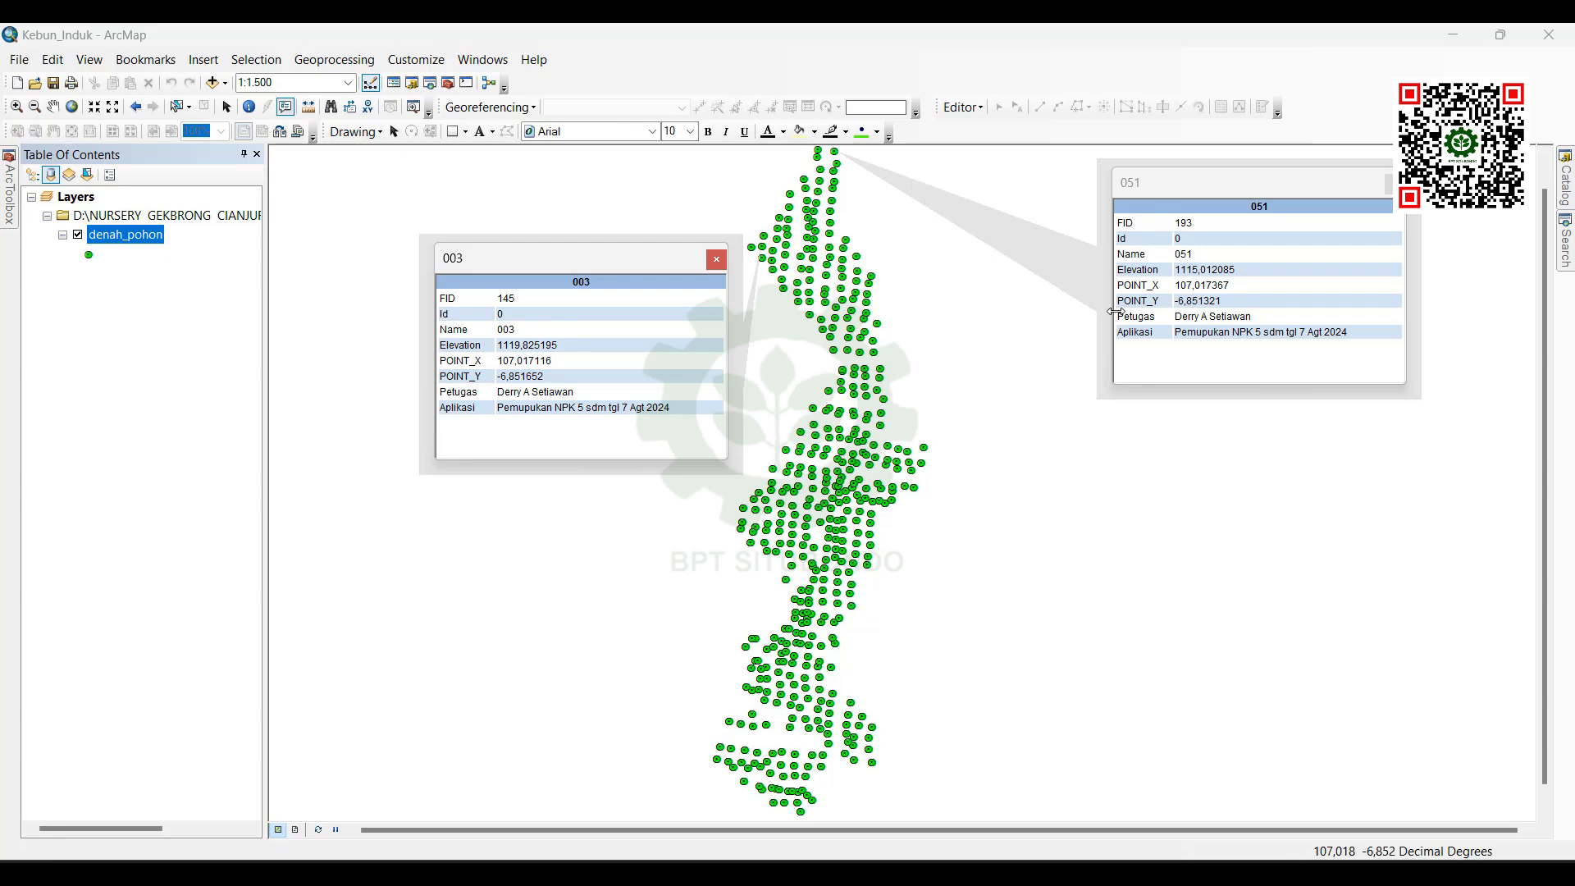
# Step: Display the pop-up of a tree point in the southeastern cluster, widened and moved east of the plot
pyautogui.click(864, 721)
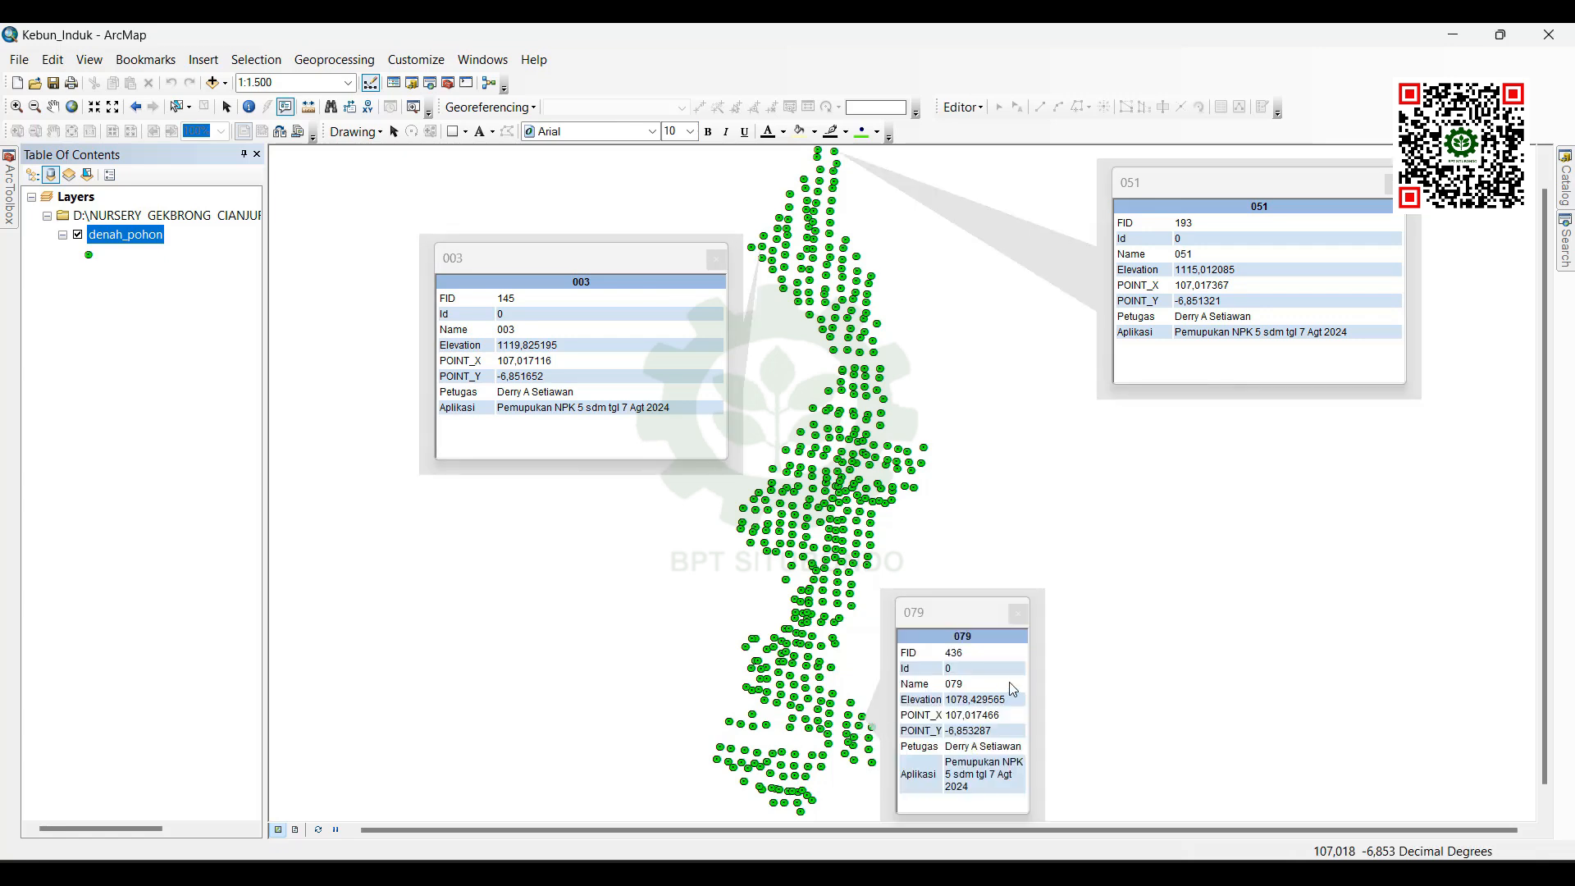
pyautogui.moveTo(1030, 683); pyautogui.dragTo(1190, 653)
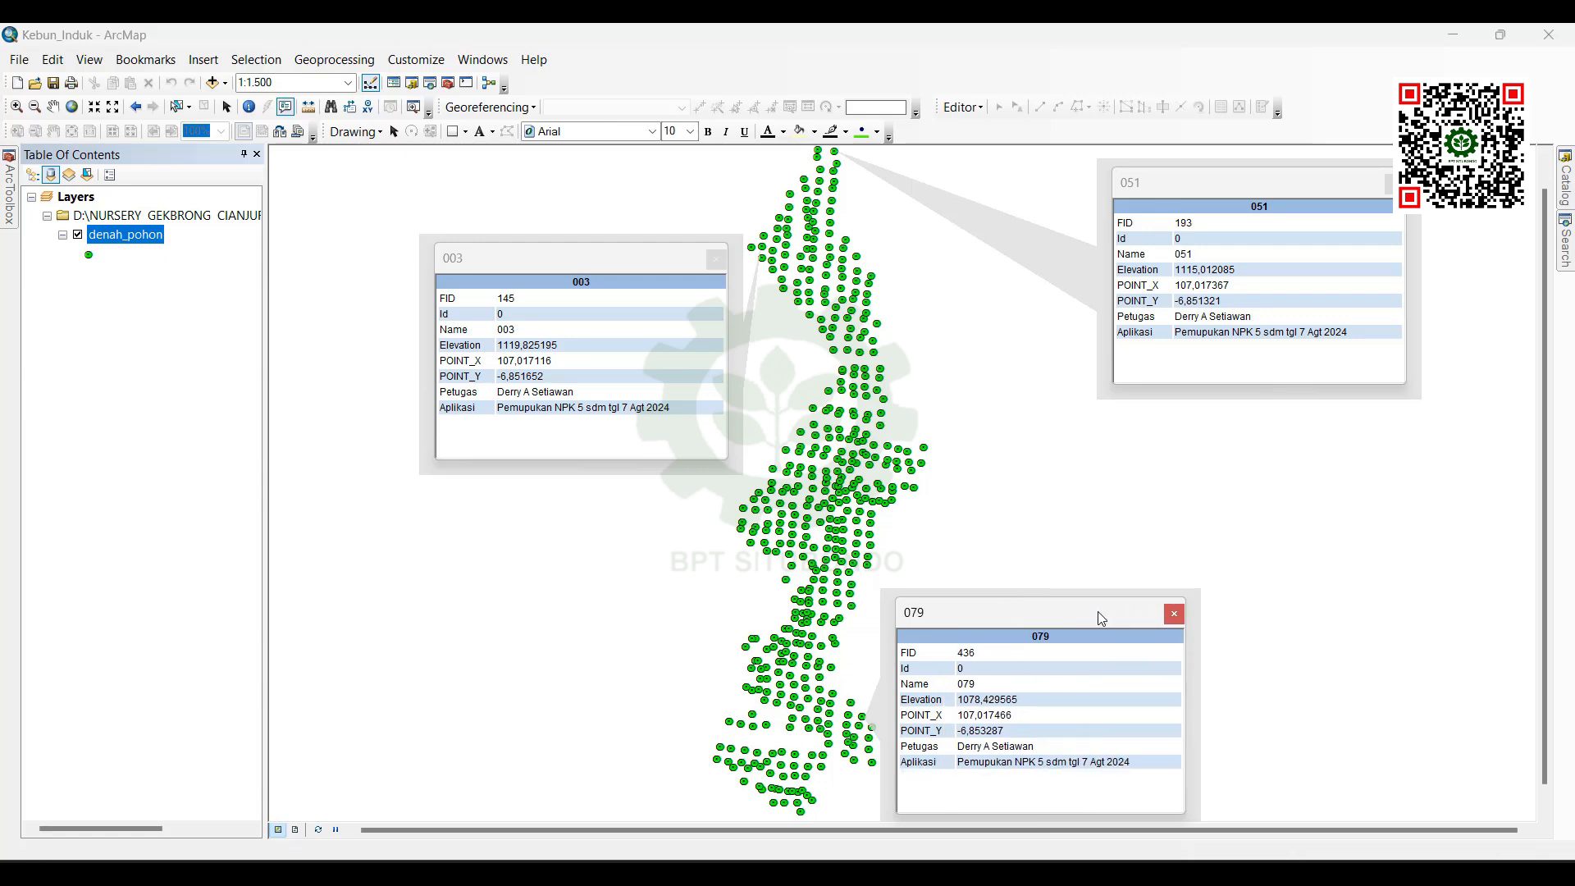
pyautogui.moveTo(1099, 617); pyautogui.dragTo(1331, 524)
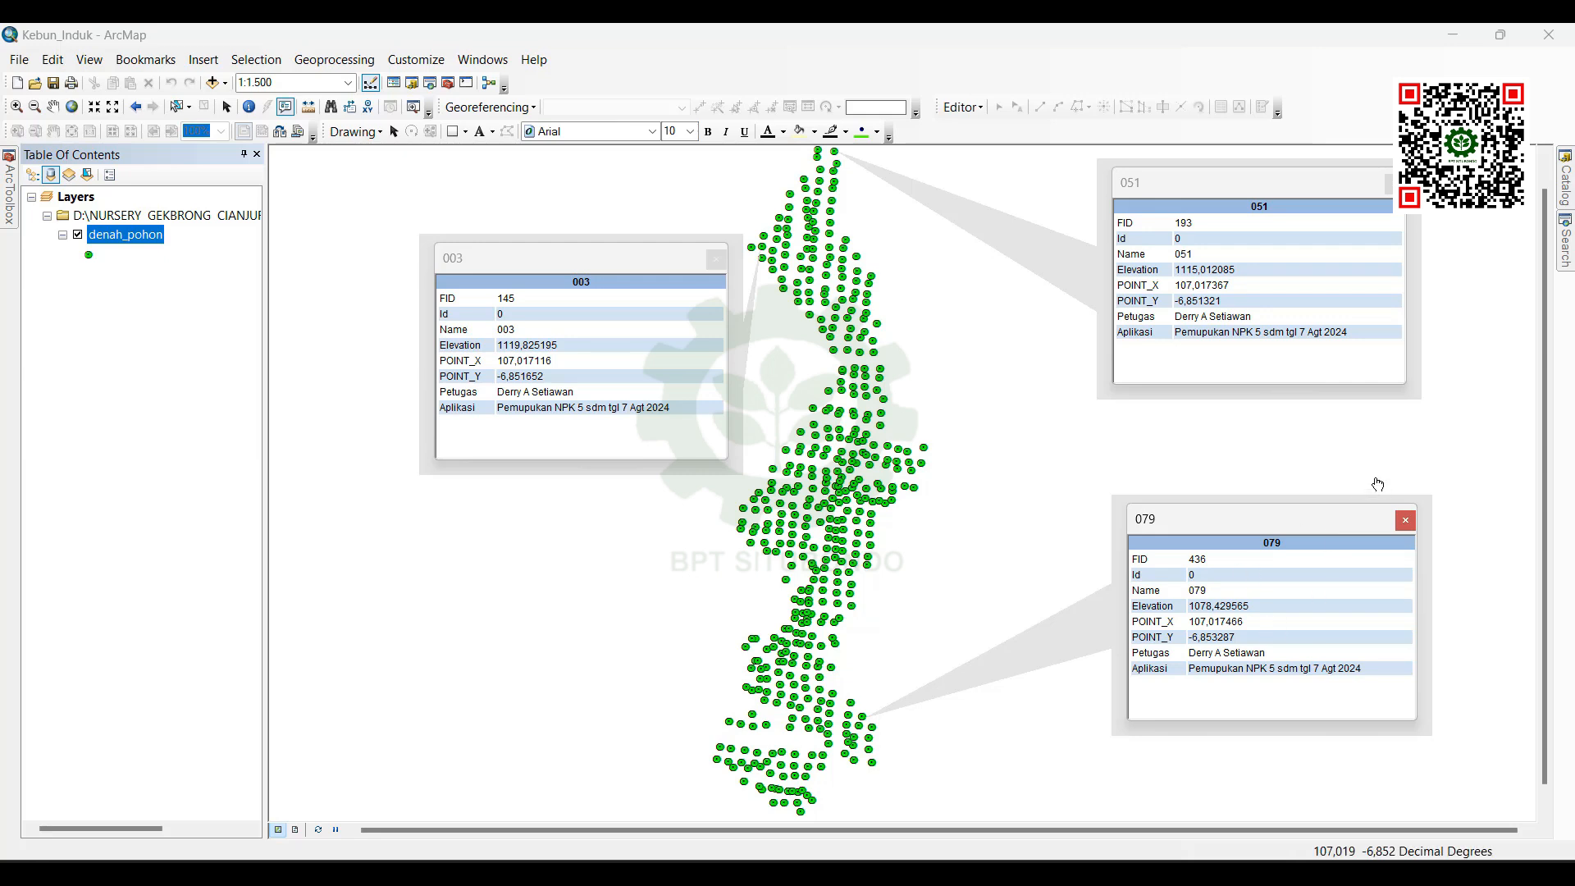
# Step: Close all three tree point pop-ups
pyautogui.click(1406, 518)
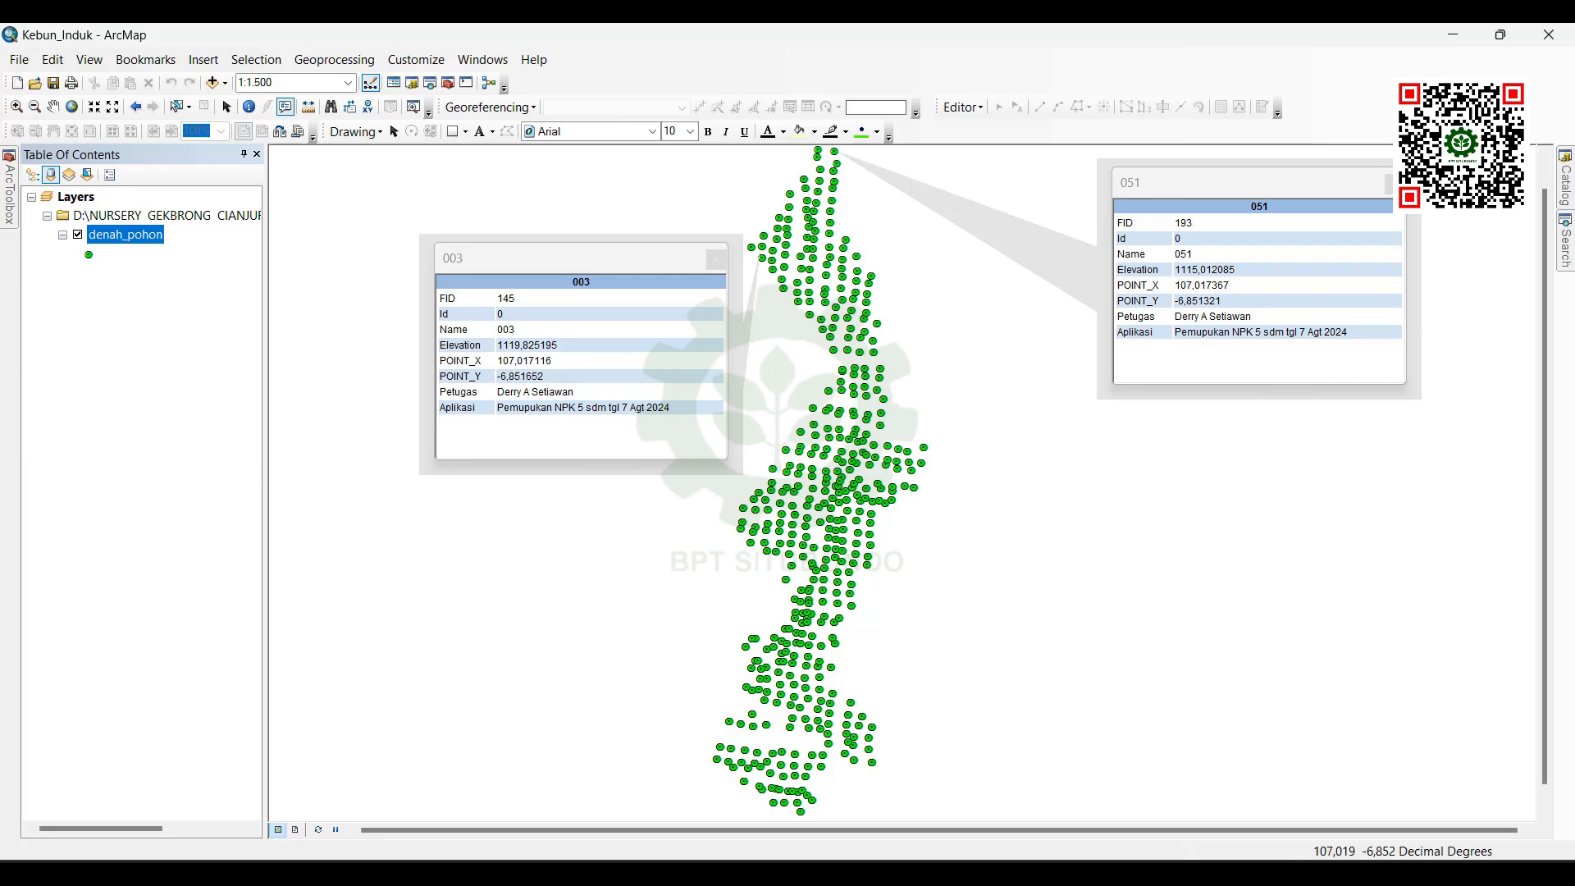
pyautogui.click(1389, 183)
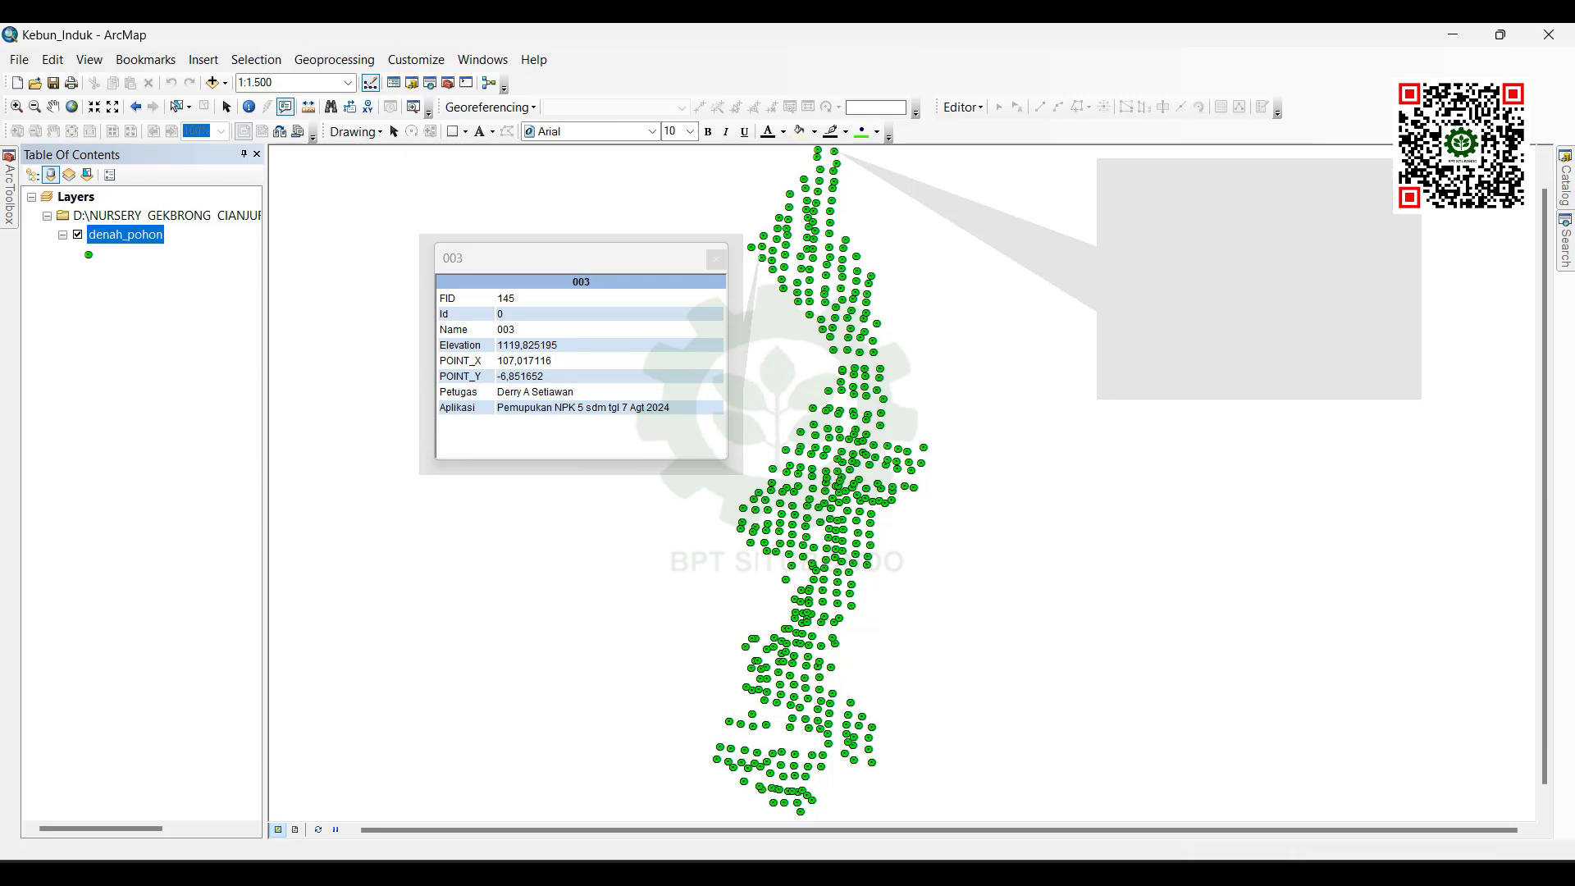
pyautogui.click(717, 260)
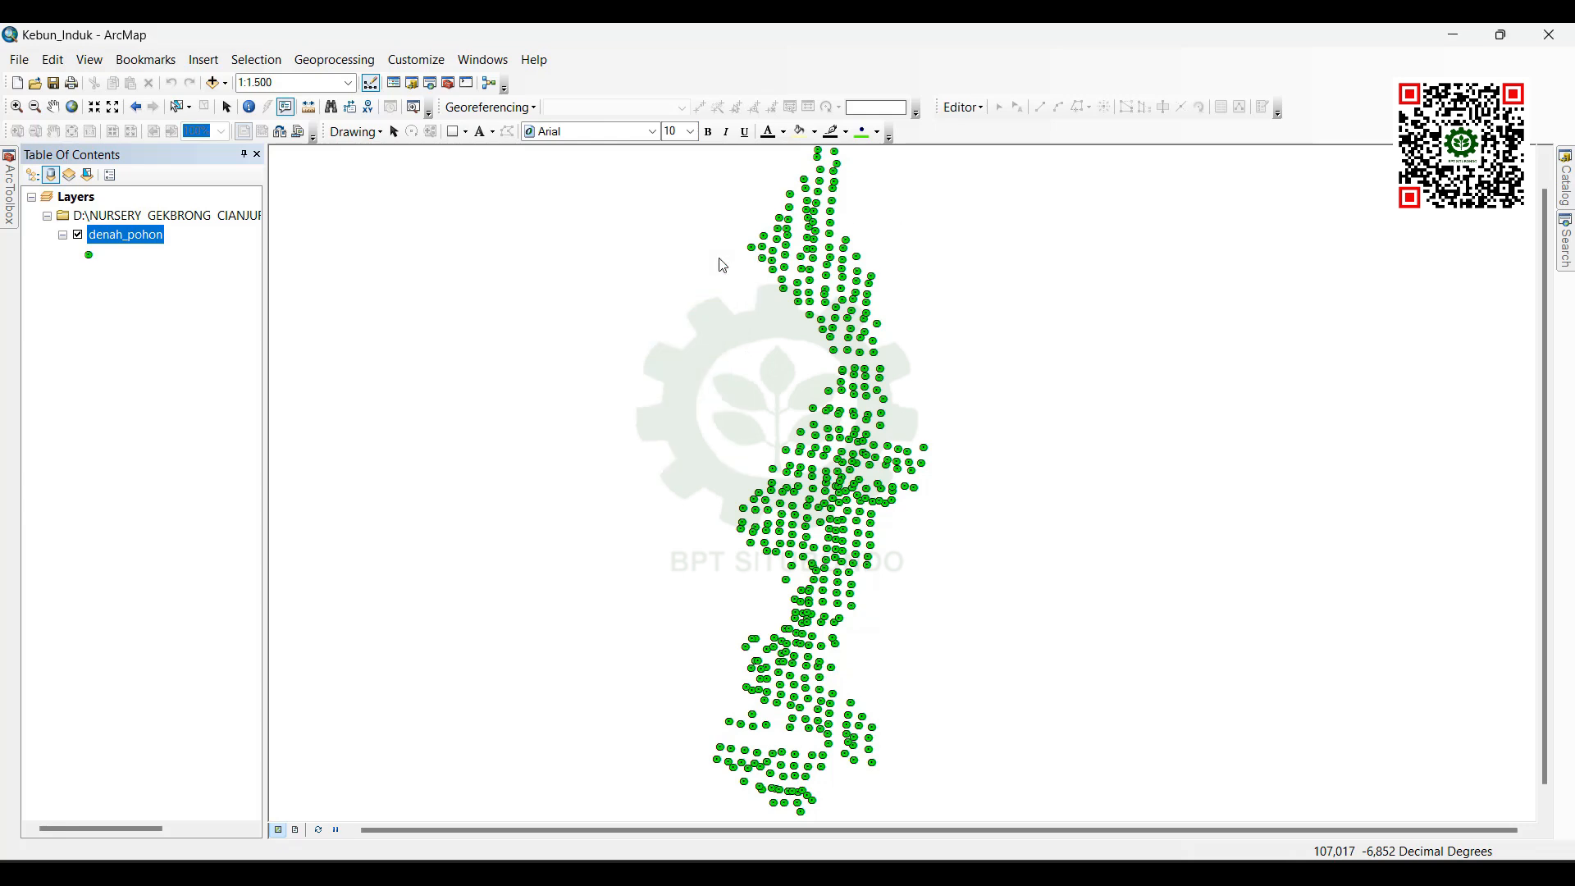
# Step: Open the IDW interpolation tool of Spatial Analyst
pyautogui.click(8, 197)
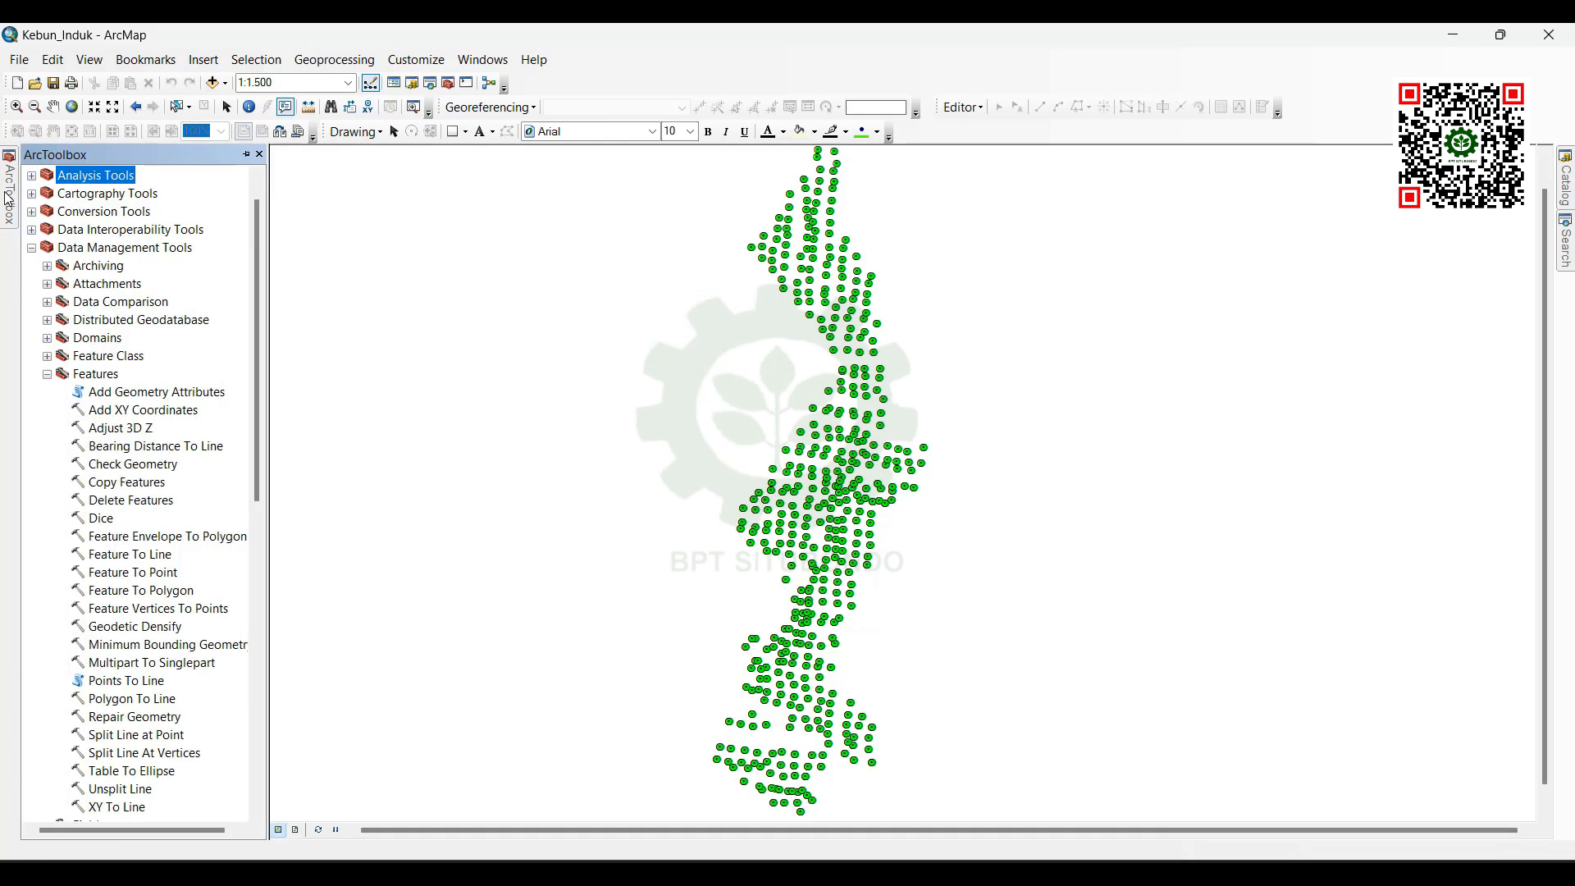
pyautogui.click(31, 247)
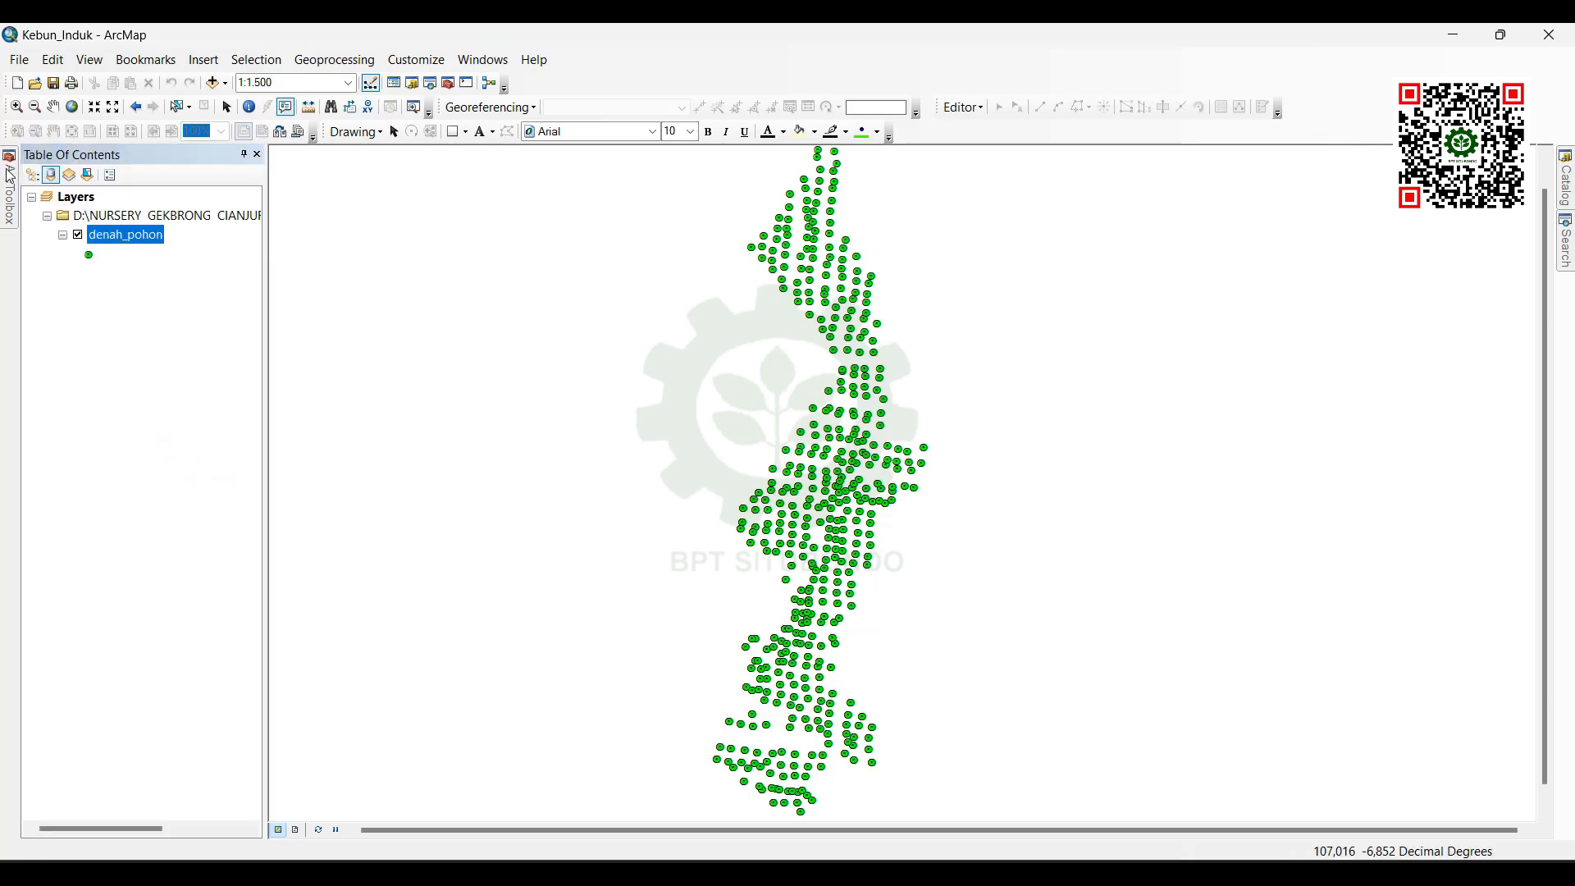
pyautogui.click(7, 171)
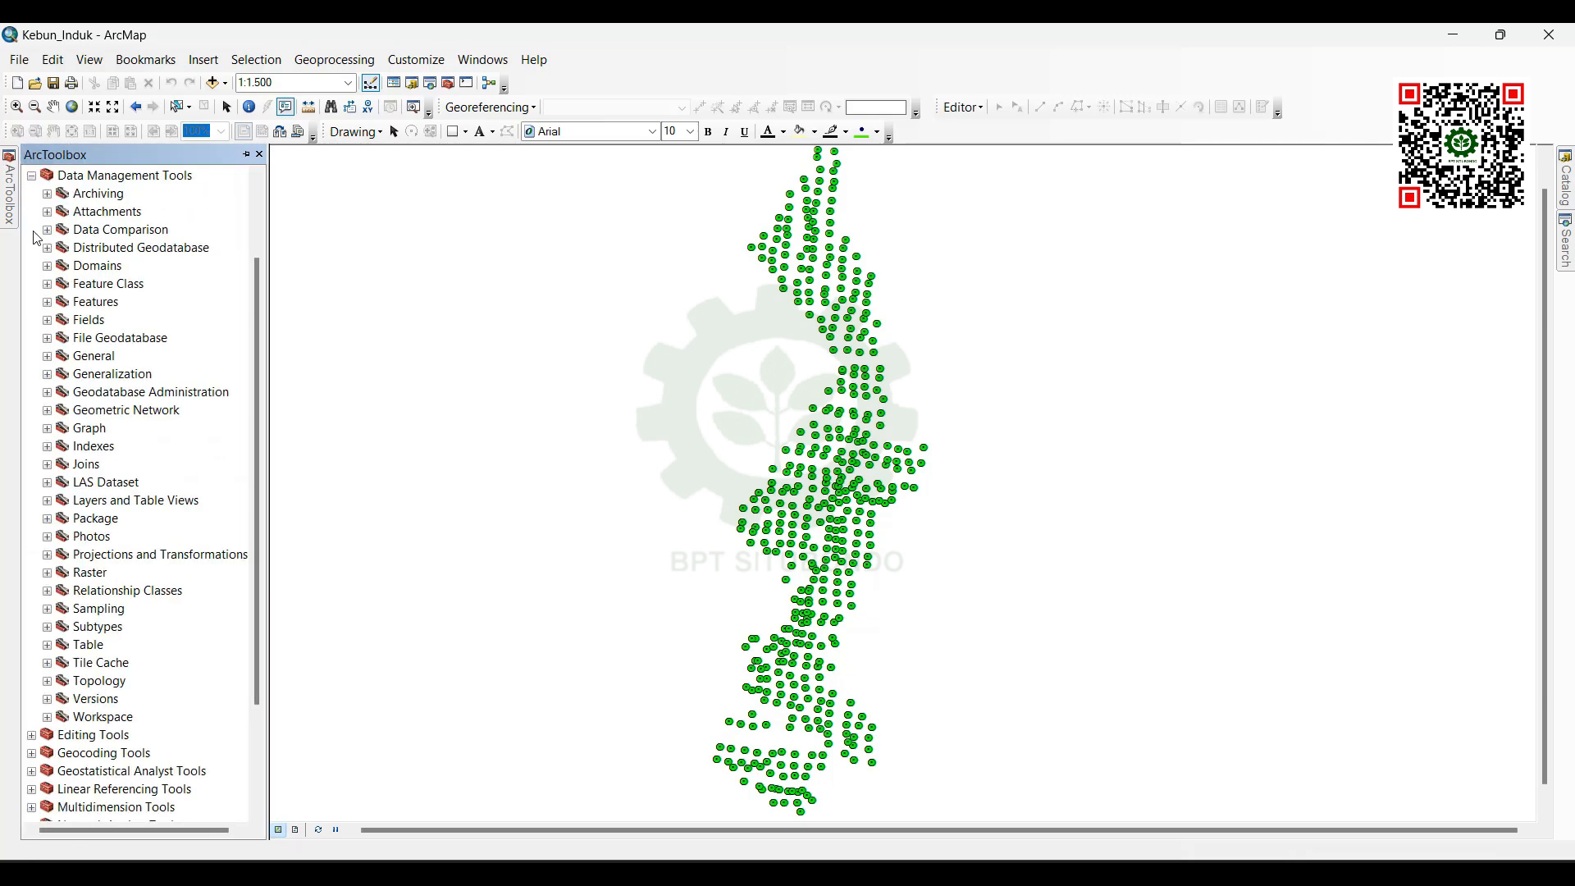
pyautogui.click(32, 175)
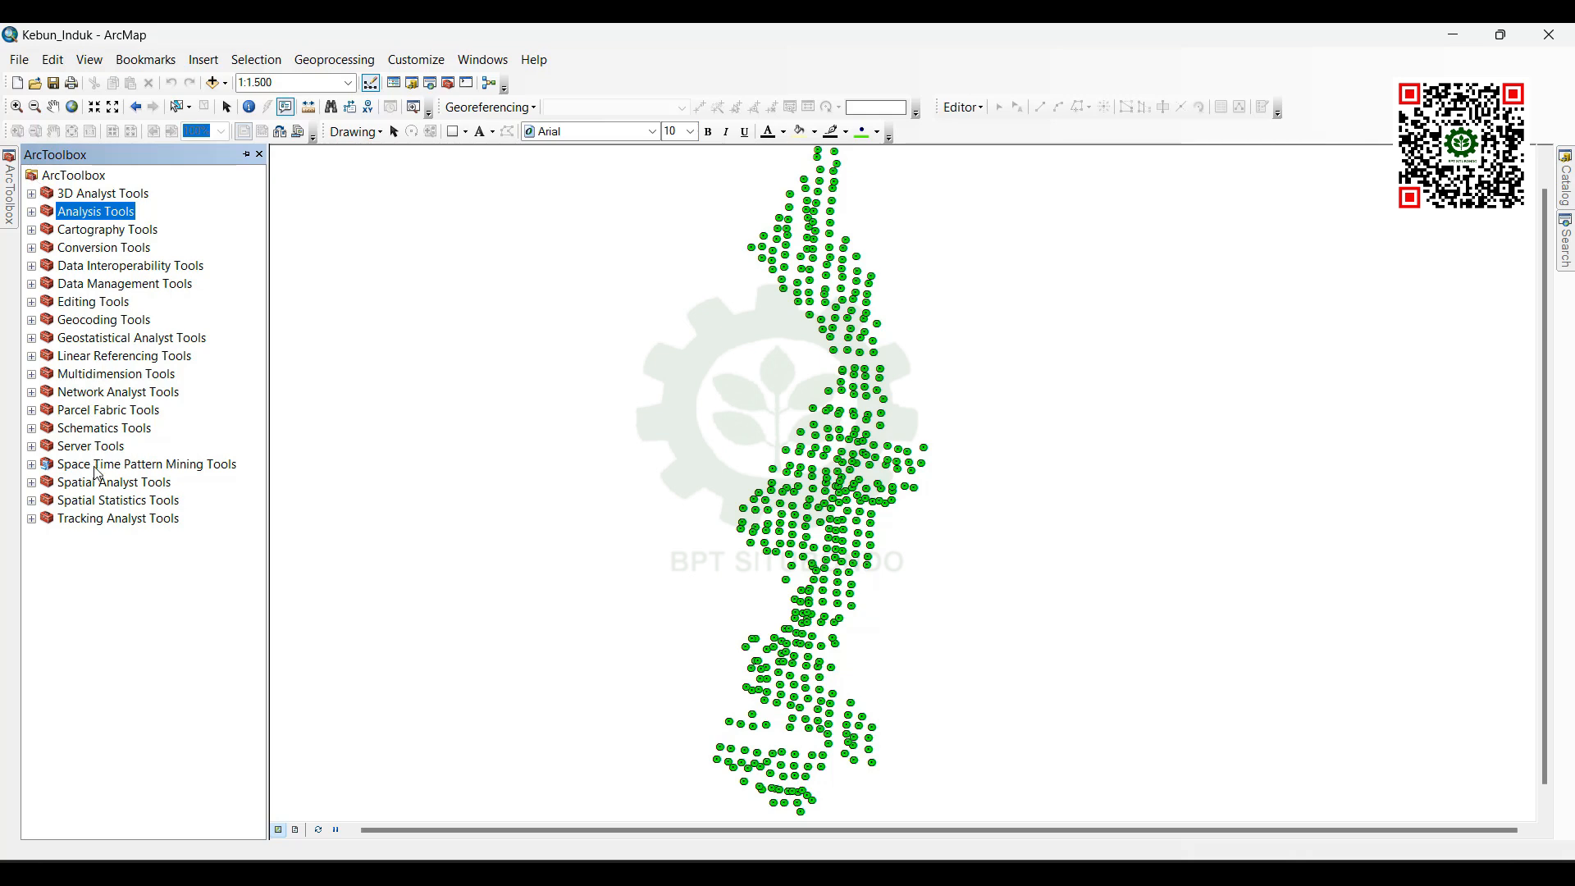
pyautogui.click(32, 483)
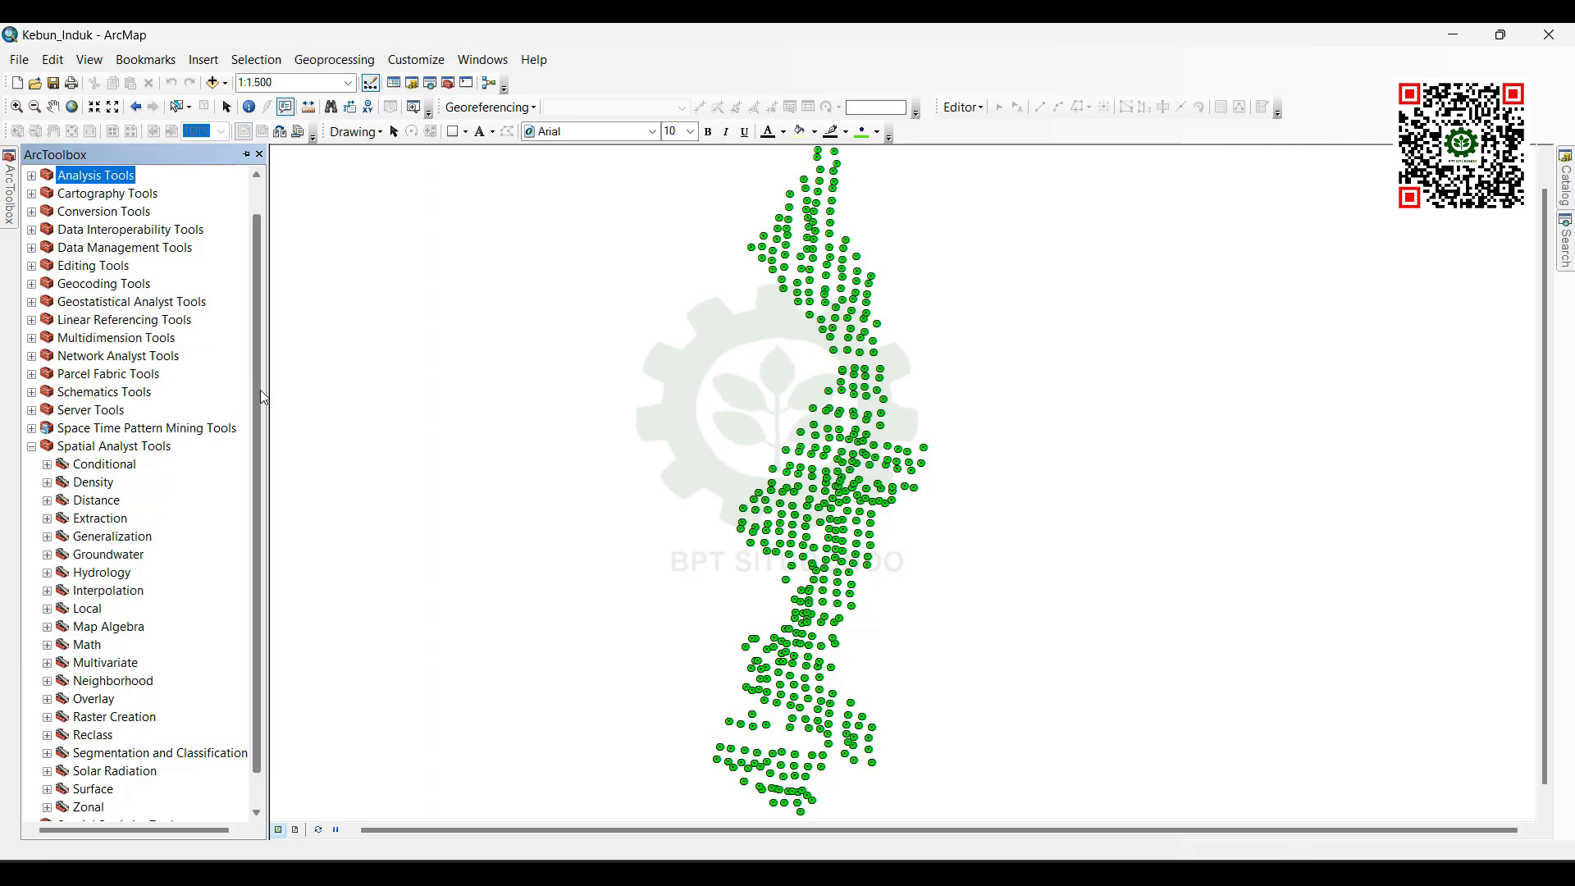
pyautogui.moveTo(258, 399); pyautogui.dragTo(258, 455)
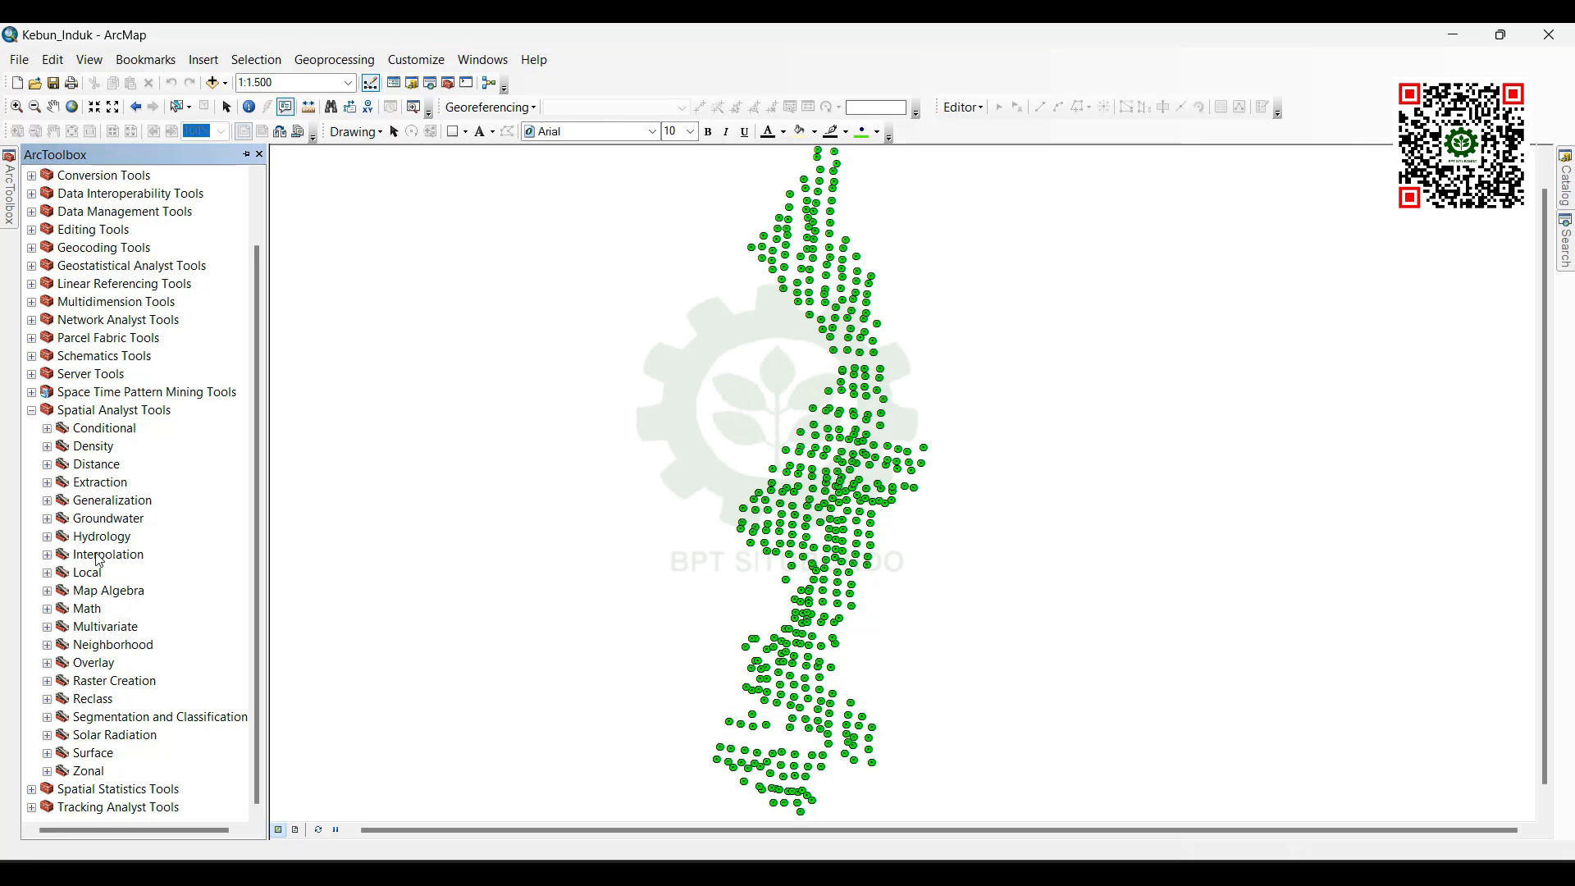
pyautogui.click(47, 555)
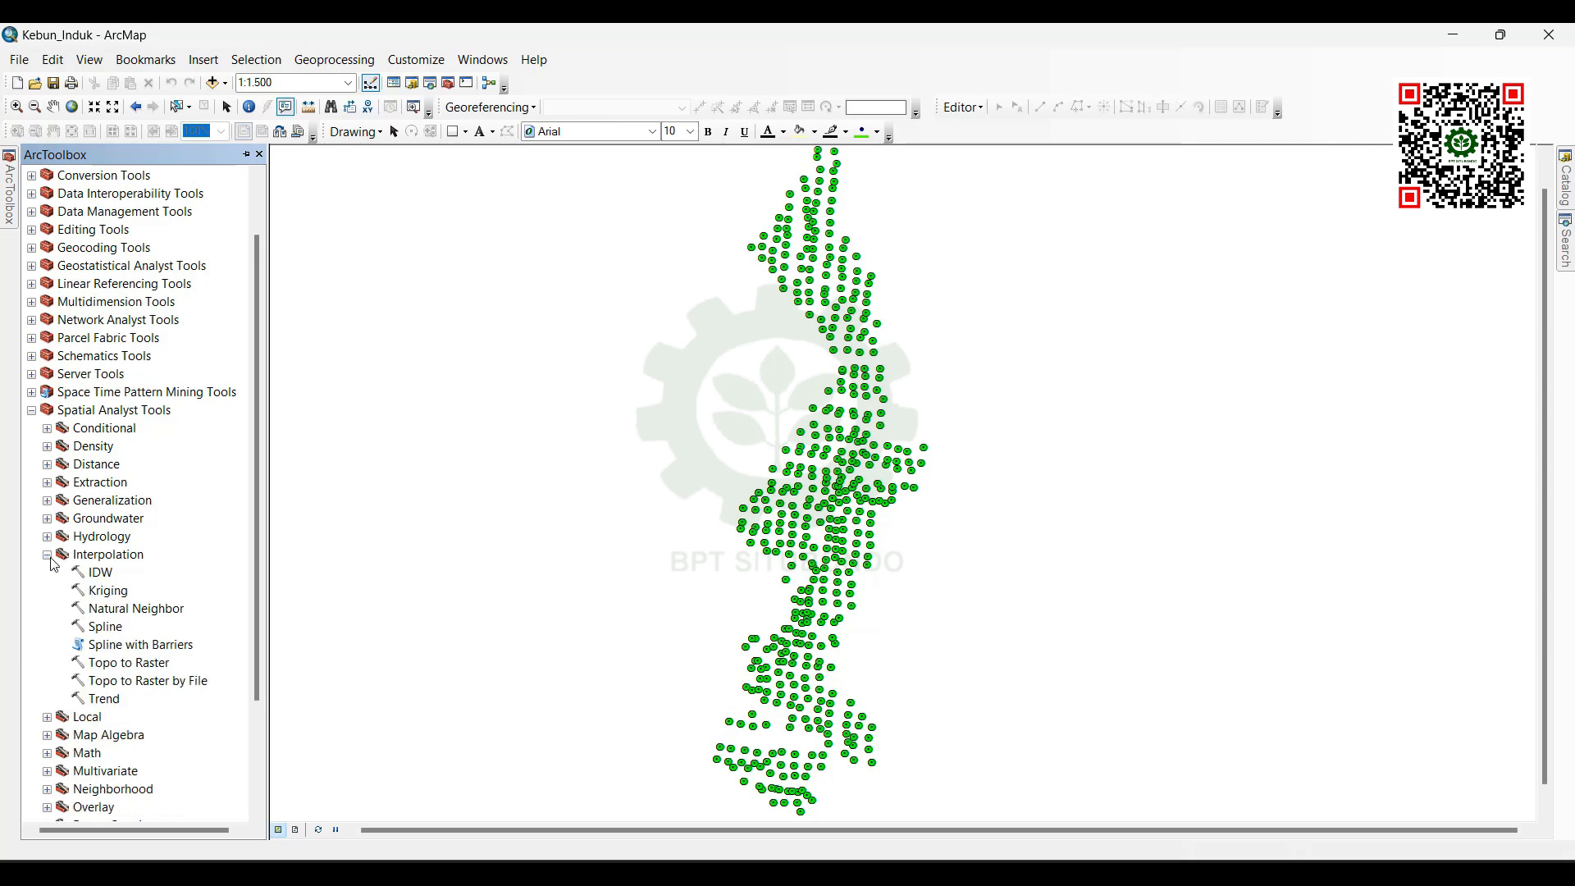
pyautogui.doubleClick(109, 572)
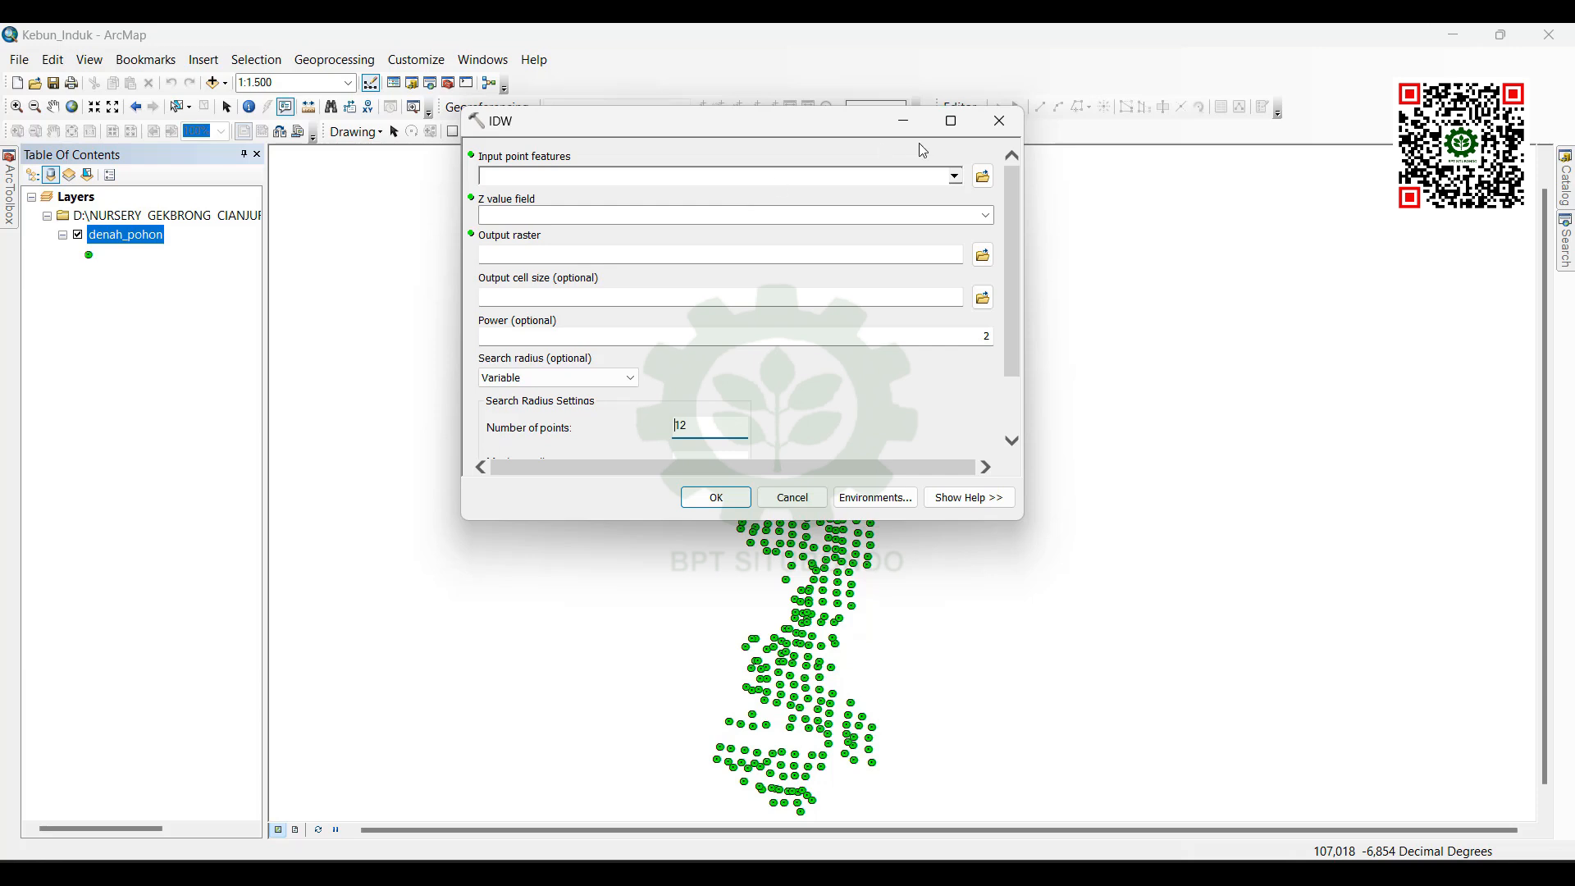
# Step: Set denah_pohon as the IDW input point features and Elevation as the Z value field
pyautogui.click(957, 177)
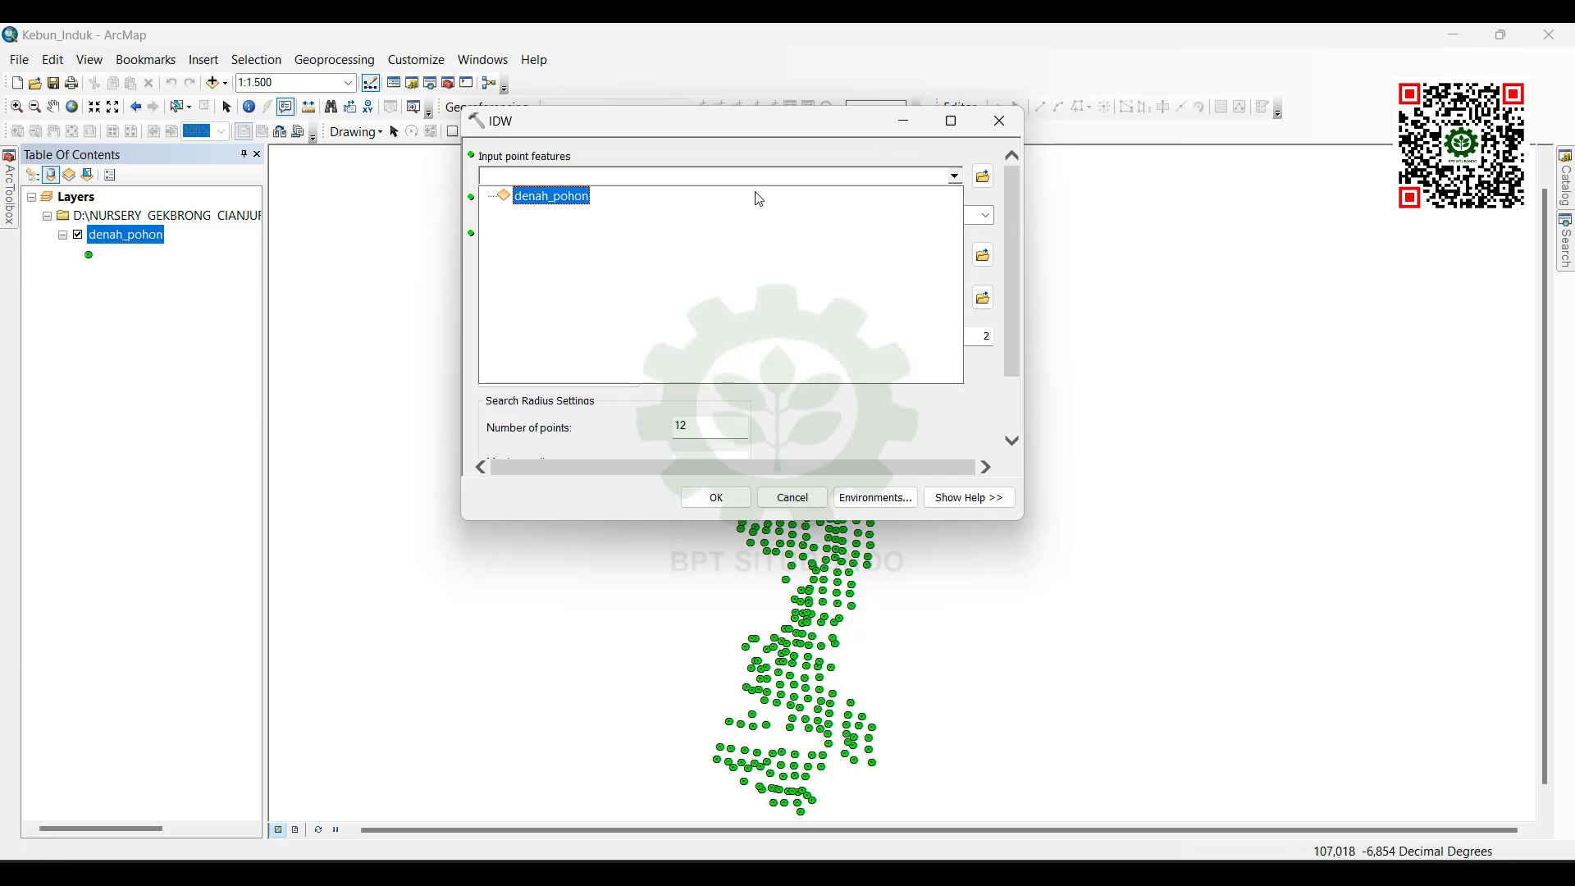
pyautogui.click(577, 201)
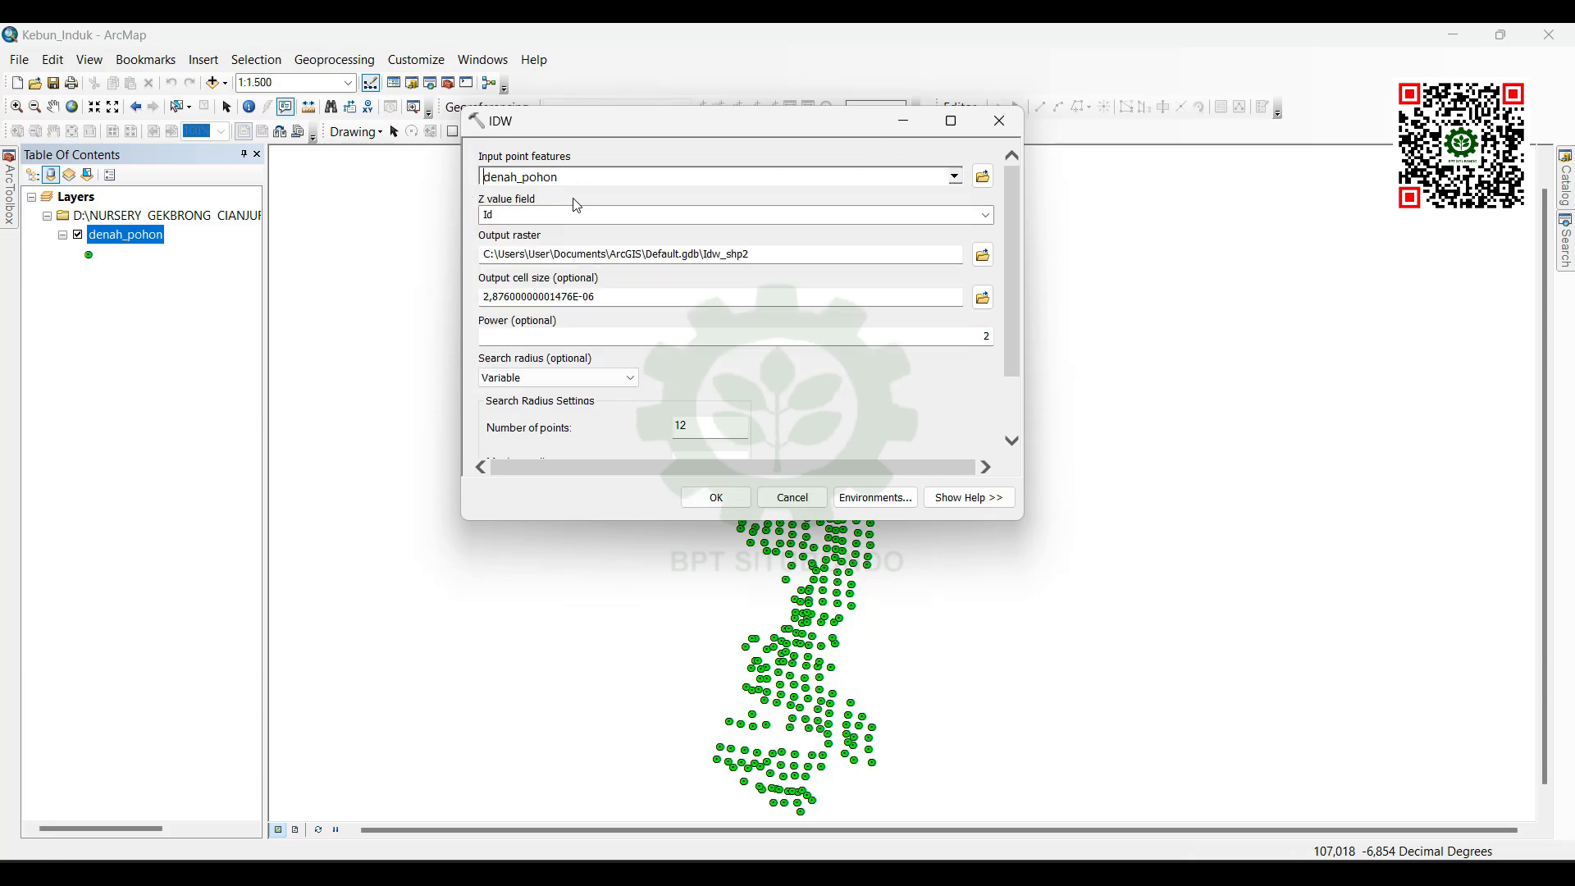
pyautogui.click(984, 216)
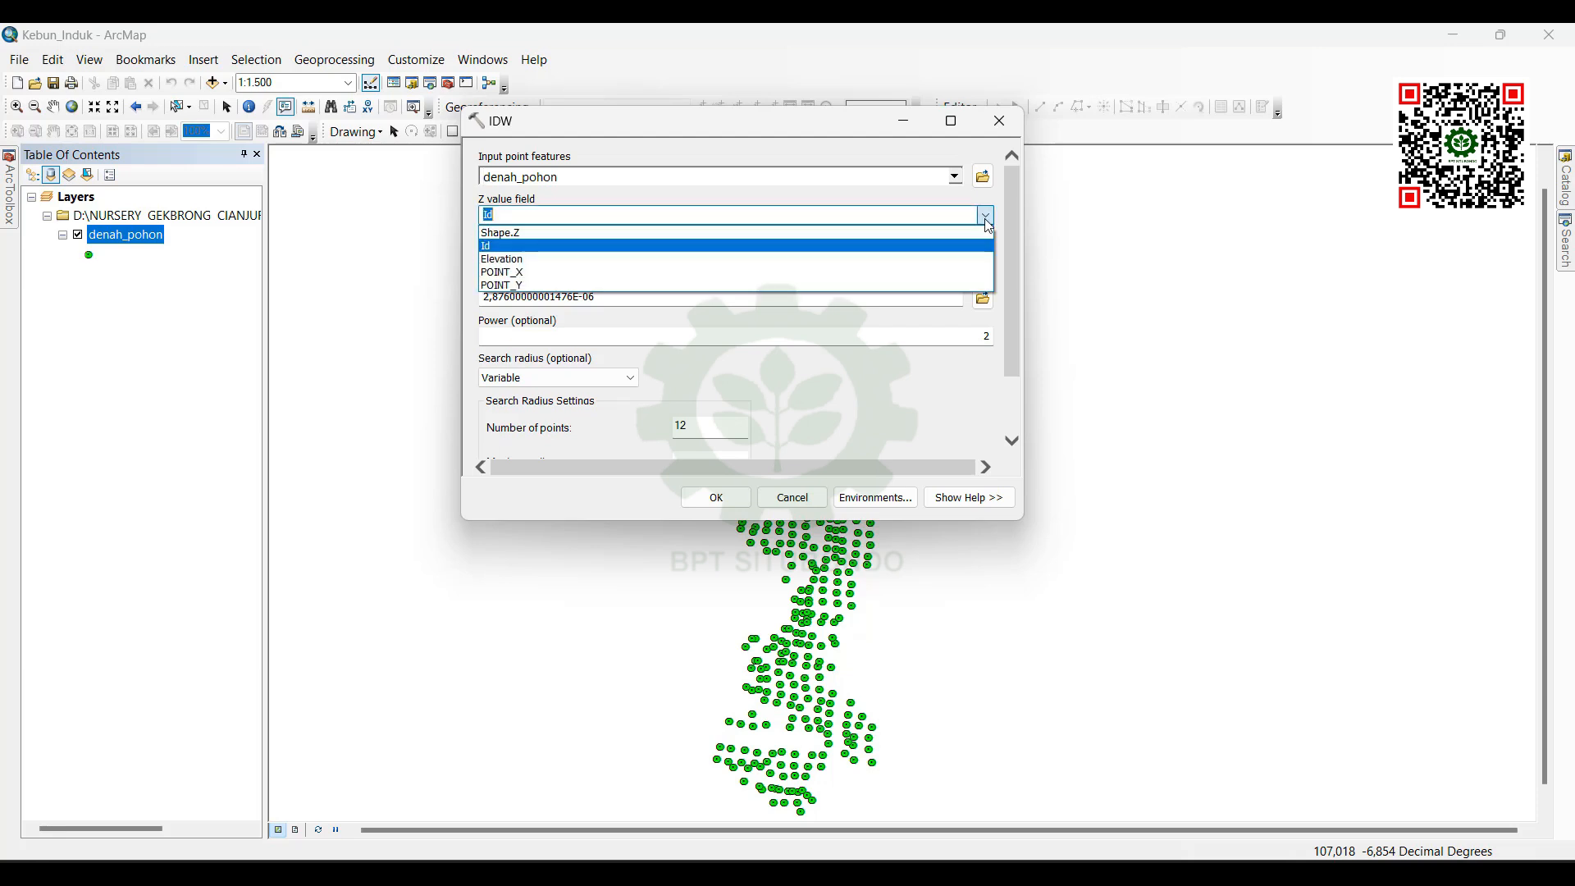
pyautogui.click(515, 261)
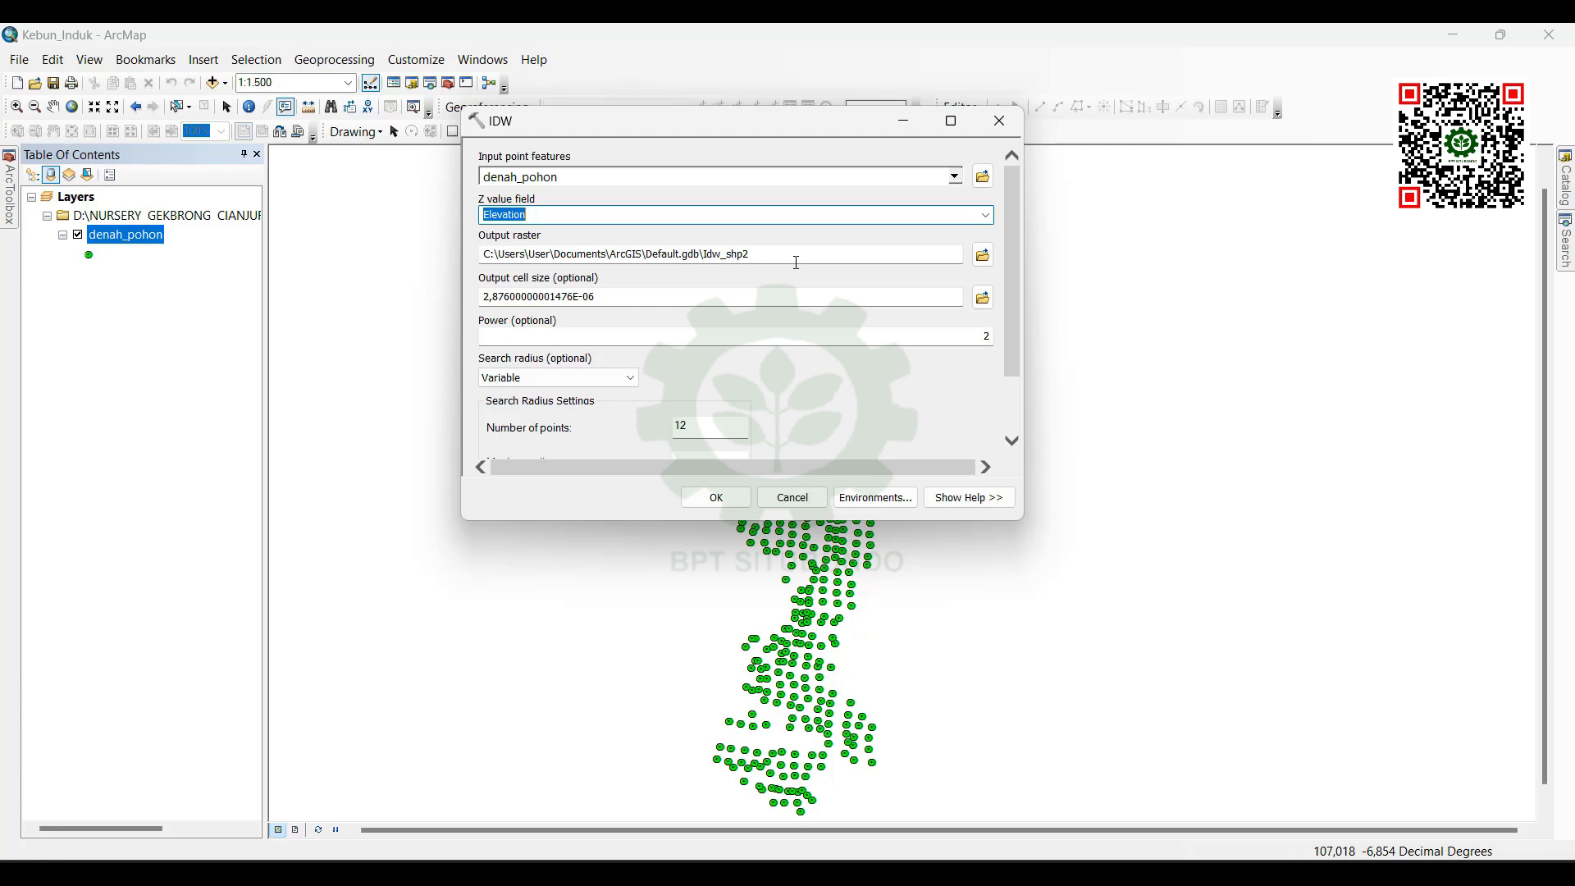
# Step: Name the output raster Idw_denah_pohon, run the IDW interpolation, and check the result against the denah_pohon layer
pyautogui.moveTo(726, 254); pyautogui.dragTo(758, 253)
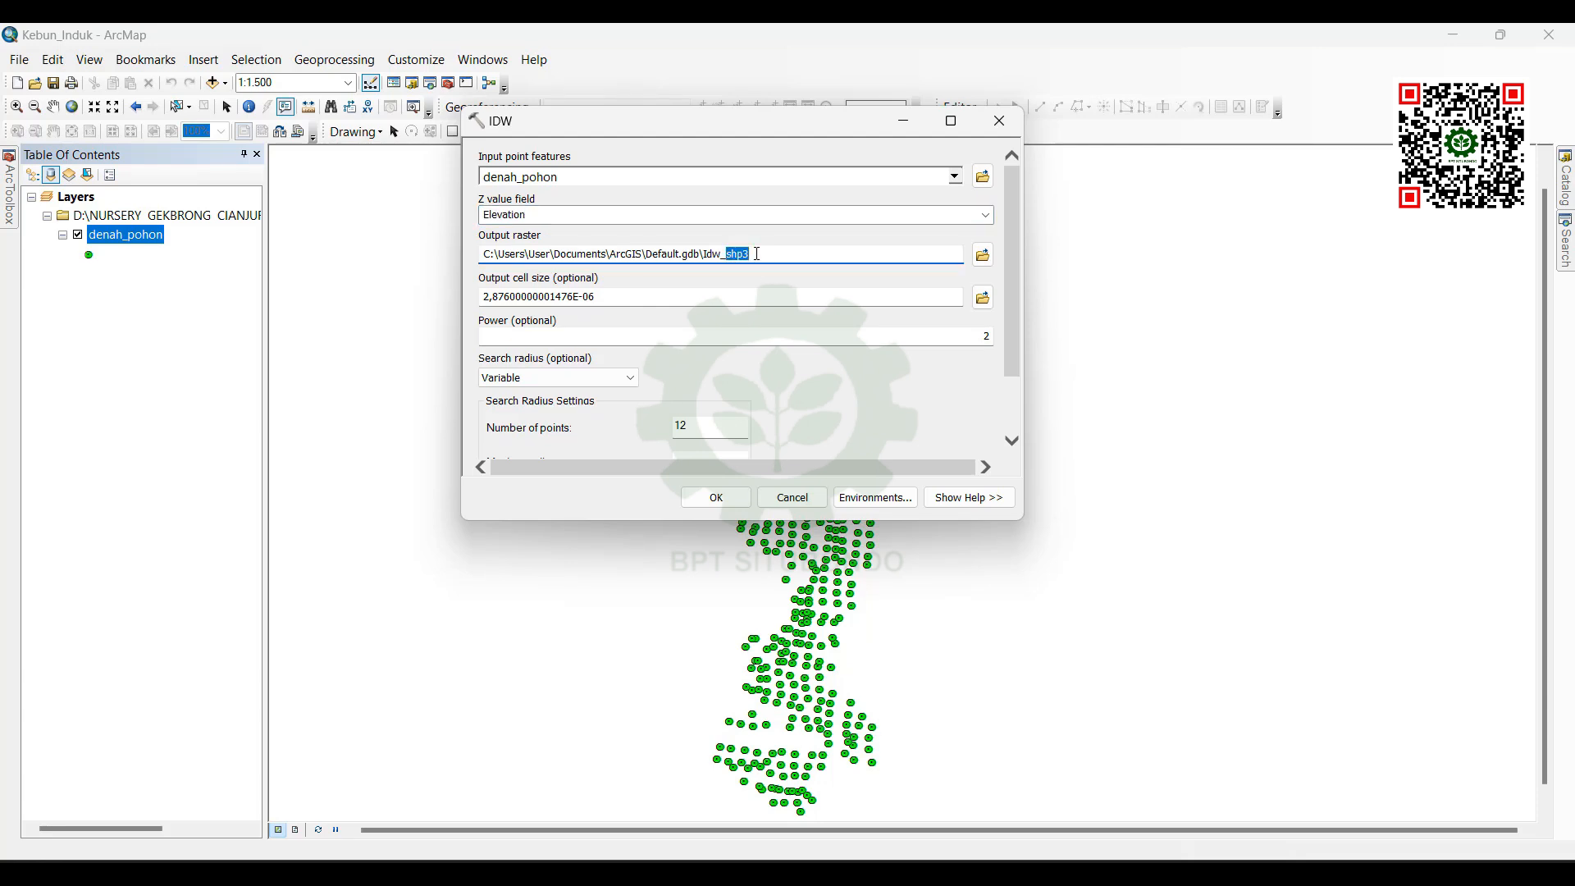
pyautogui.write('keb')
pyautogui.write('denah')
pyautogui.write('_')
pyautogui.write('pohon')
pyautogui.click(723, 504)
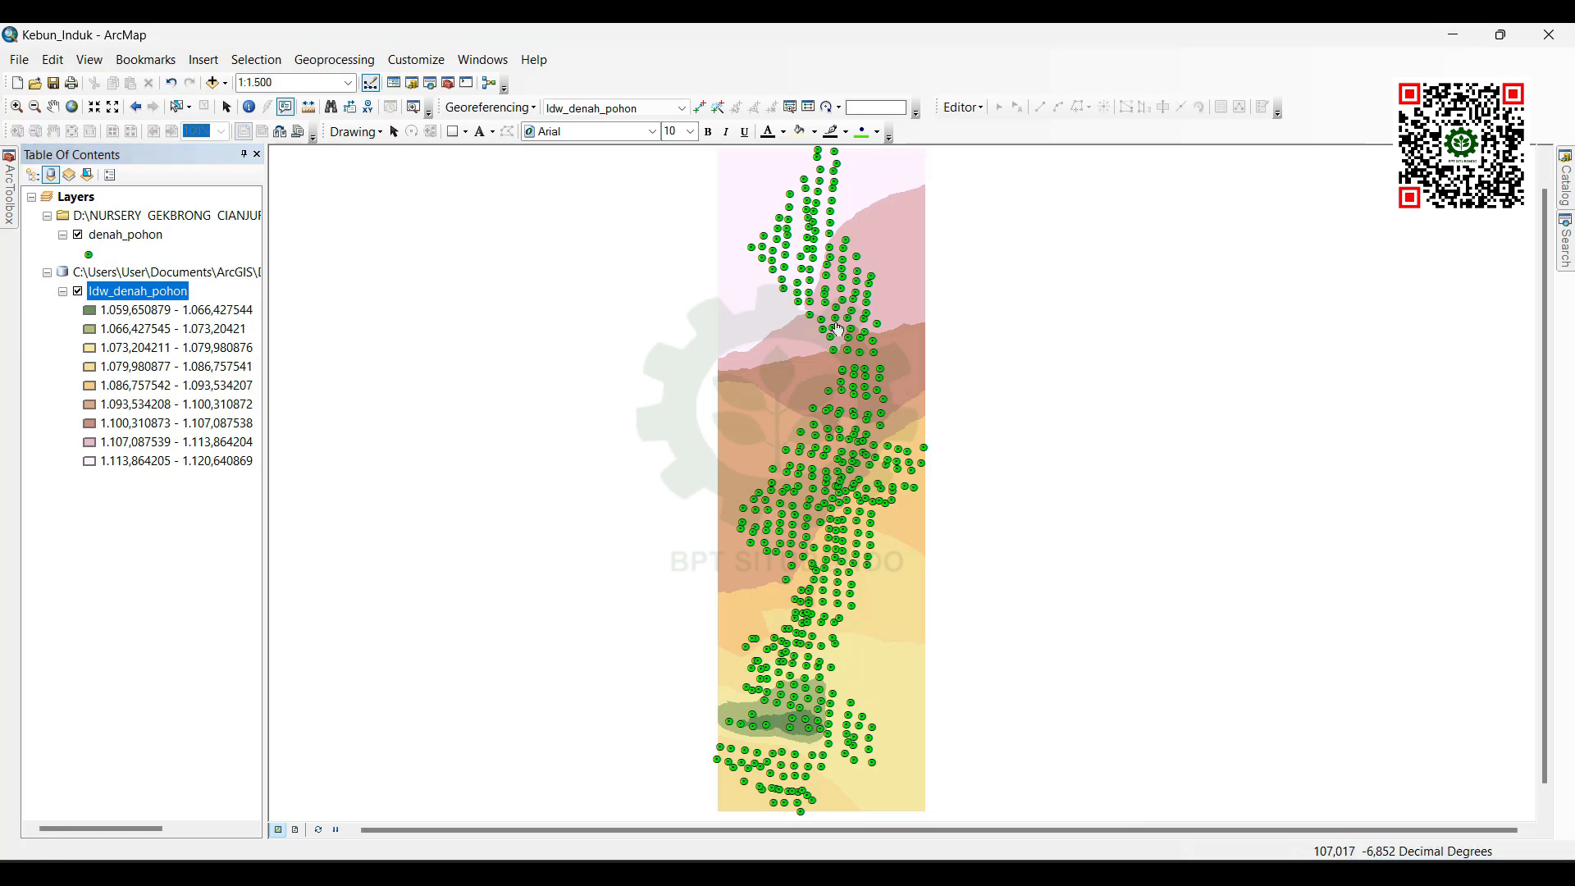
pyautogui.click(78, 235)
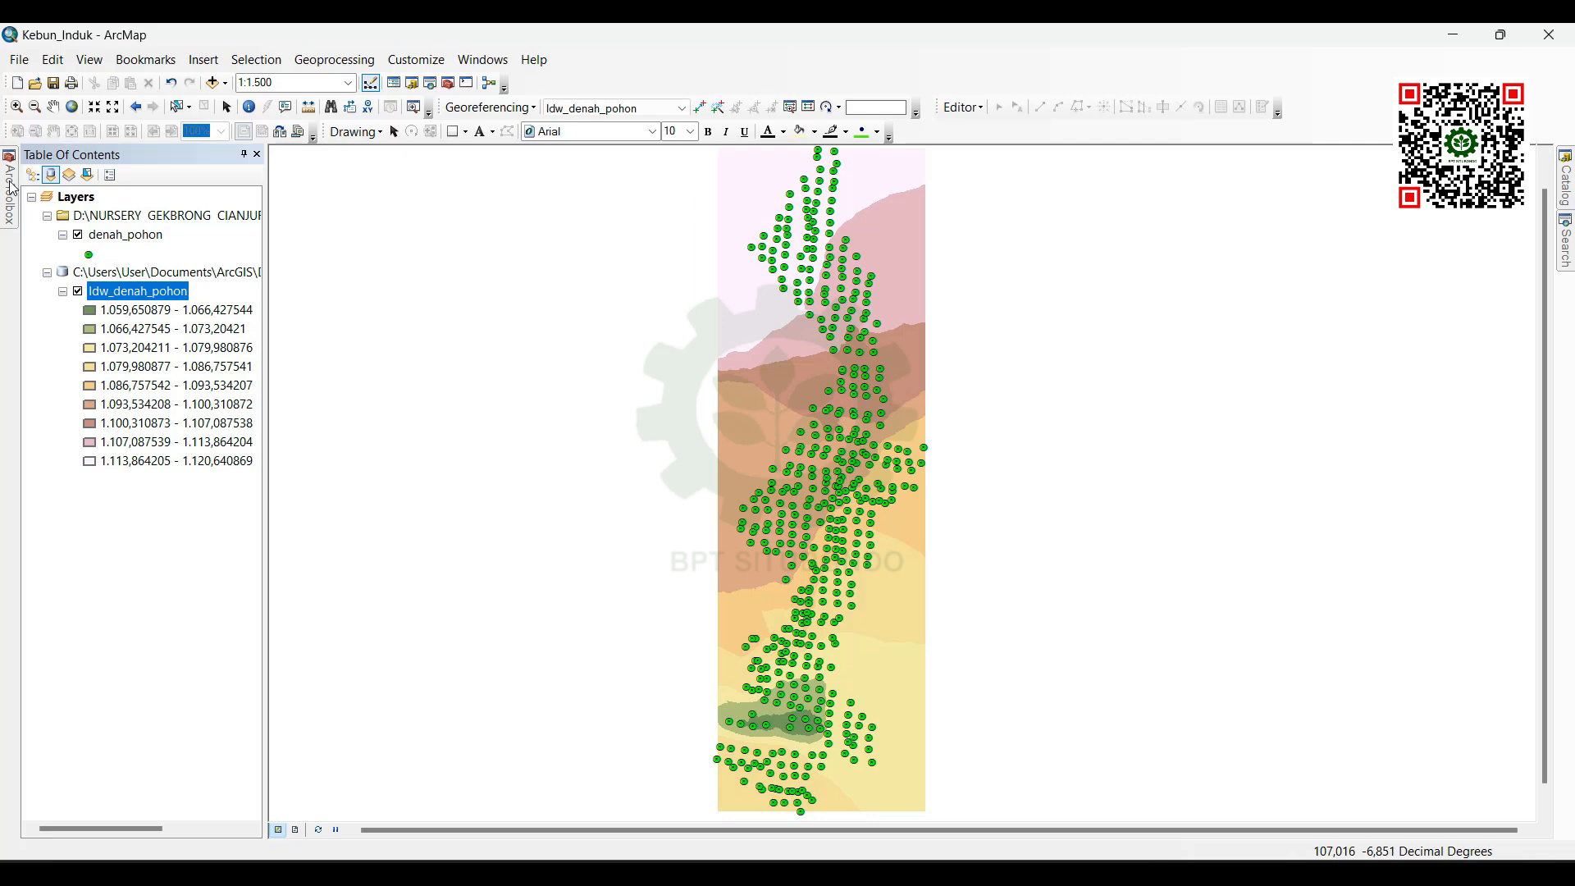
# Step: Open the Project Raster tool from the raster projections and transformations of Data Management Tools
pyautogui.moveTo(10, 182)
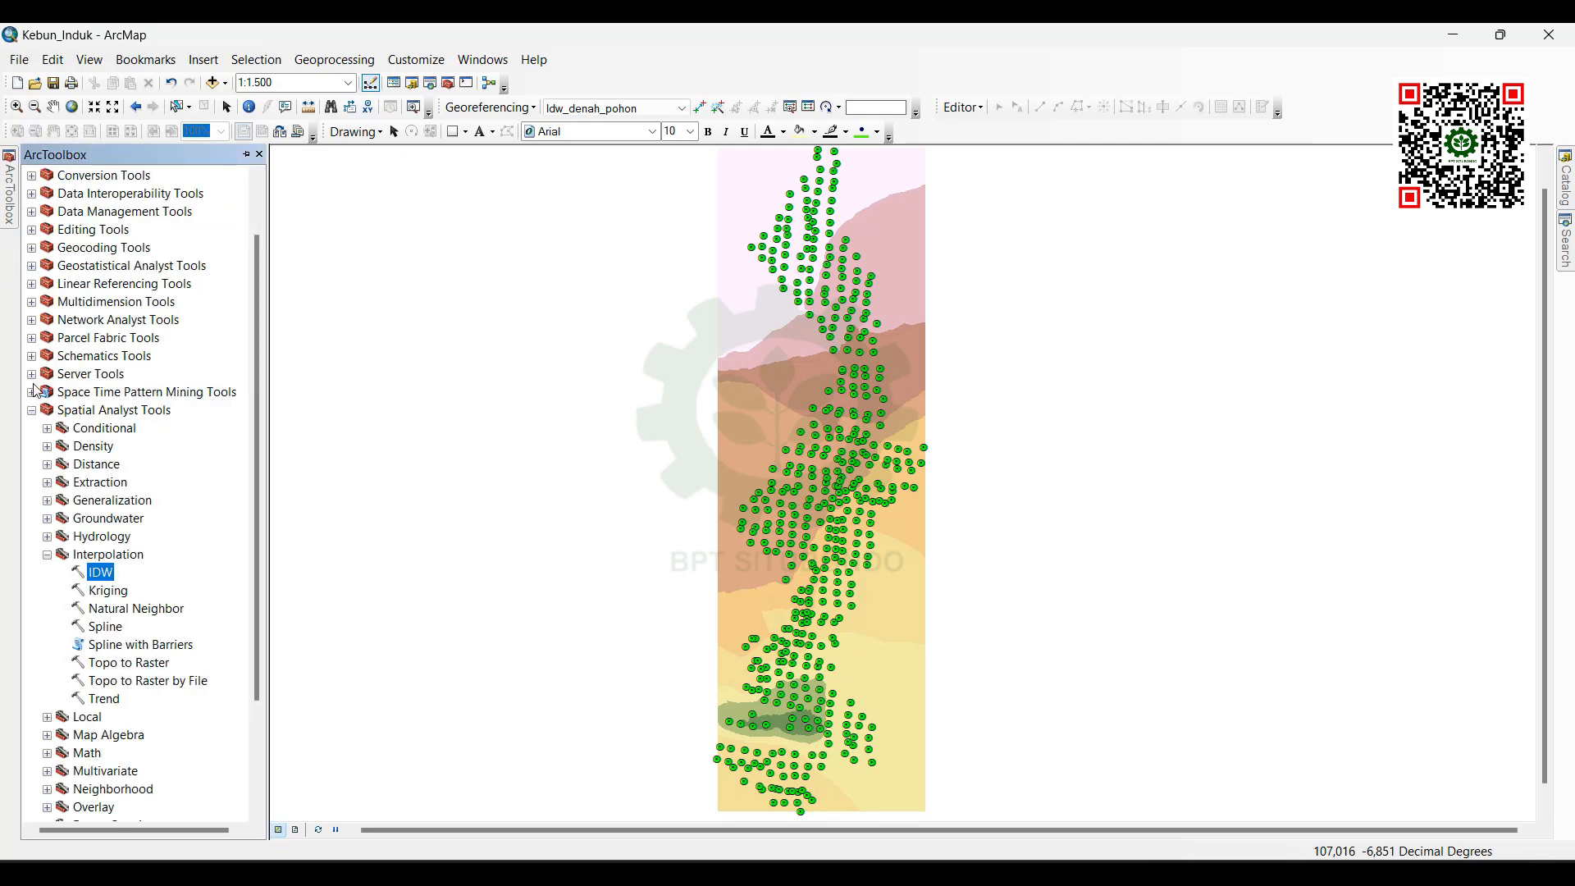
pyautogui.click(31, 211)
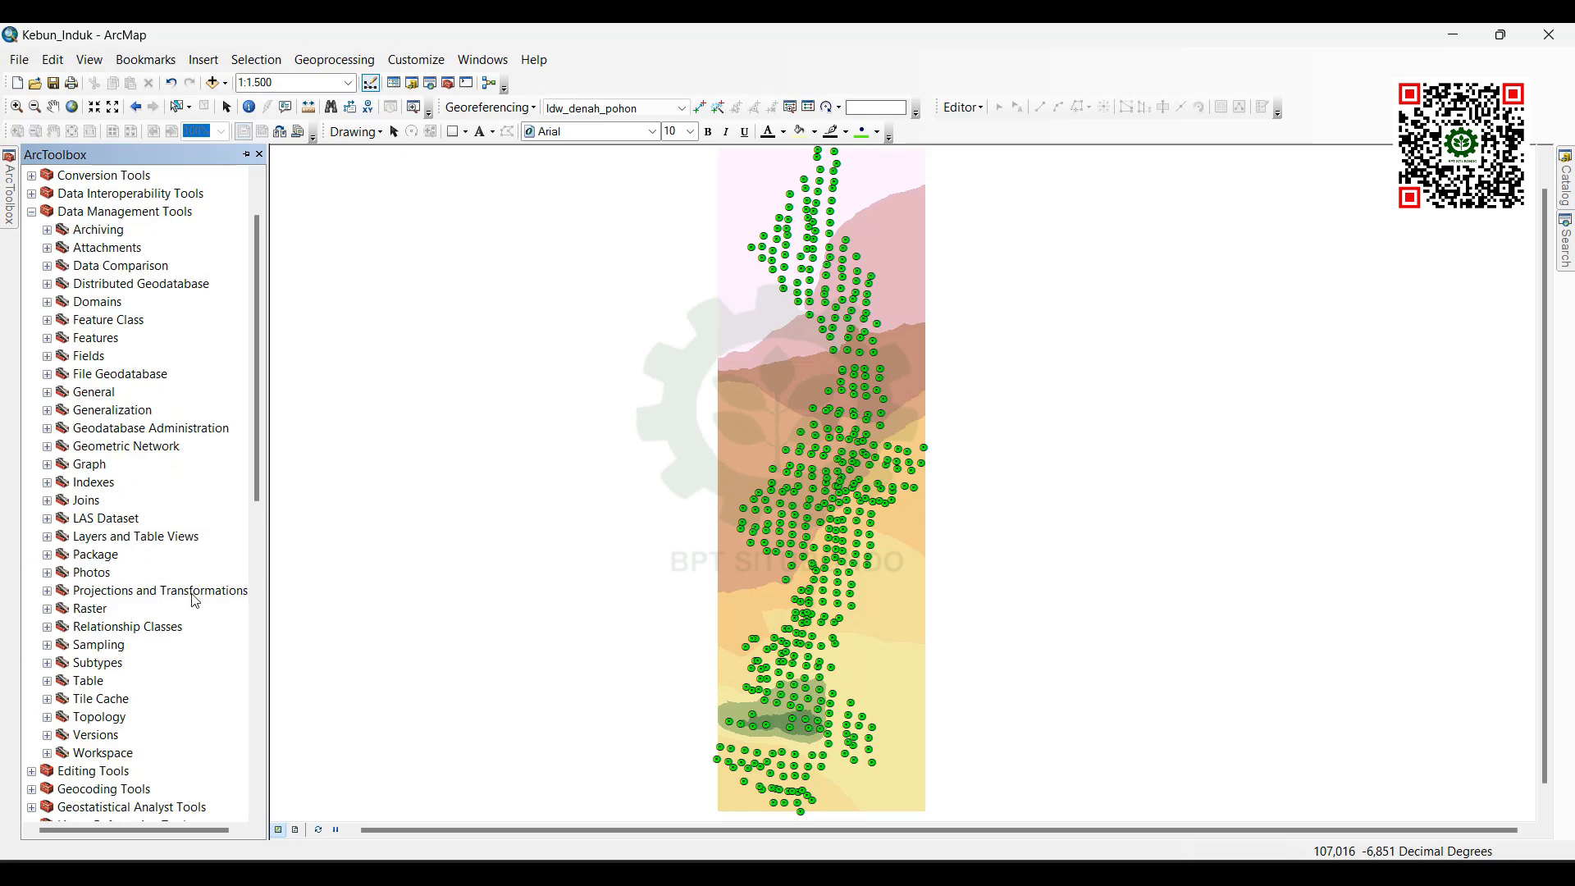
pyautogui.click(47, 591)
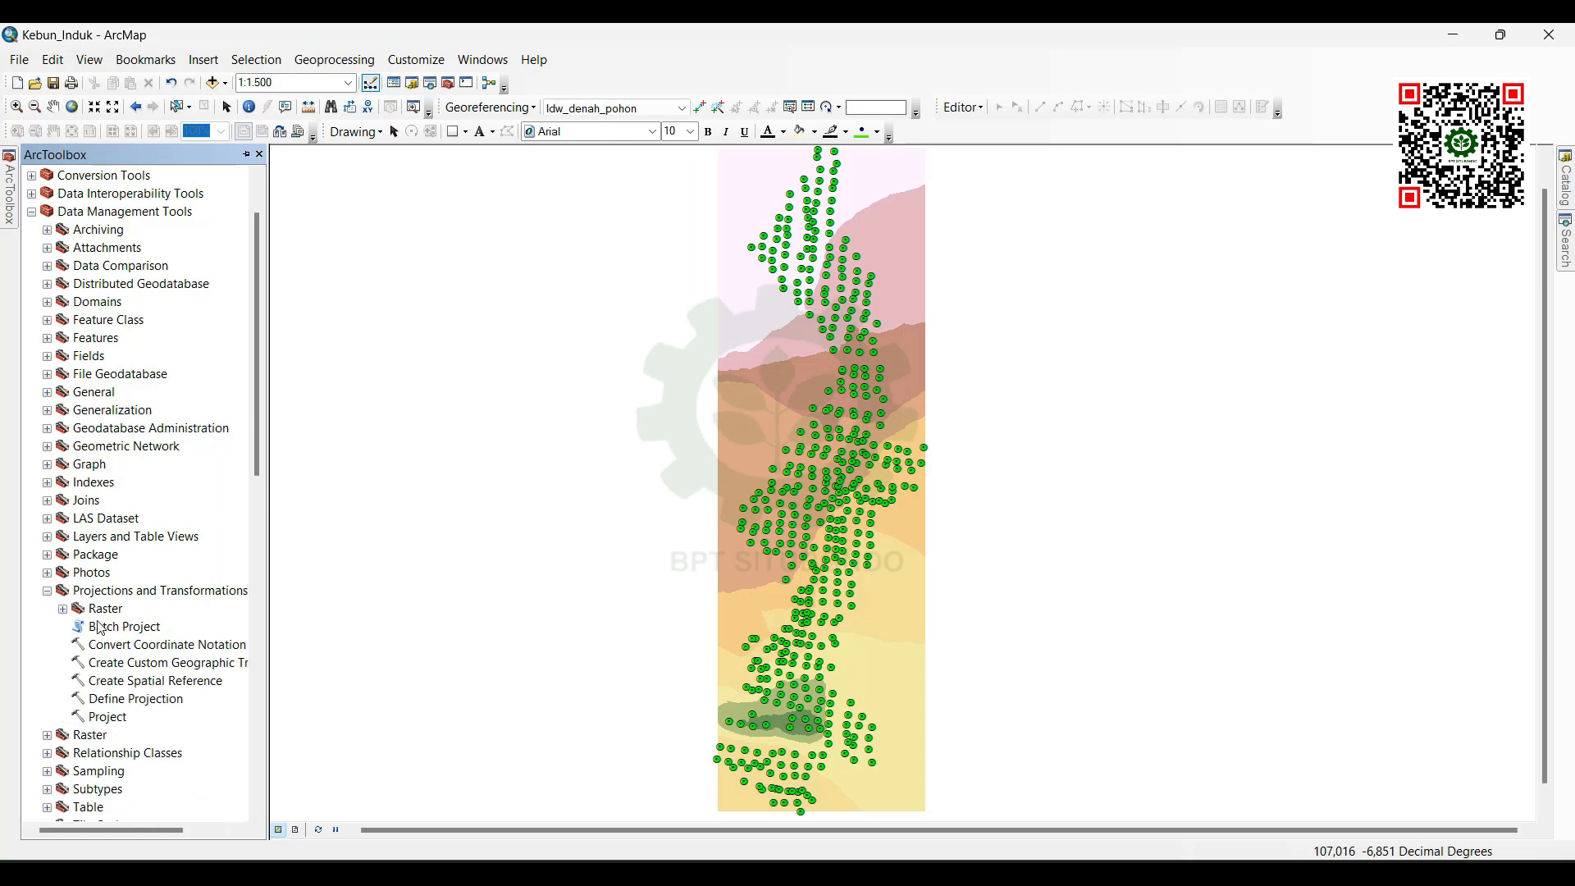
pyautogui.click(63, 609)
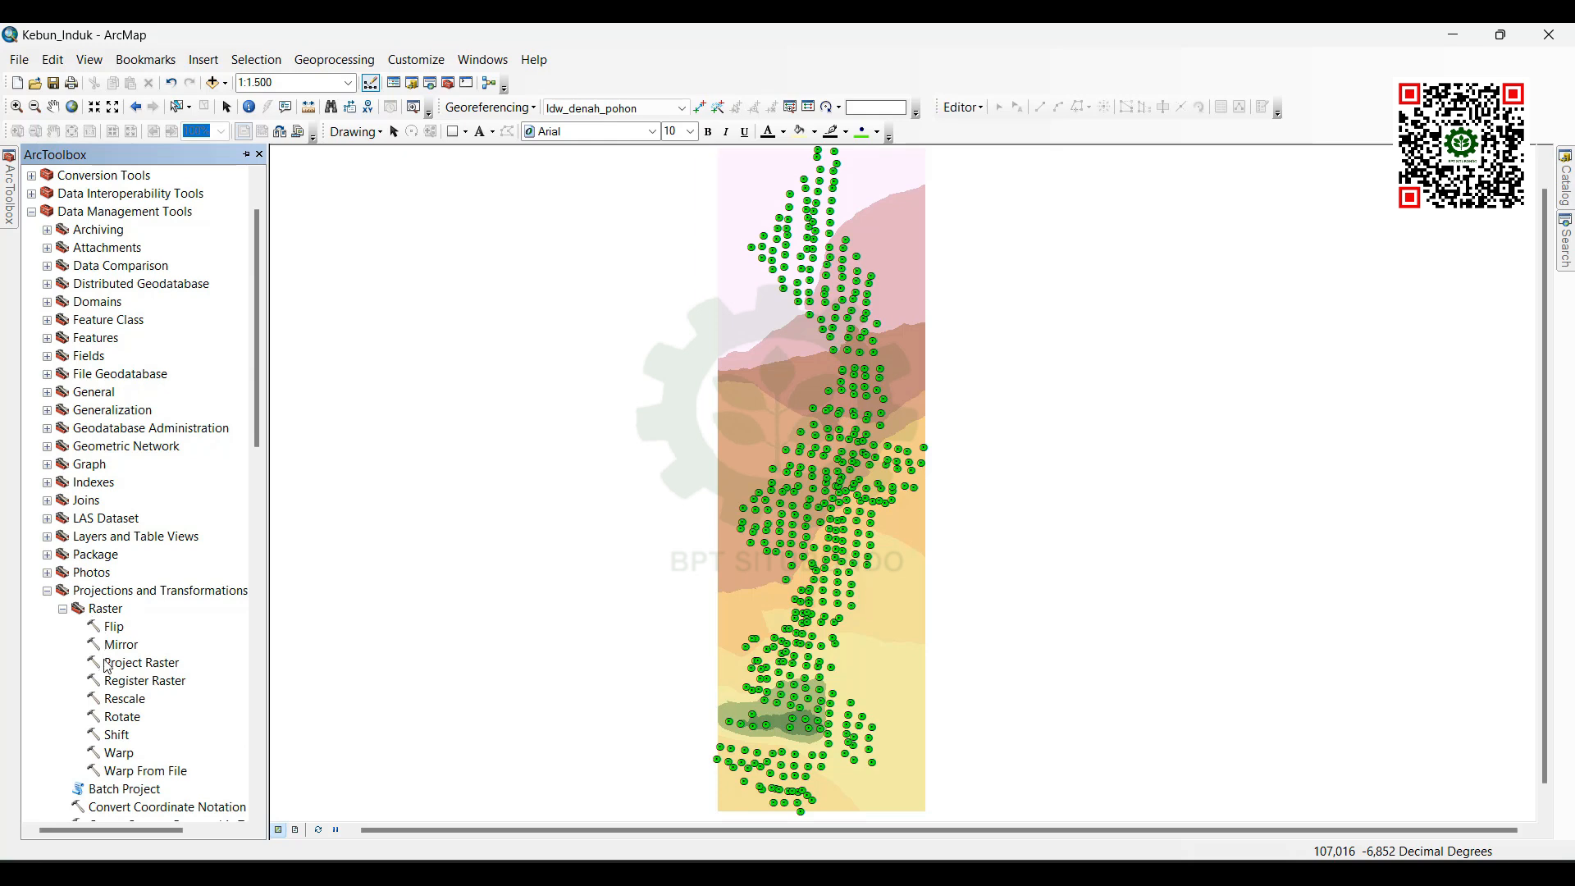
pyautogui.click(148, 671)
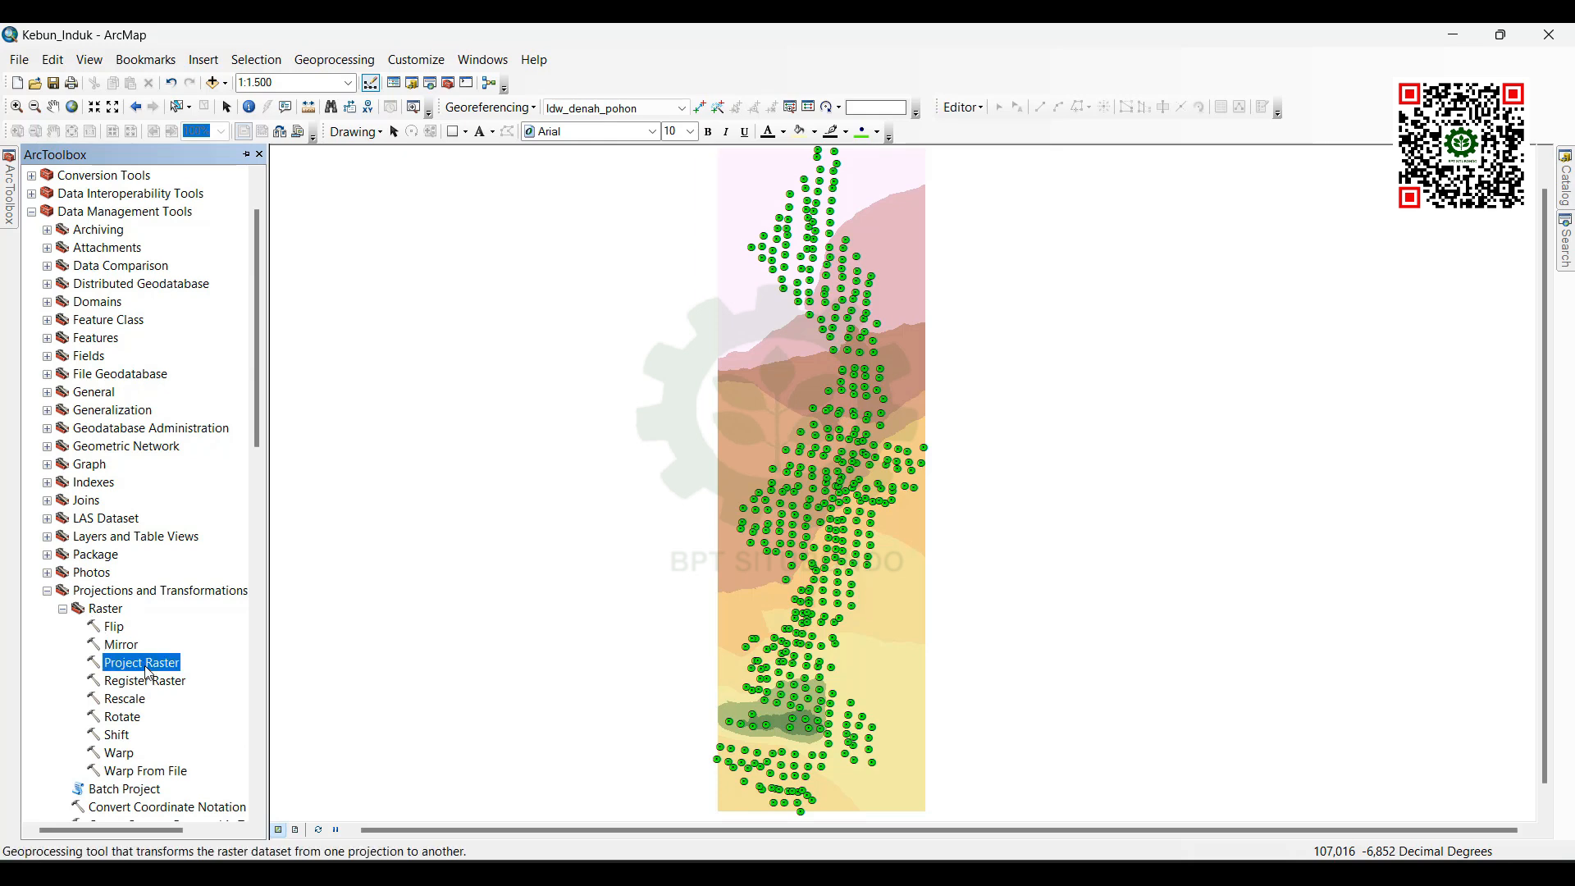
pyautogui.doubleClick(145, 665)
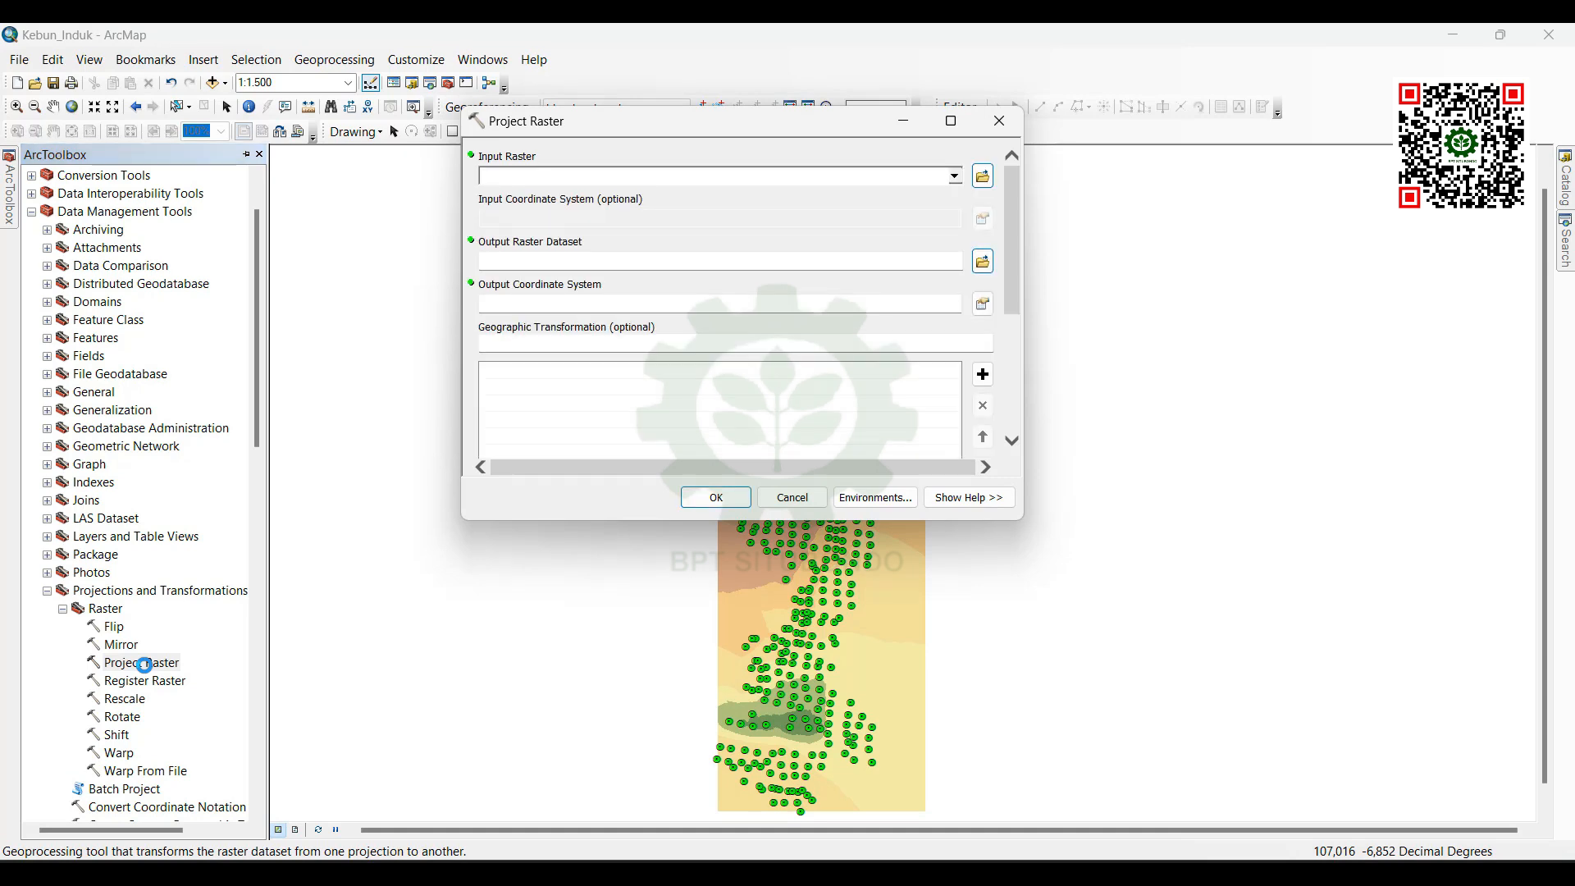
pyautogui.click(956, 177)
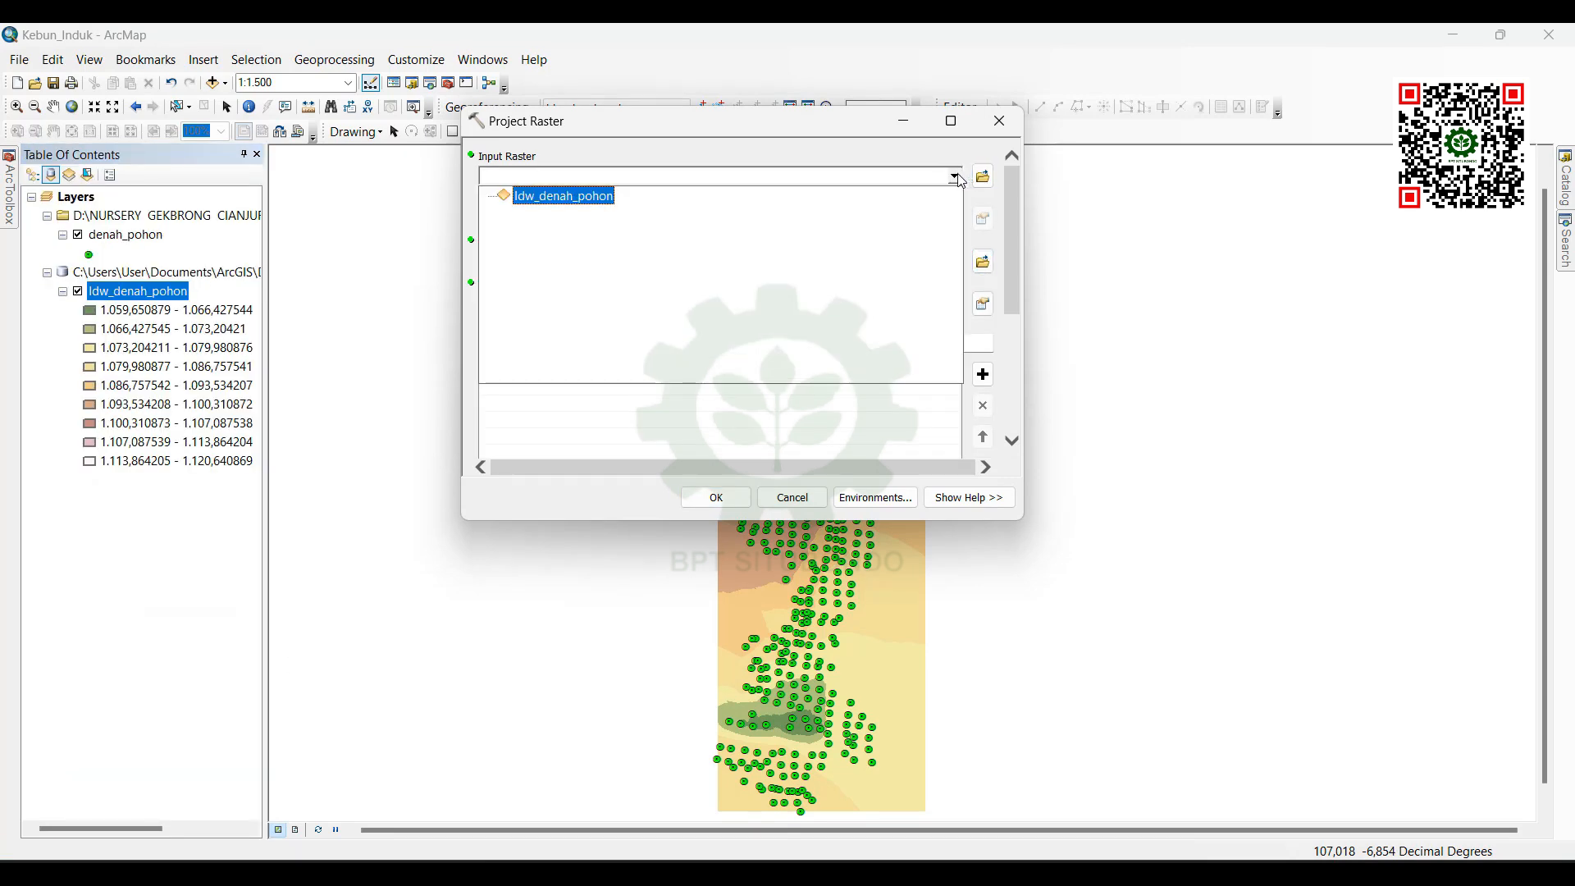
pyautogui.click(597, 201)
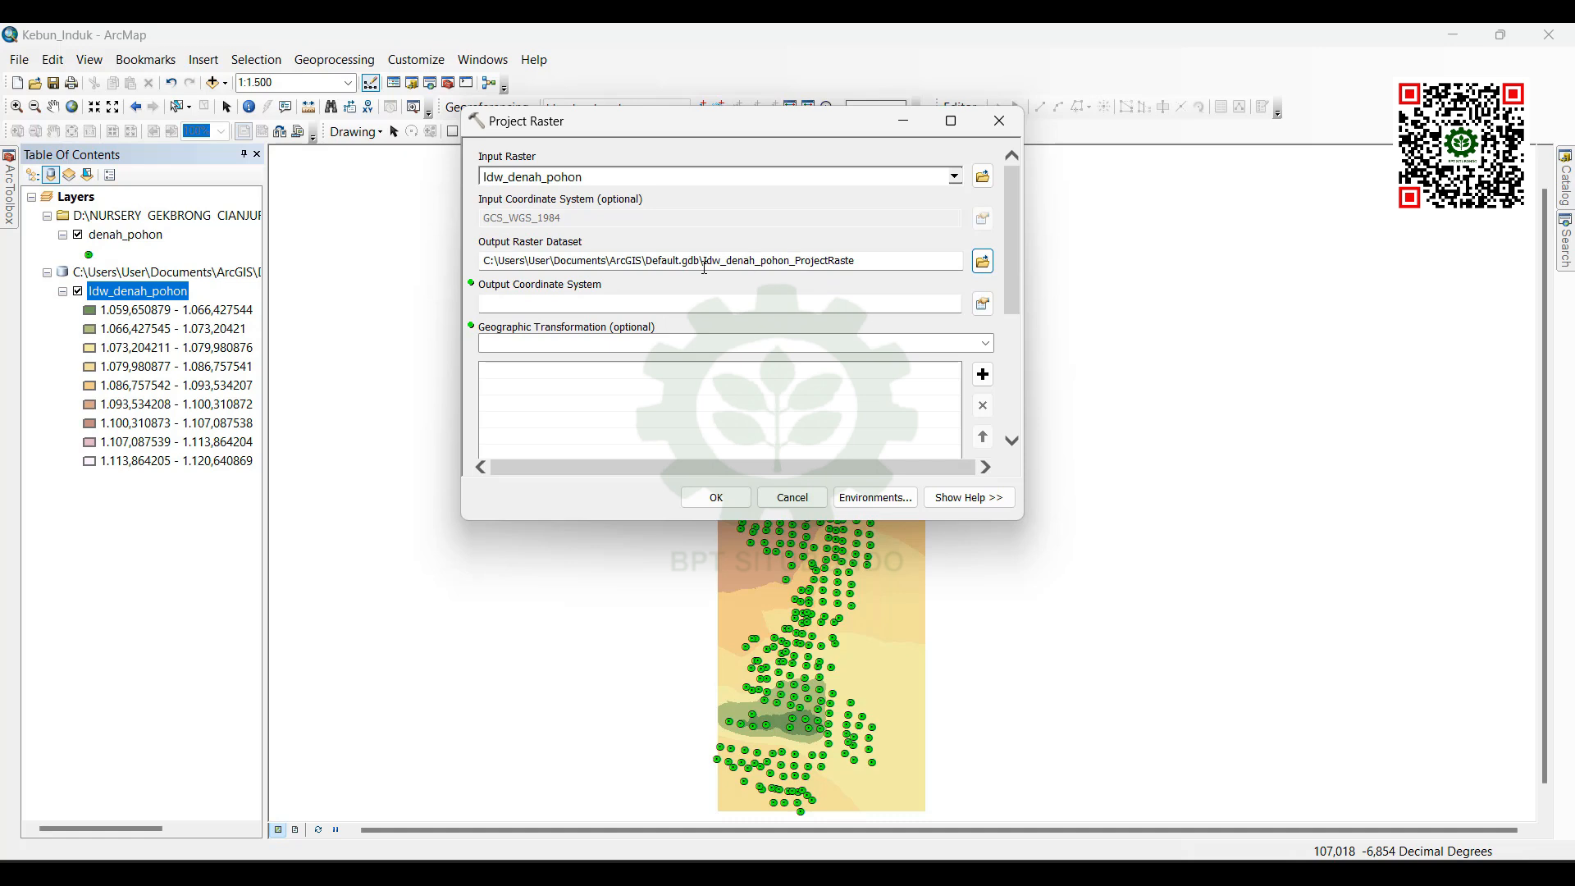
pyautogui.moveTo(703, 266); pyautogui.dragTo(862, 260)
pyautogui.hotkey('ctrl', 'c')
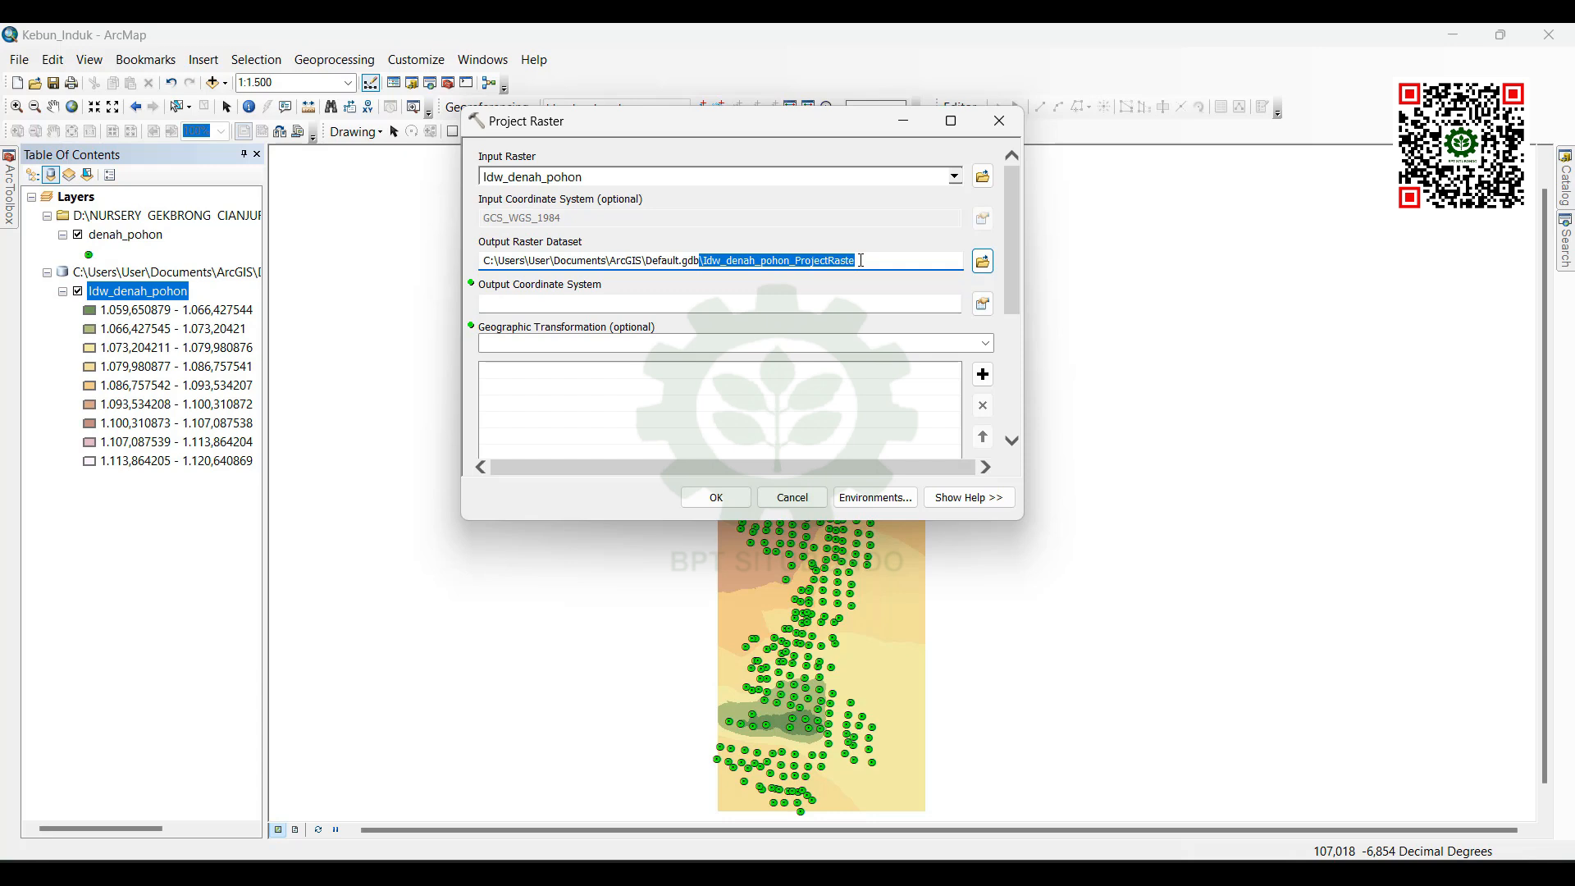
pyautogui.click(985, 262)
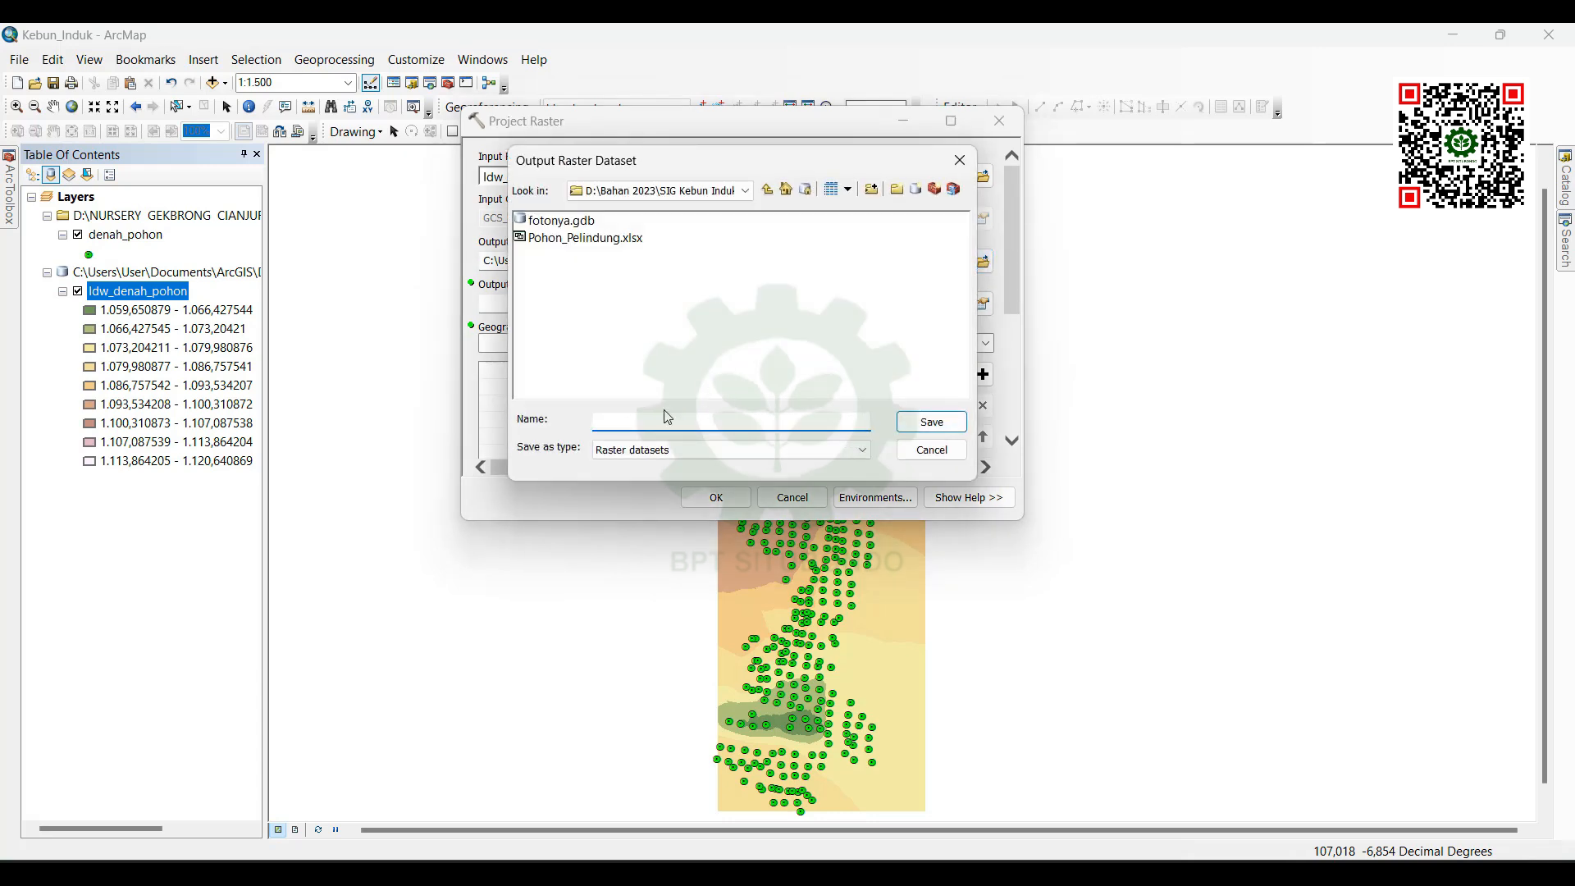
pyautogui.hotkey('ctrl', 'v')
pyautogui.press('BackSpace')
pyautogui.click(932, 423)
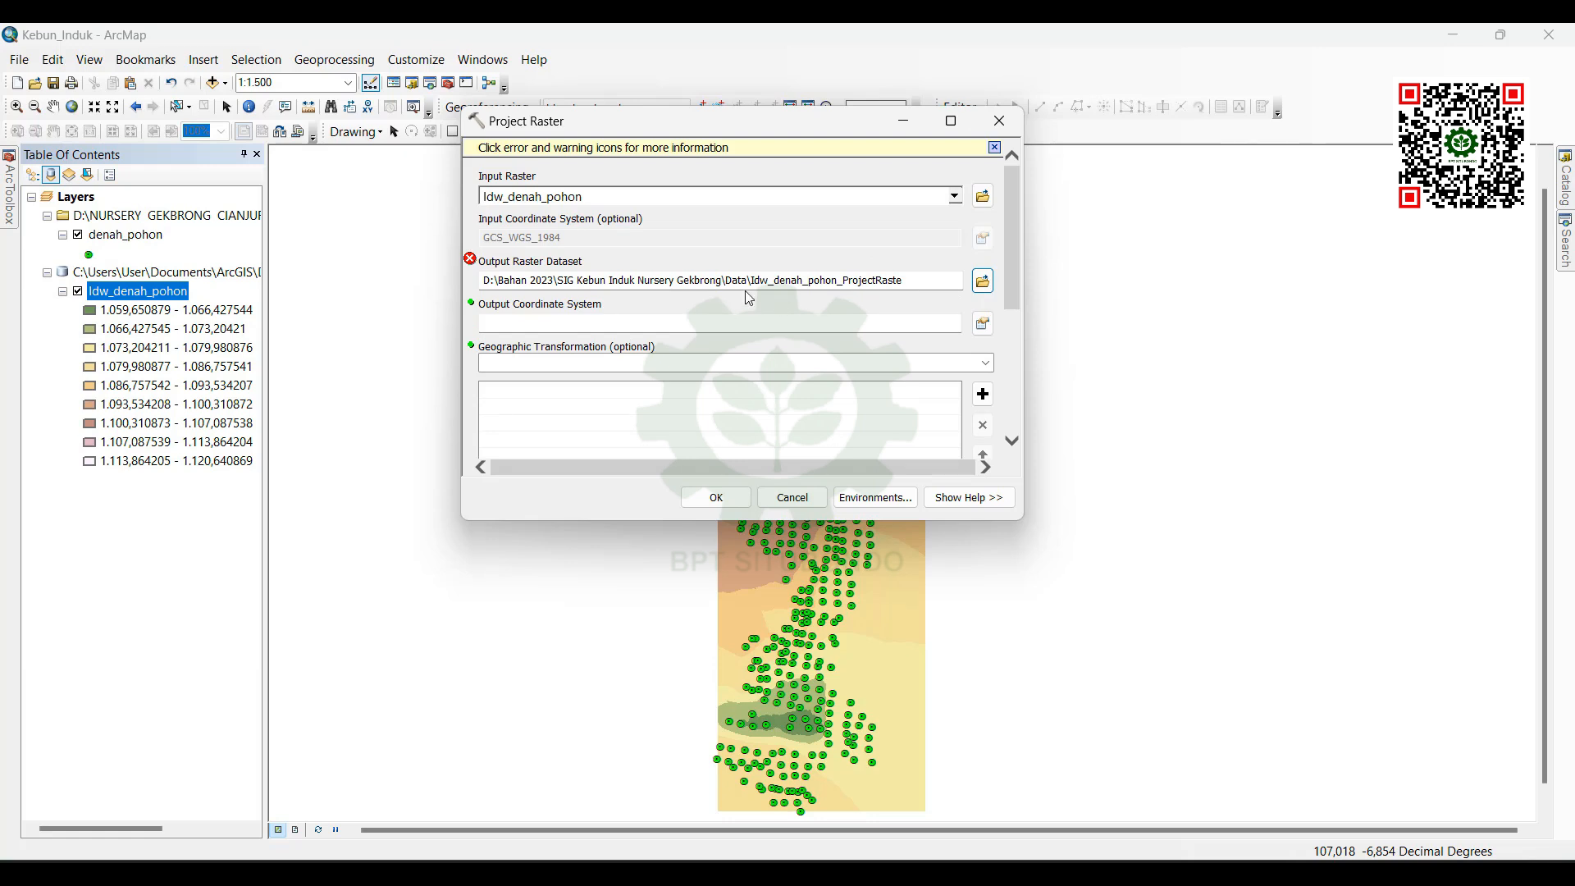
pyautogui.click(982, 281)
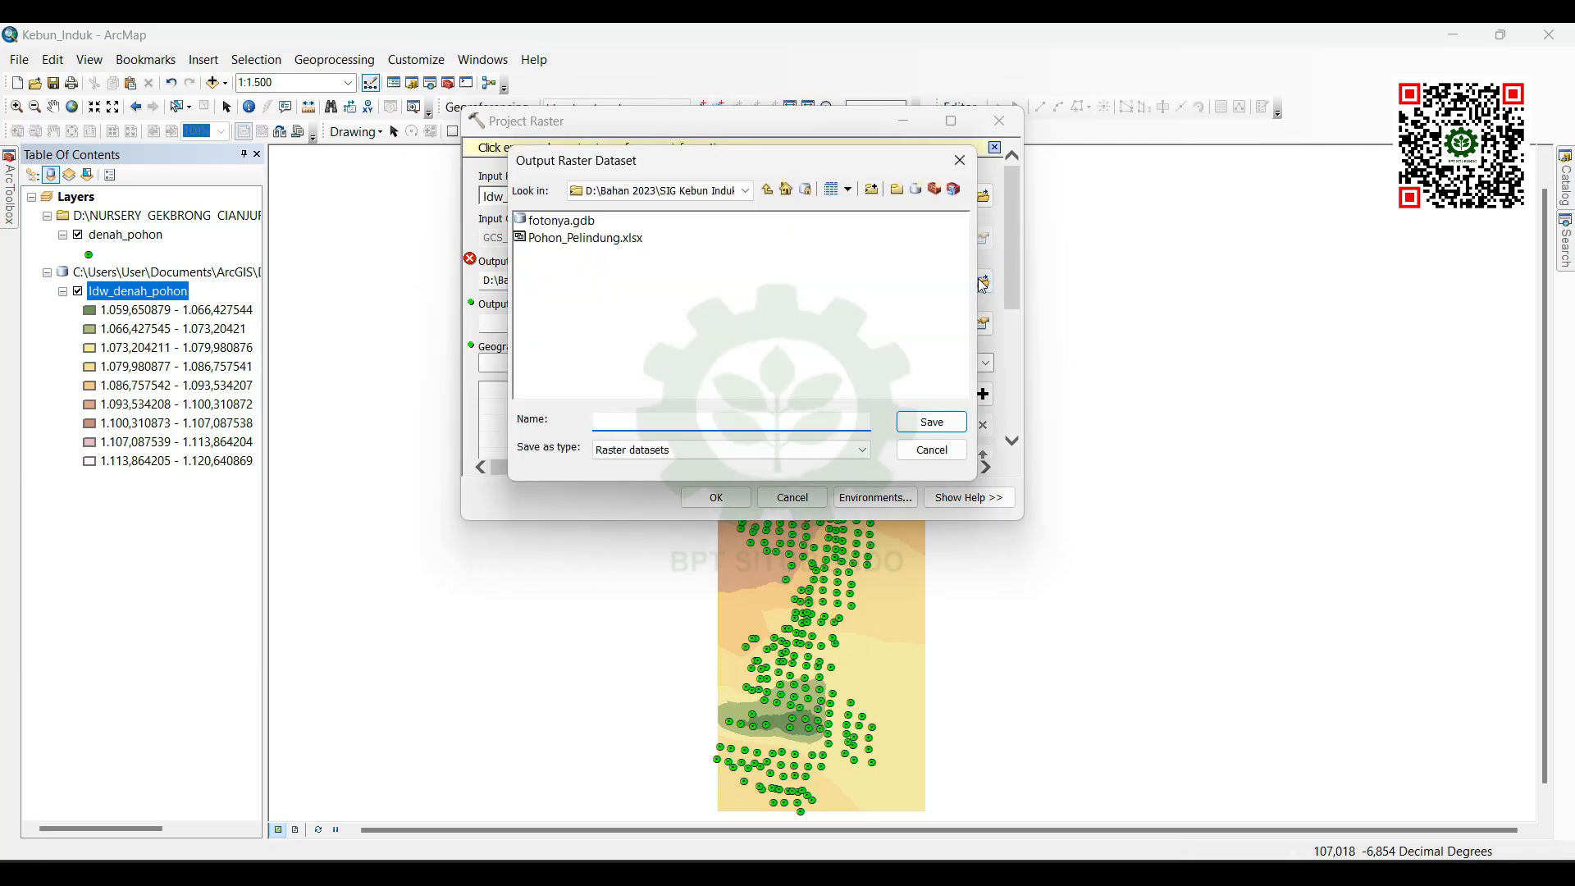
pyautogui.click(768, 193)
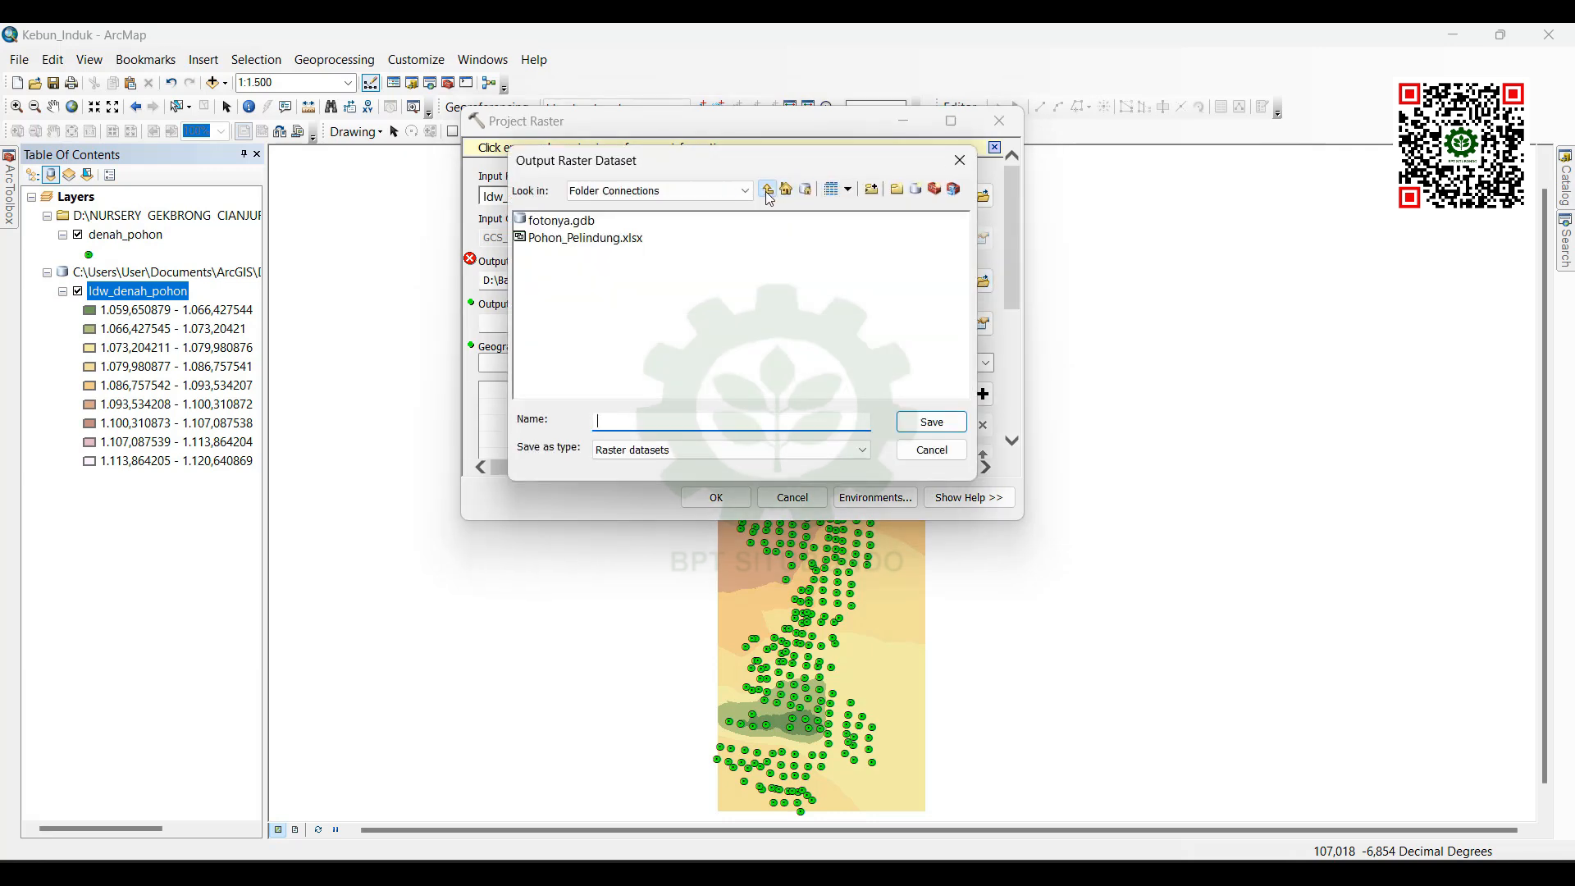
pyautogui.click(942, 457)
pyautogui.click(803, 498)
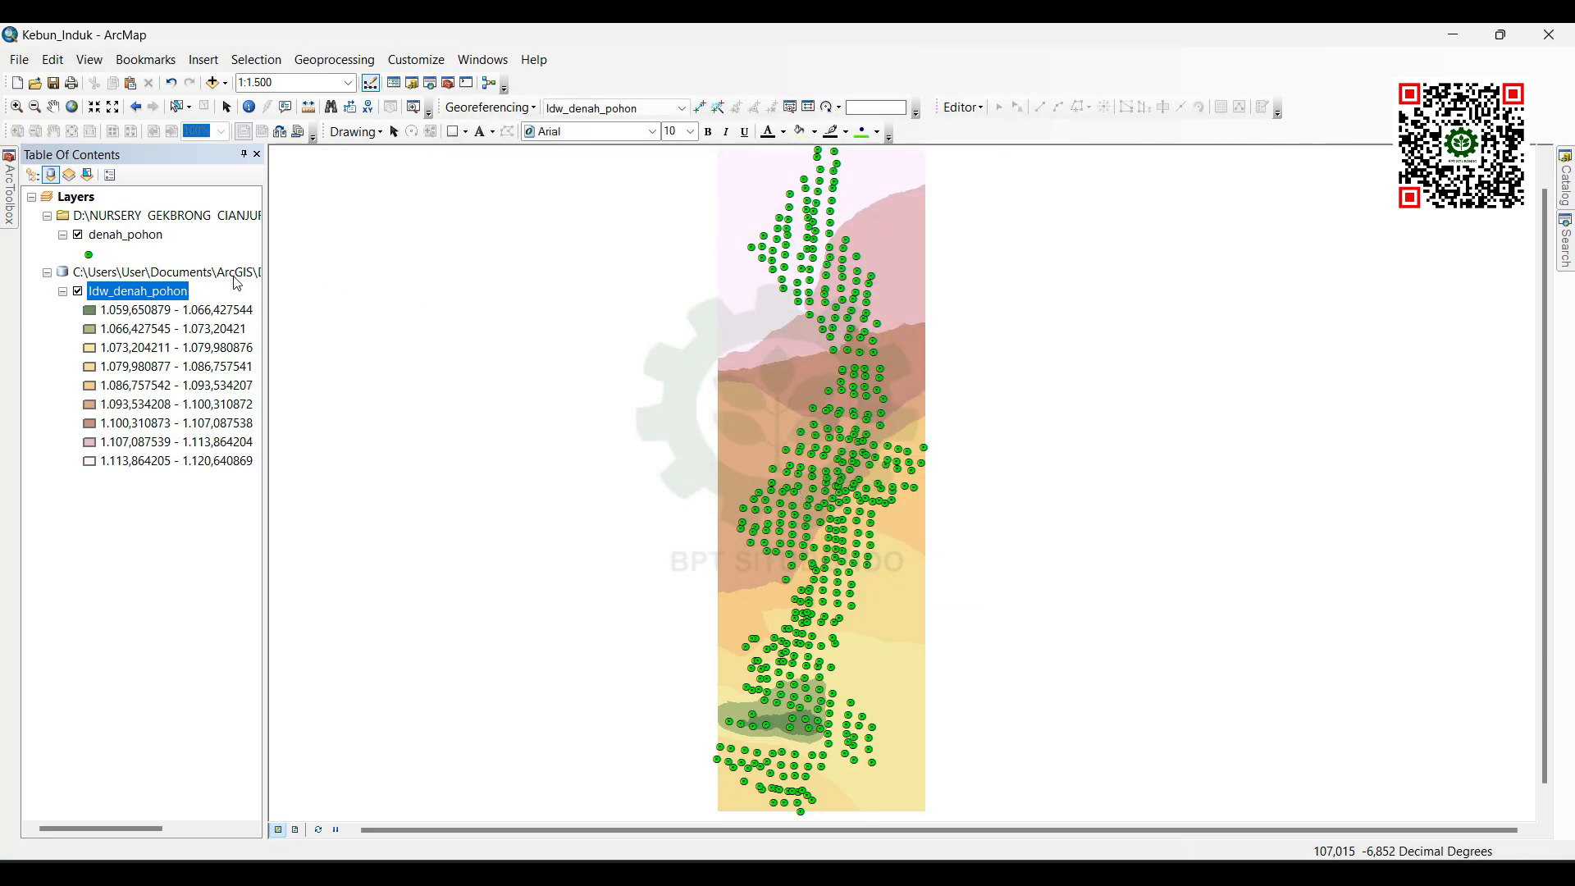
# Step: Reopen the Project Raster tool and set Idw_denah_pohon as the input raster
pyautogui.moveTo(12, 195)
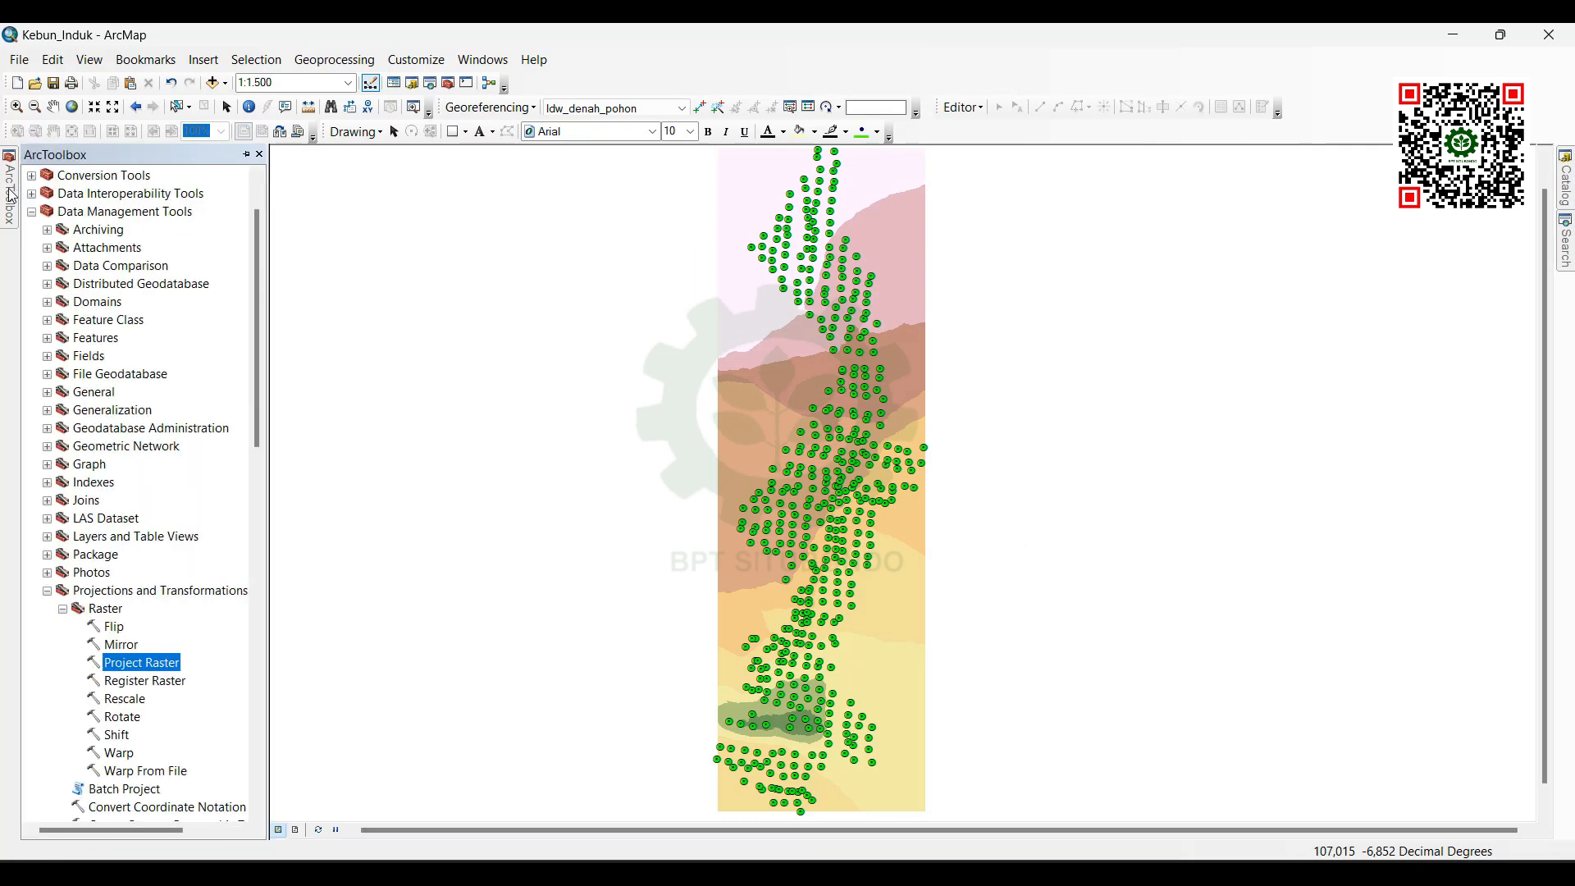
pyautogui.doubleClick(137, 664)
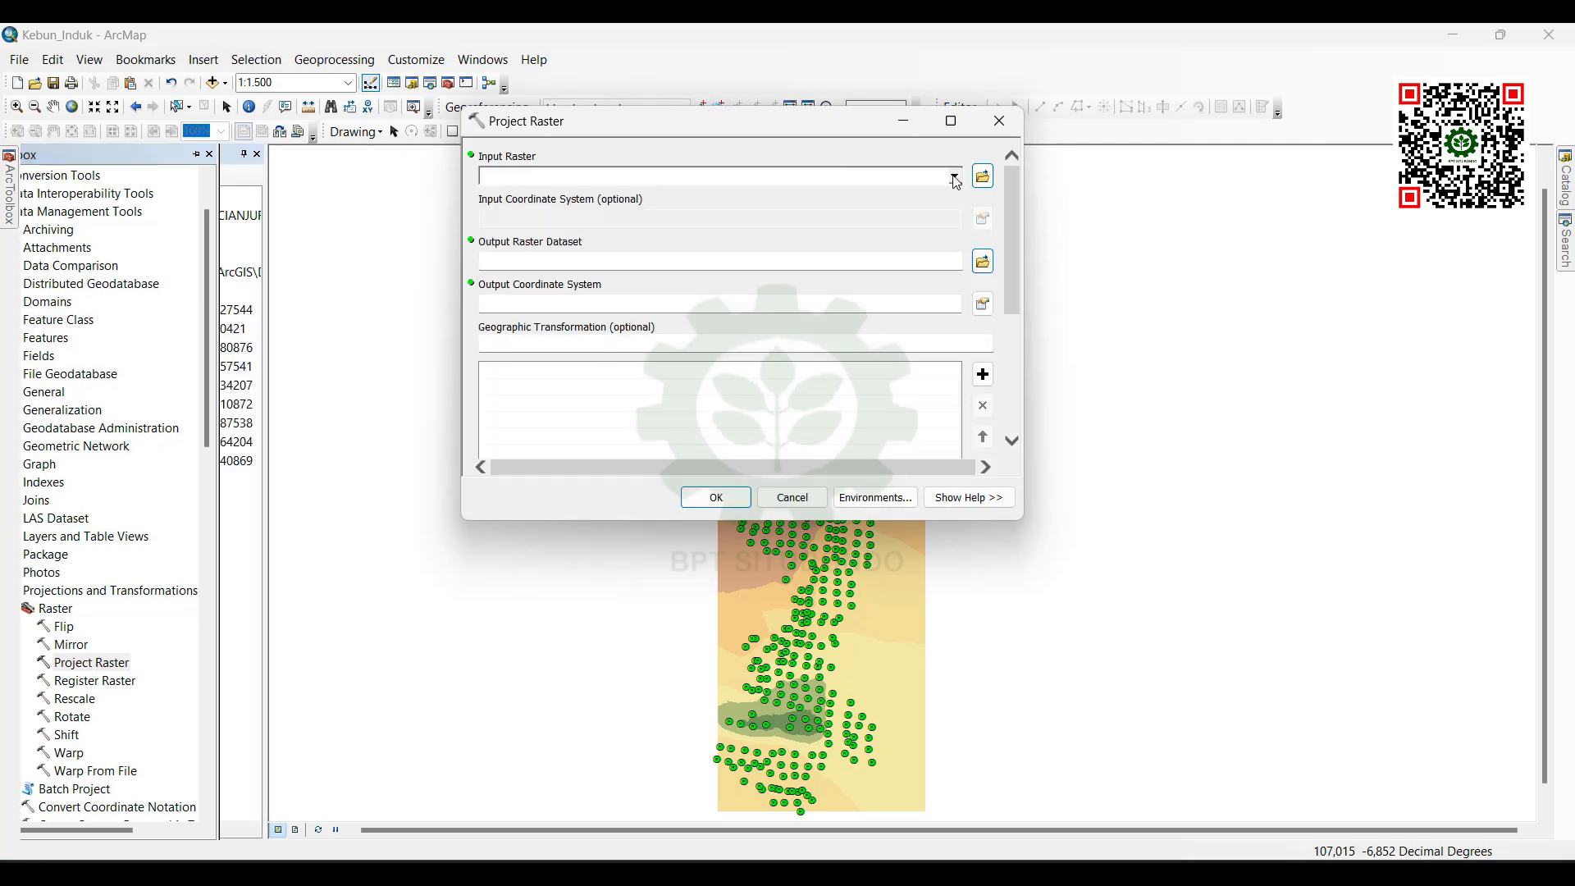
pyautogui.click(955, 178)
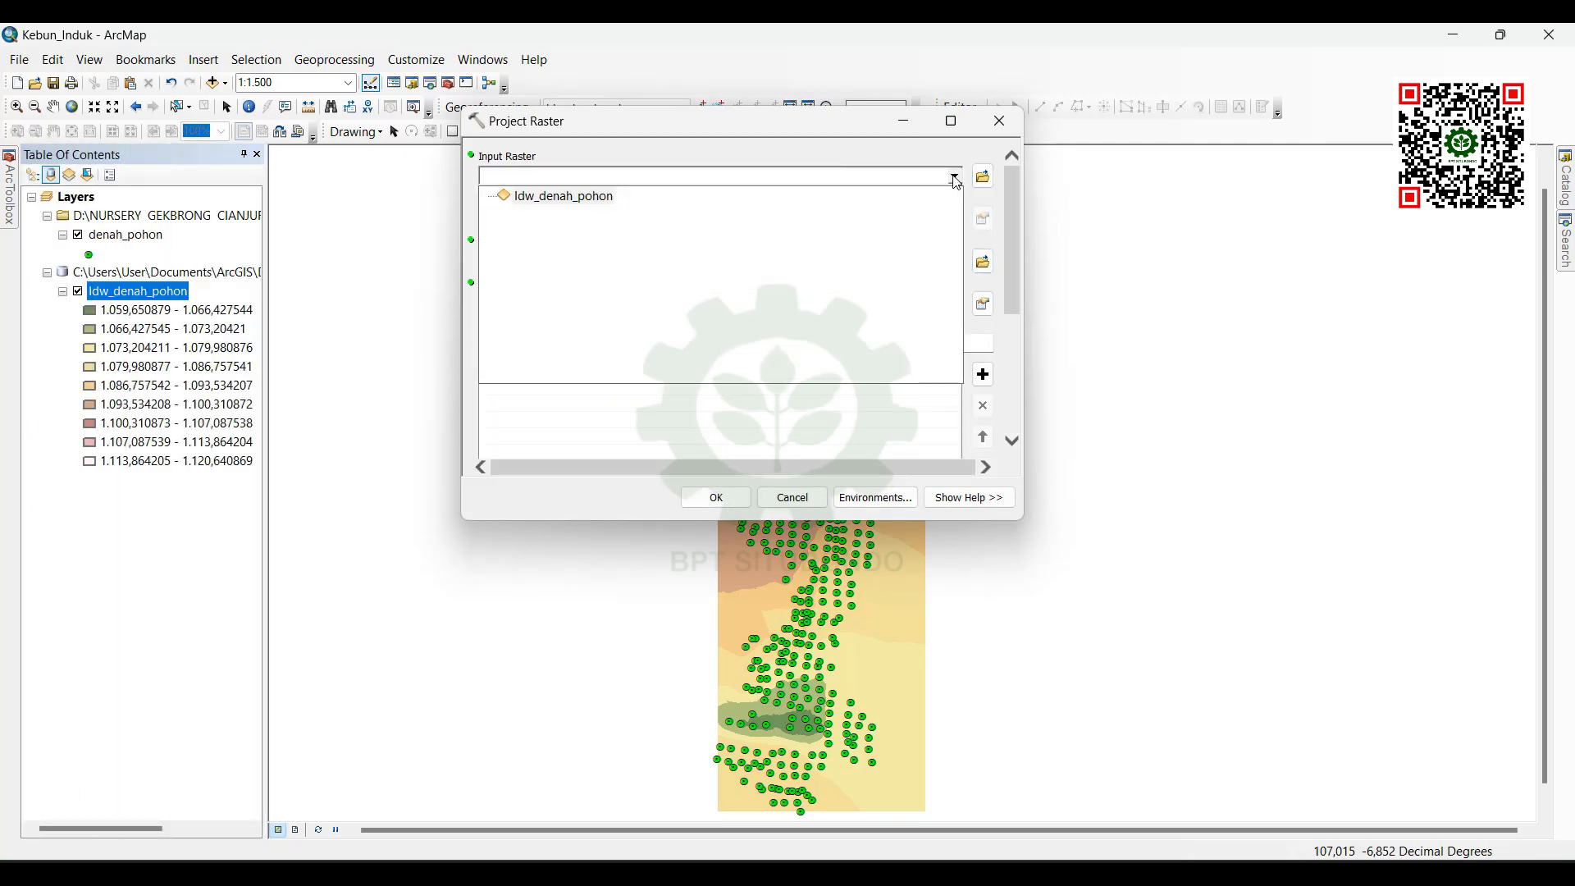
pyautogui.click(606, 202)
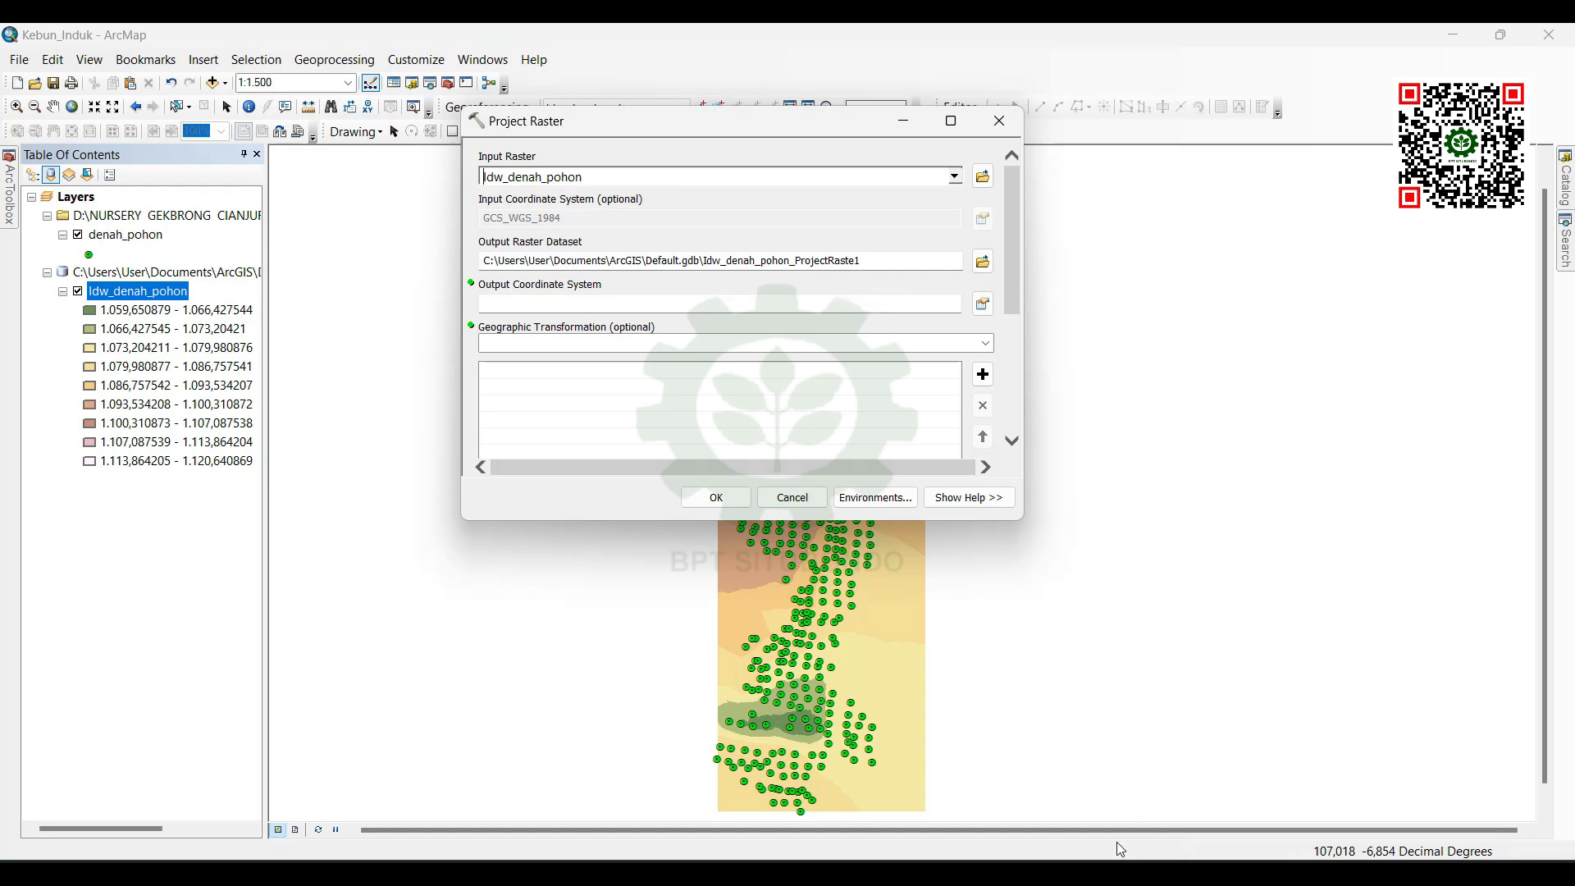
# Step: Set the output coordinate system to the projected system WGS 1984 UTM Zone 48S
pyautogui.click(981, 308)
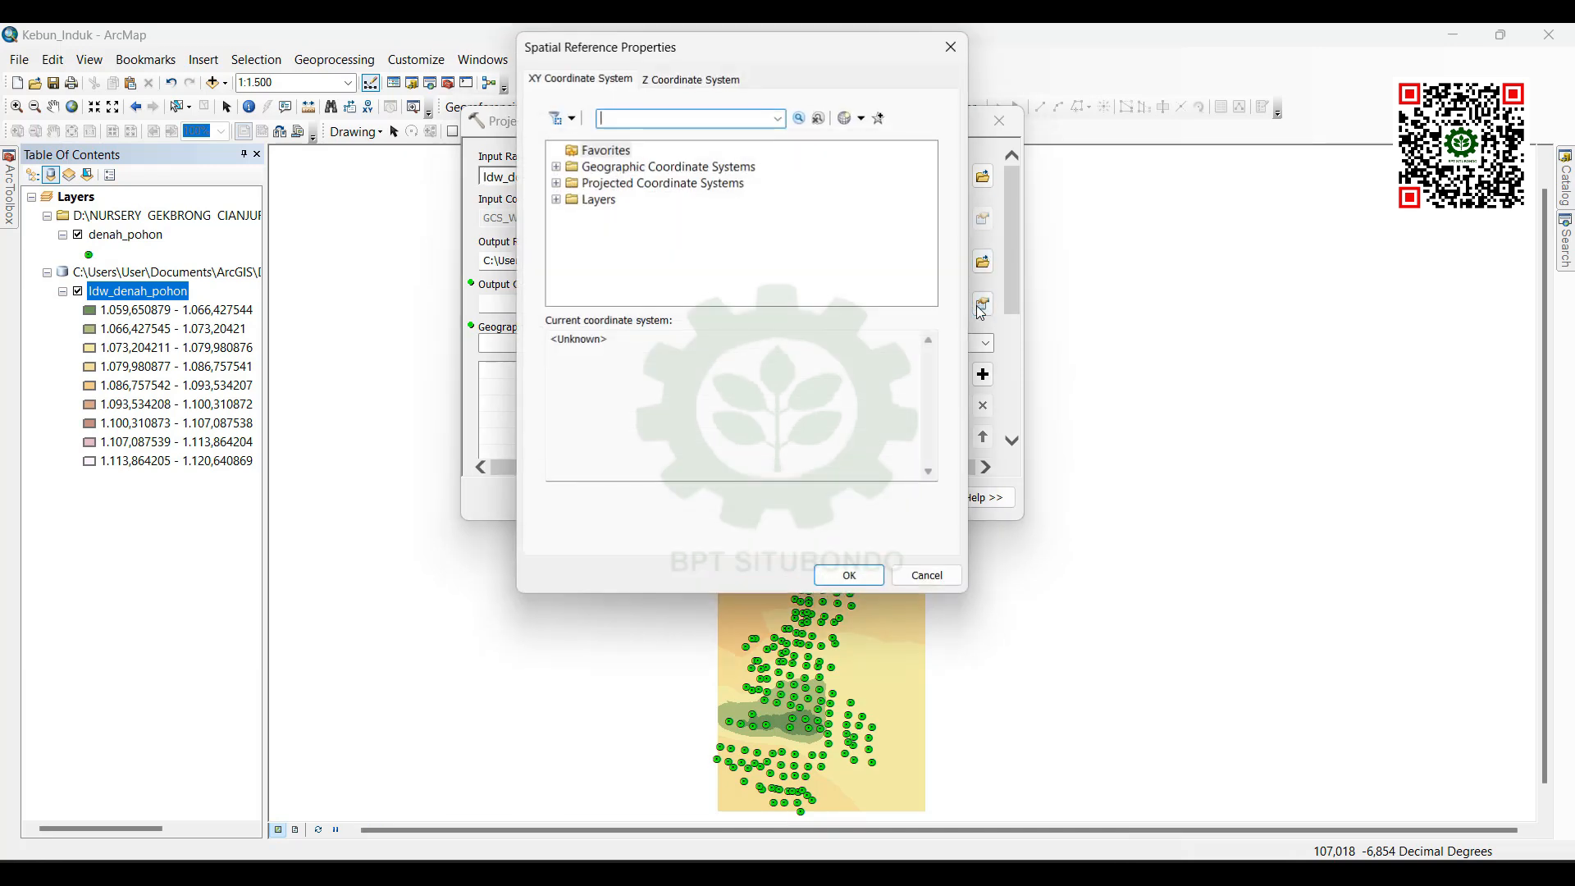
pyautogui.click(556, 183)
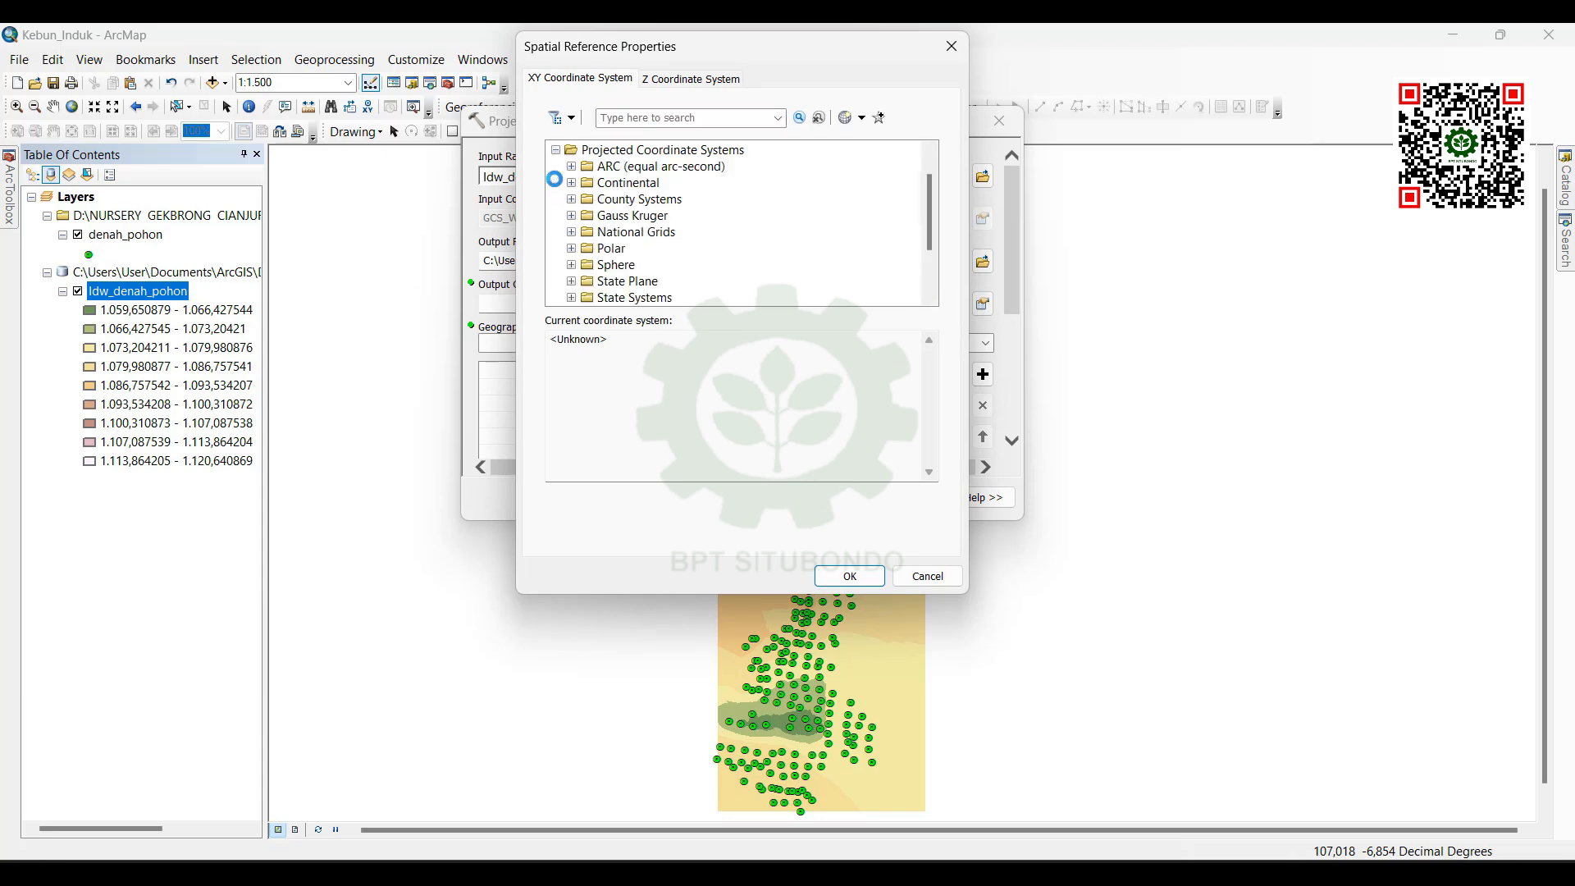
pyautogui.moveTo(929, 222); pyautogui.dragTo(928, 256)
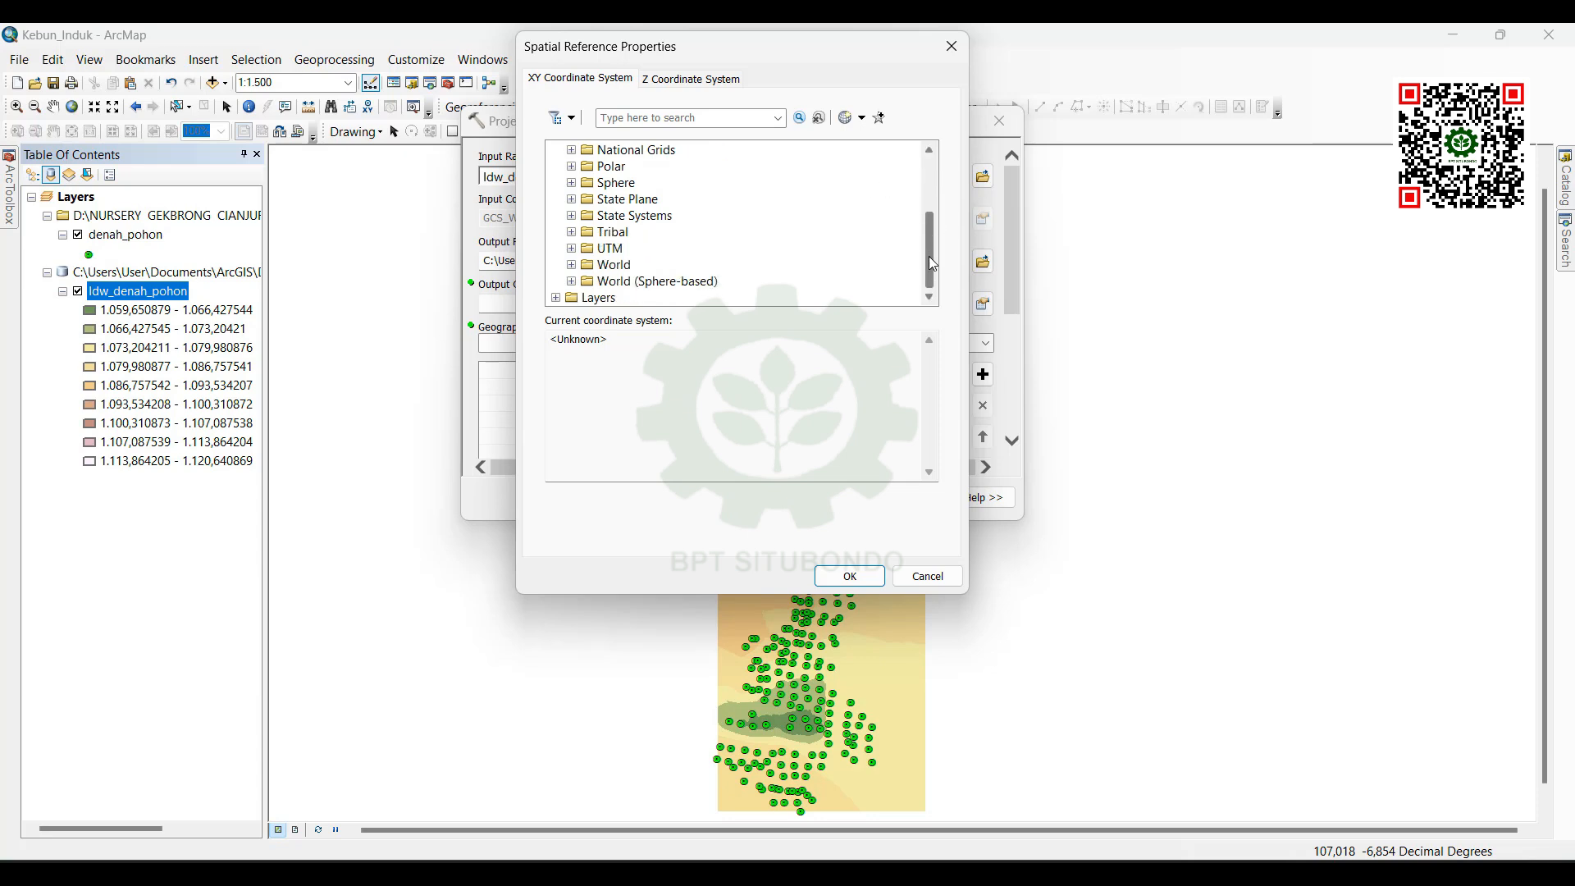
pyautogui.click(573, 248)
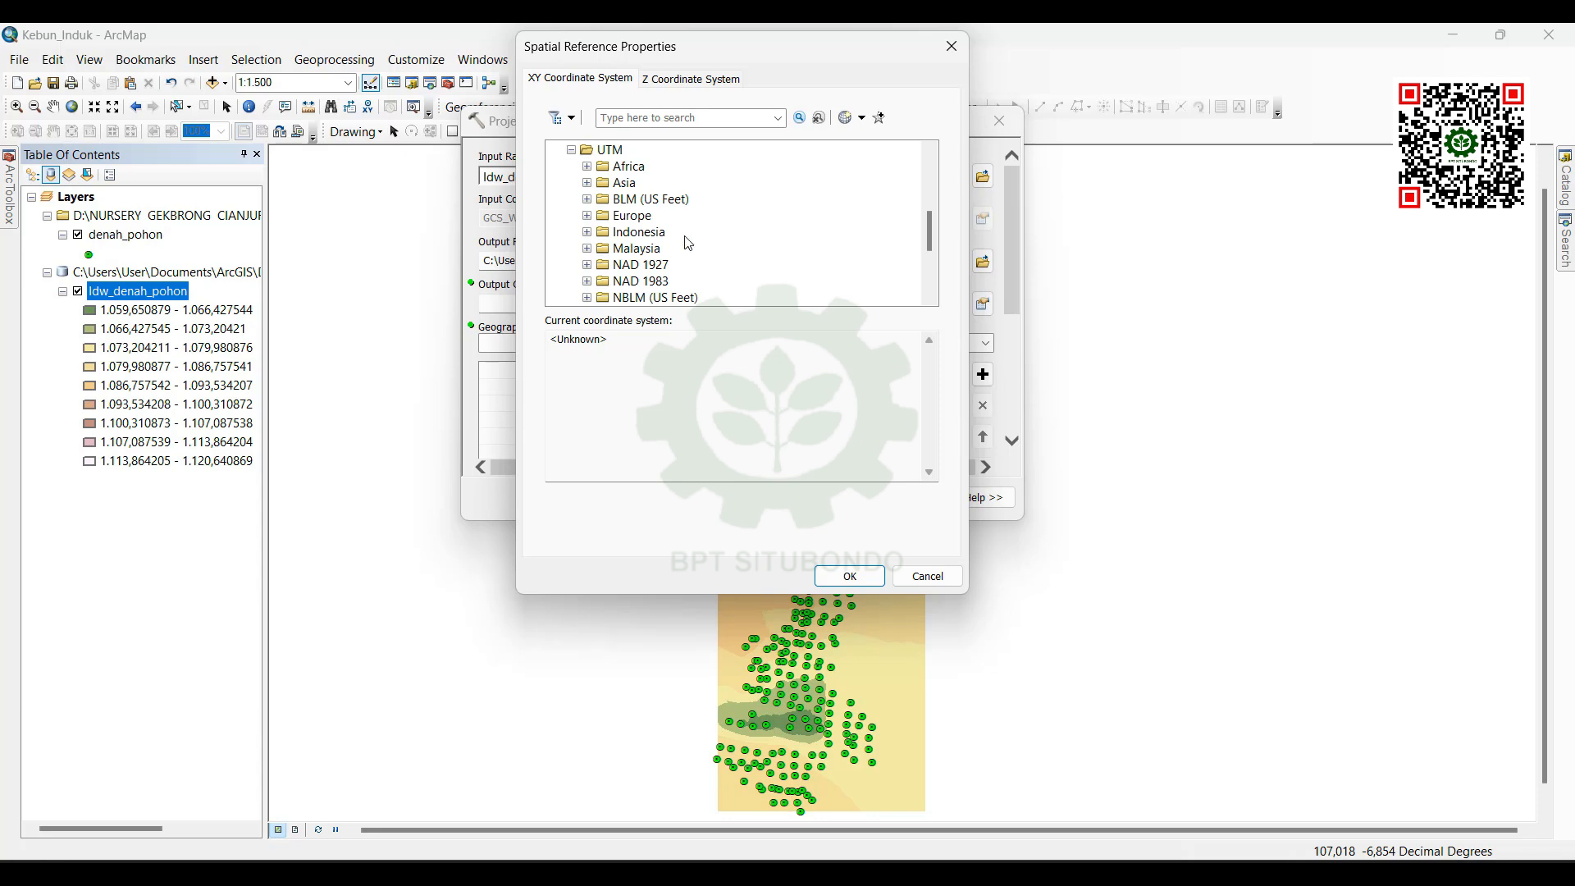
pyautogui.moveTo(929, 239); pyautogui.dragTo(928, 283)
pyautogui.click(586, 248)
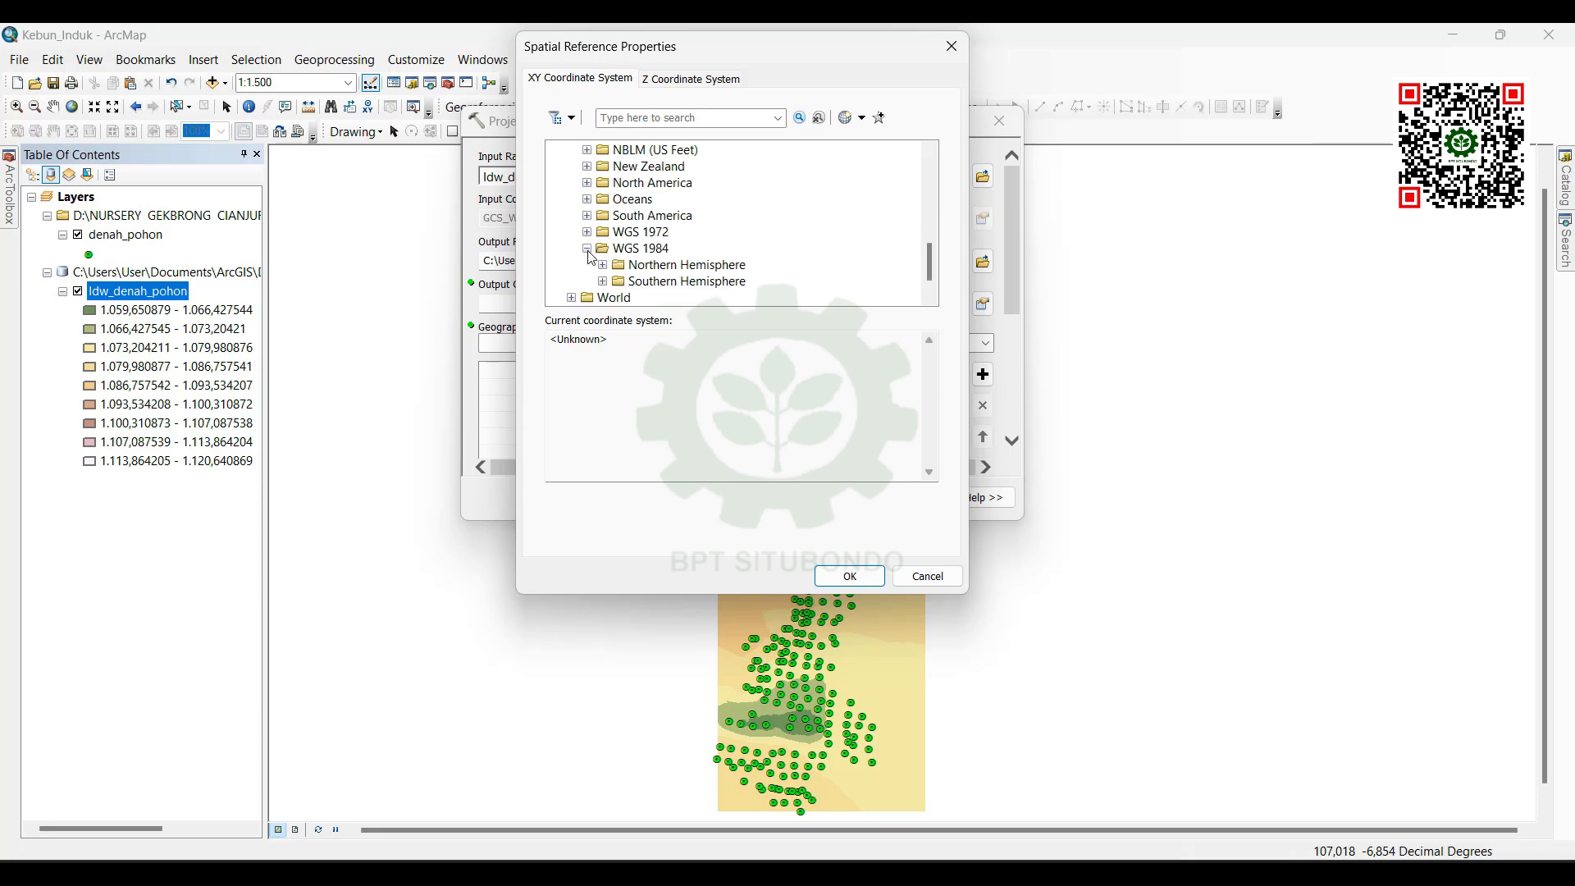
pyautogui.click(604, 282)
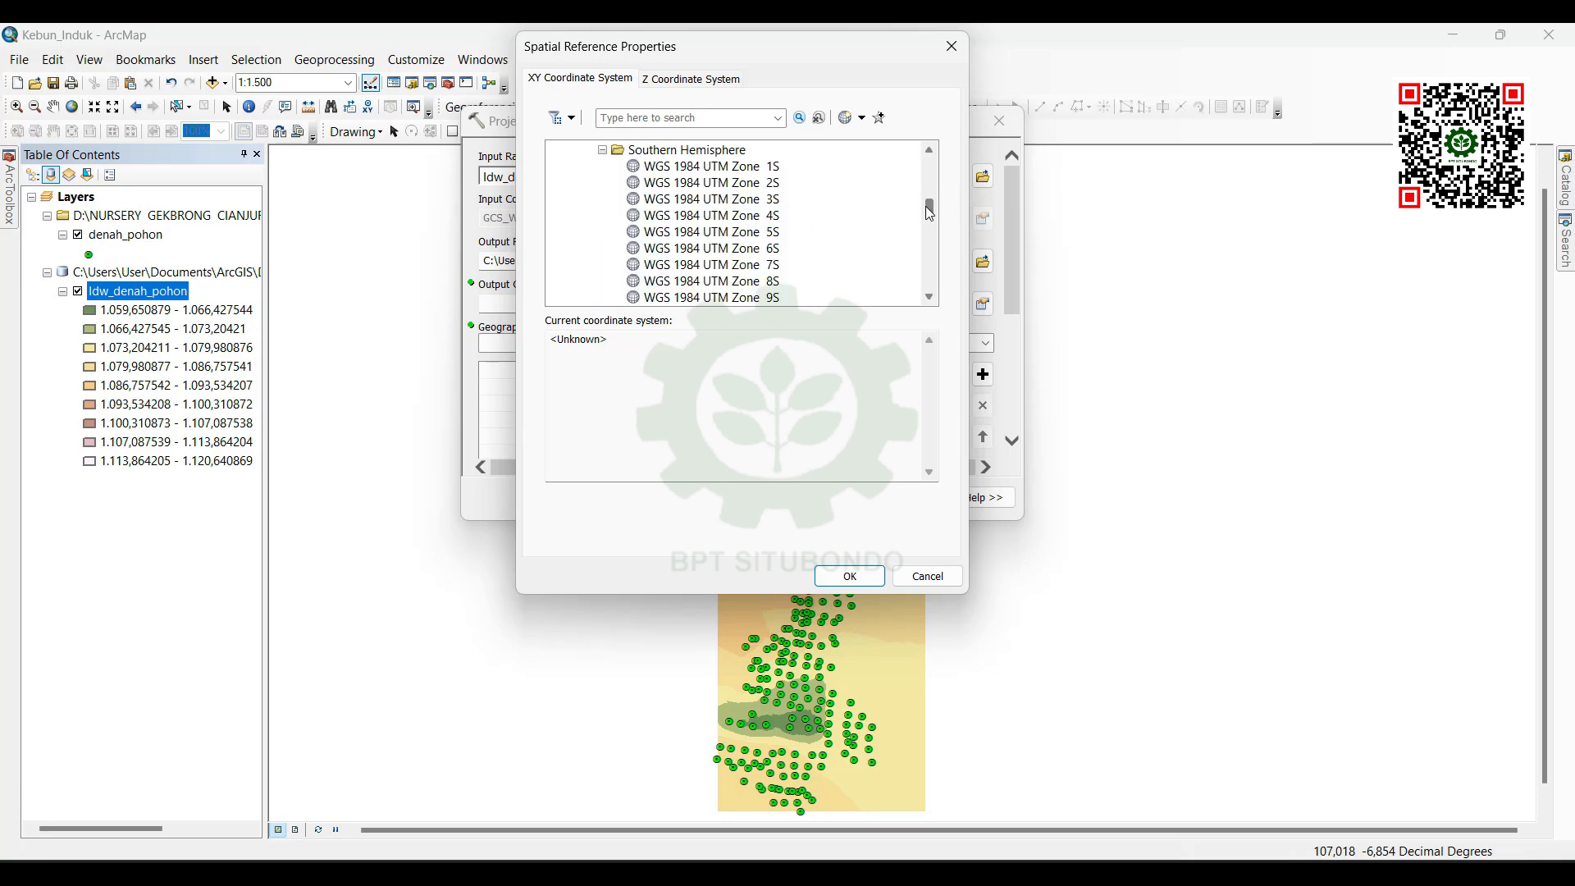
pyautogui.moveTo(926, 206); pyautogui.dragTo(928, 264)
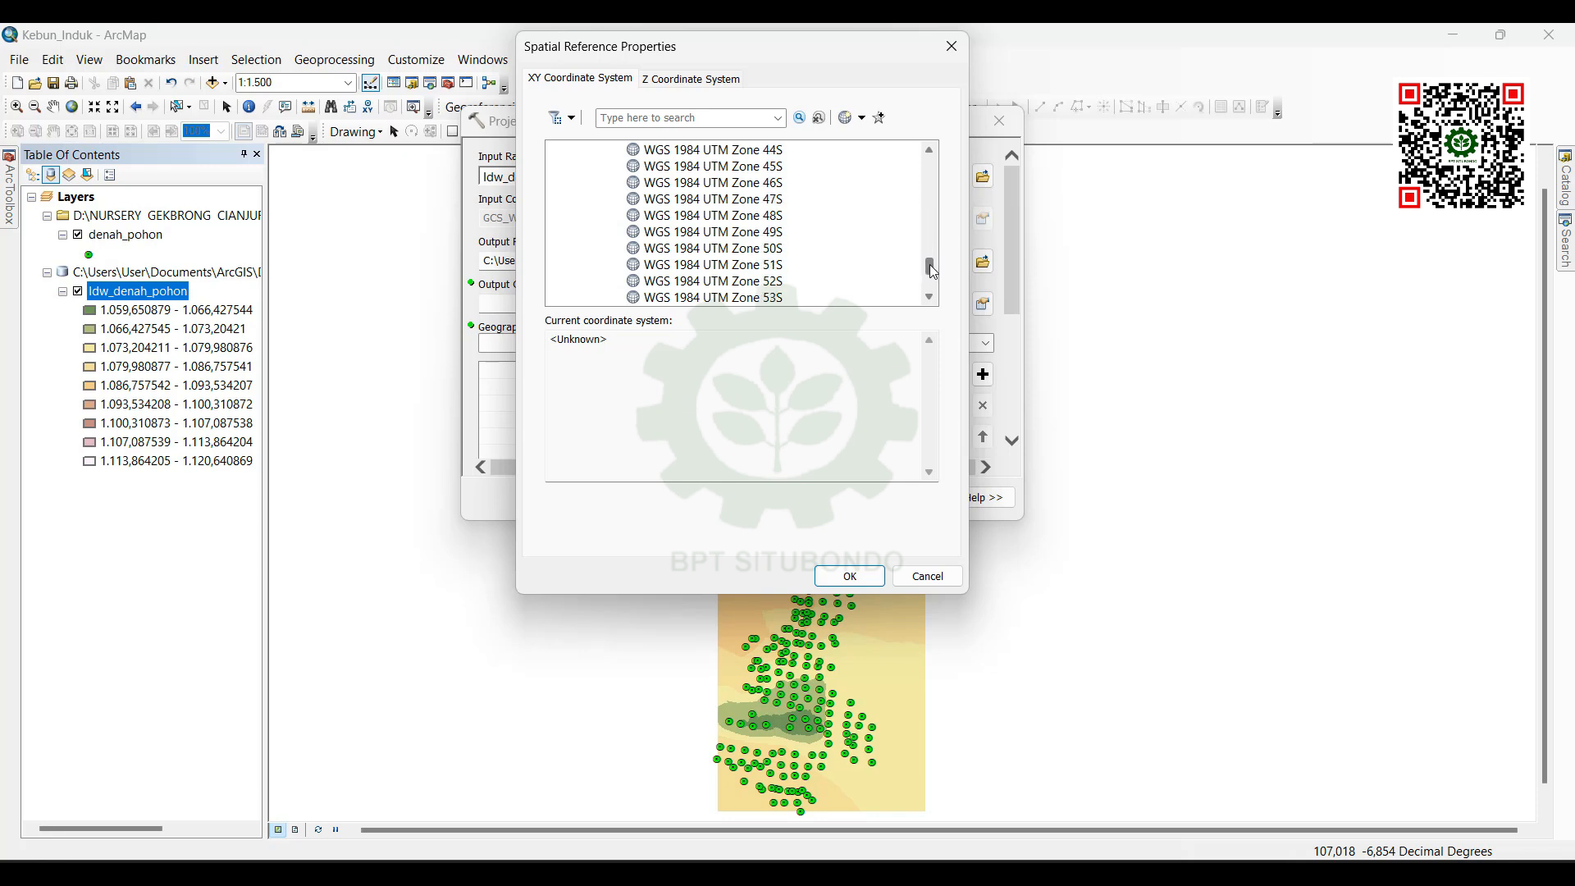
pyautogui.click(768, 217)
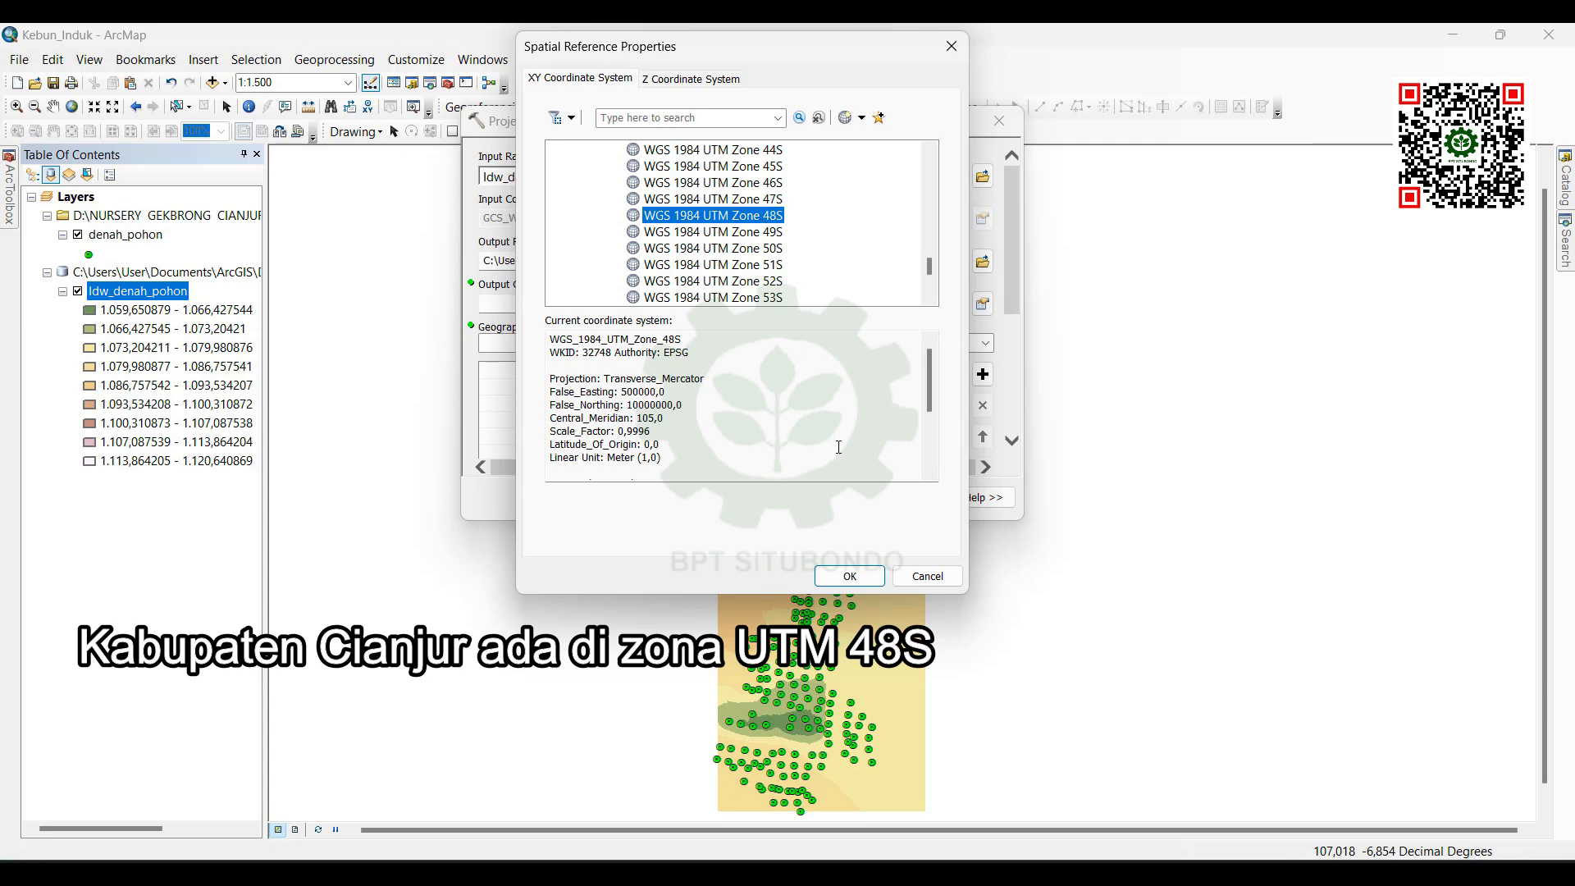
pyautogui.click(857, 571)
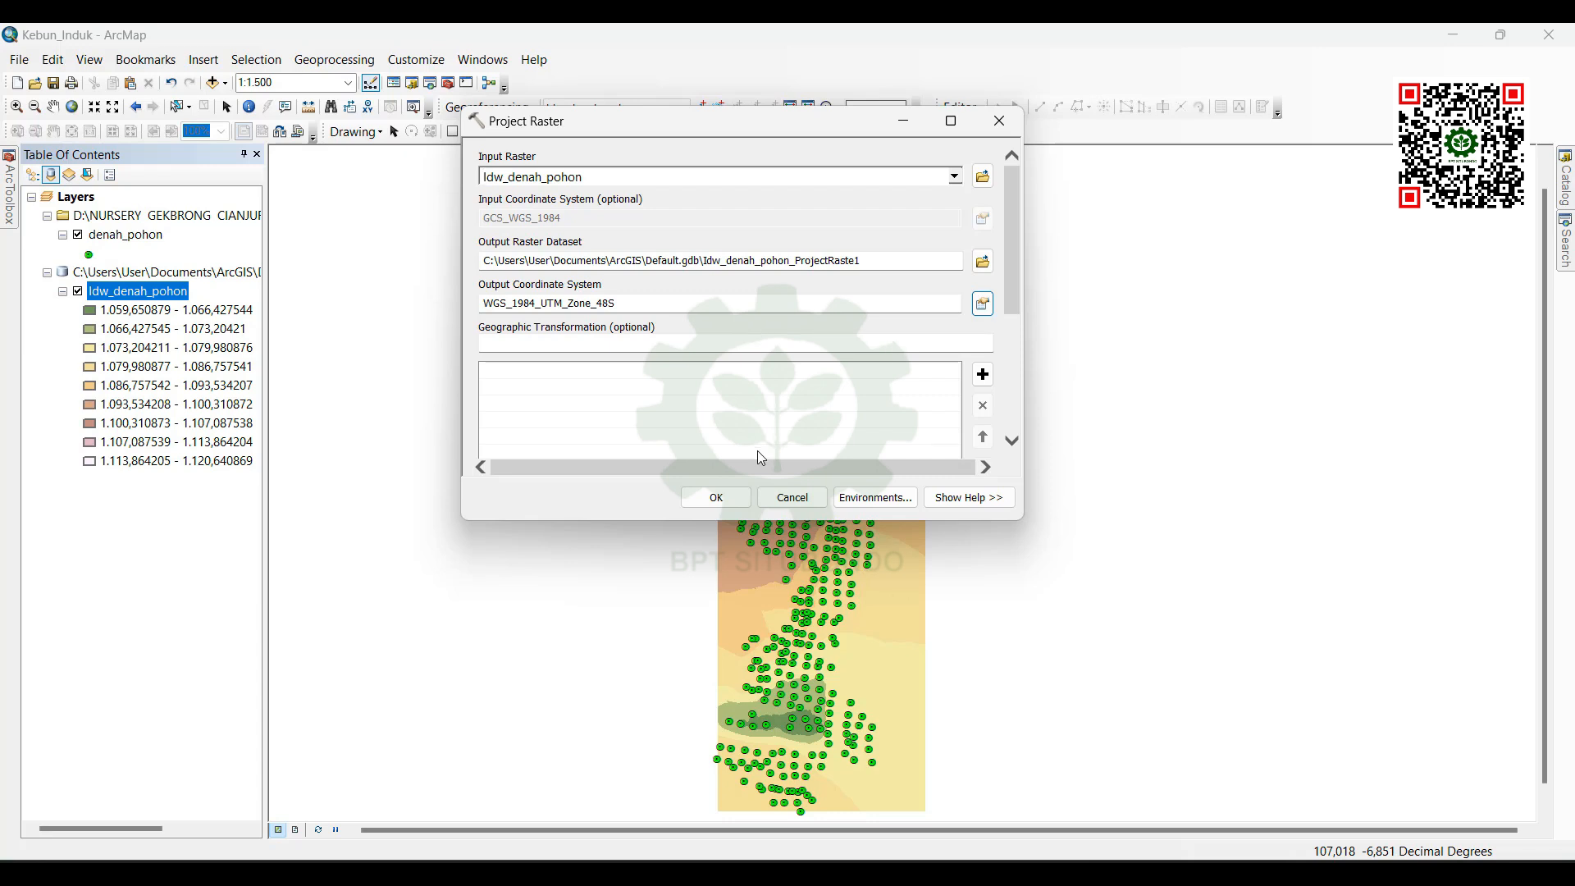
# Step: Run the raster projection and hide the denah_pohon and original Idw_denah_pohon layers
pyautogui.click(717, 498)
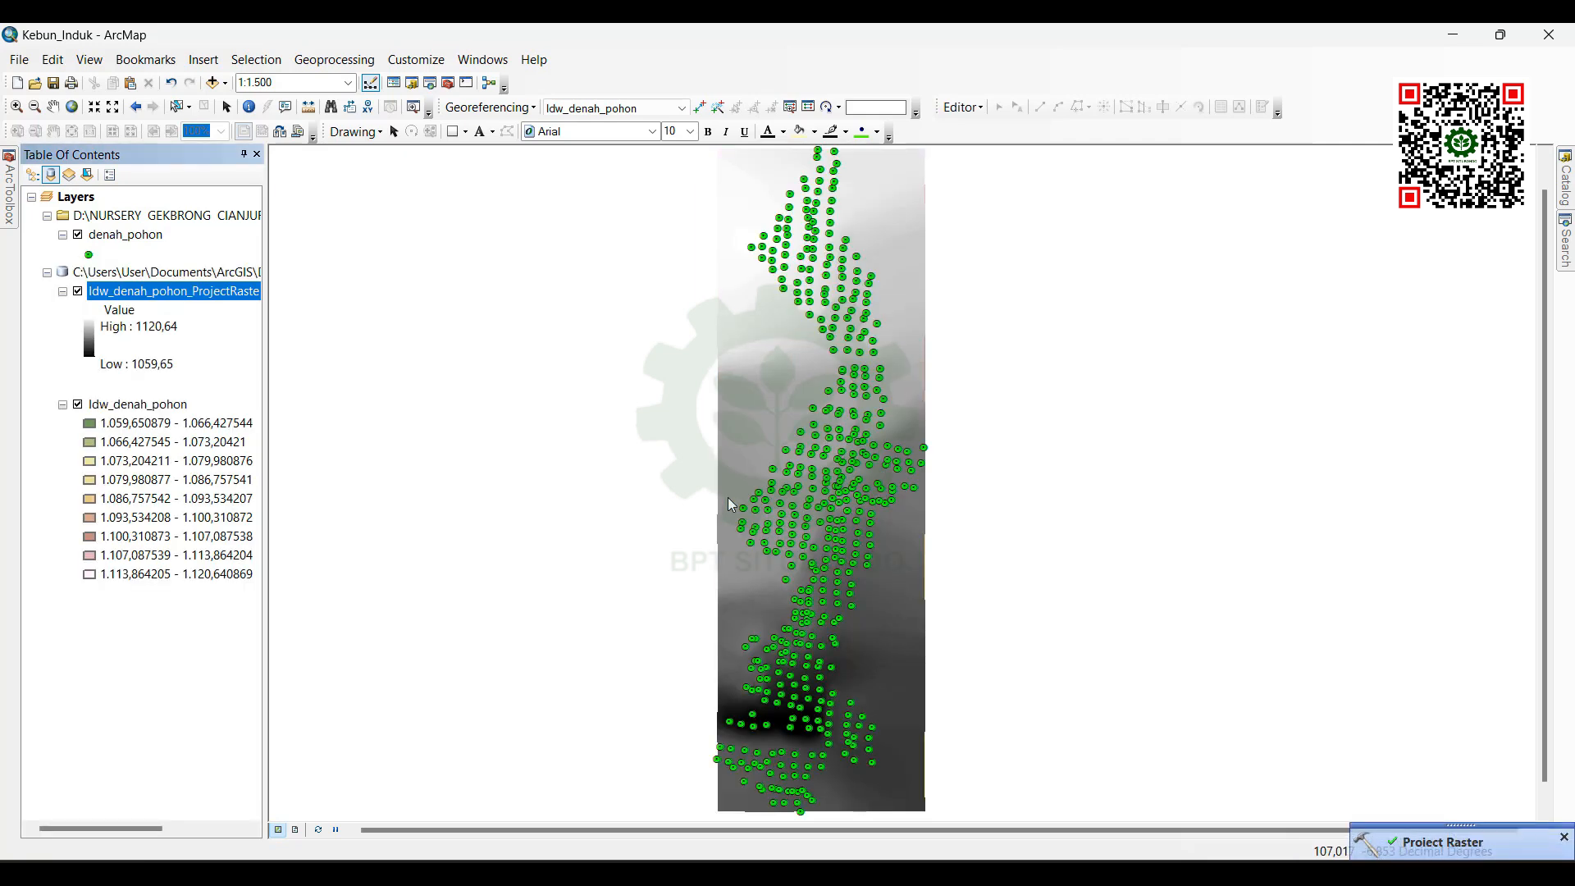
pyautogui.click(79, 237)
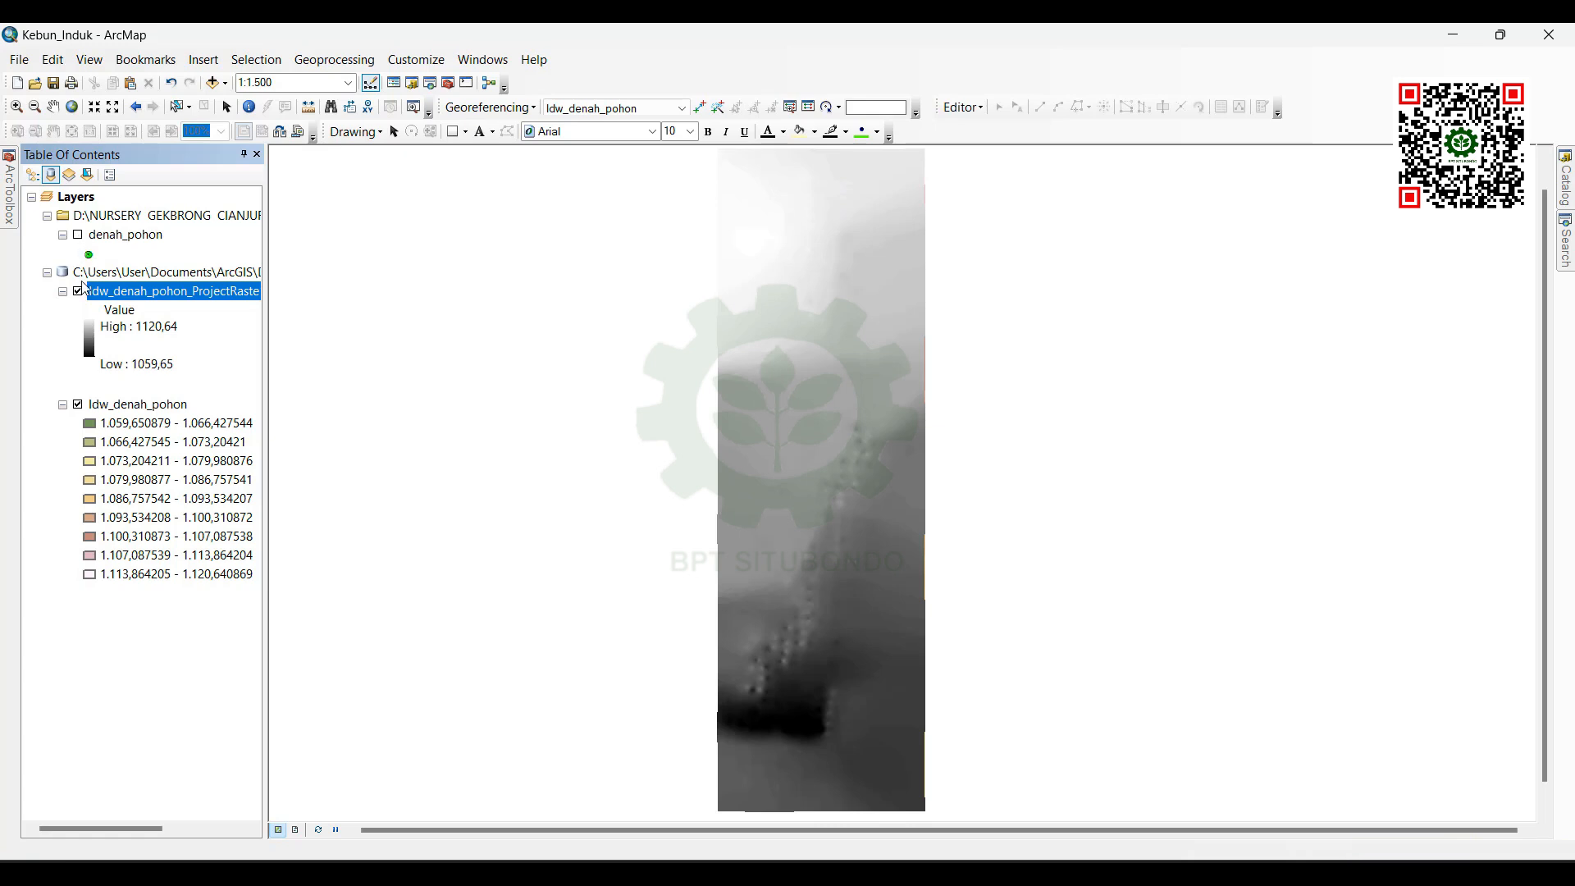
pyautogui.click(79, 406)
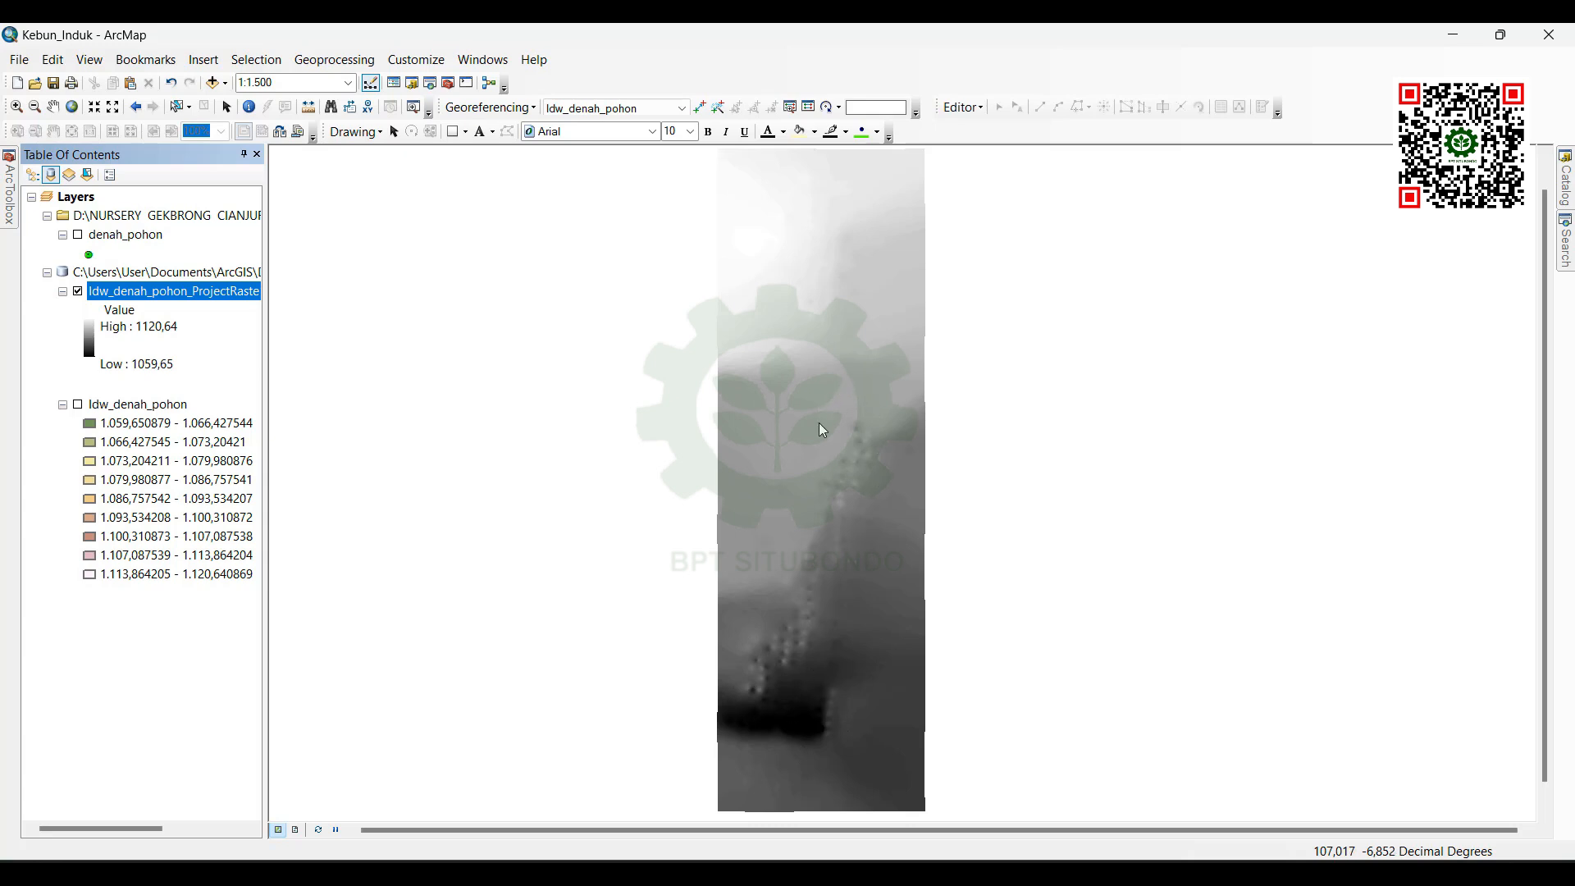
# Step: Apply the green-yellow-orange-pink-white color ramp to the stretched symbology of the Idw_denah_pohon_ProjectRaste1 layer
pyautogui.rightClick(127, 299)
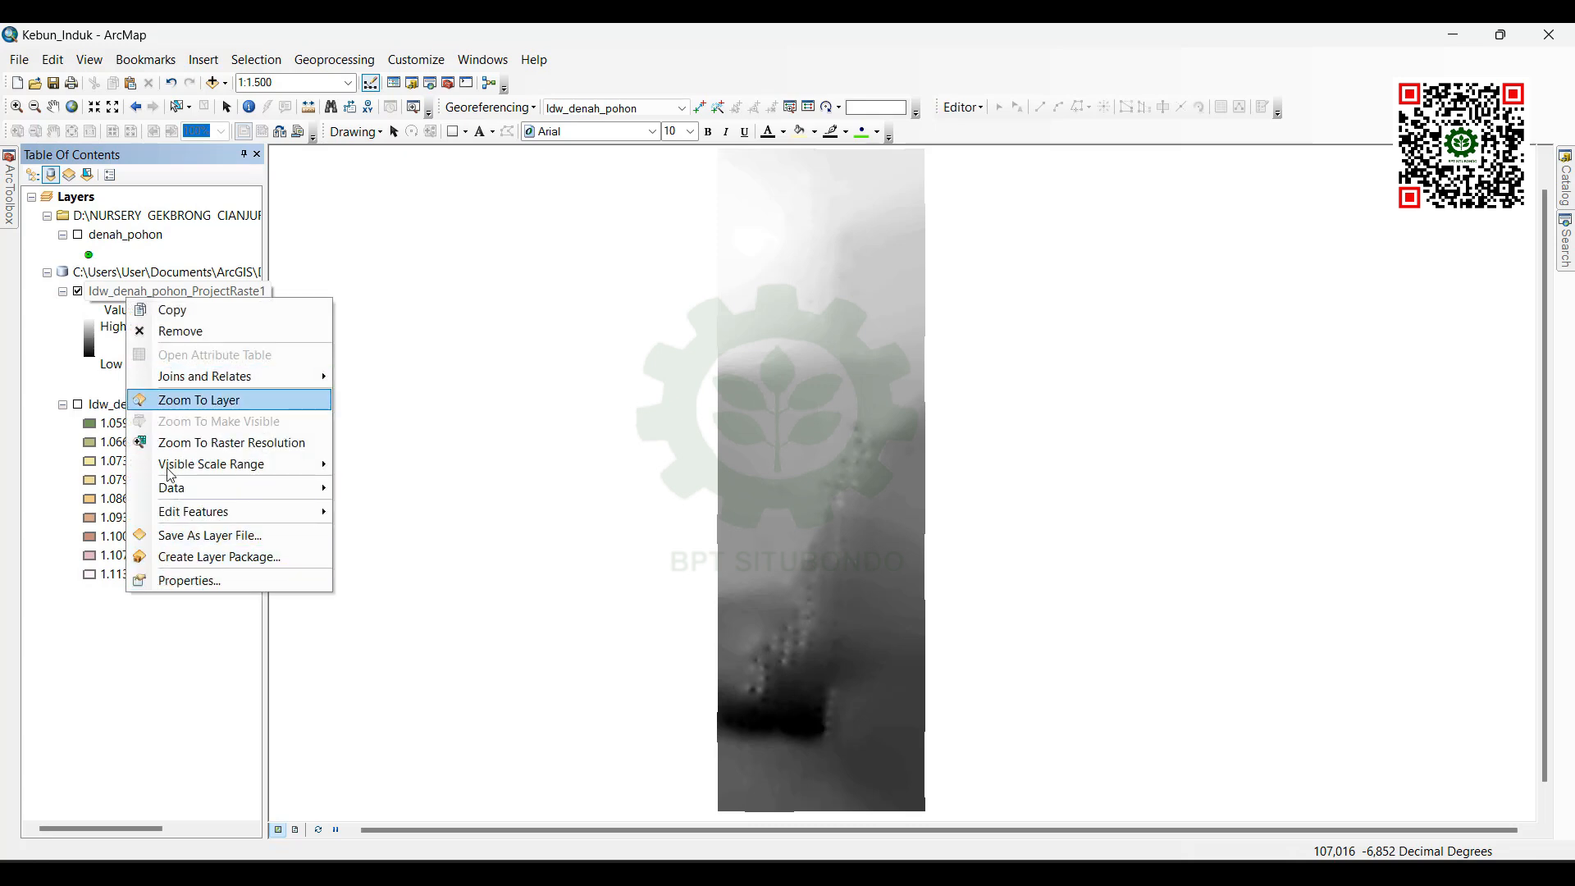
pyautogui.click(113, 294)
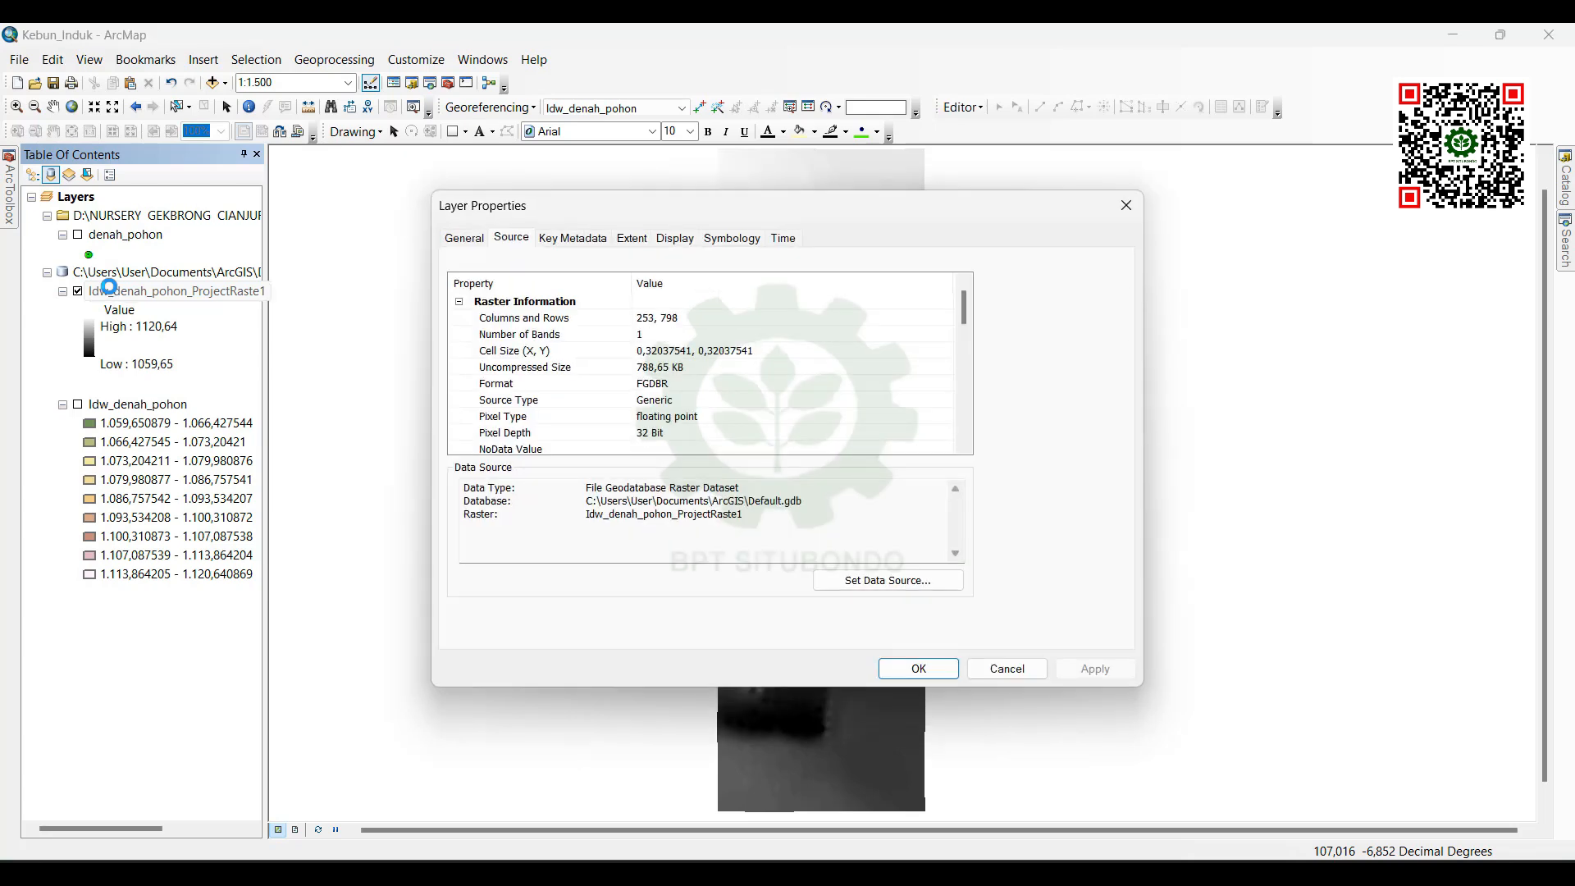
pyautogui.click(716, 236)
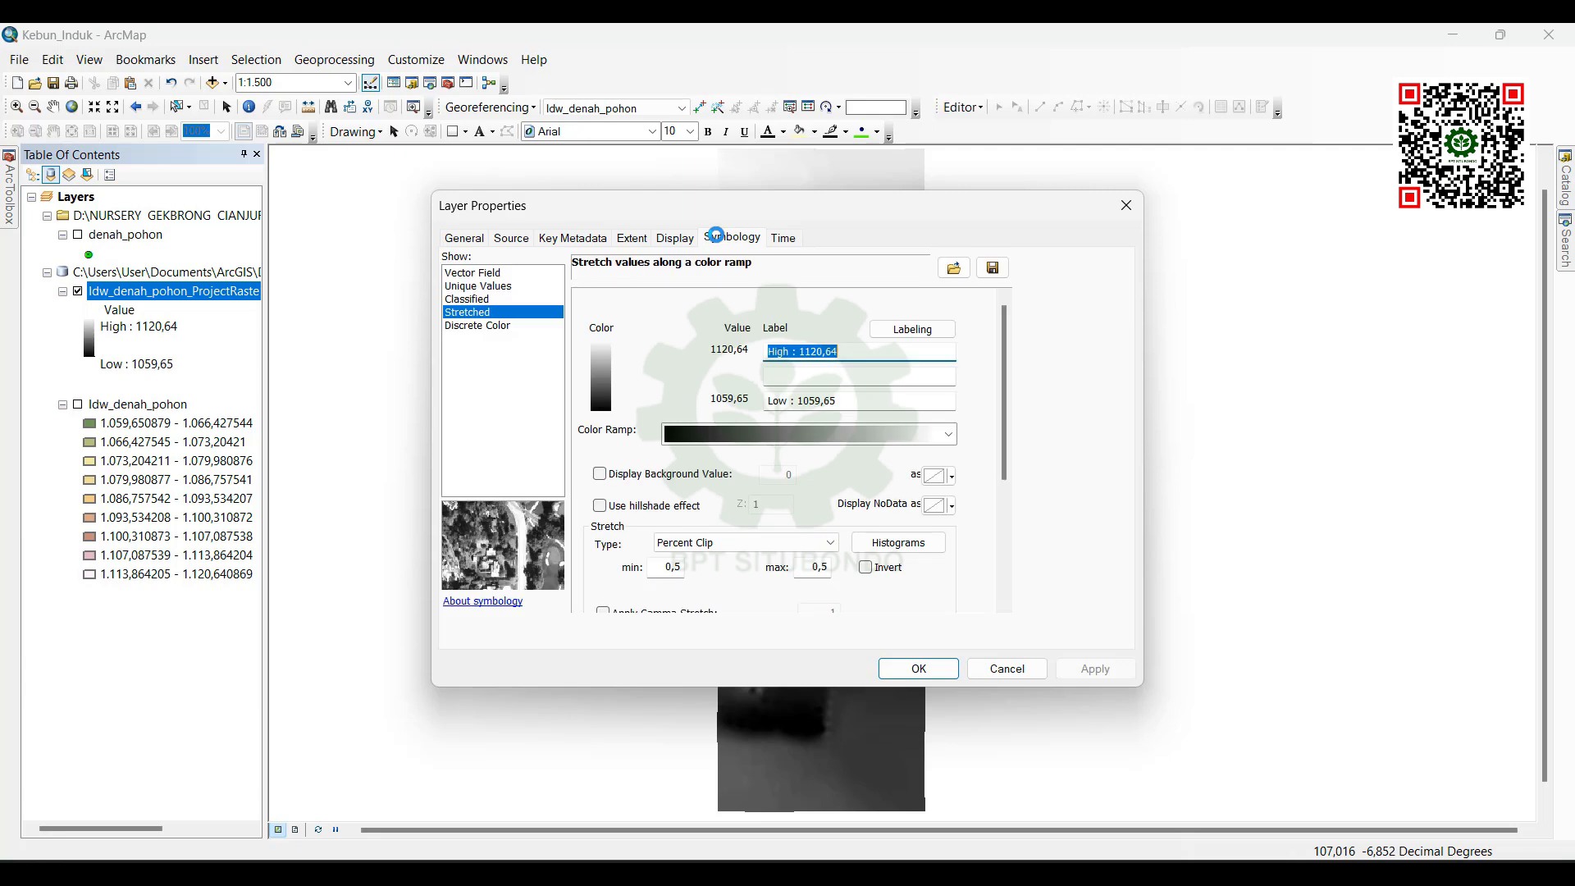
pyautogui.click(944, 440)
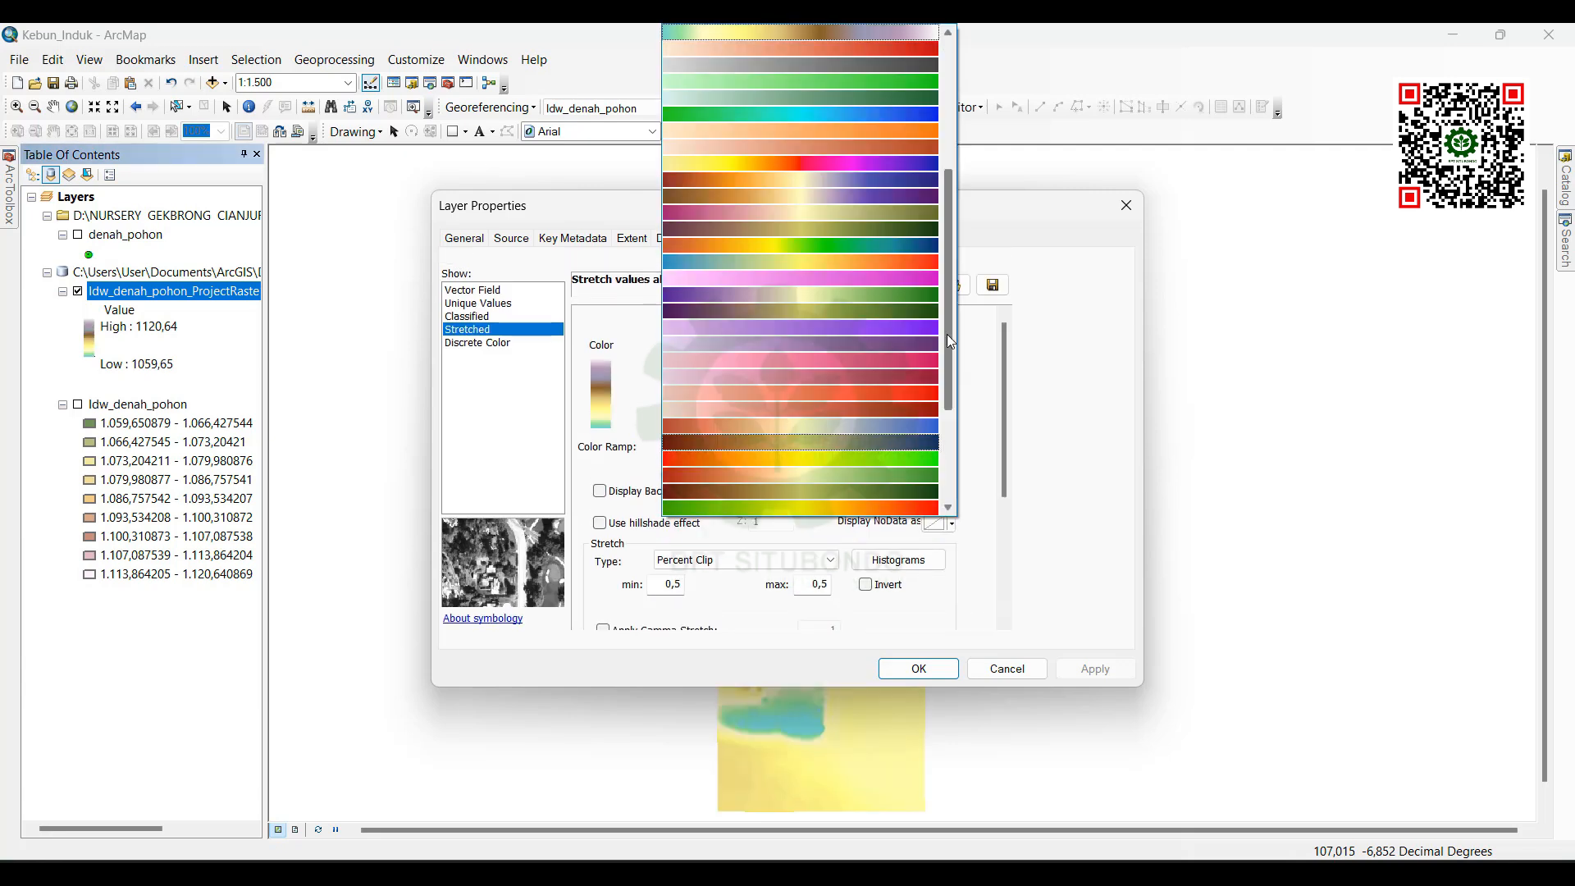
pyautogui.moveTo(947, 333); pyautogui.dragTo(950, 422)
pyautogui.click(929, 395)
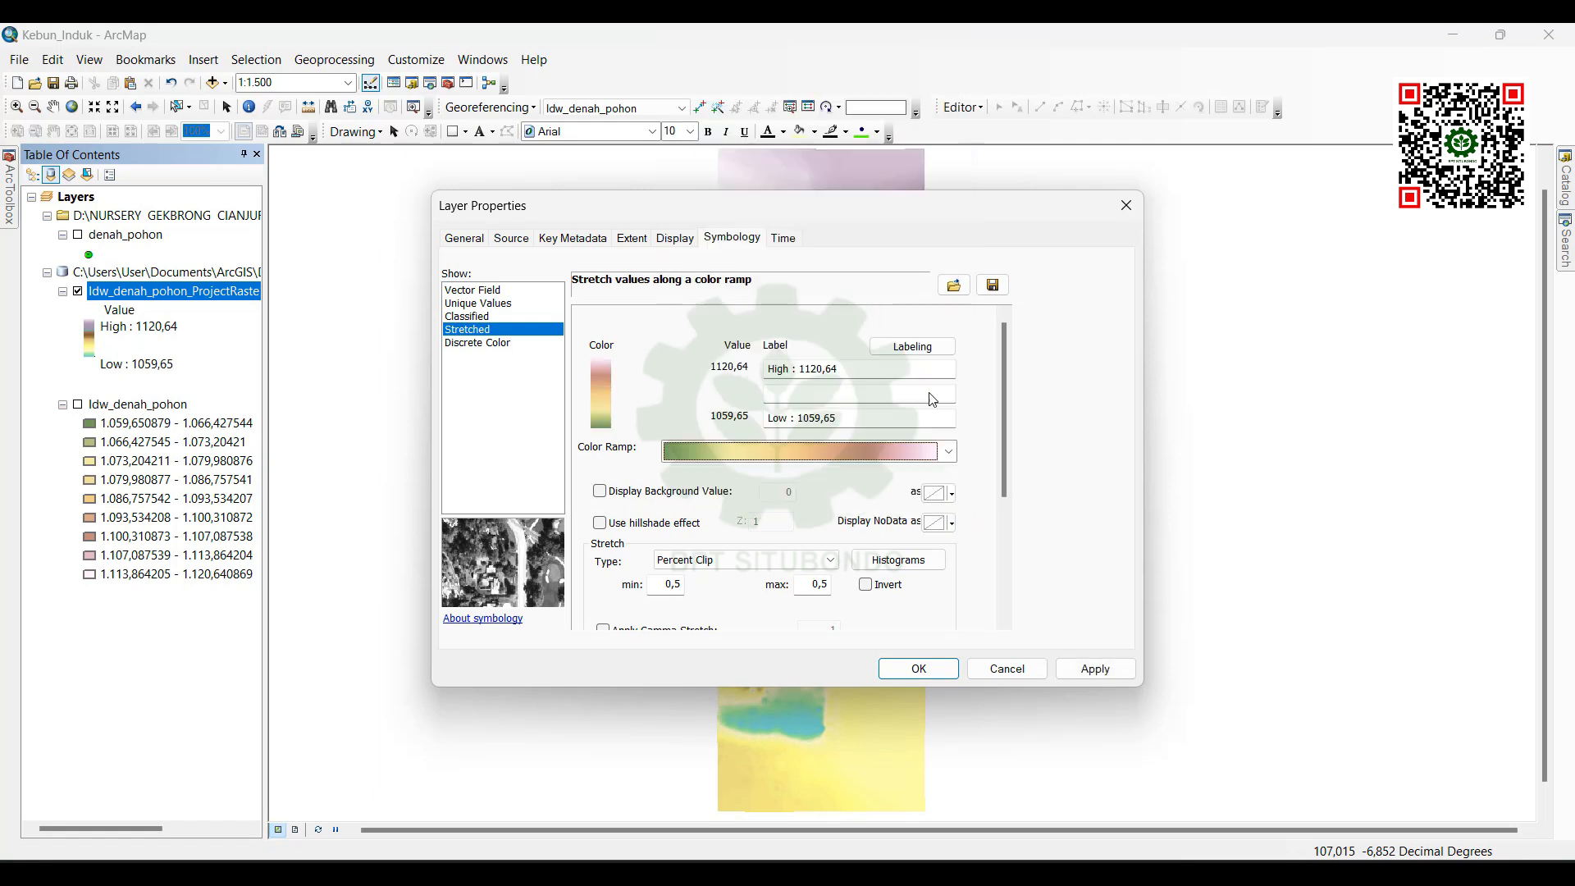
pyautogui.click(919, 668)
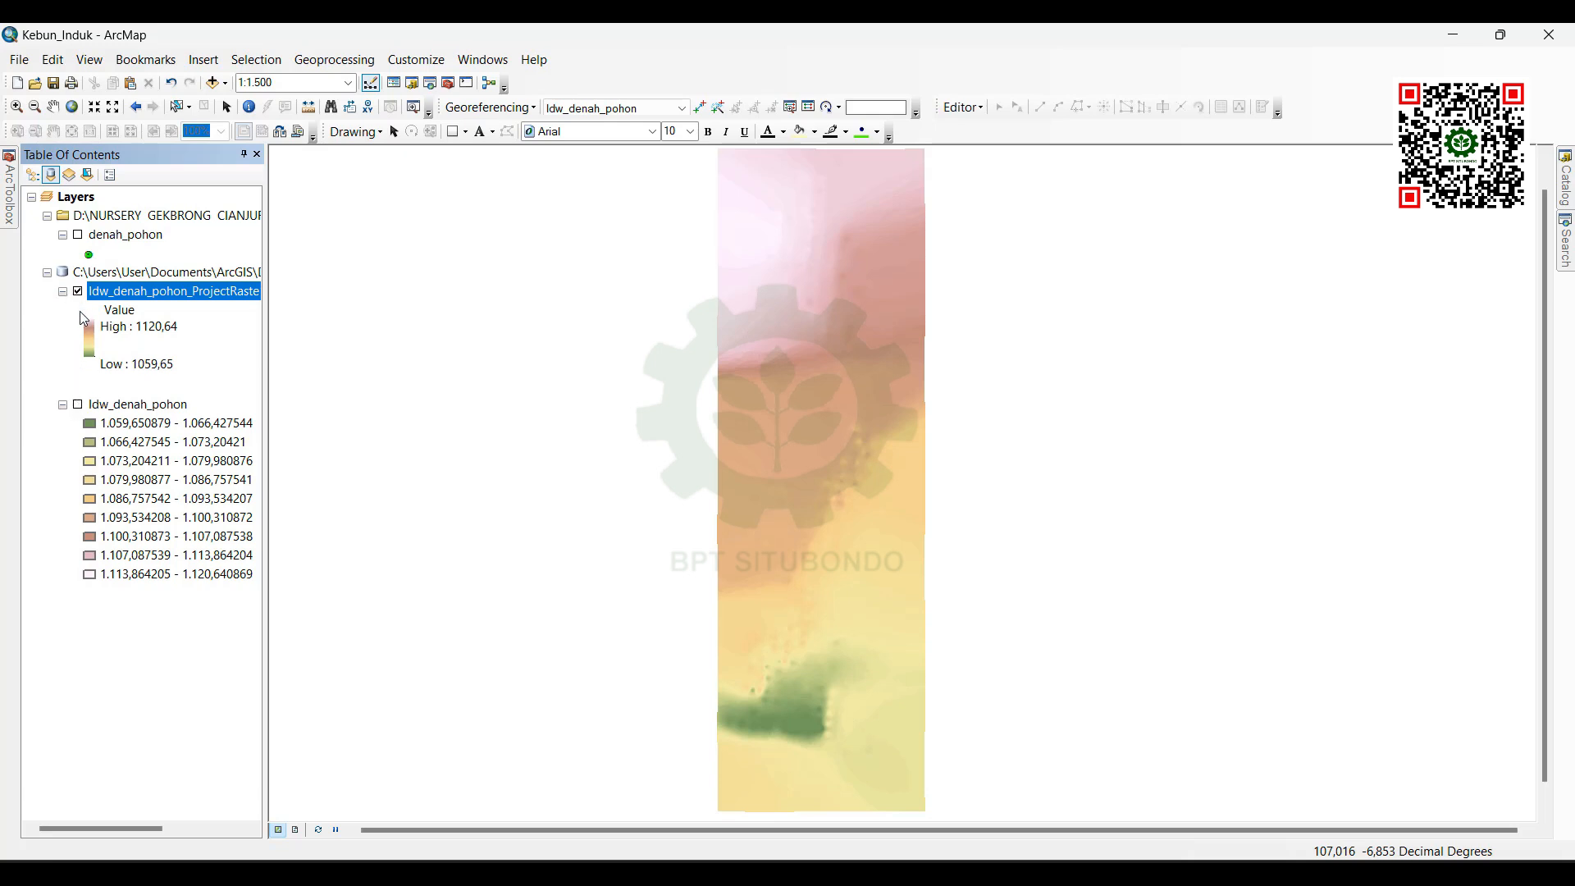
# Step: Compare the projected raster with the original Idw_denah_pohon raster by toggling their visibility, leaving only the projected one shown
pyautogui.click(78, 406)
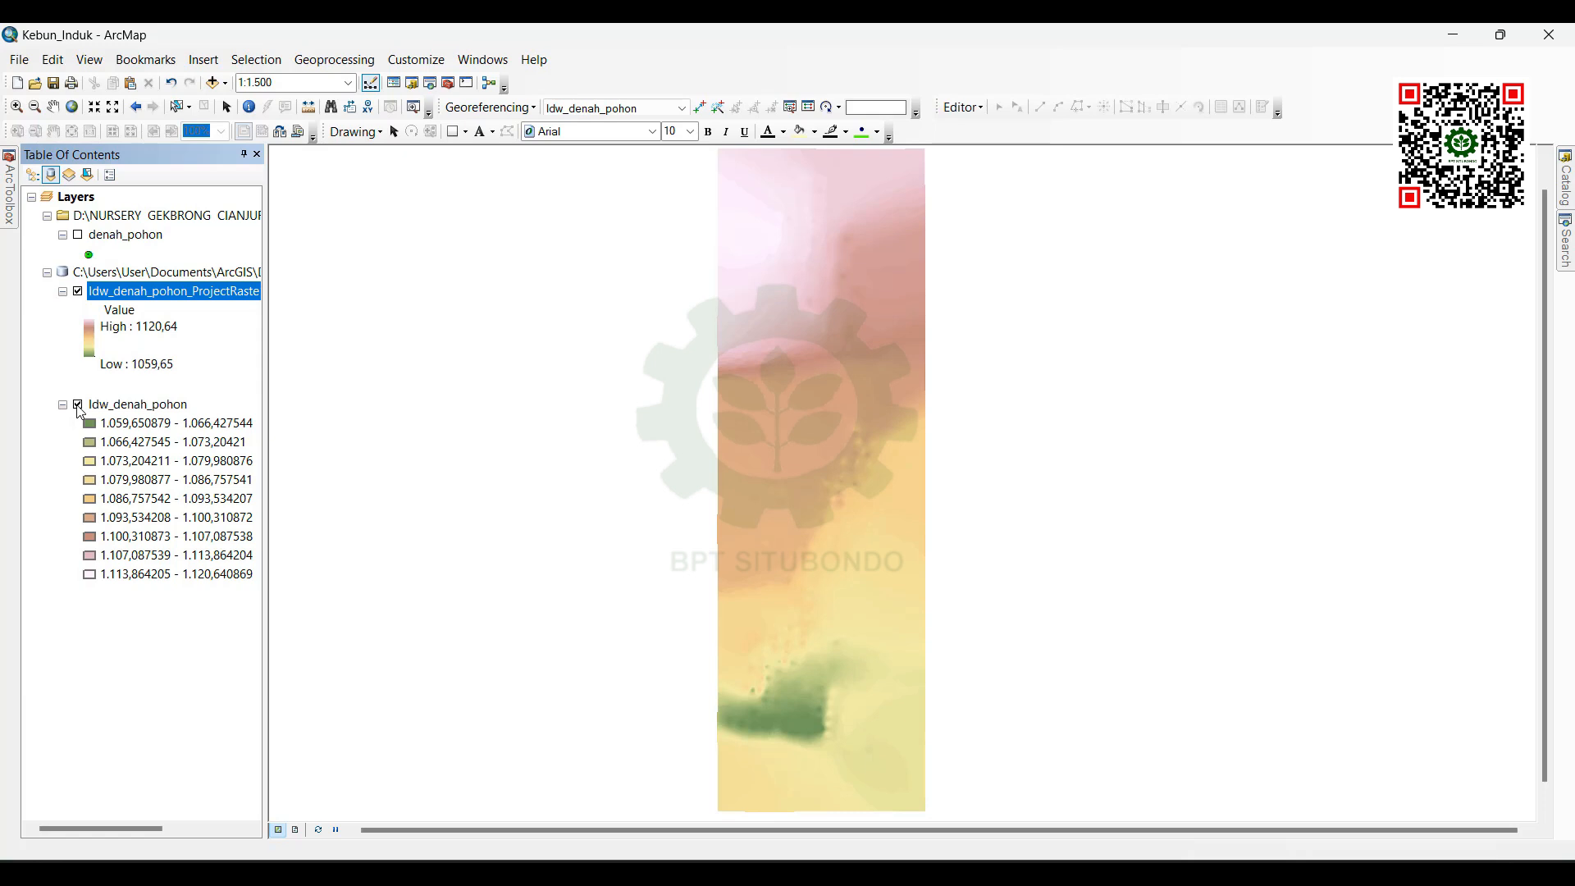
pyautogui.click(80, 294)
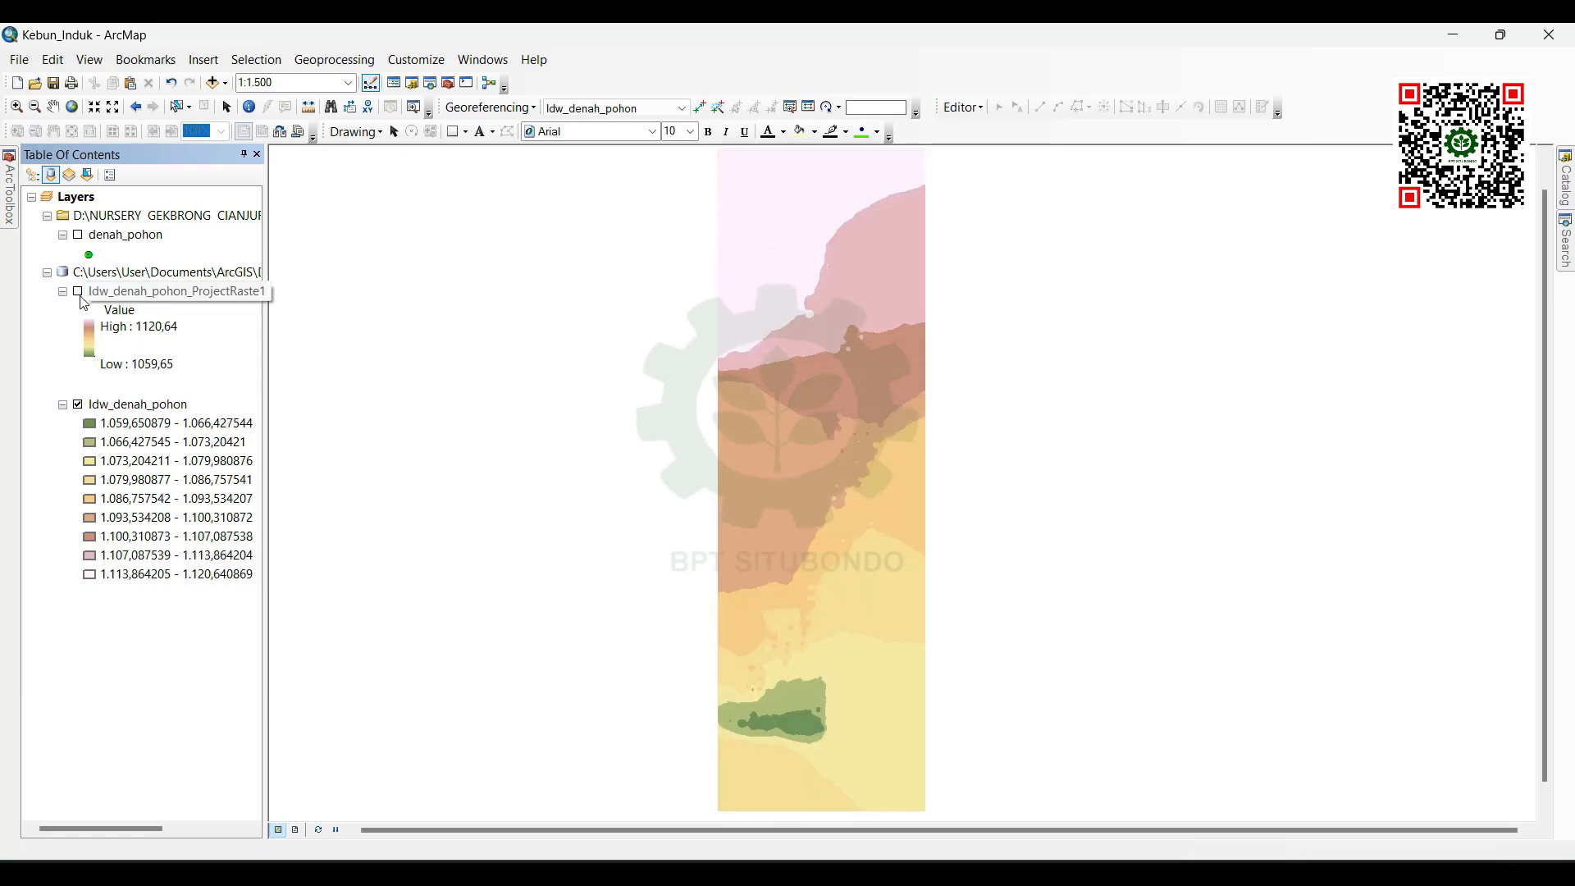
pyautogui.click(78, 293)
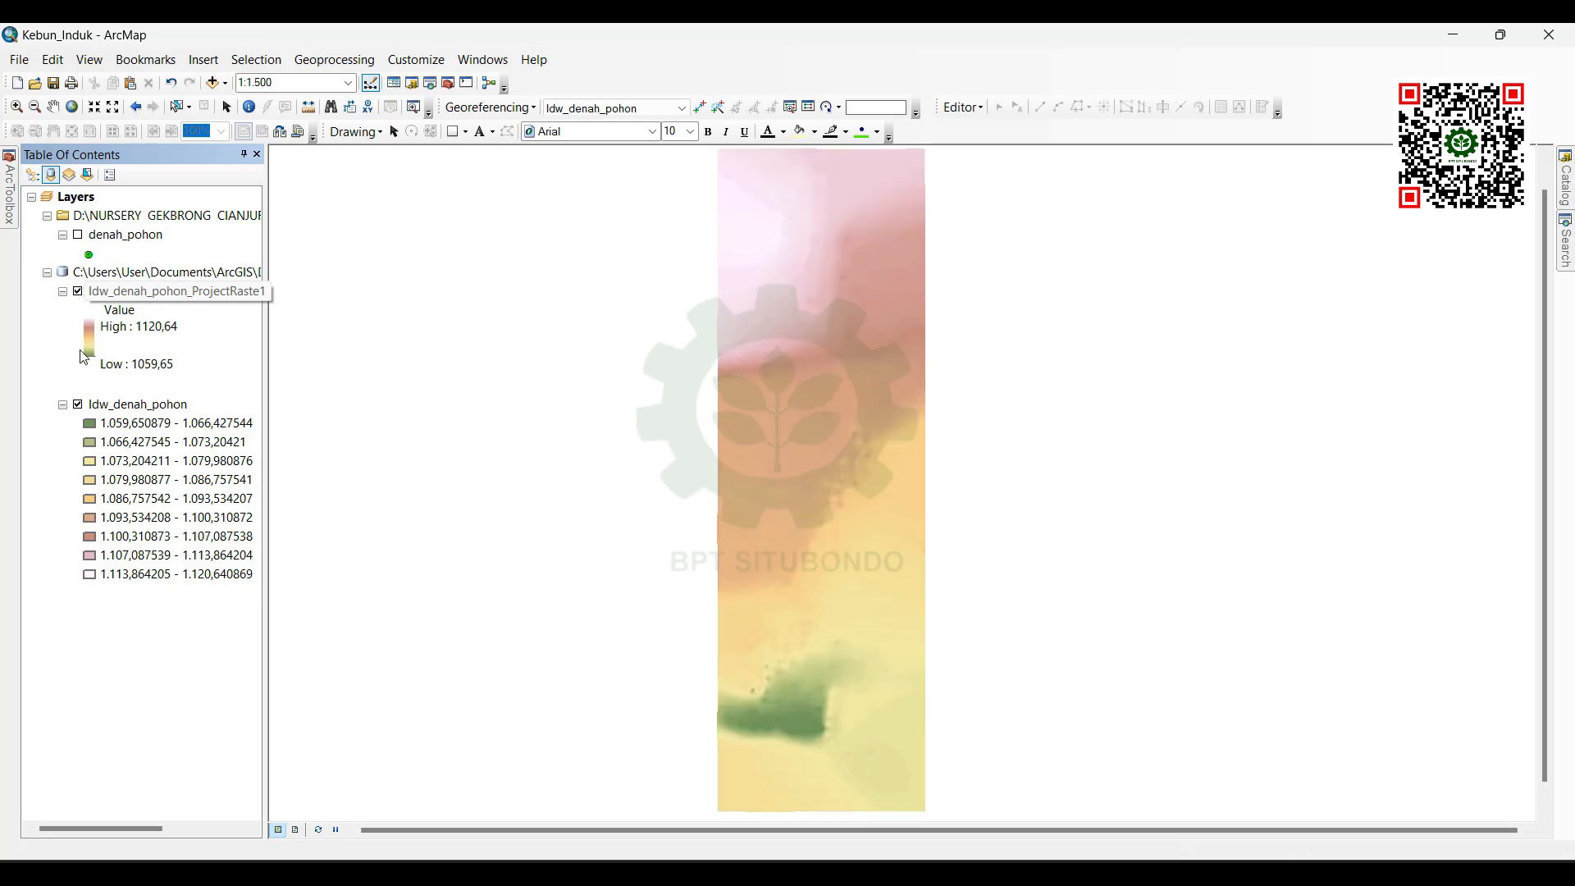
pyautogui.click(78, 405)
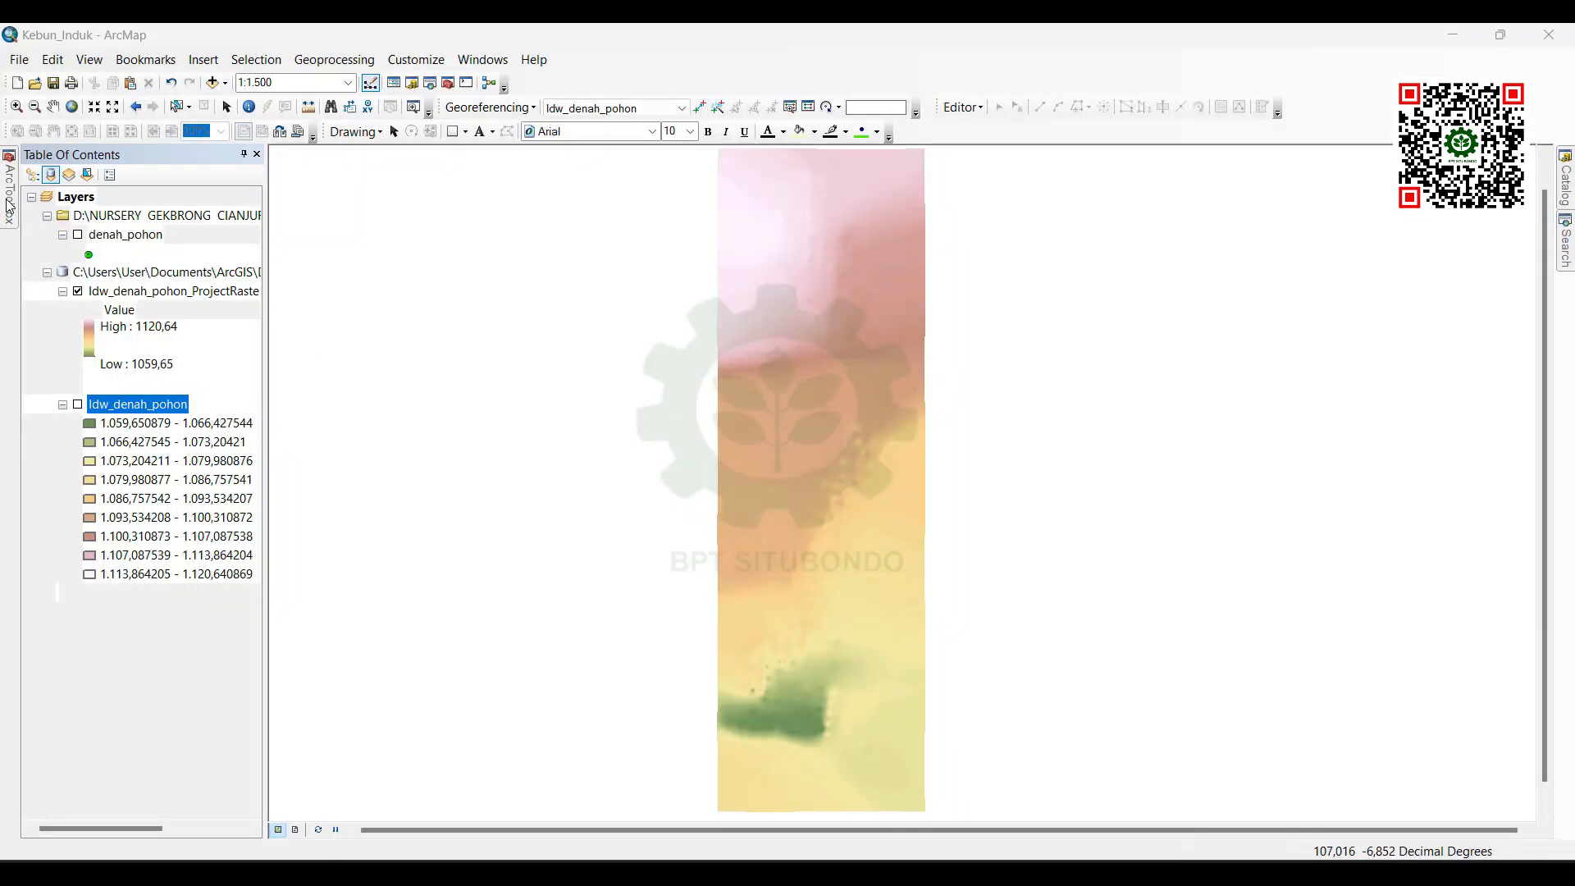
# Step: Open the Contour tool from the Spatial Analyst surface tools and set Idw_denah_pohon_ProjectRaste1 as the input raster
pyautogui.moveTo(9, 205)
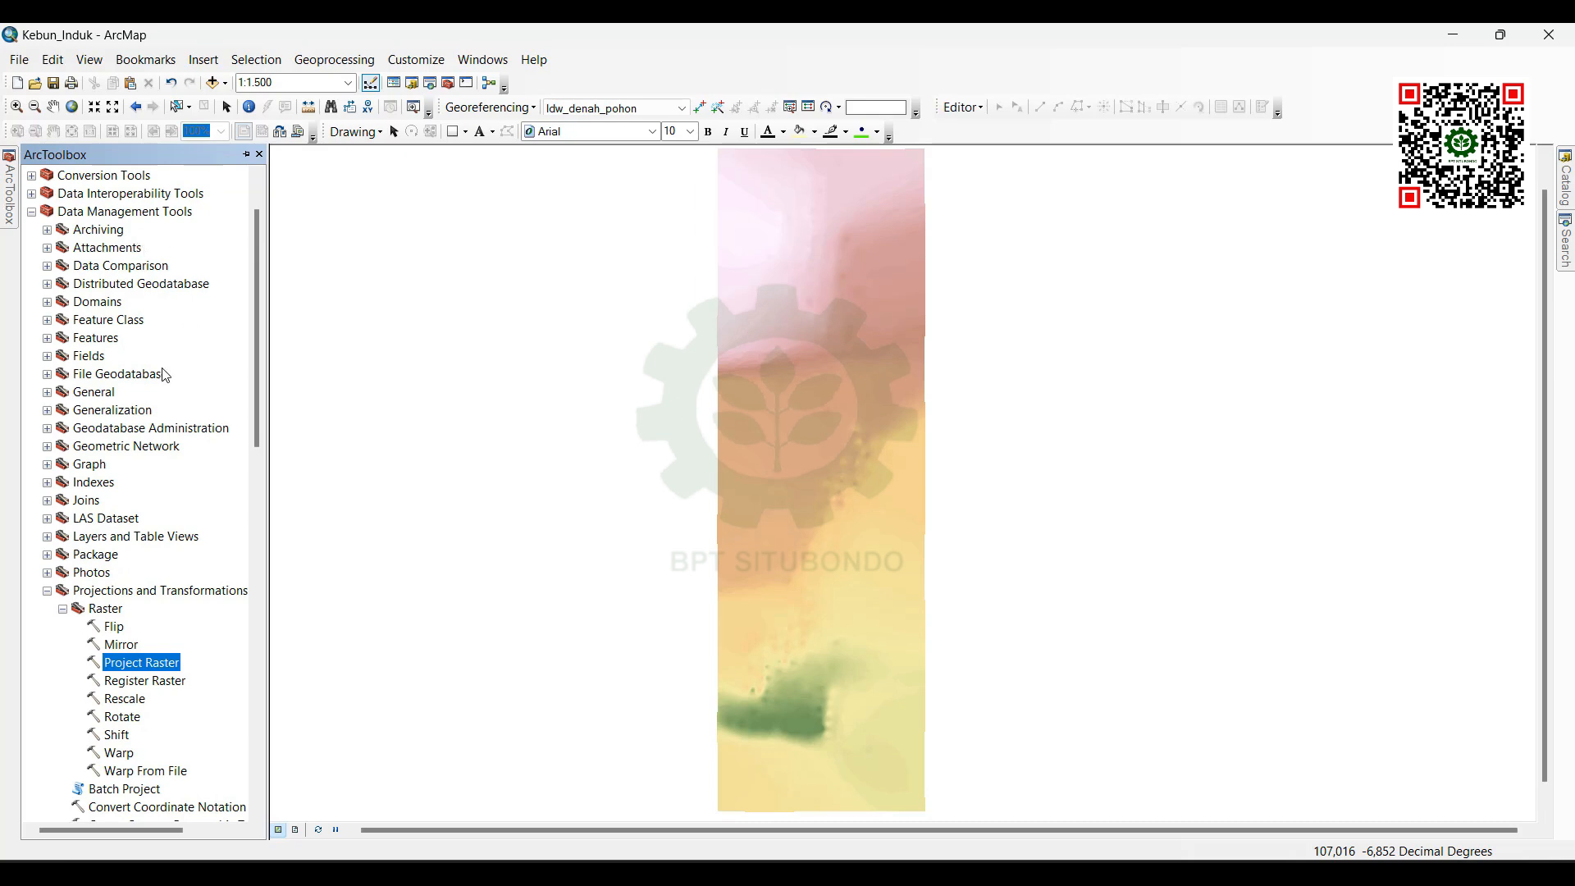
pyautogui.click(46, 591)
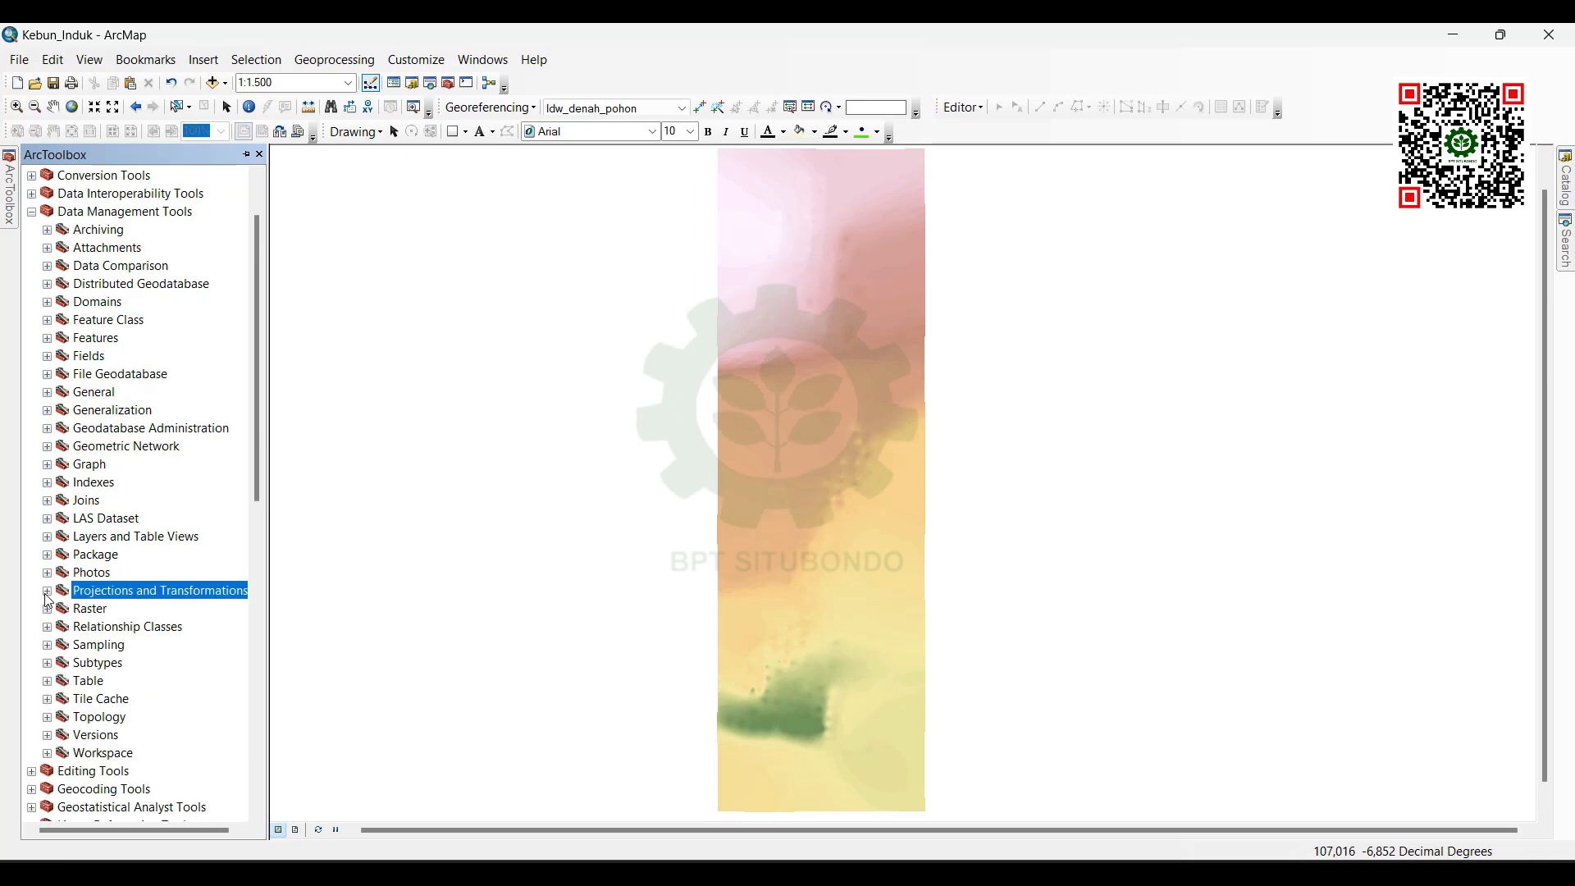
pyautogui.moveTo(258, 431); pyautogui.dragTo(265, 841)
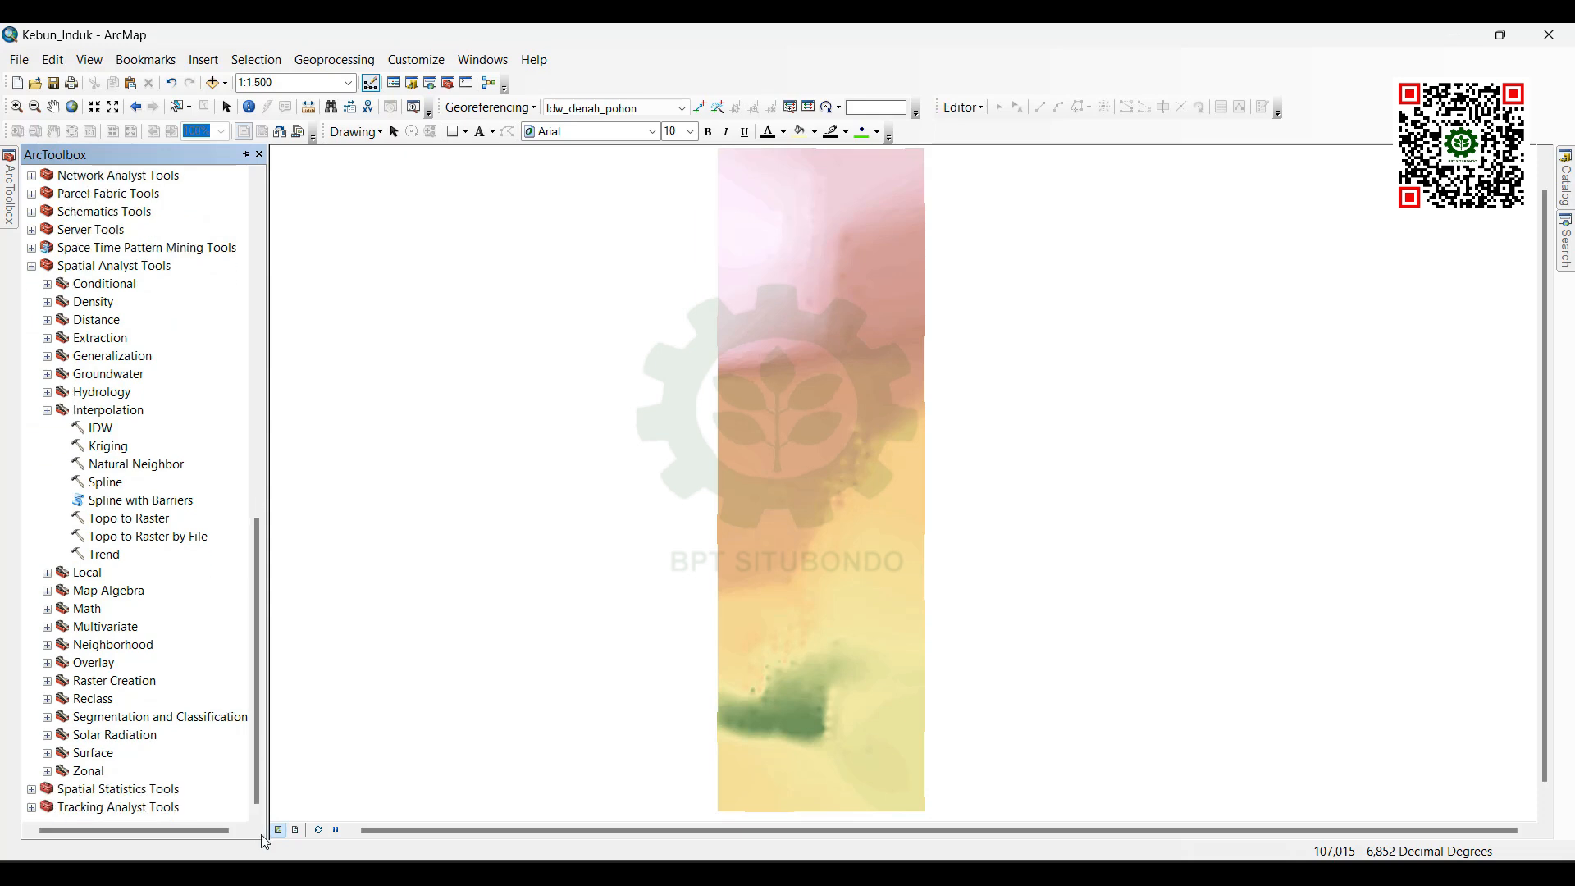
pyautogui.click(47, 752)
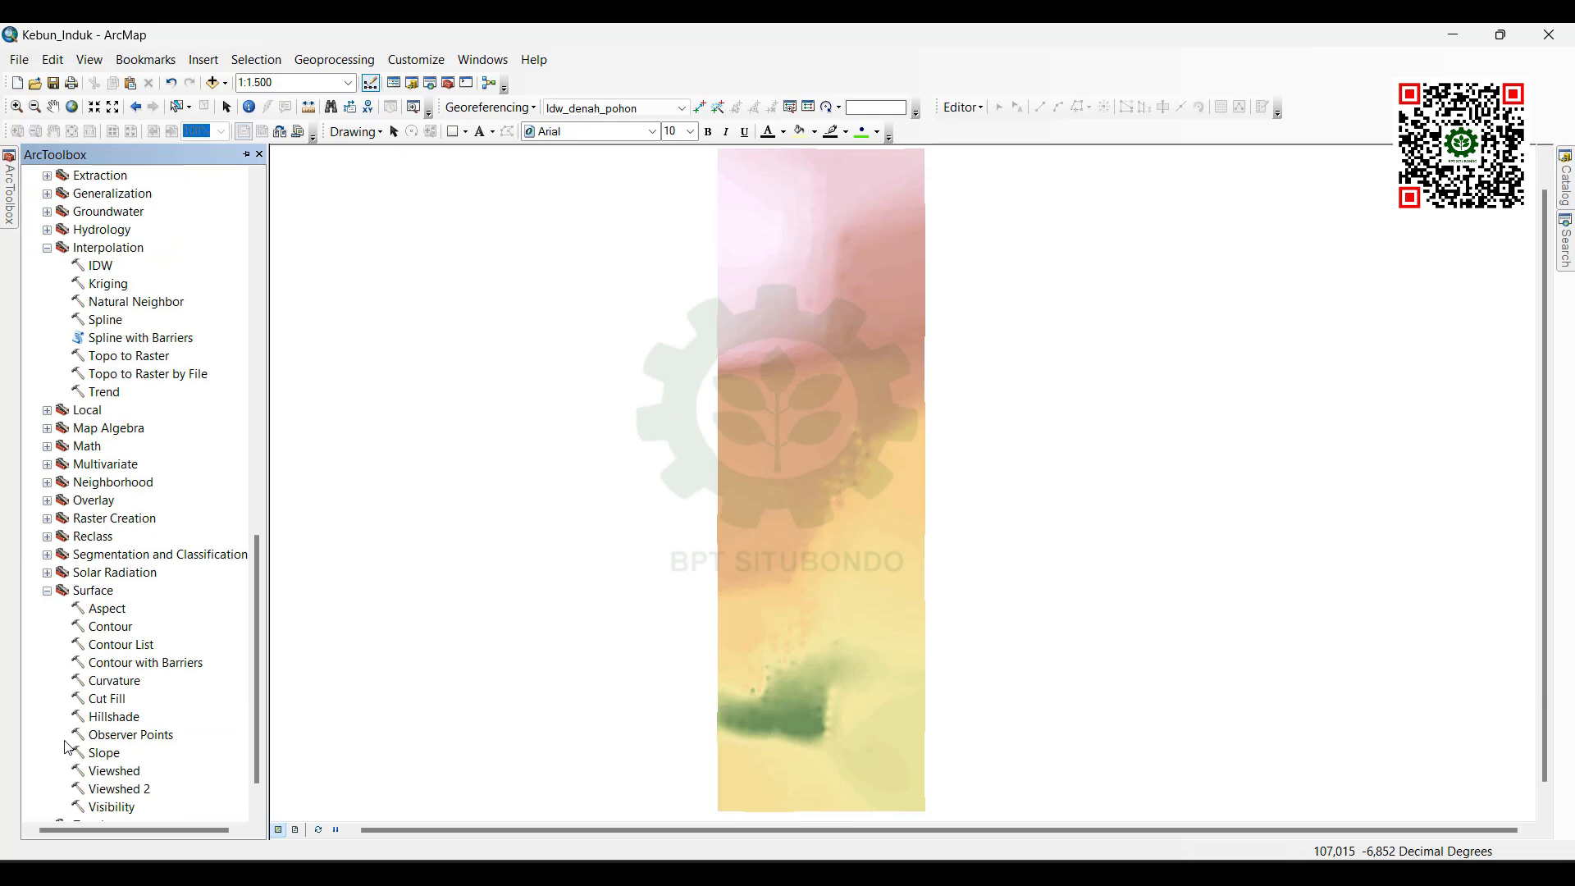
pyautogui.click(111, 627)
pyautogui.doubleClick(111, 628)
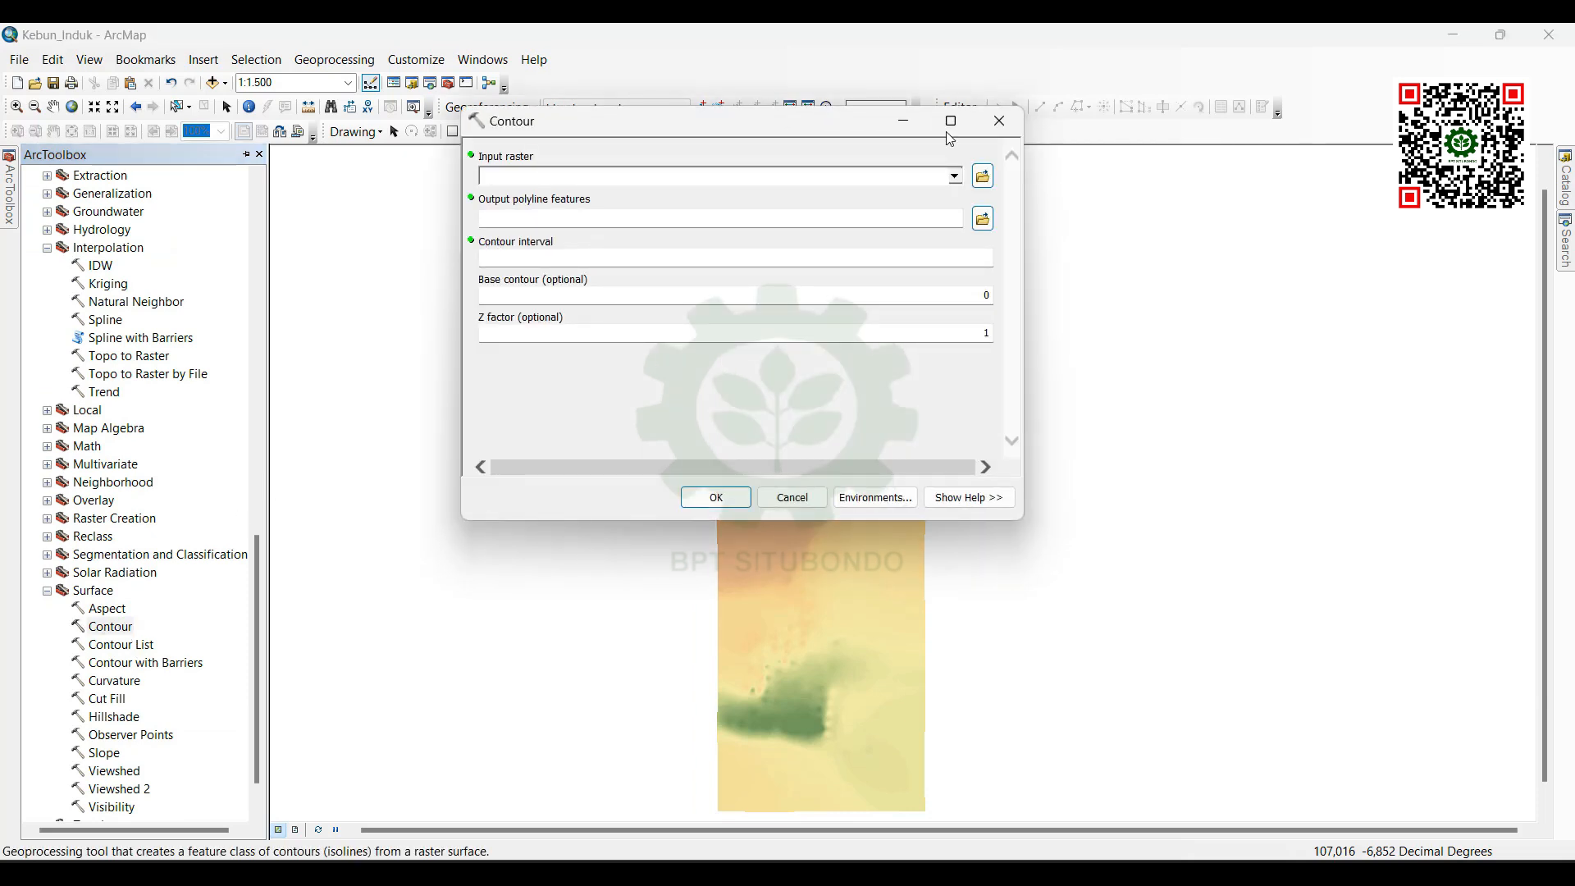
pyautogui.click(954, 177)
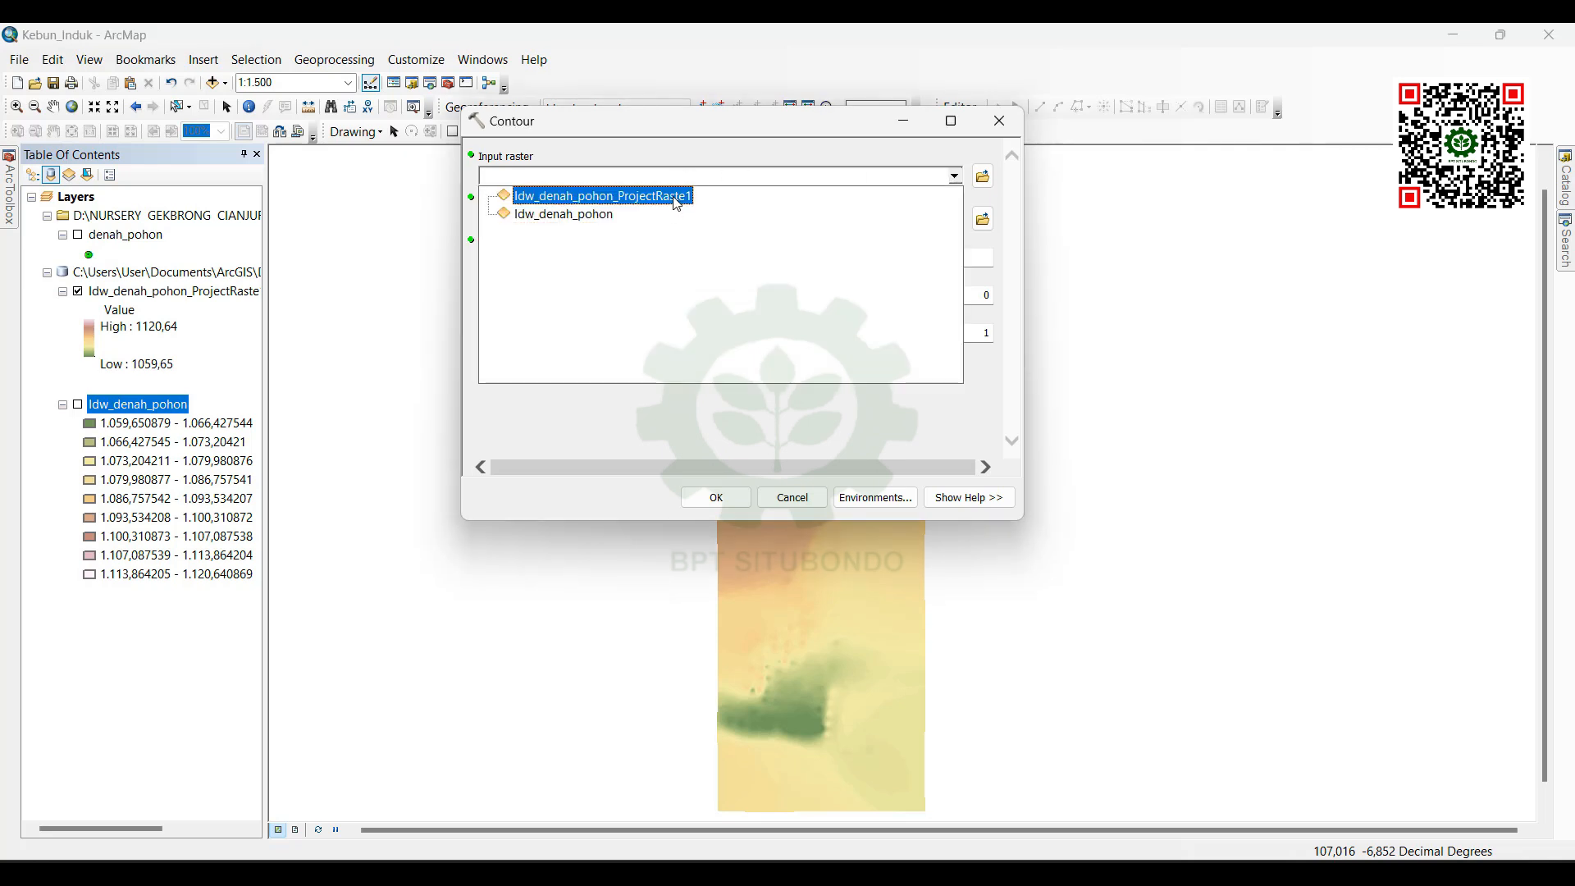
pyautogui.click(677, 197)
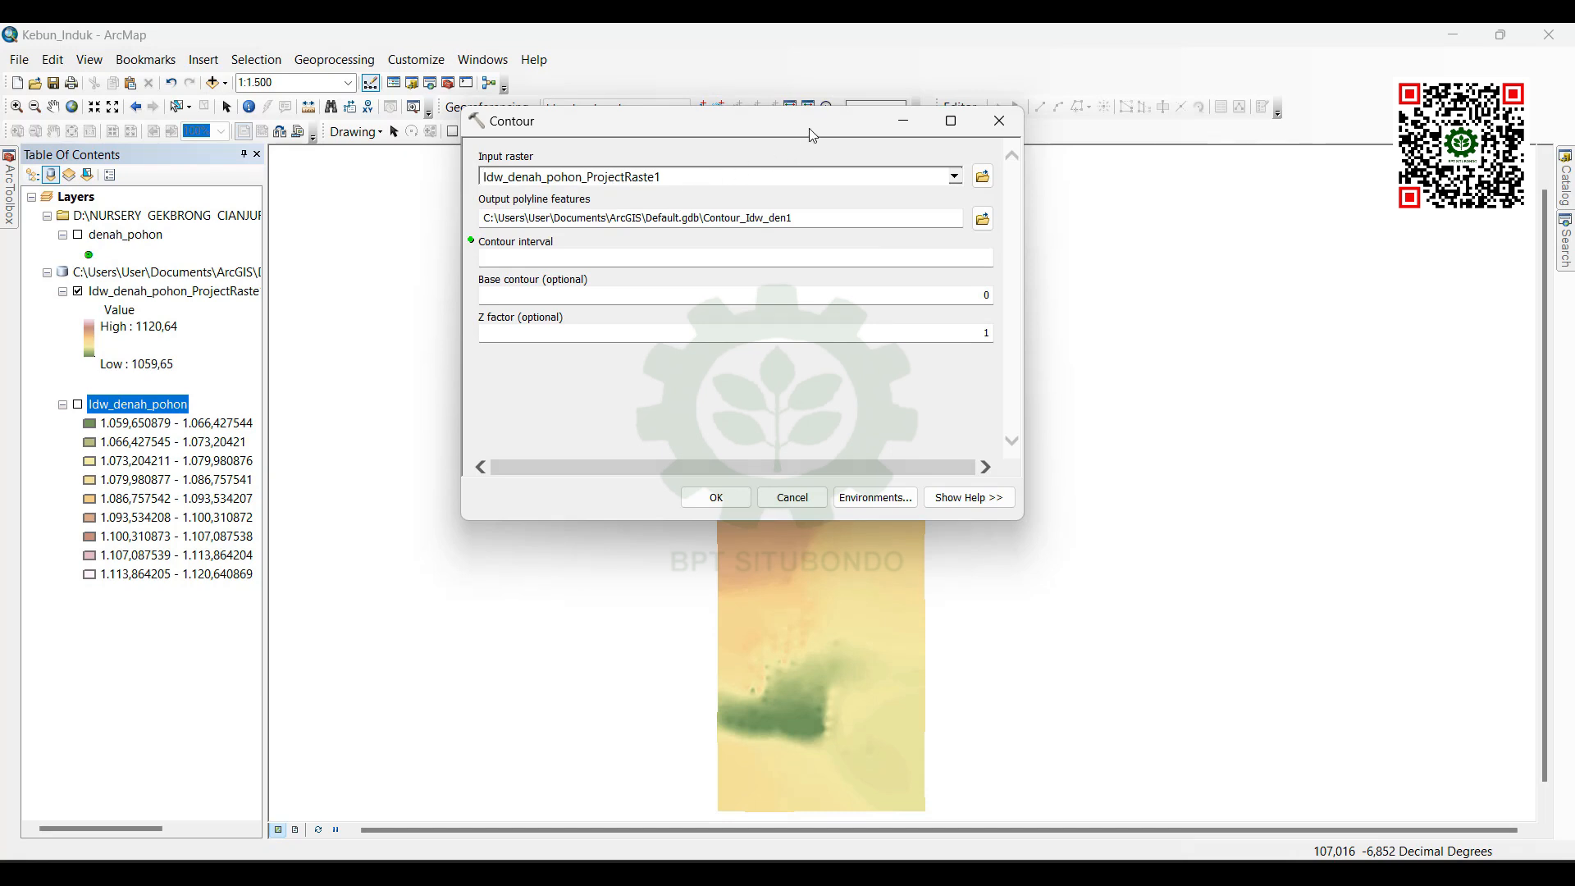
pyautogui.moveTo(809, 129); pyautogui.dragTo(1176, 224)
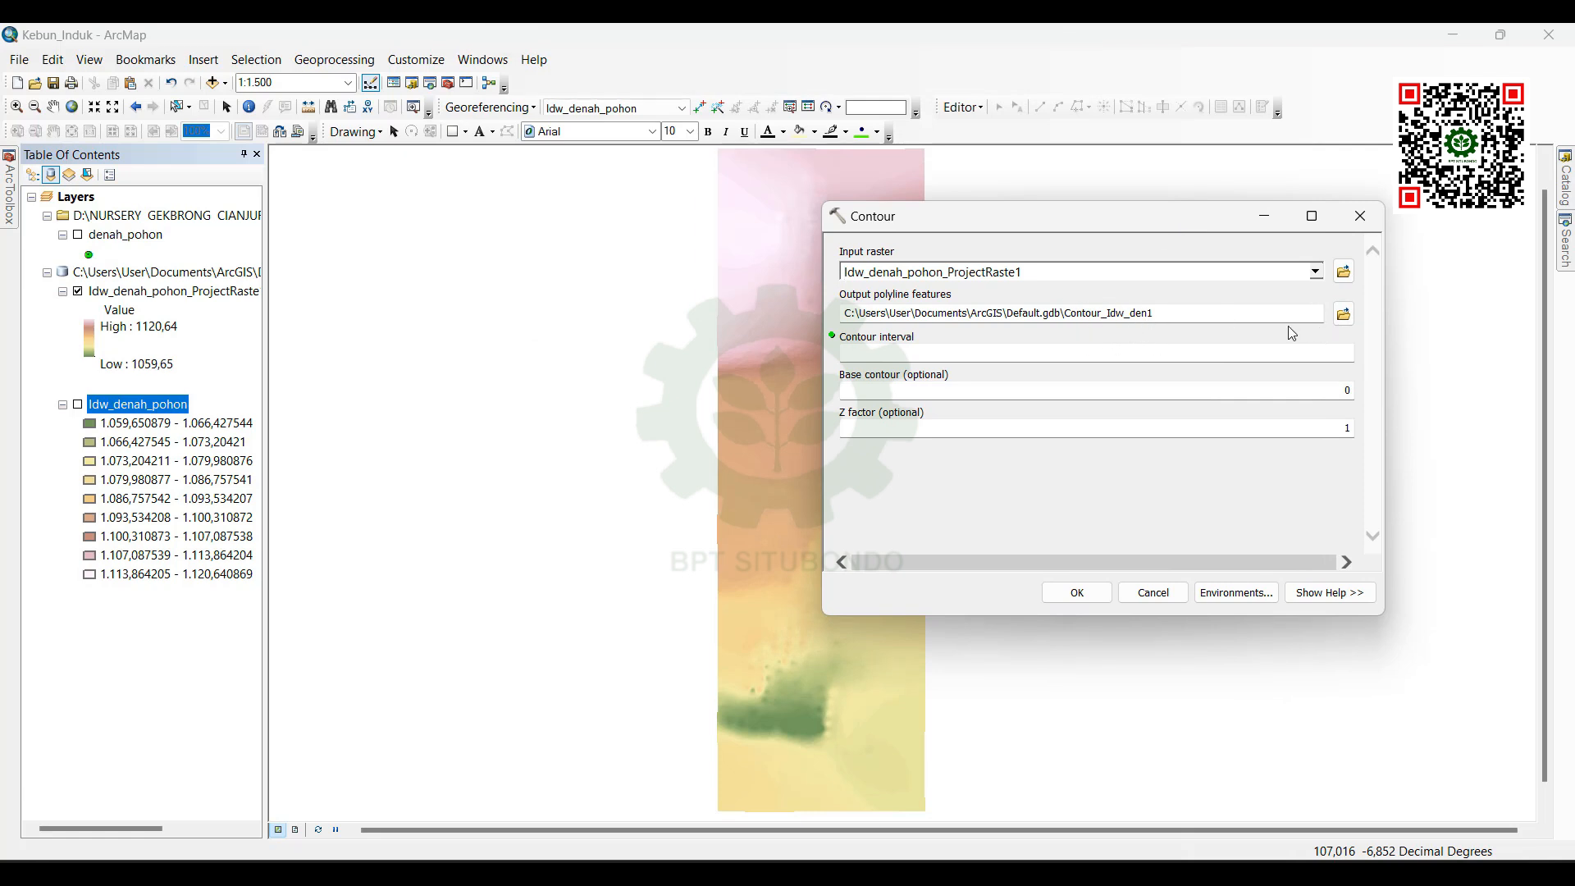
# Step: Set the contour output to kontur_kbn_induk in the SIG Kebun Induk Nursery Gekbrong Data folder and the contour interval to 0.75
pyautogui.click(1344, 316)
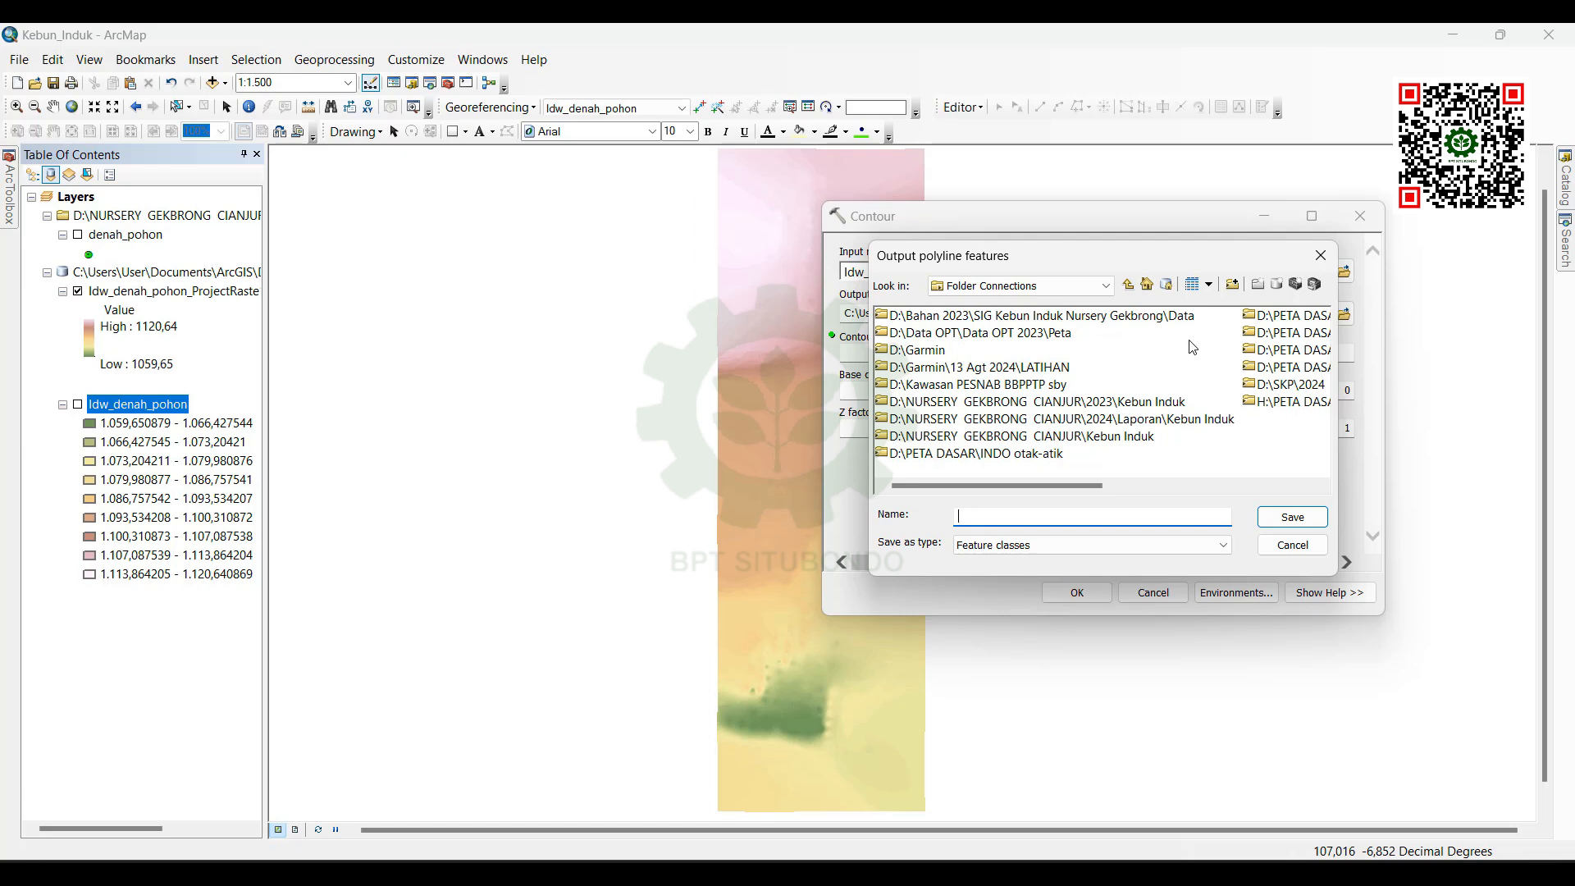
pyautogui.doubleClick(1135, 319)
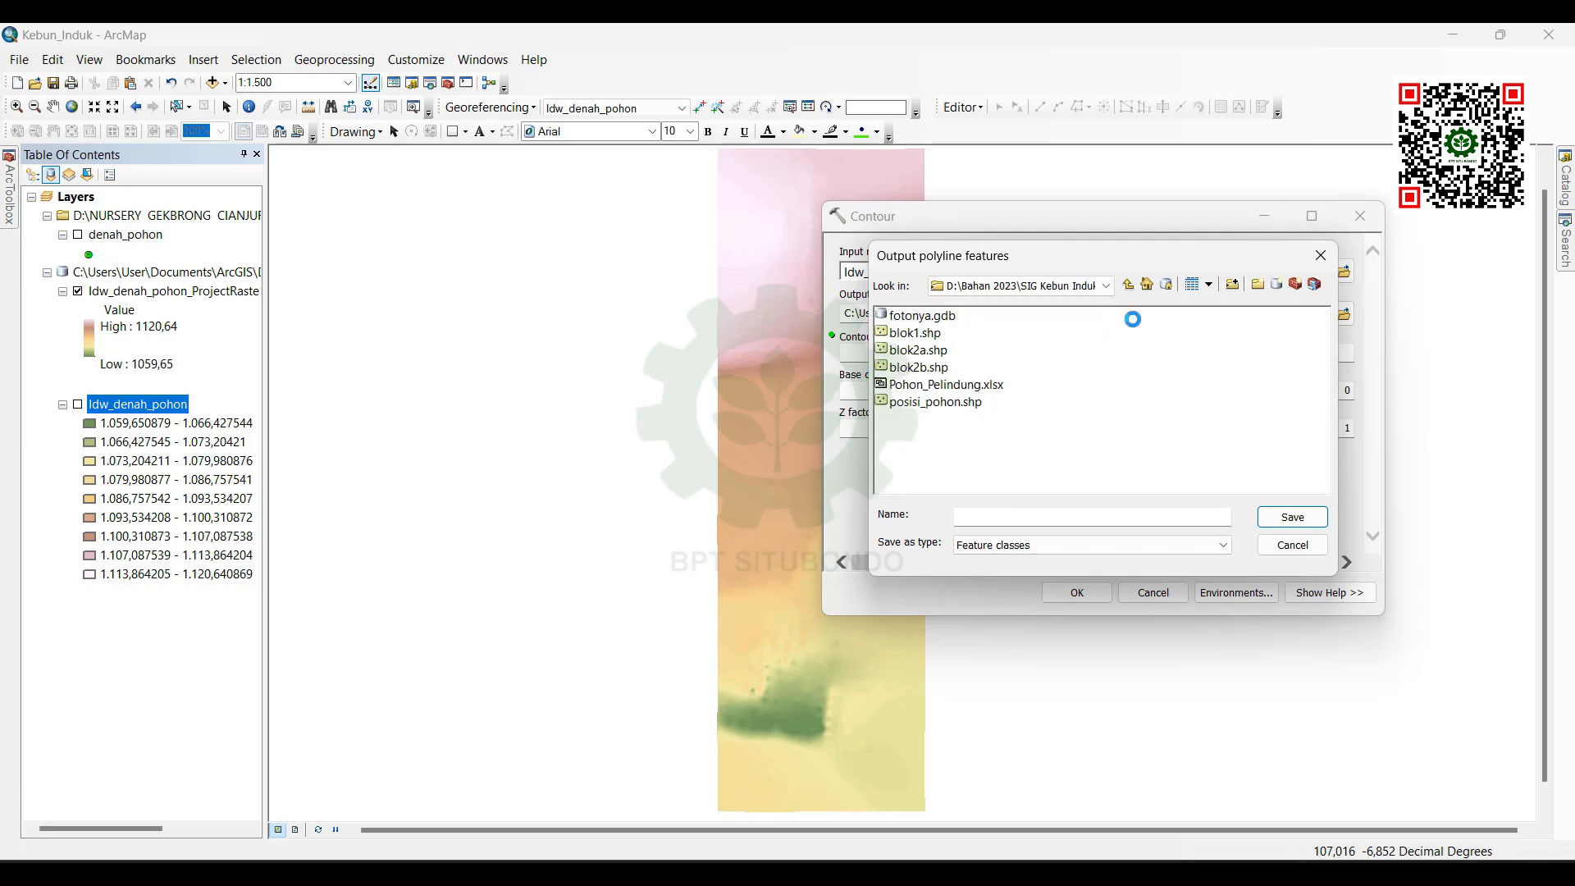
pyautogui.moveTo(1144, 251); pyautogui.dragTo(1220, 196)
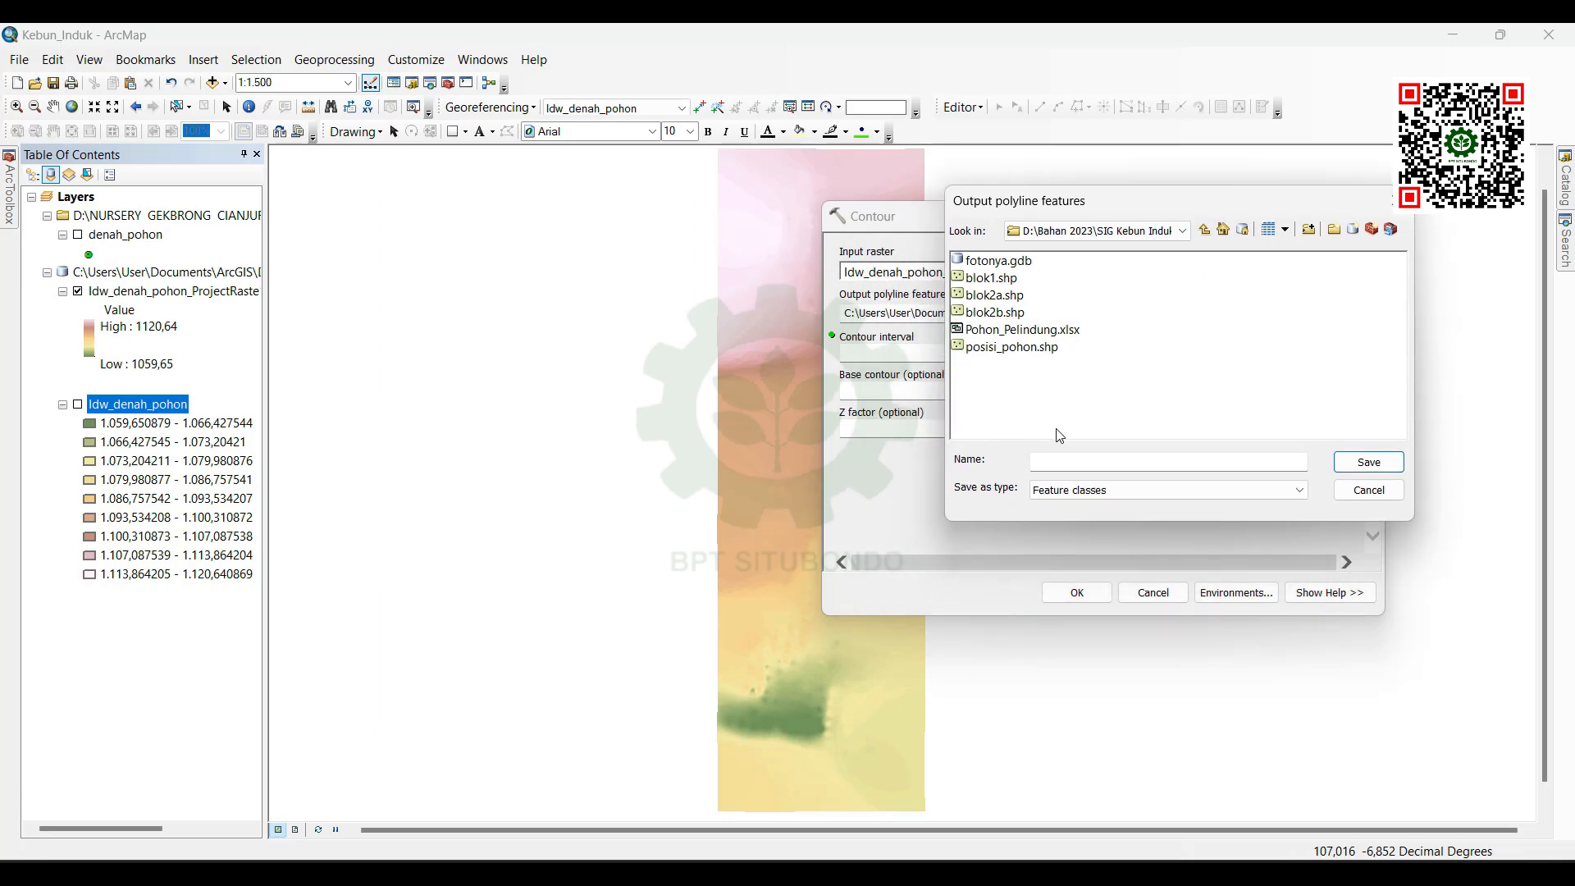
pyautogui.click(1064, 467)
pyautogui.write('kontur_')
pyautogui.write('kbn_induk')
pyautogui.click(1367, 462)
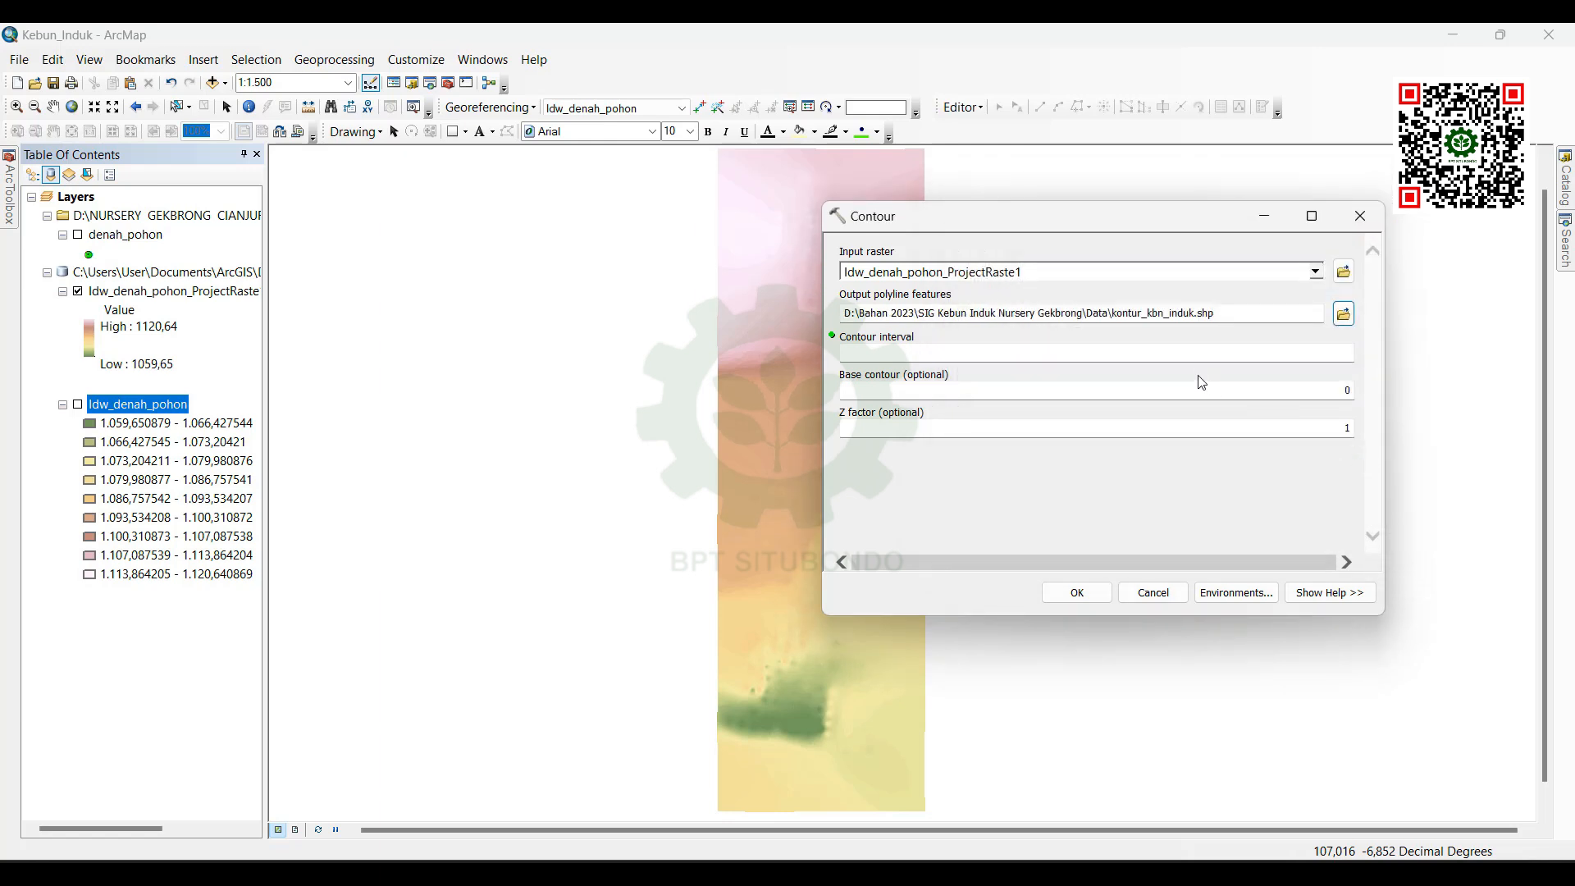
pyautogui.click(1200, 353)
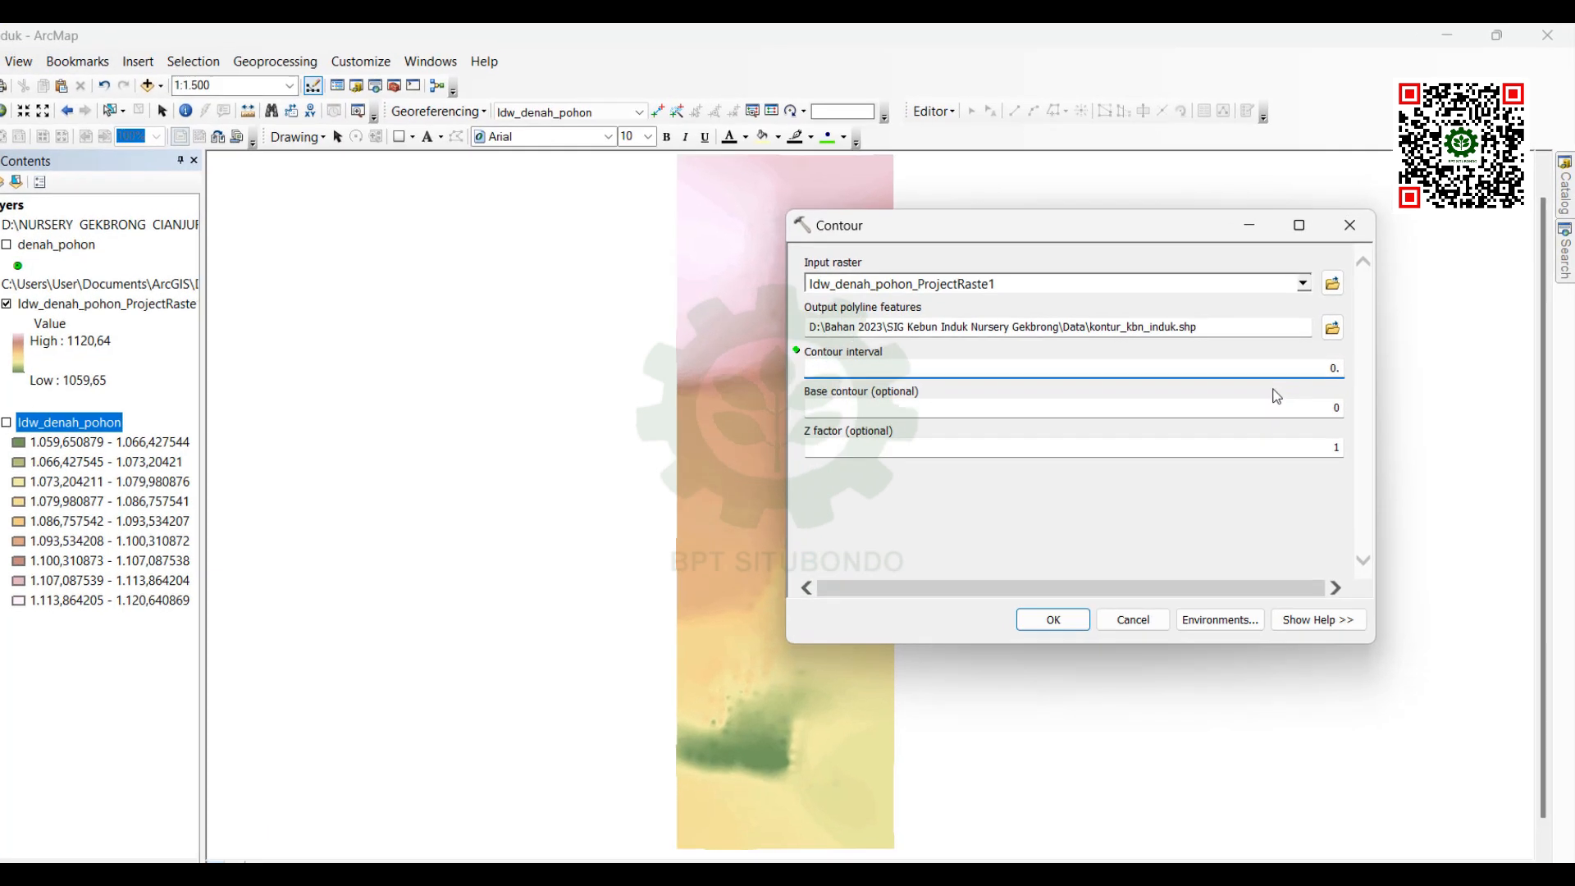
pyautogui.write('.75')
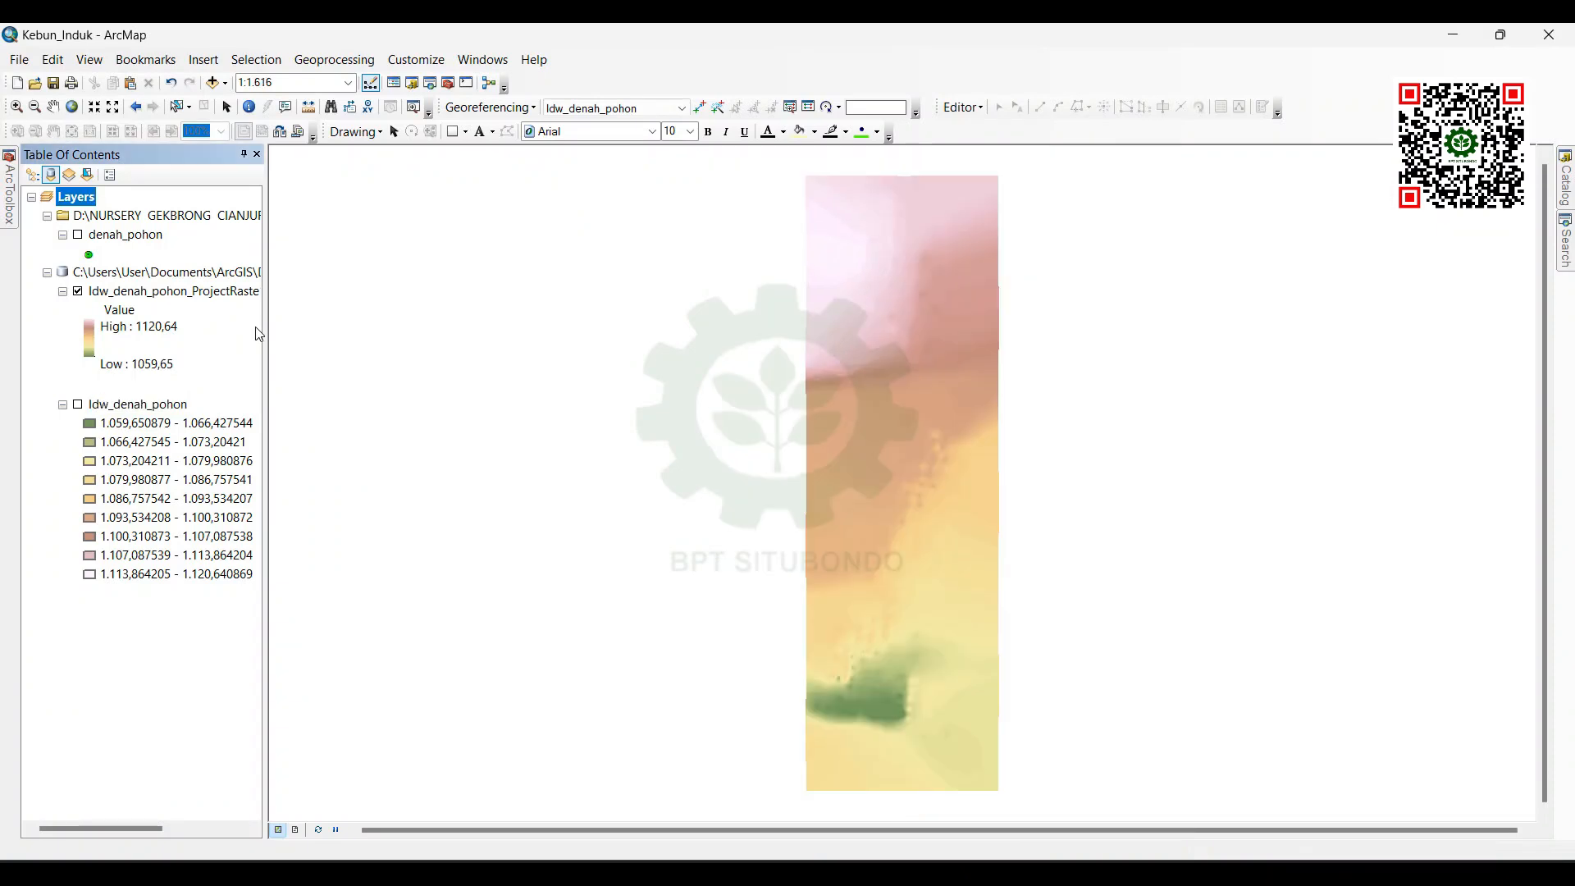
# Step: Reopen the Contour tool and select Idw_denah_pohon_ProjectRaste1 as its input raster
pyautogui.moveTo(11, 182)
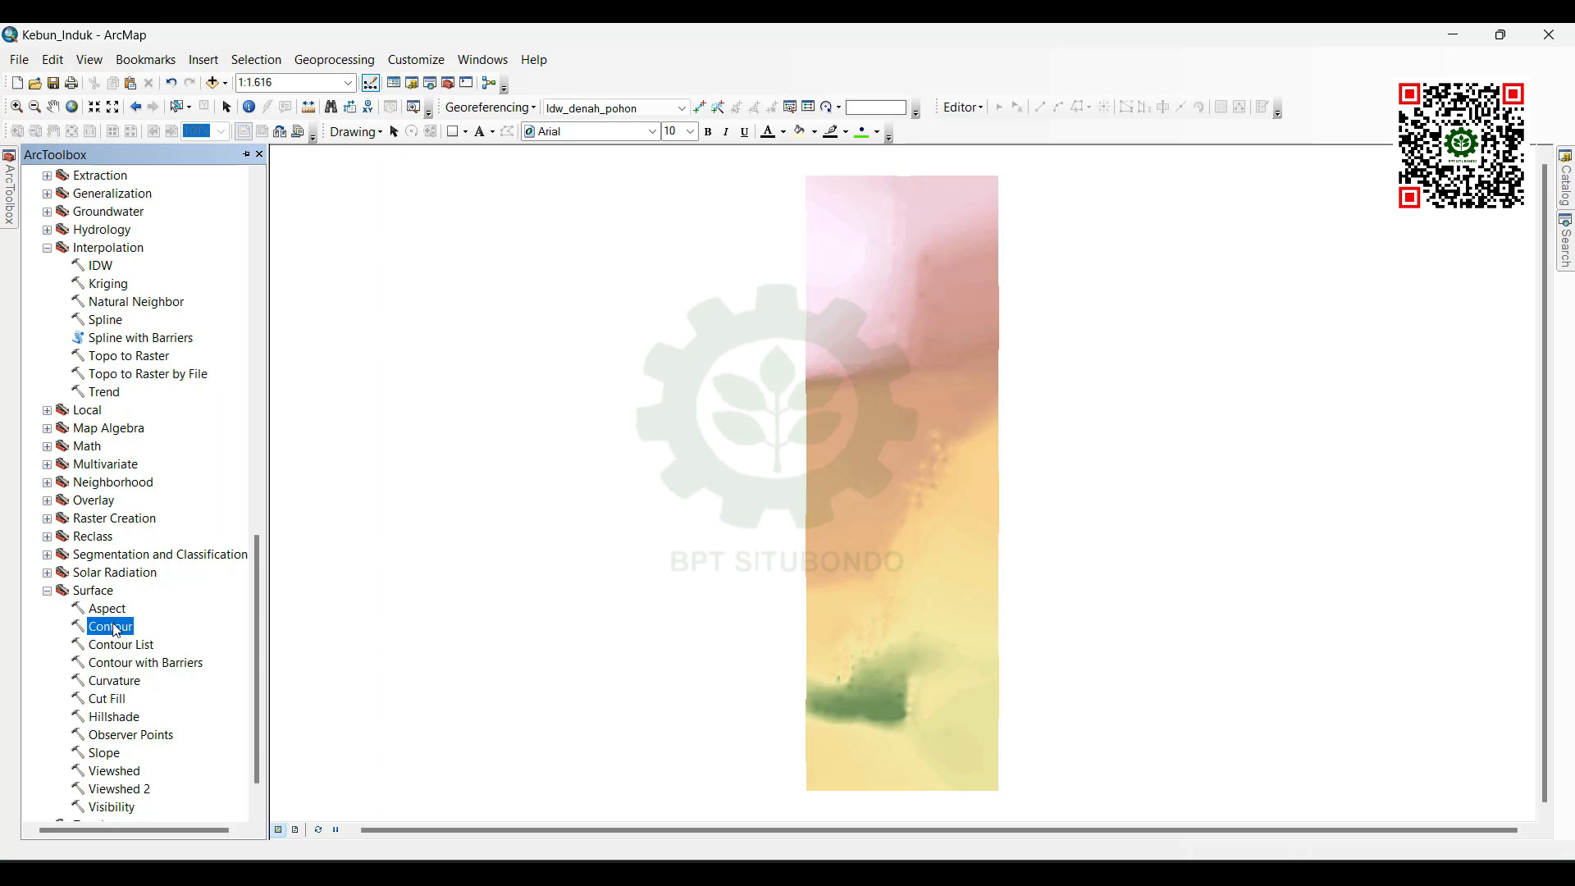
pyautogui.doubleClick(115, 629)
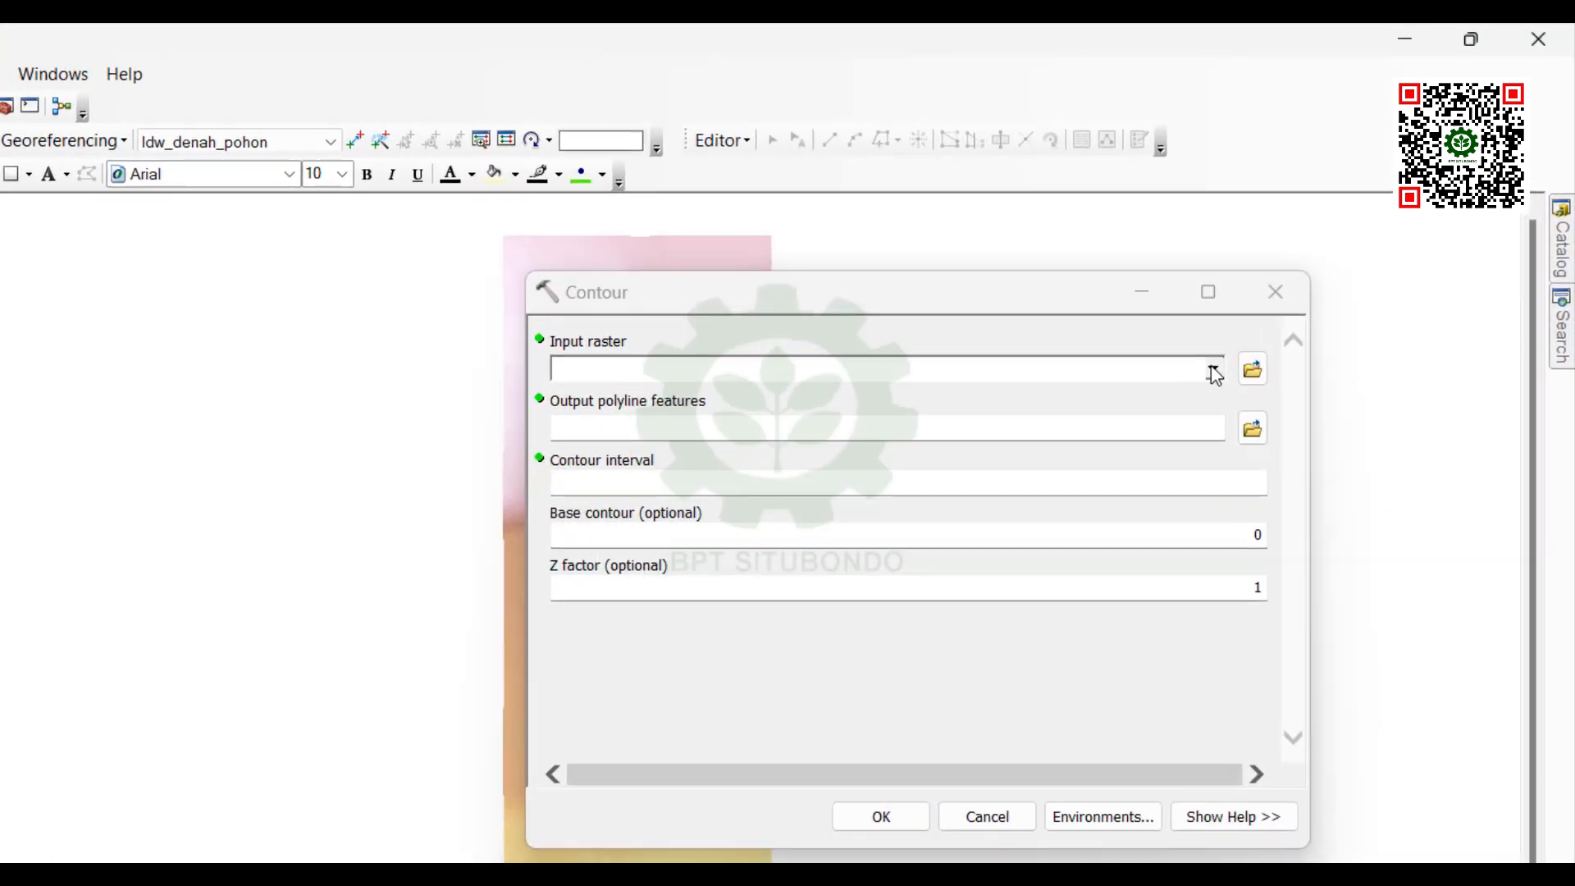
pyautogui.click(1278, 308)
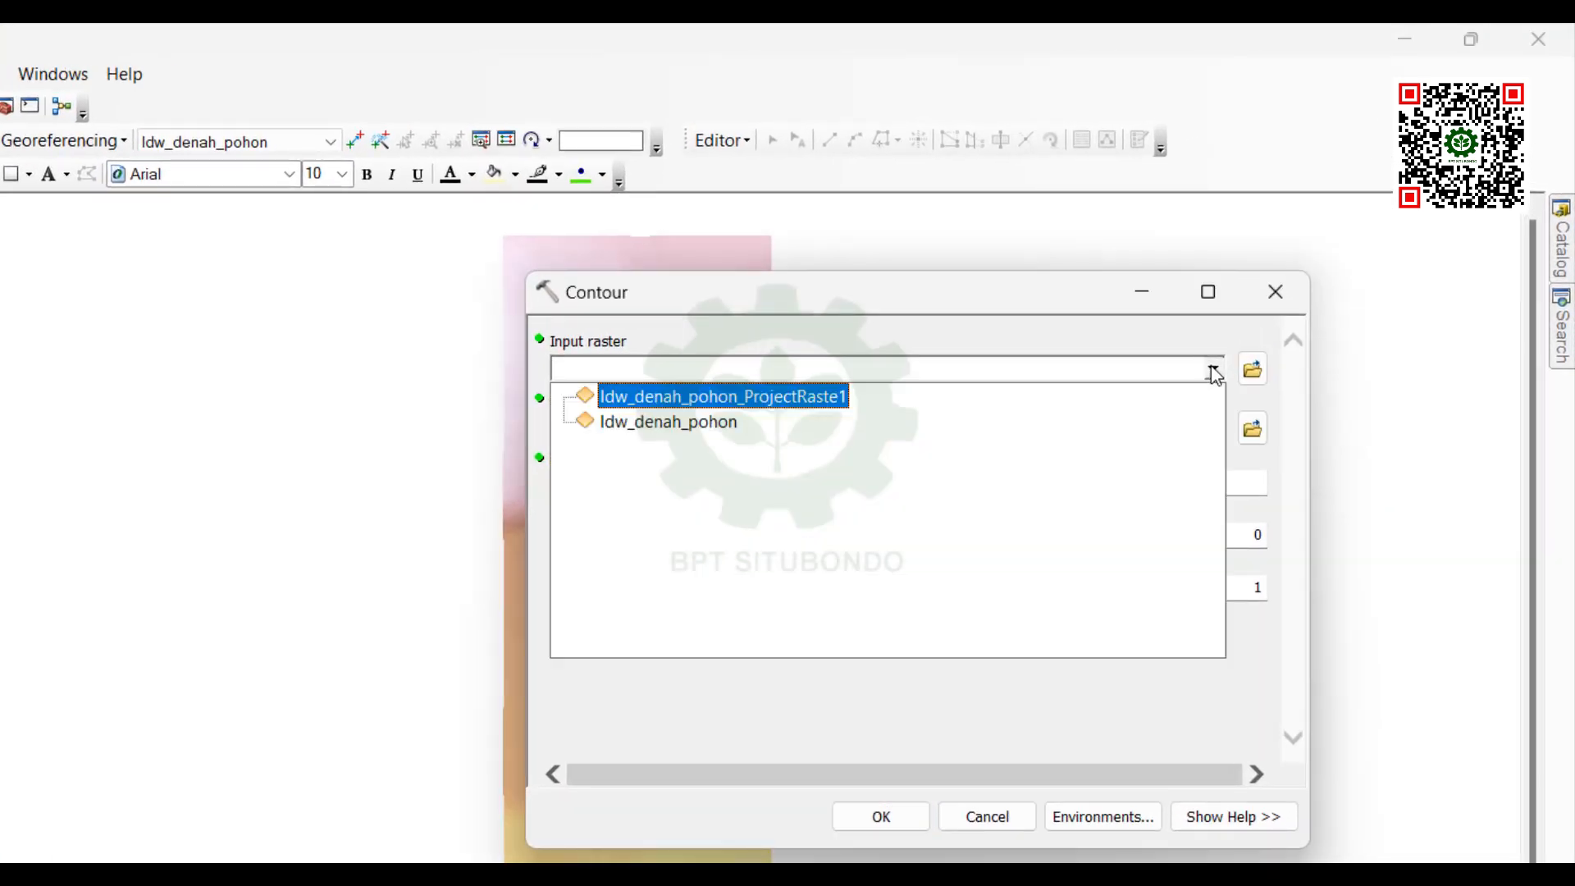
pyautogui.click(827, 399)
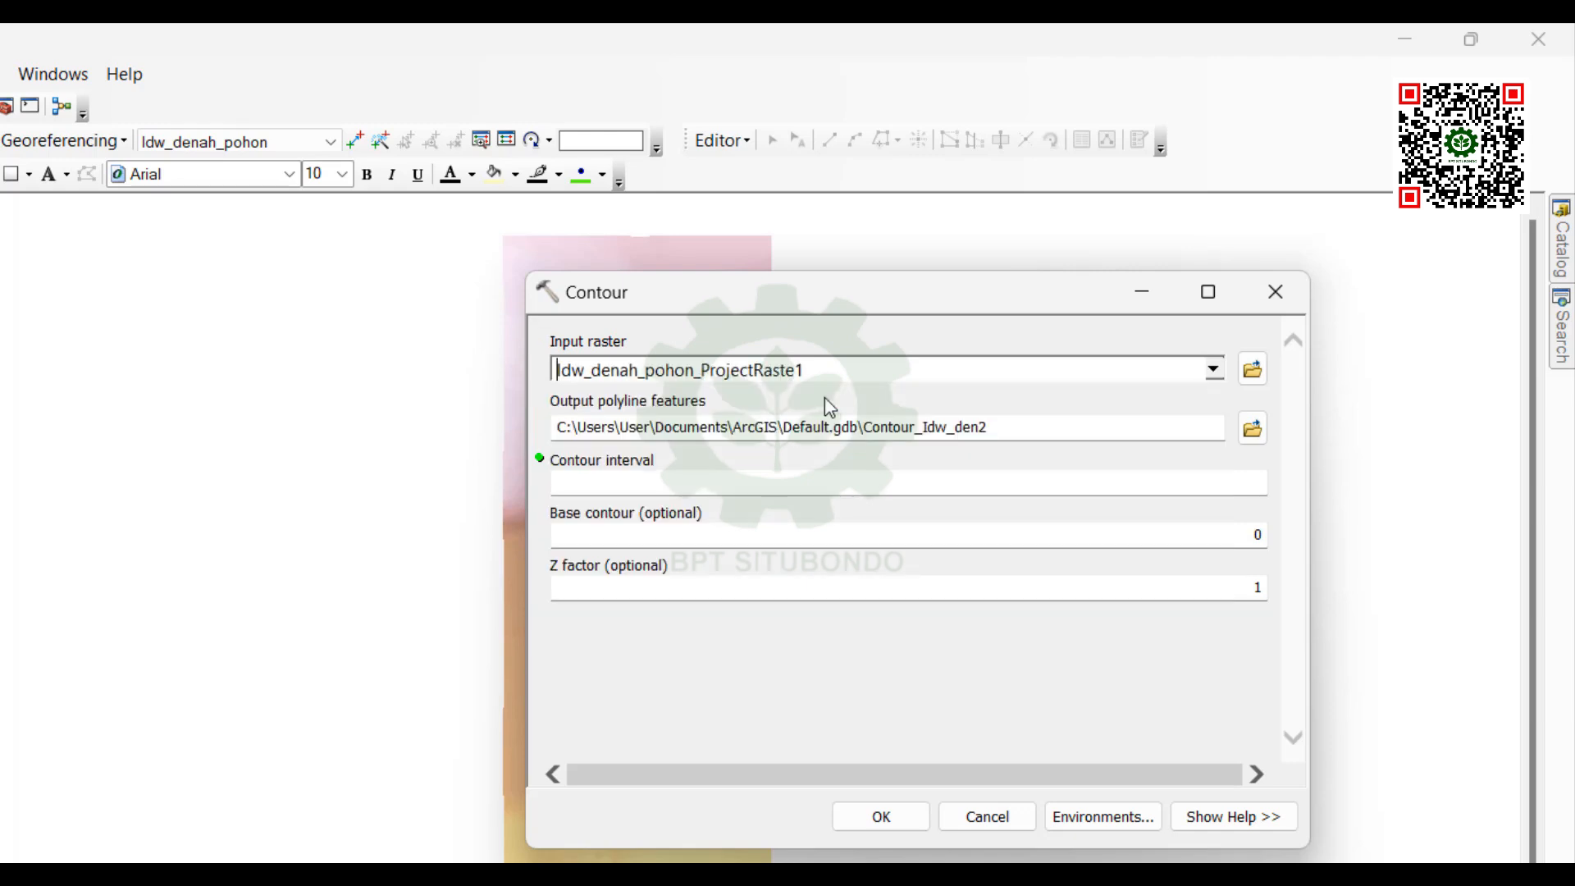
# Step: Set the output polyline features to kontur_kbn_induk1.shp in the same Data folder, based on the existing kontur_kbn_induk.shp name
pyautogui.click(1260, 442)
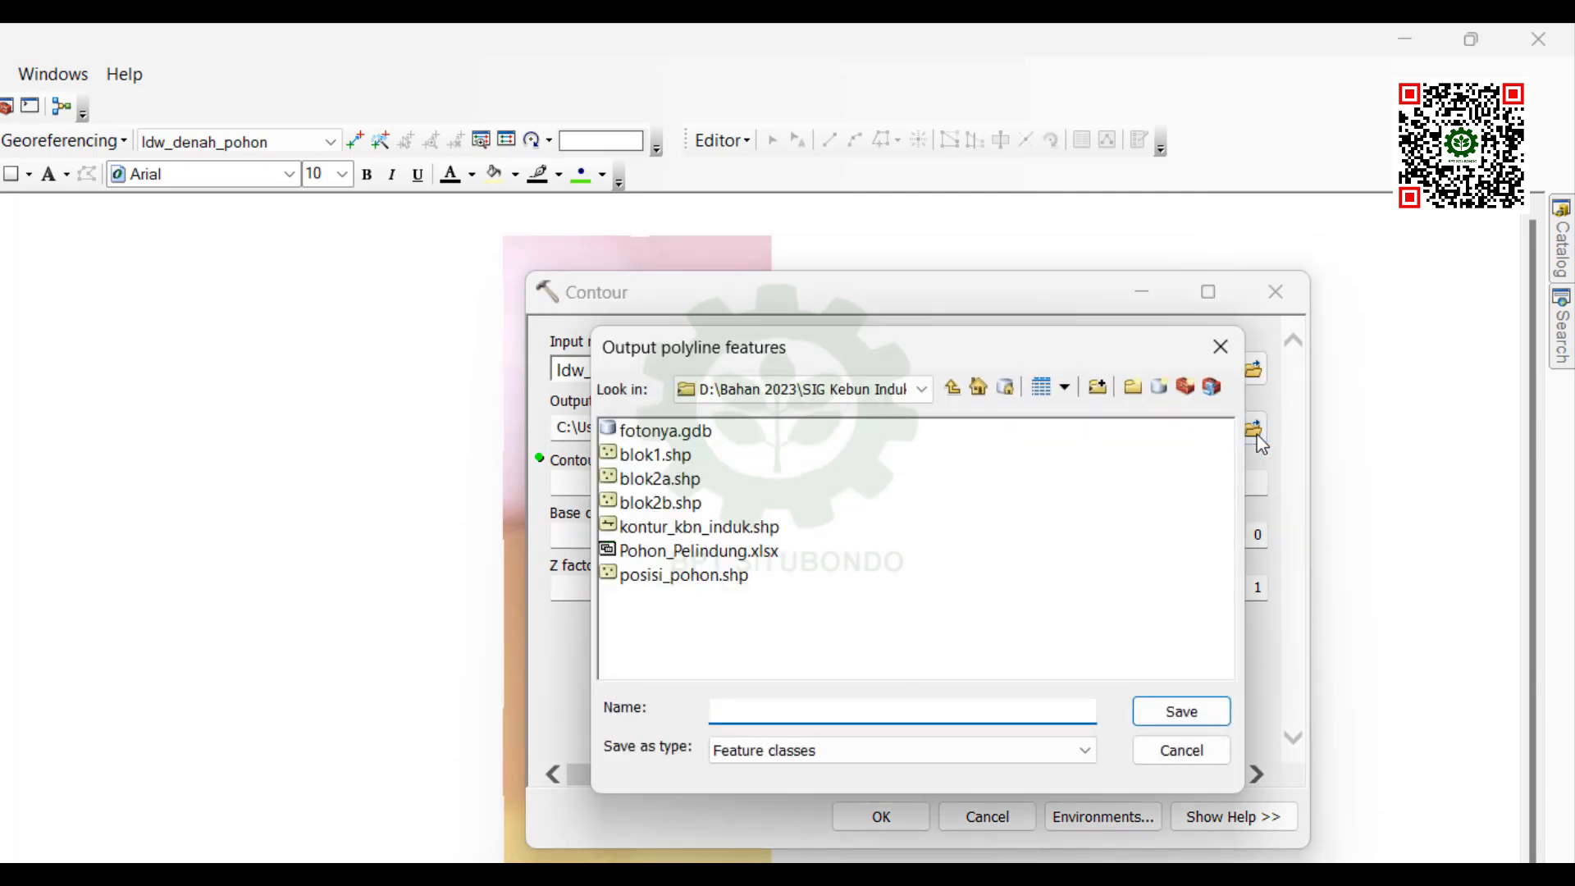
pyautogui.click(751, 529)
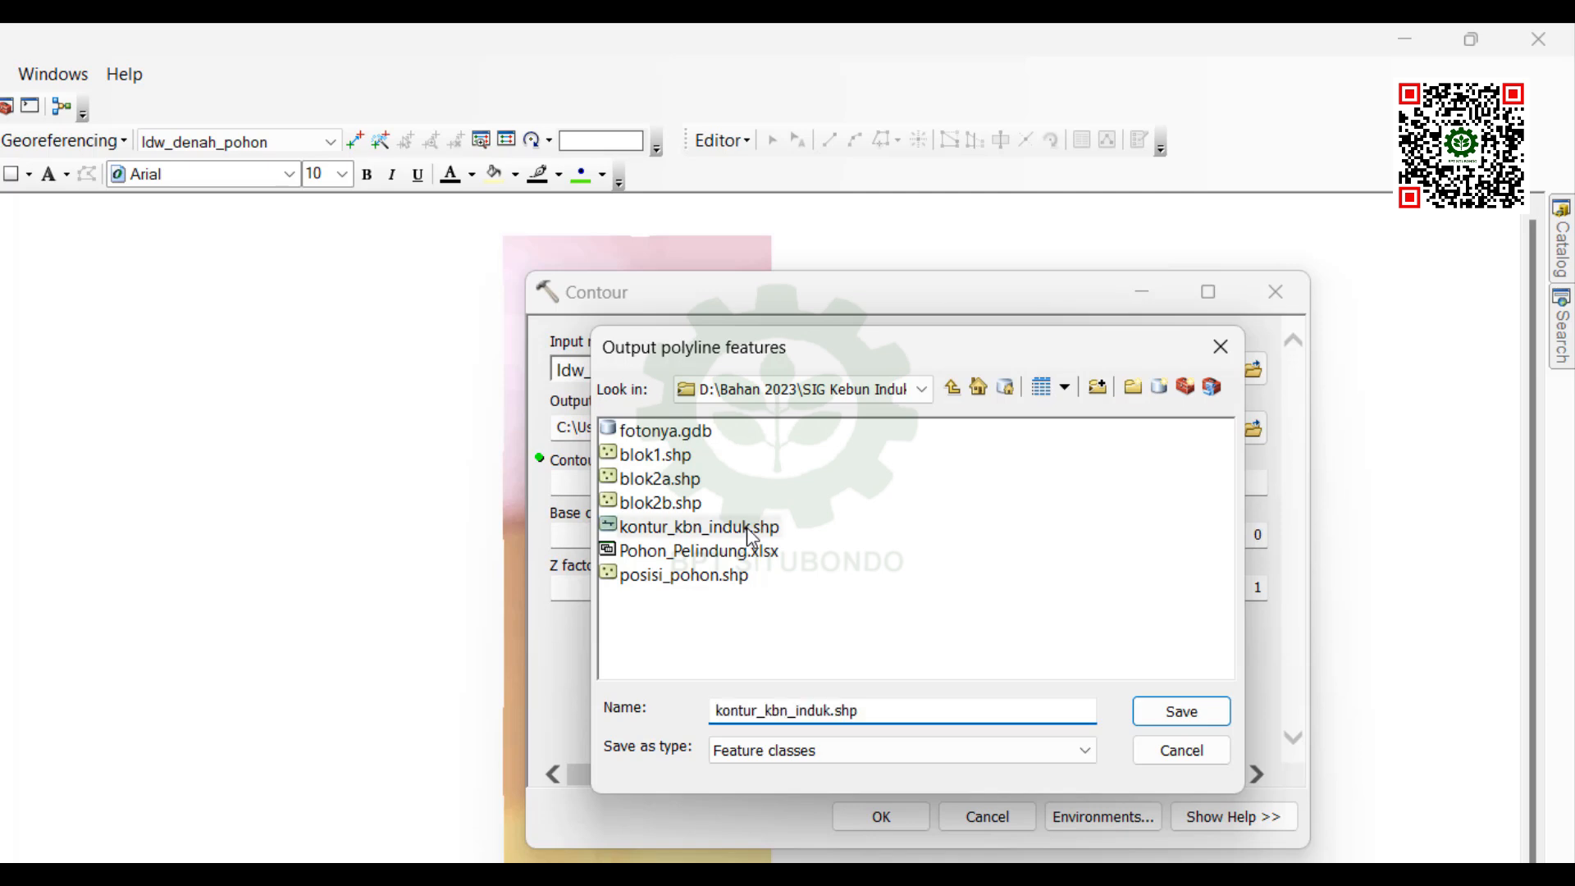
pyautogui.click(830, 711)
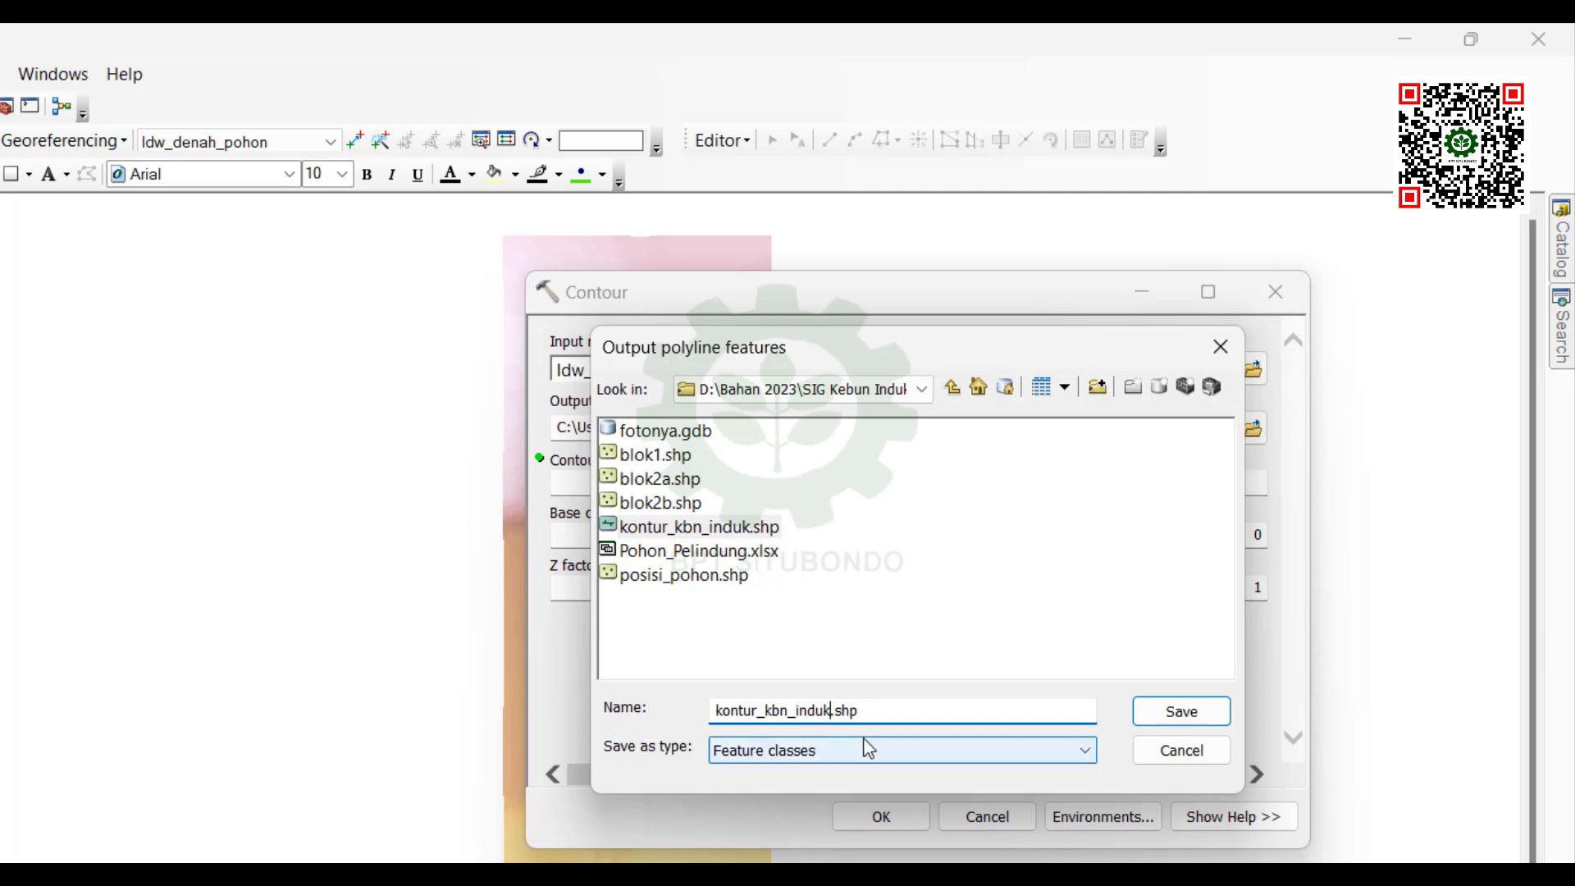
pyautogui.write('1')
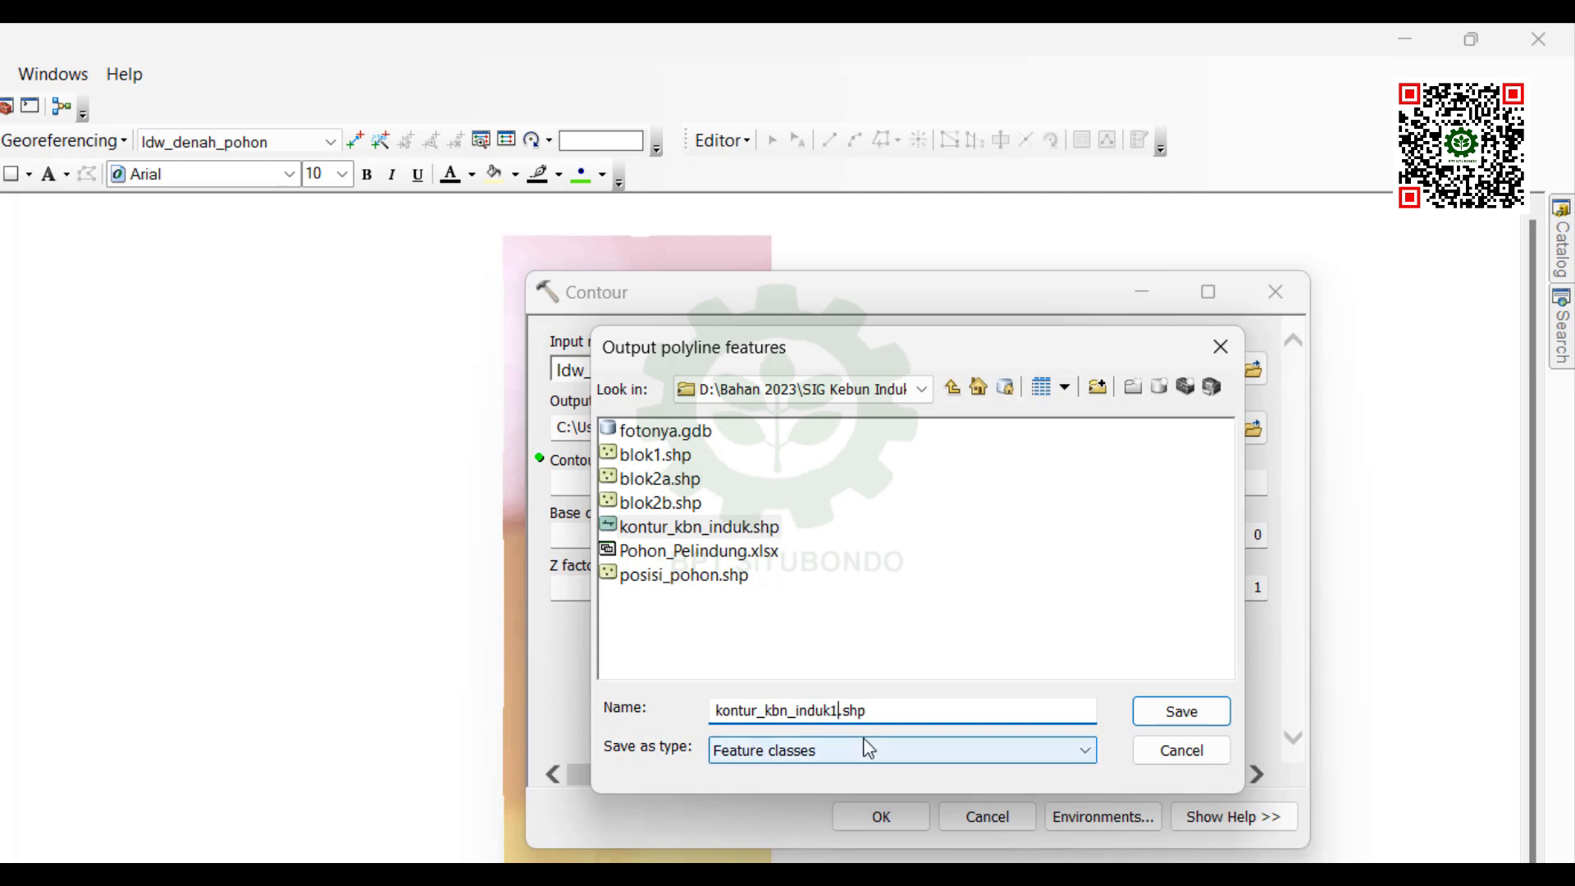
pyautogui.click(1183, 712)
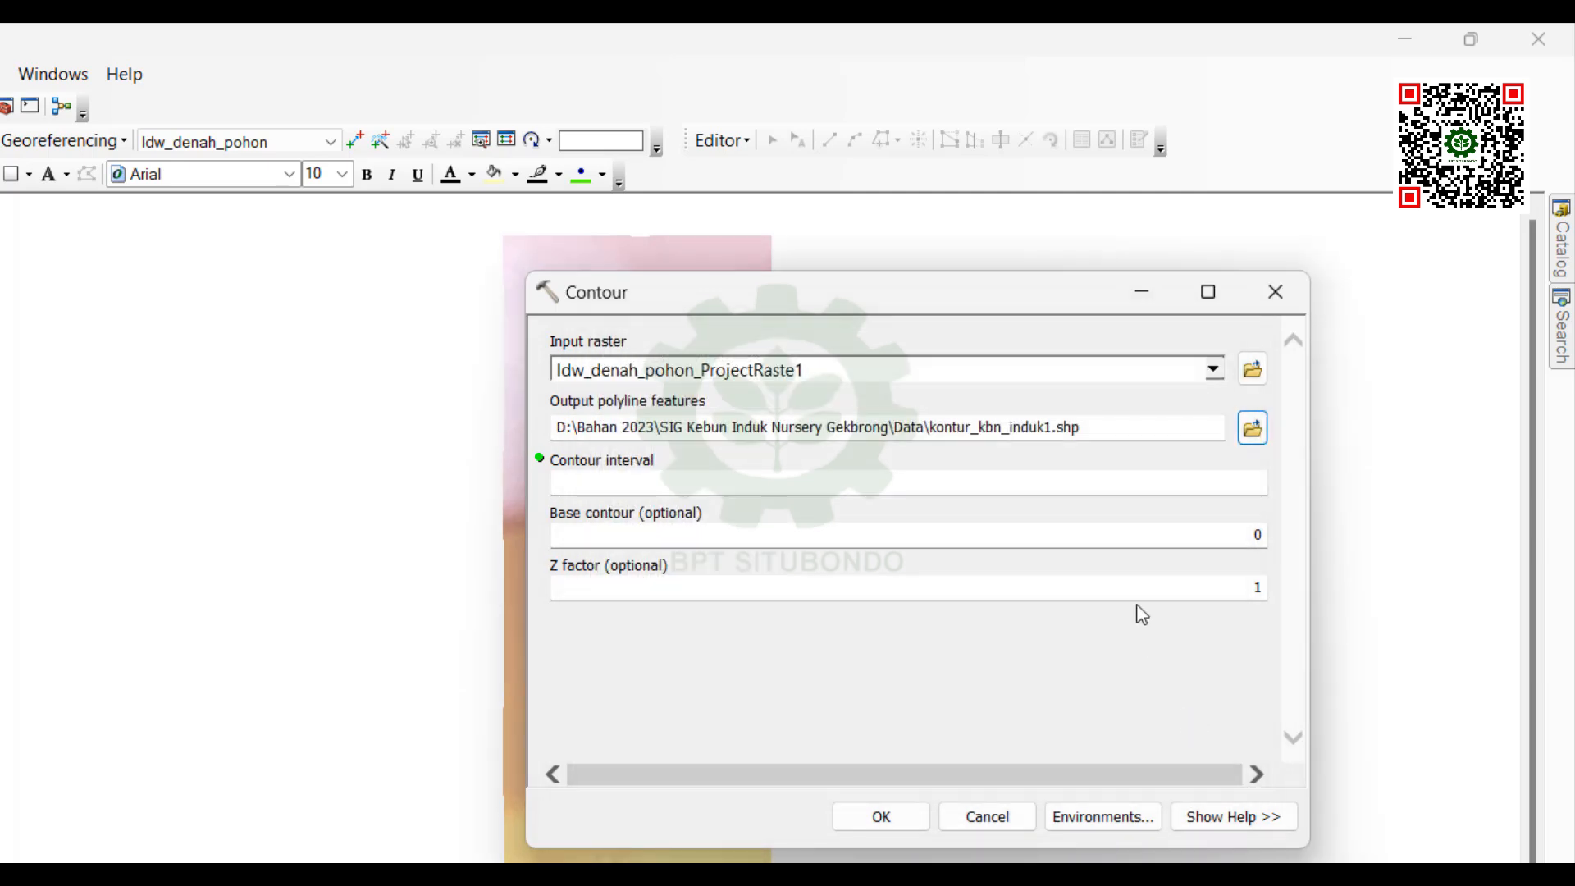
# Step: Set the contour interval to 0,75 and generate the contour lines
pyautogui.click(1146, 484)
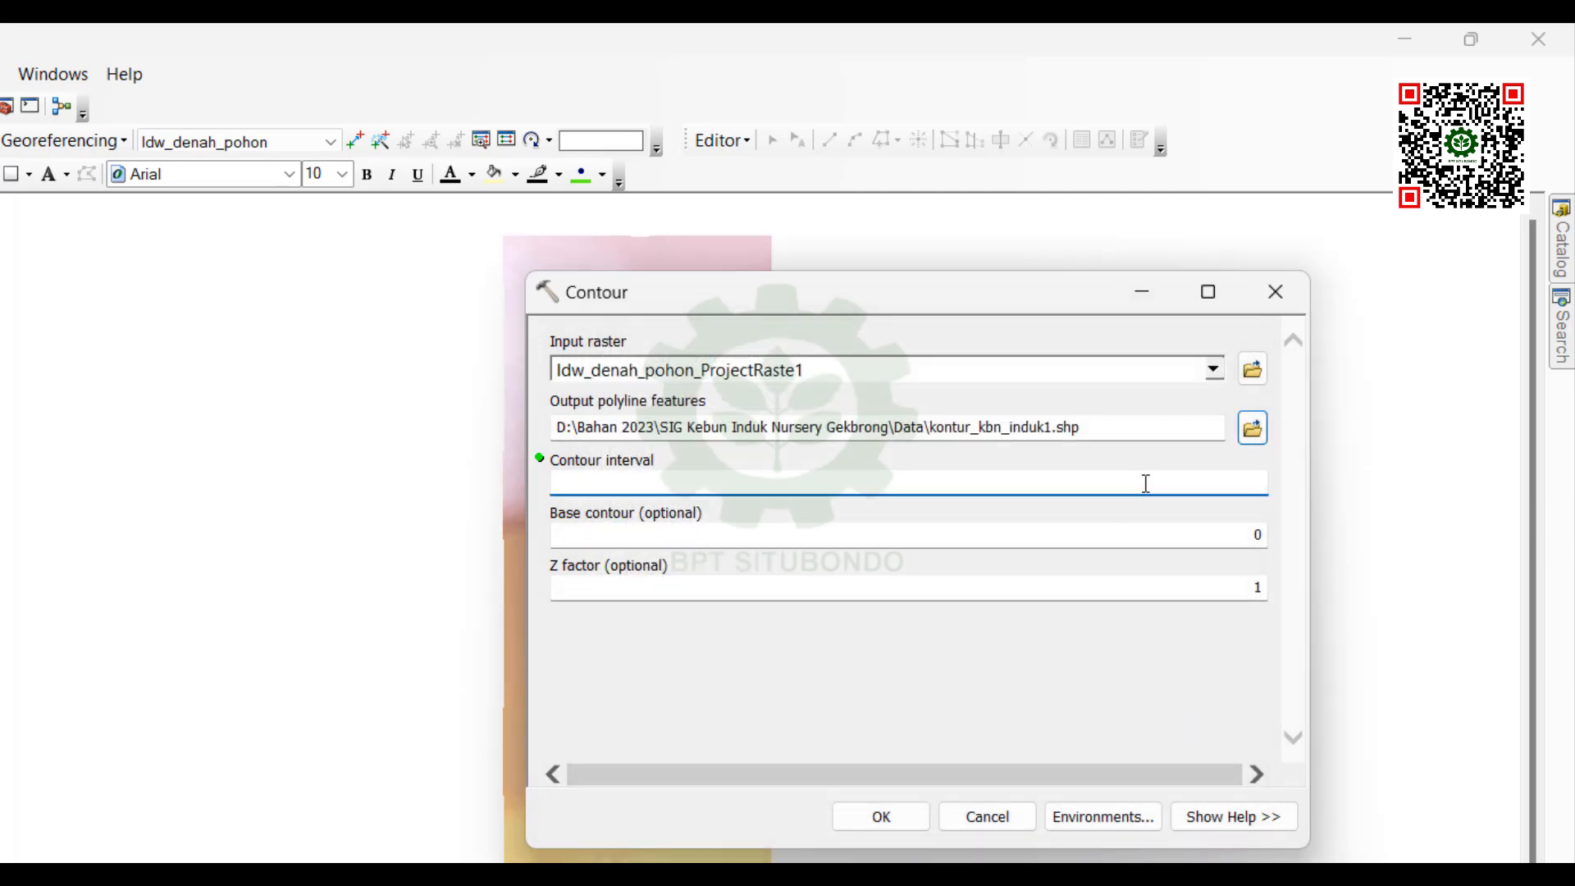
pyautogui.write('0,75')
pyautogui.click(891, 818)
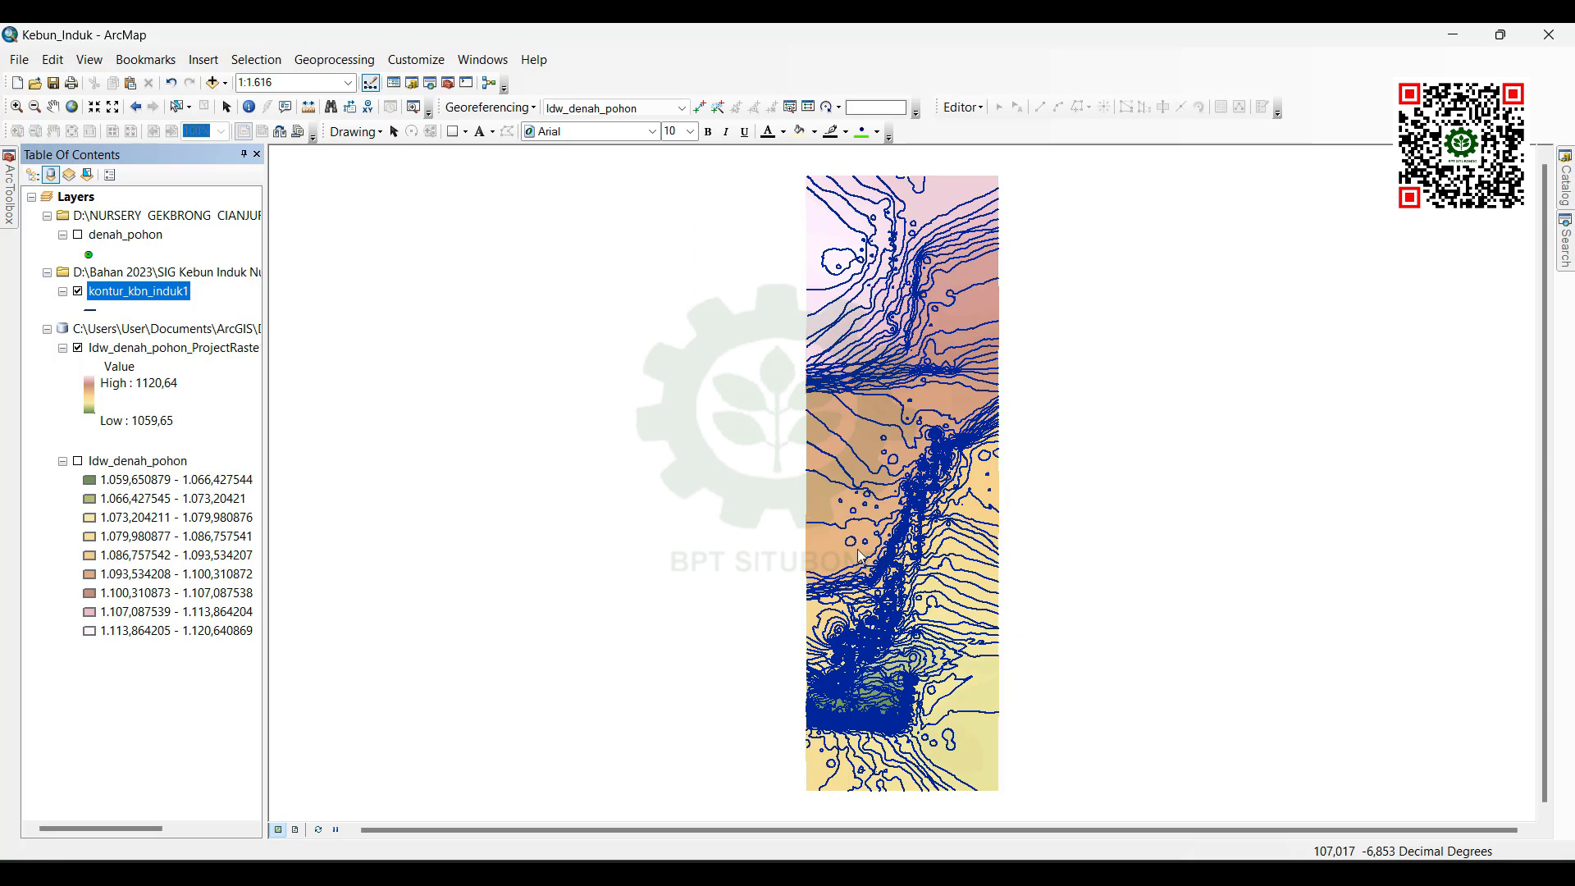
# Step: Examine the generated contour lines over the projected elevation raster, both as a whole and in close detail
pyautogui.scroll(1, 879, 574)
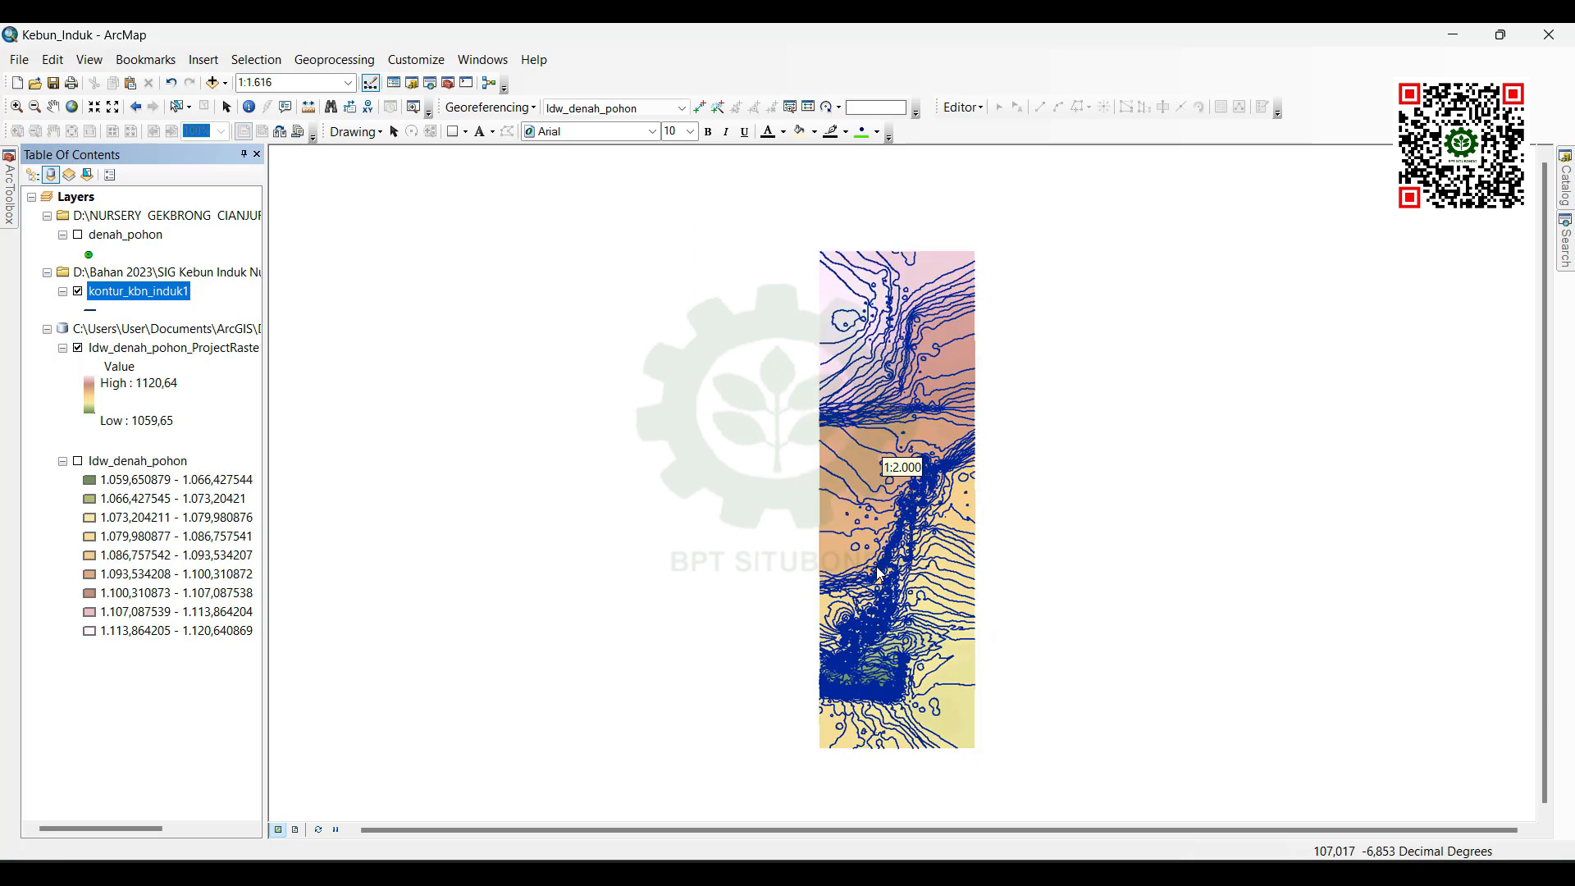
pyautogui.scroll(-2, 879, 574)
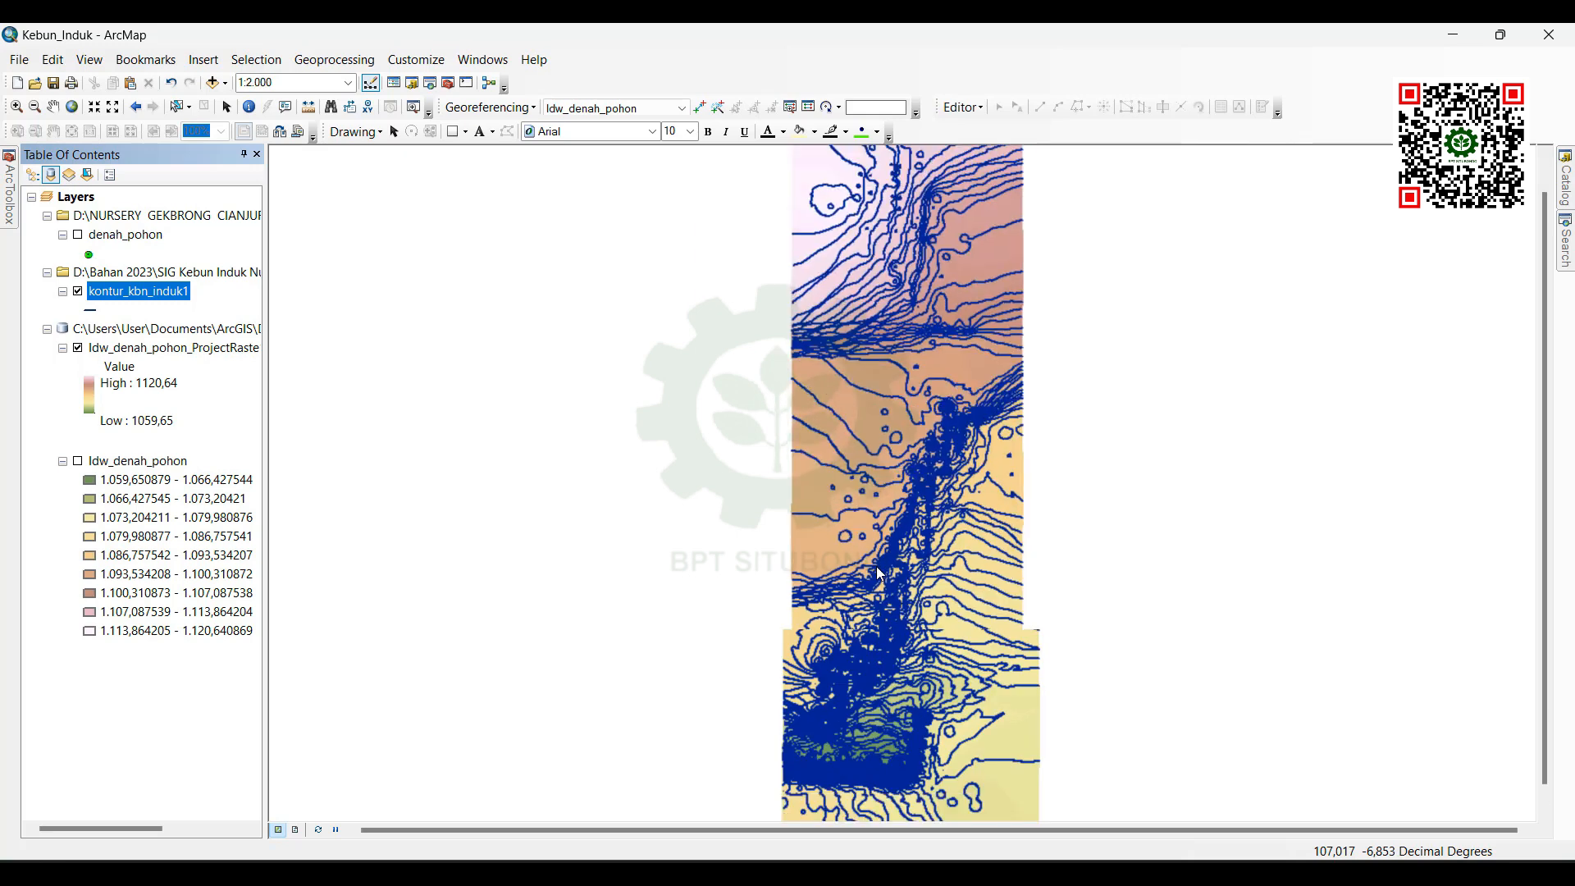
pyautogui.scroll(-1, 878, 574)
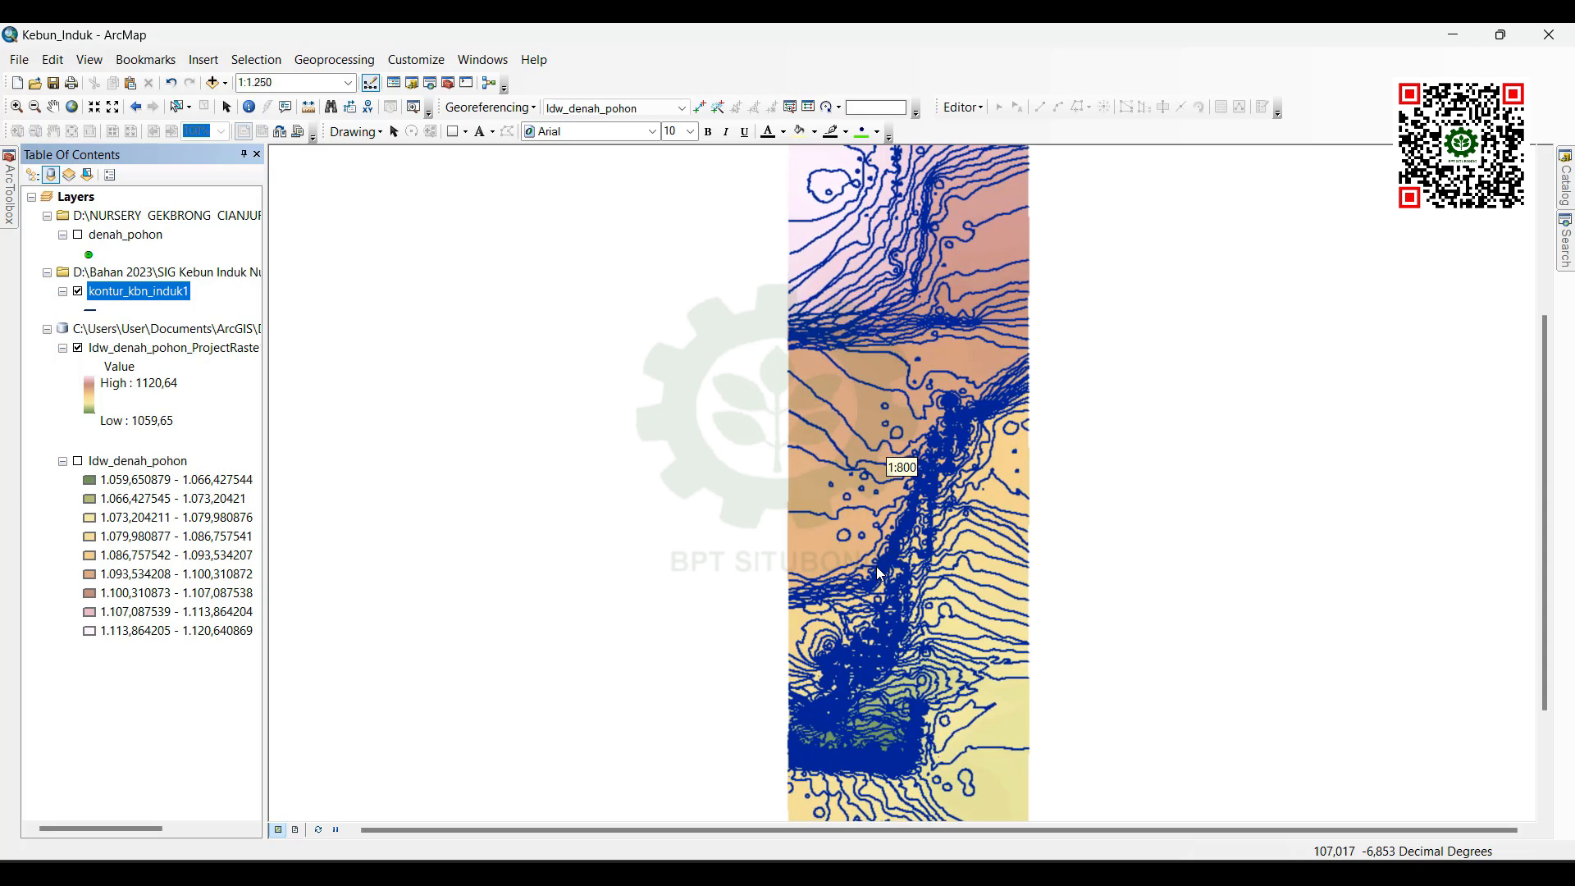
pyautogui.scroll(-1, 879, 572)
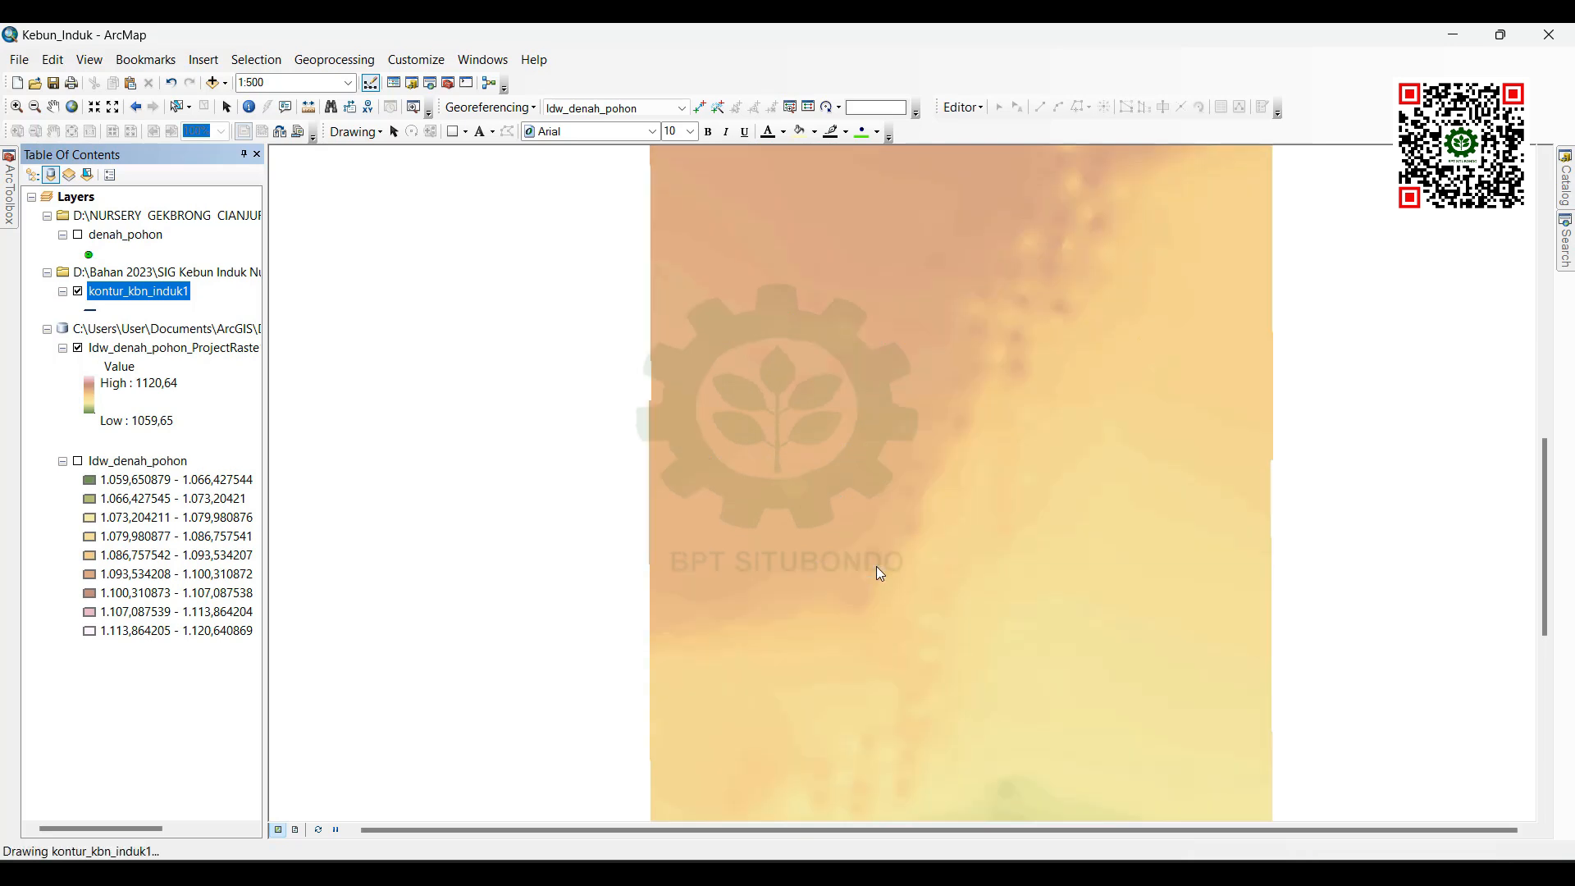
pyautogui.scroll(-1, 879, 573)
pyautogui.scroll(-2, 880, 572)
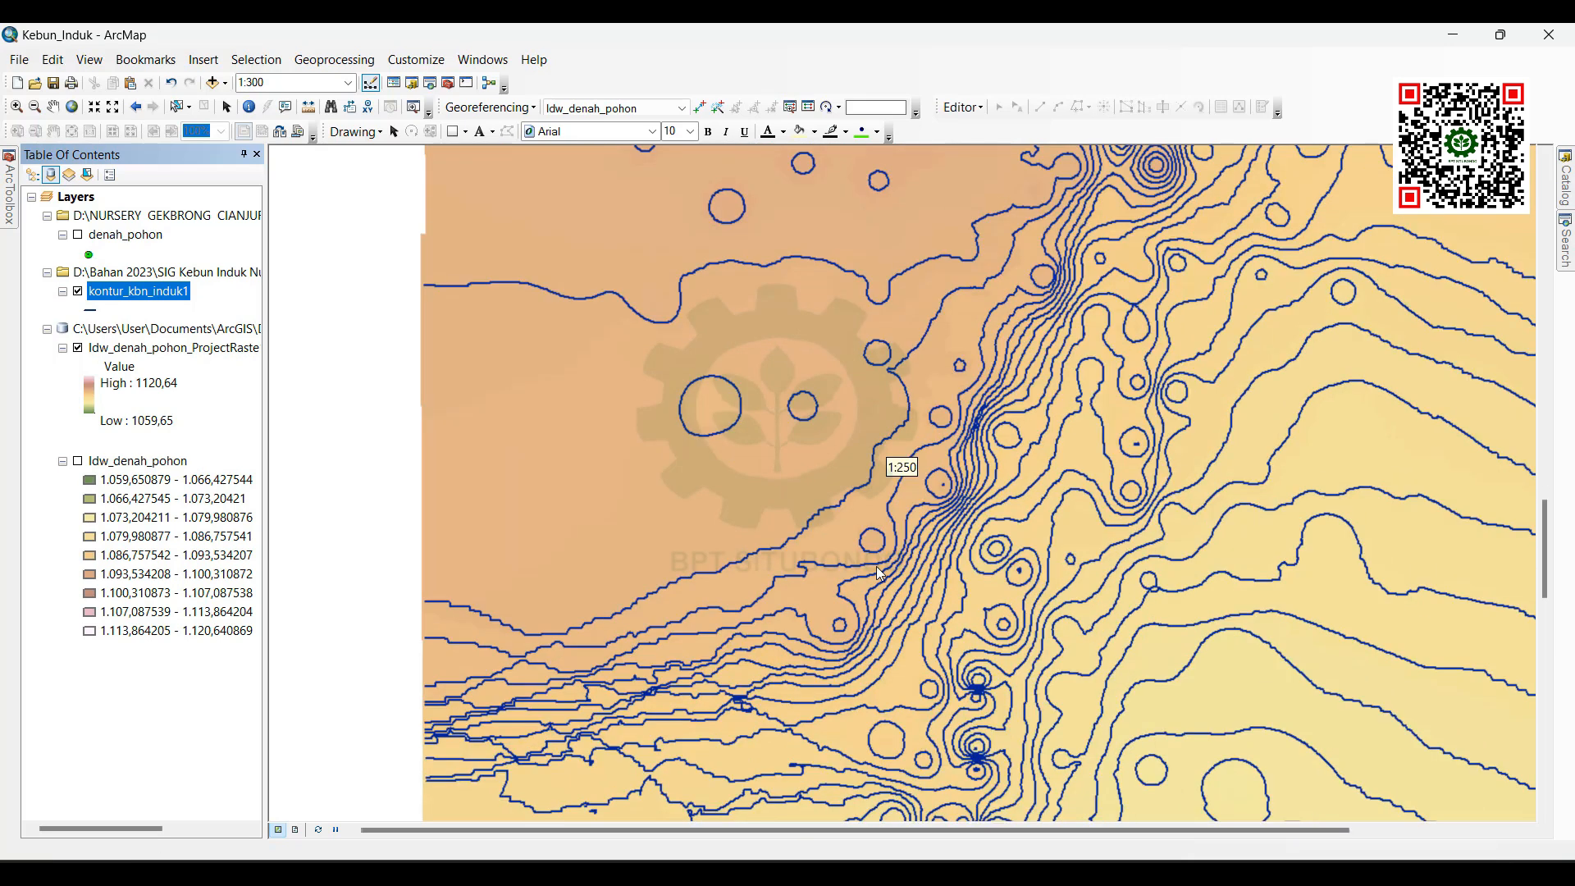
pyautogui.scroll(-2, 880, 572)
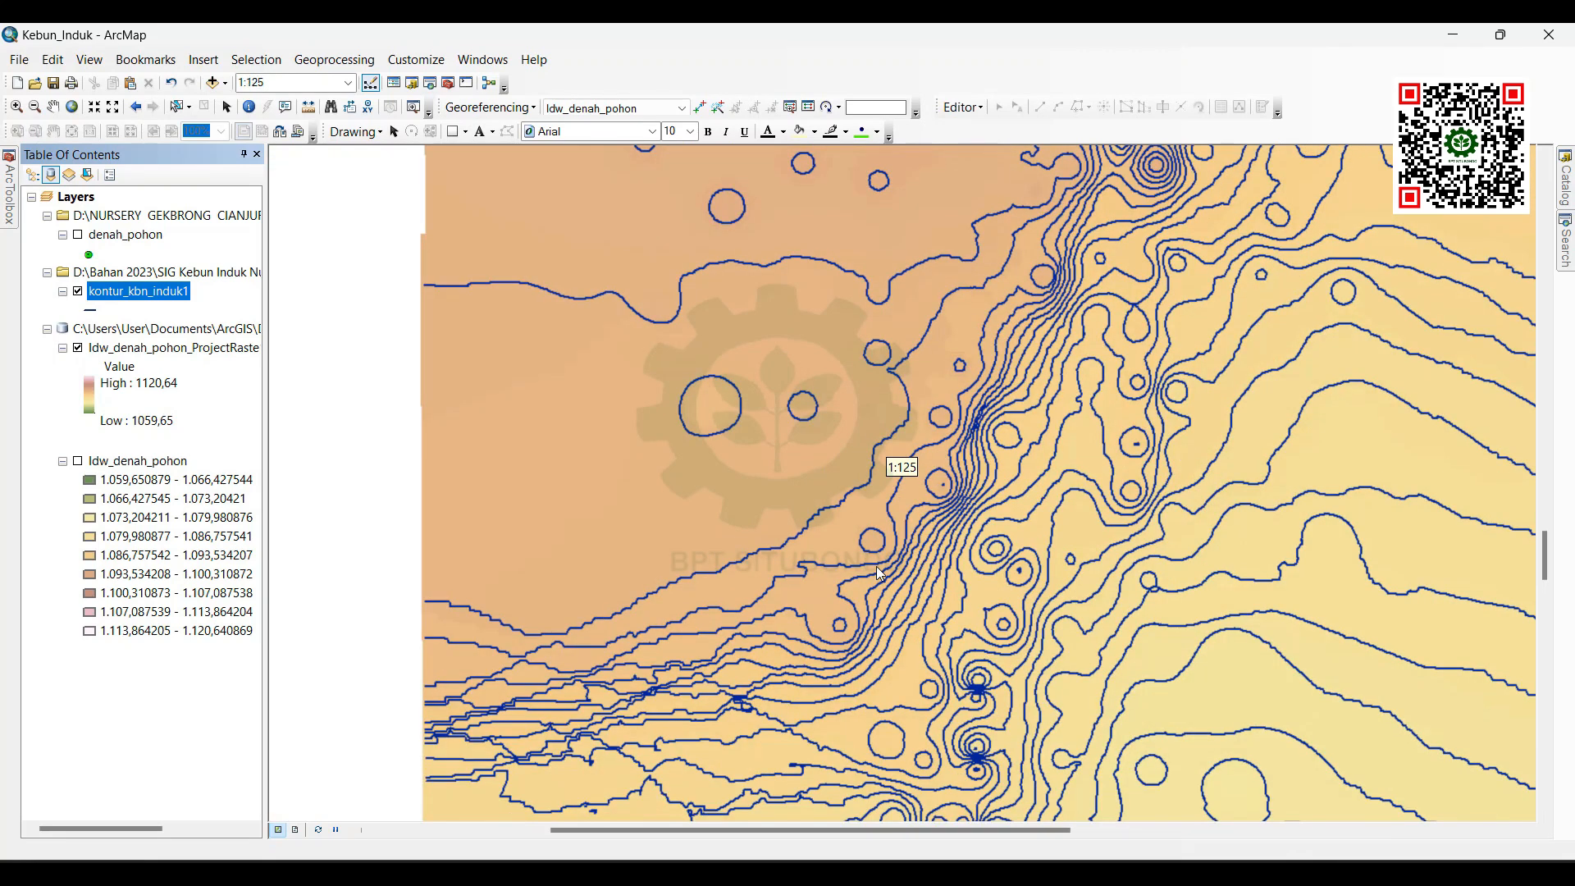
pyautogui.scroll(-1, 879, 572)
pyautogui.scroll(-1, 880, 572)
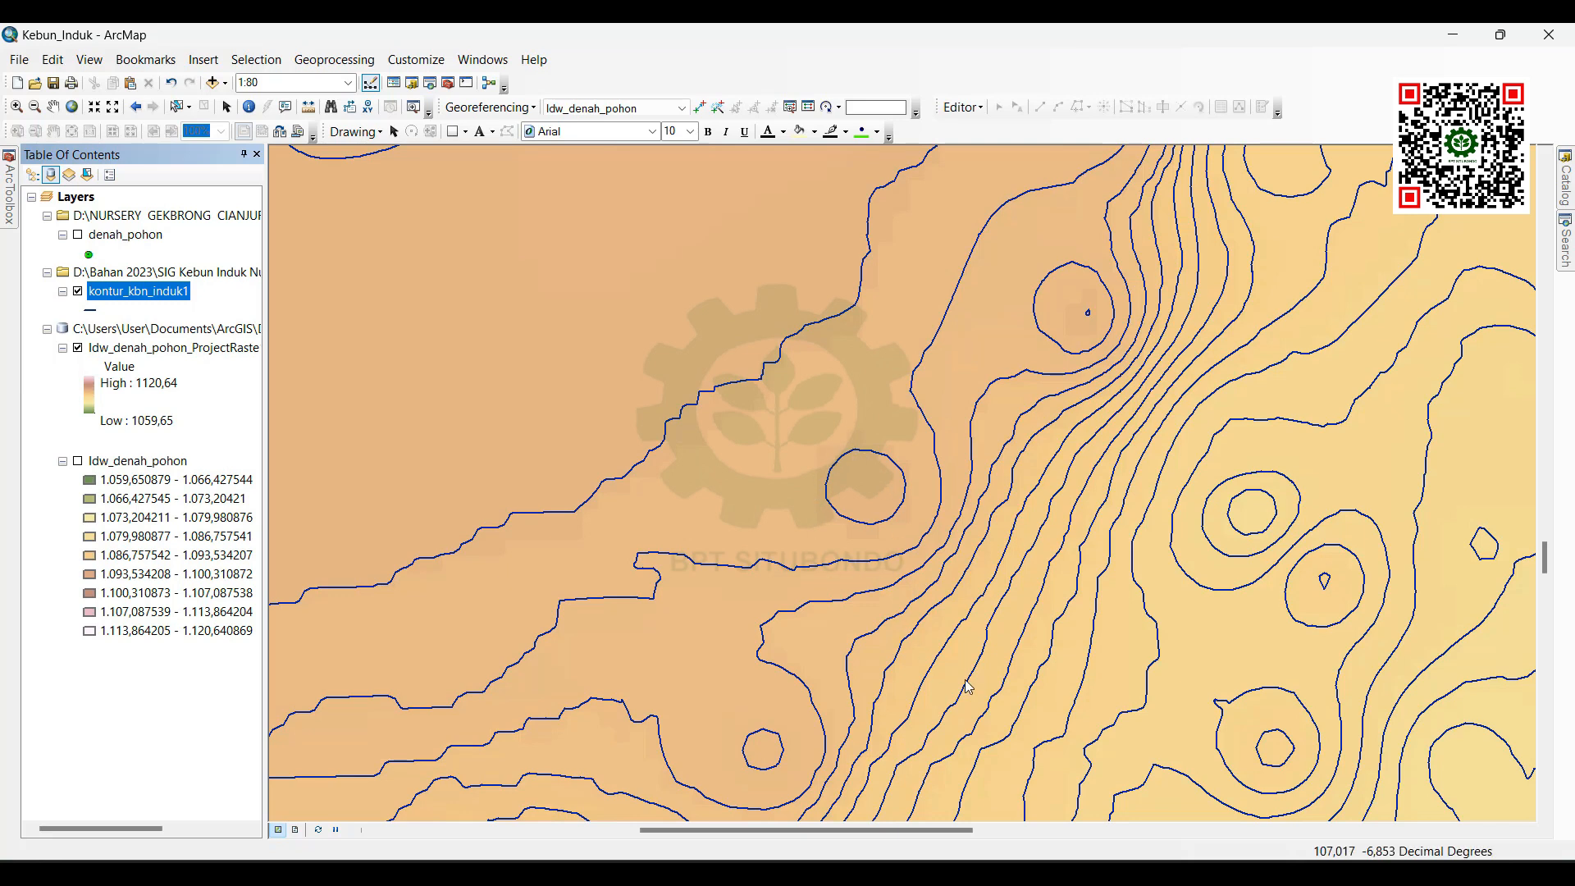
pyautogui.scroll(1, 968, 687)
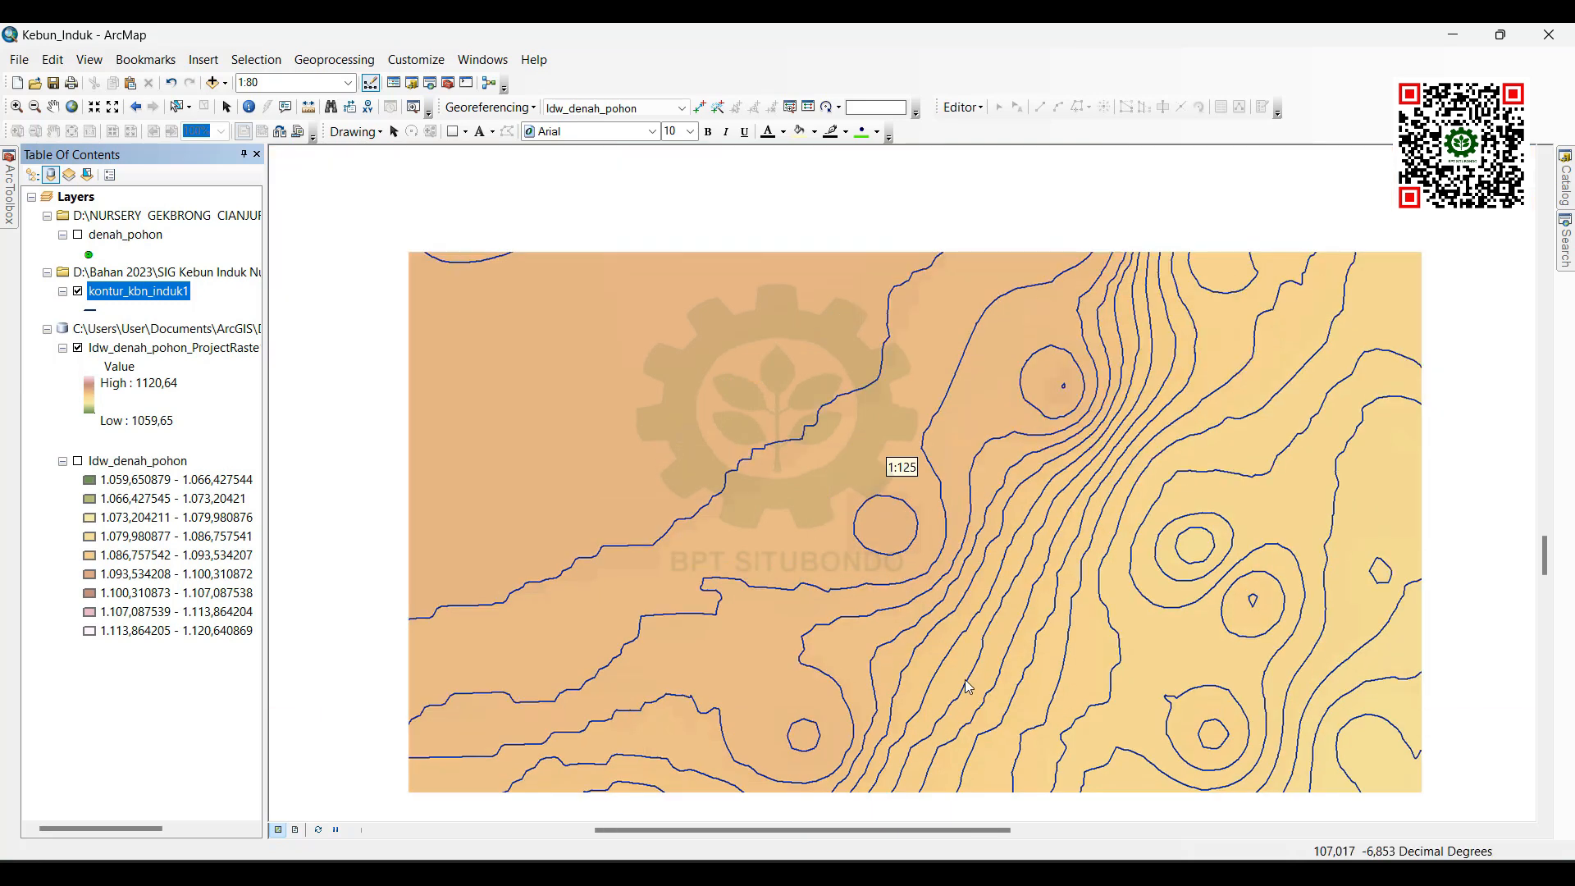
pyautogui.scroll(1, 968, 686)
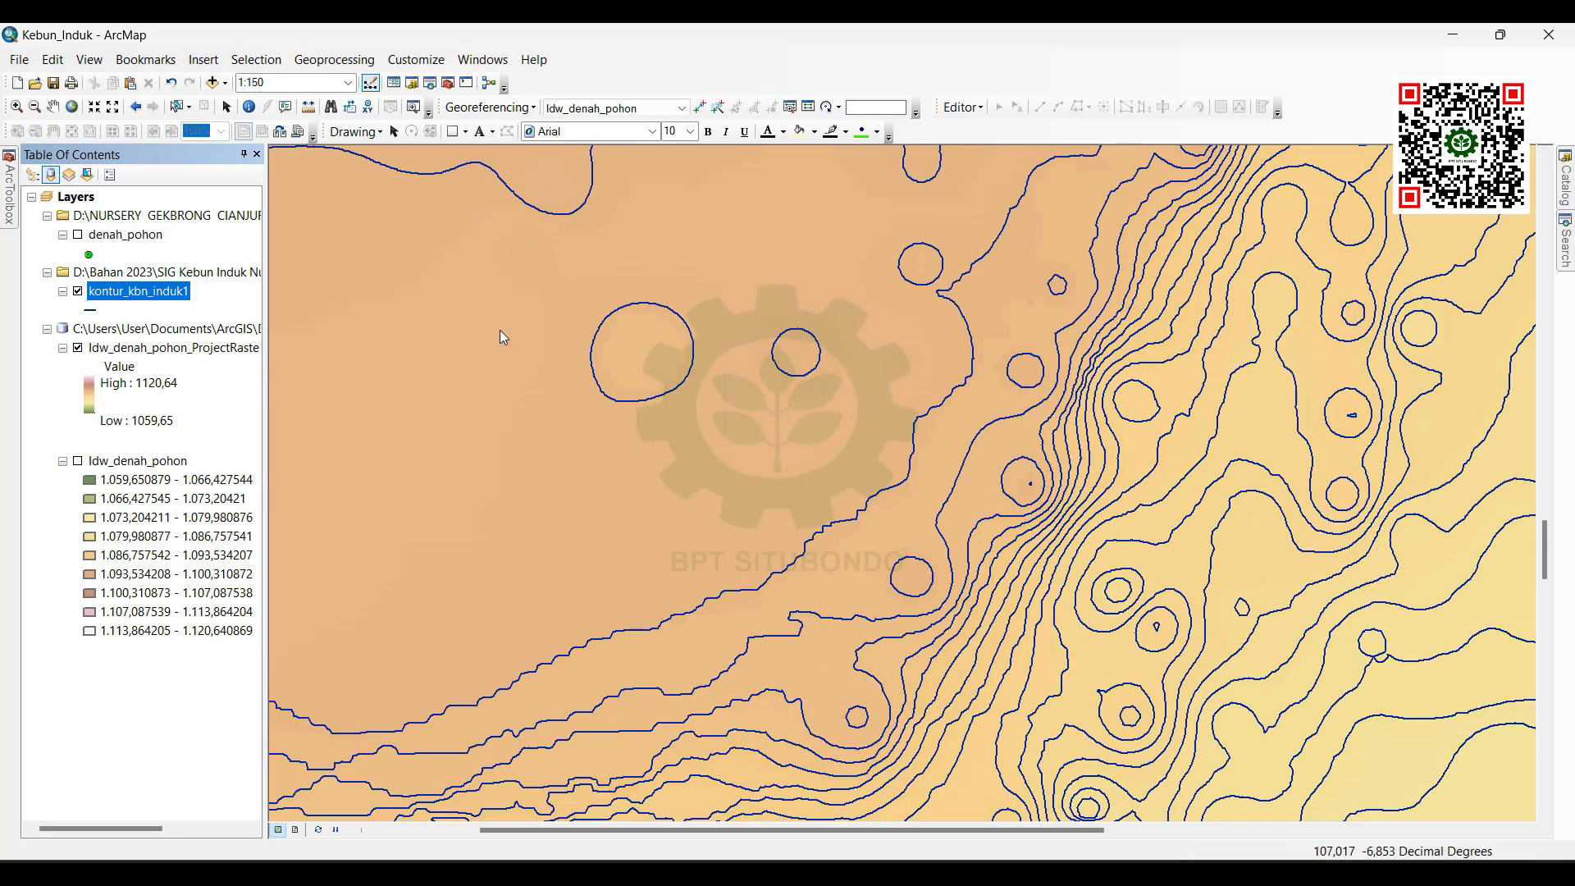
pyautogui.scroll(2, 503, 338)
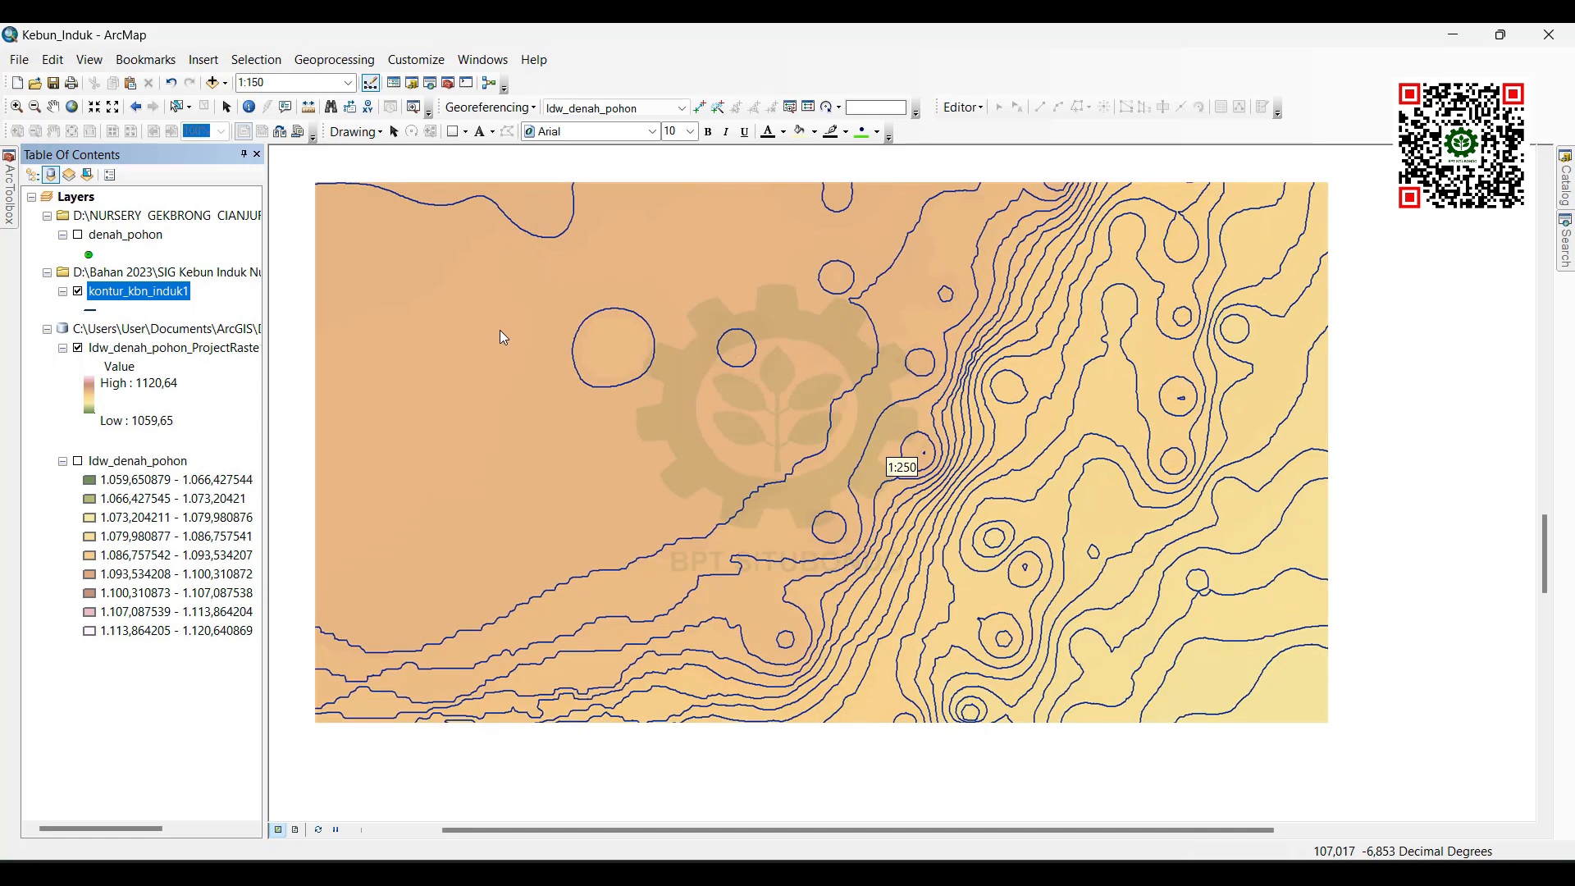
pyautogui.scroll(2, 503, 338)
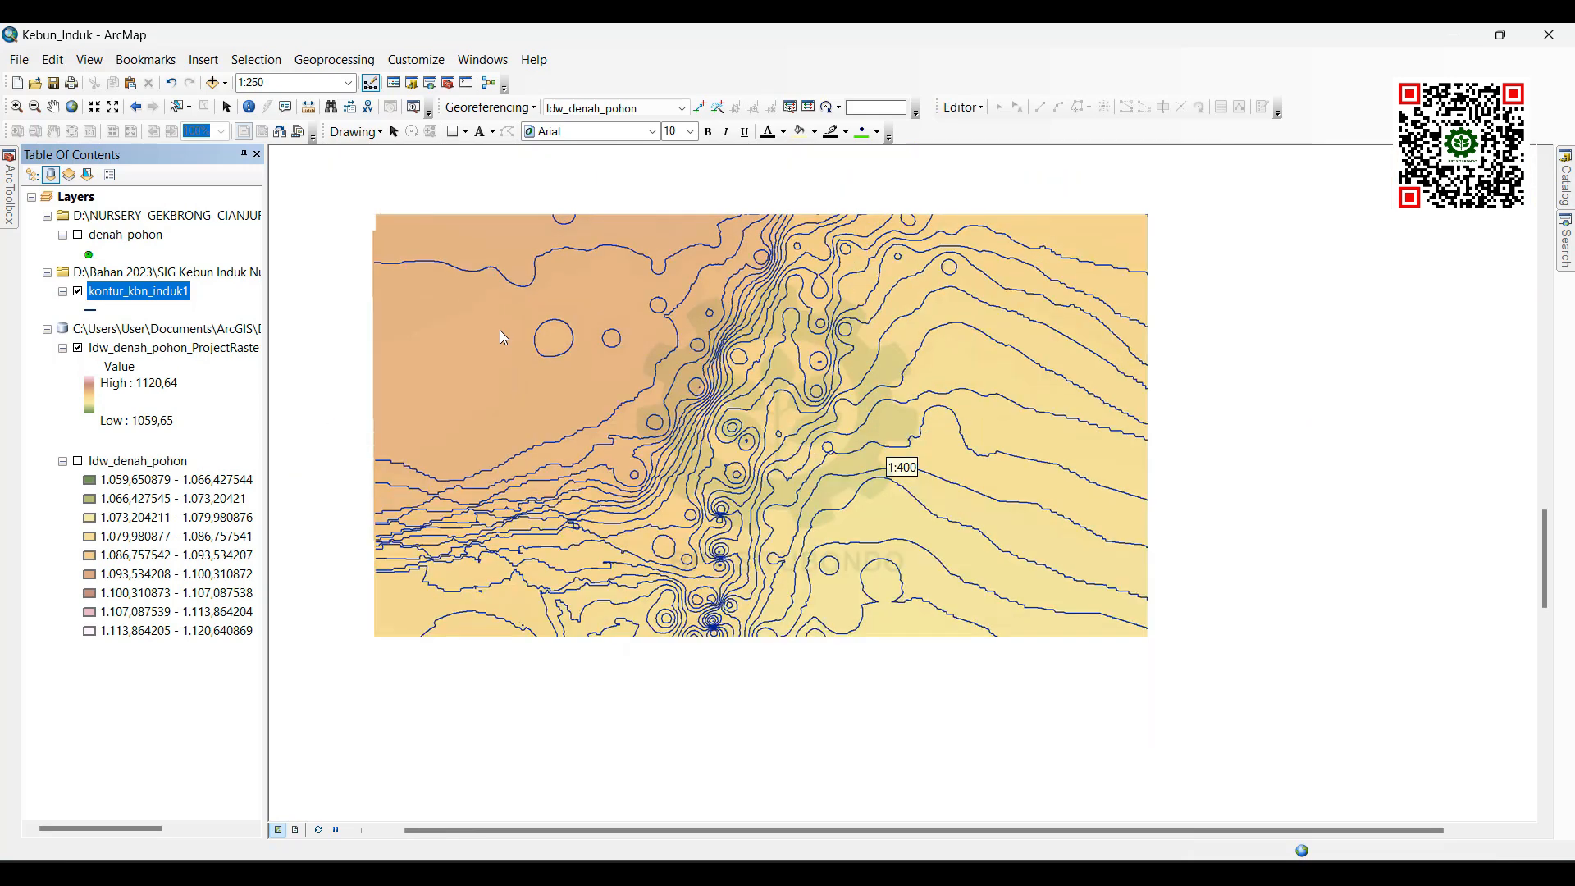
pyautogui.scroll(2, 500, 332)
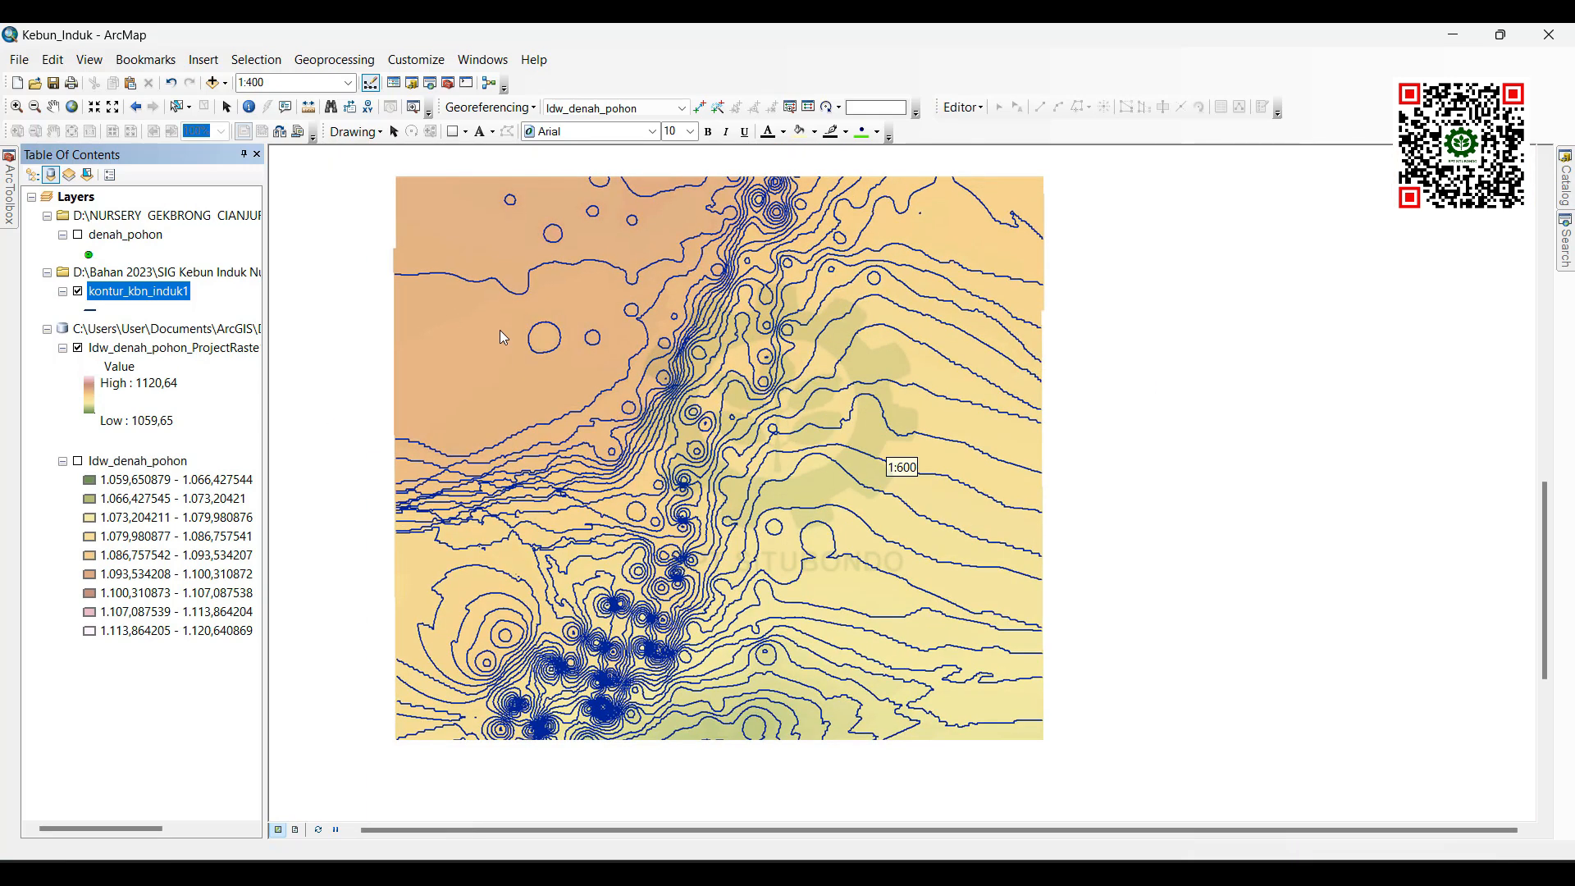
pyautogui.scroll(2, 500, 329)
pyautogui.scroll(2, 500, 331)
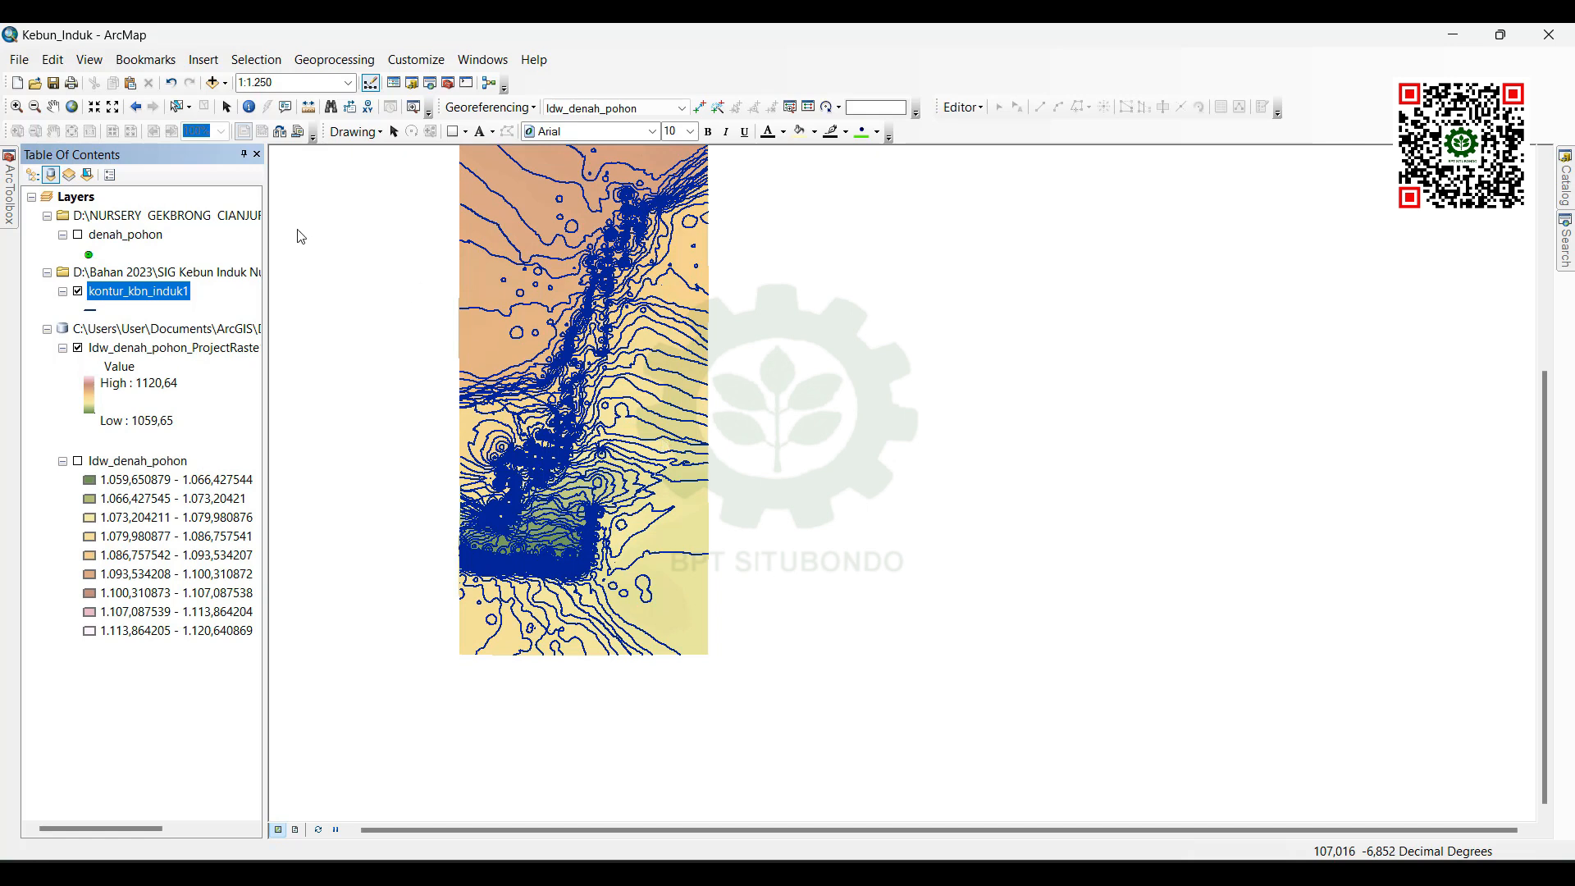
pyautogui.click(17, 106)
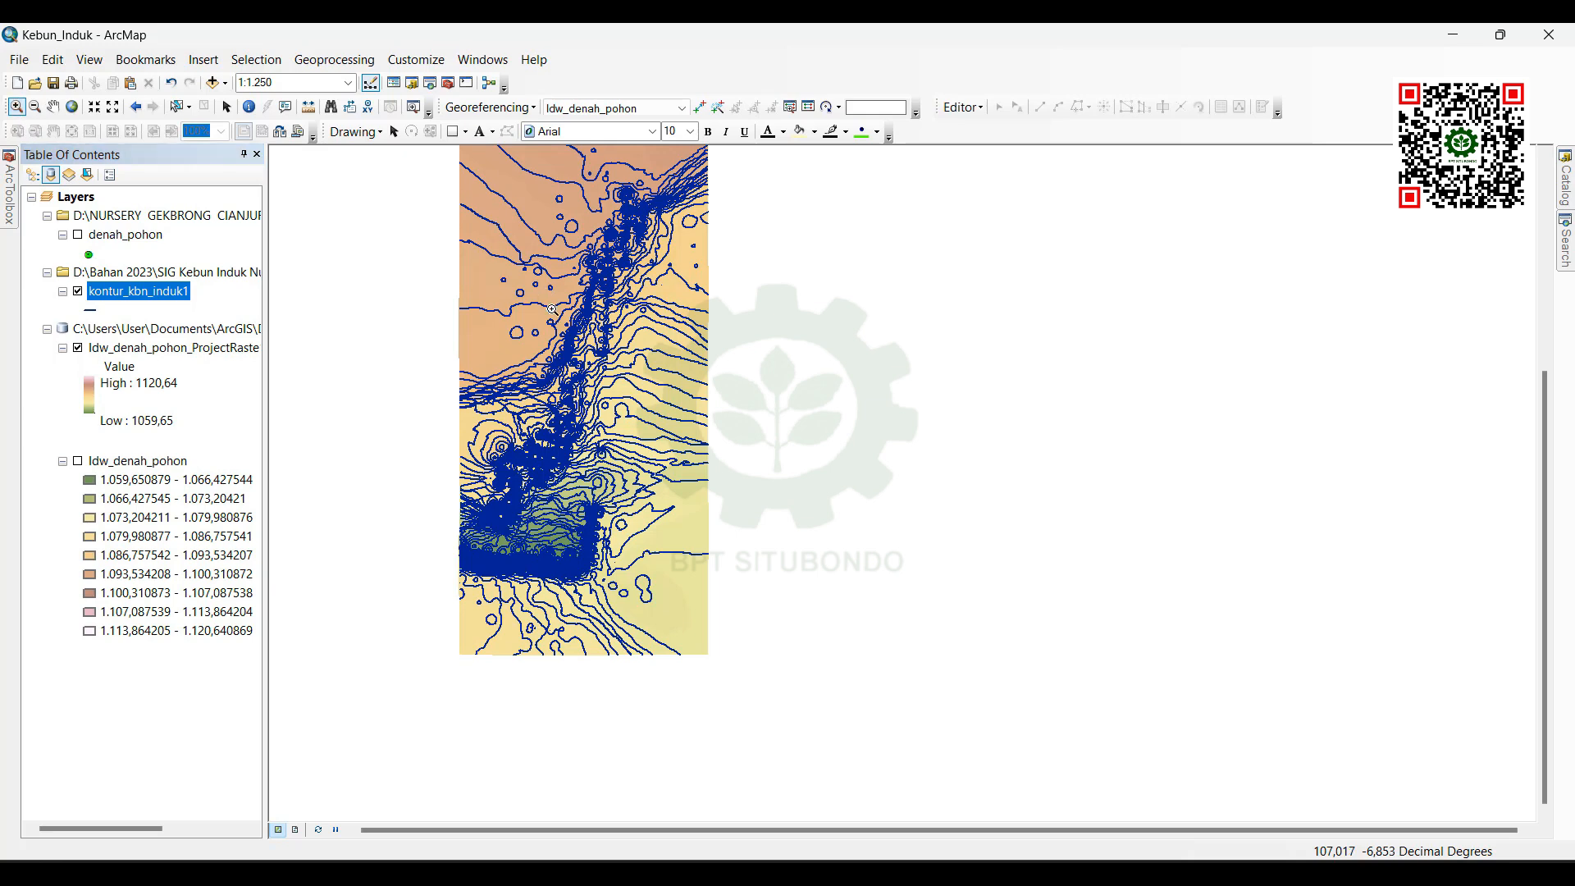
pyautogui.click(552, 309)
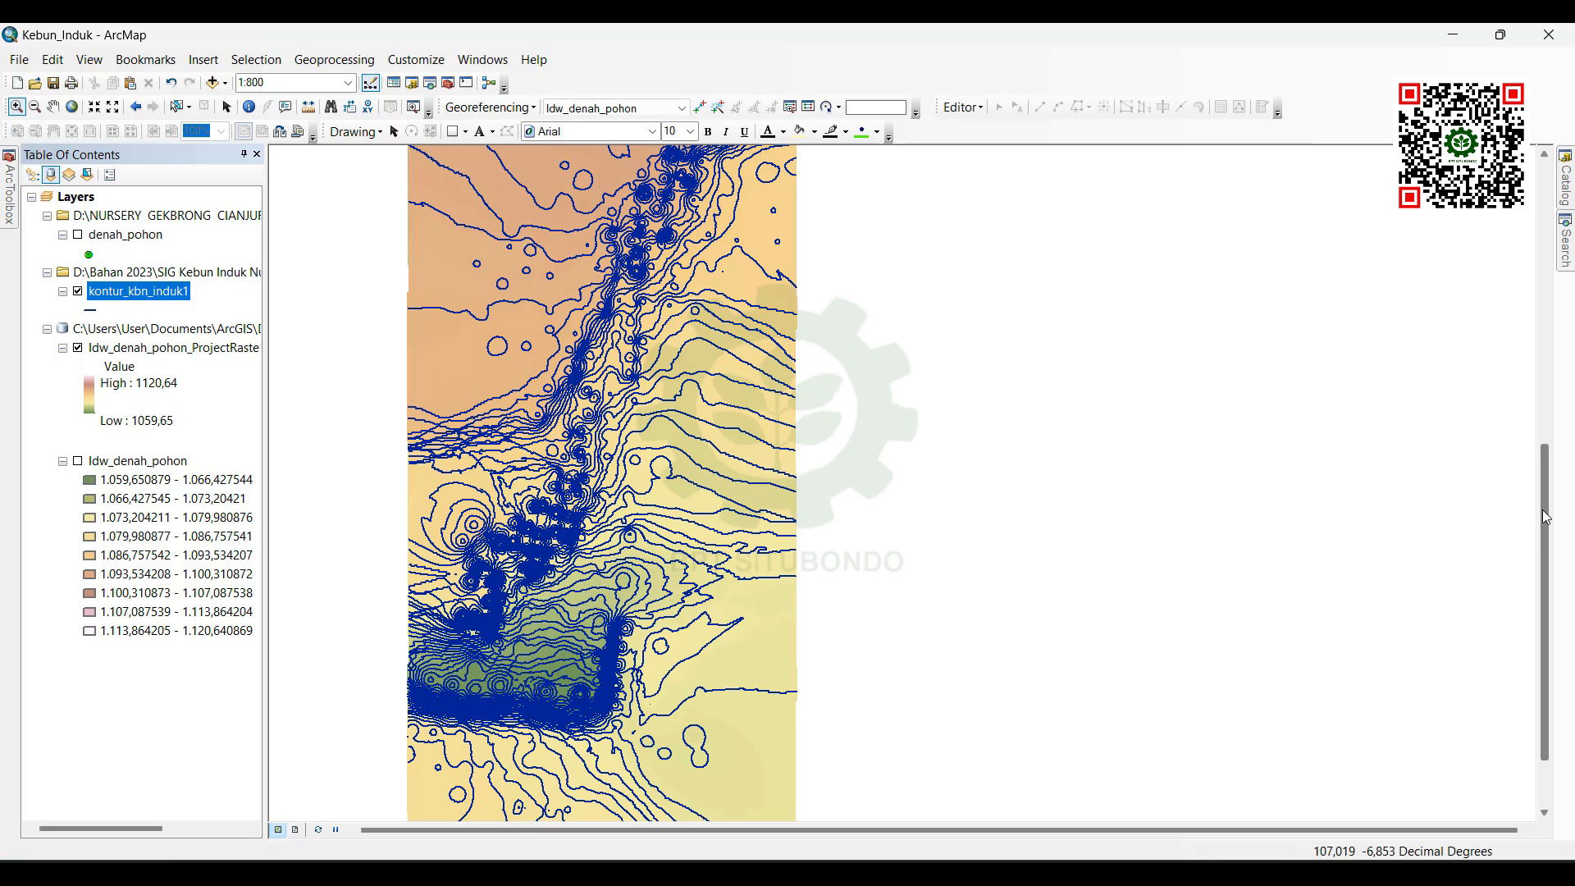
pyautogui.moveTo(1548, 530); pyautogui.dragTo(1548, 433)
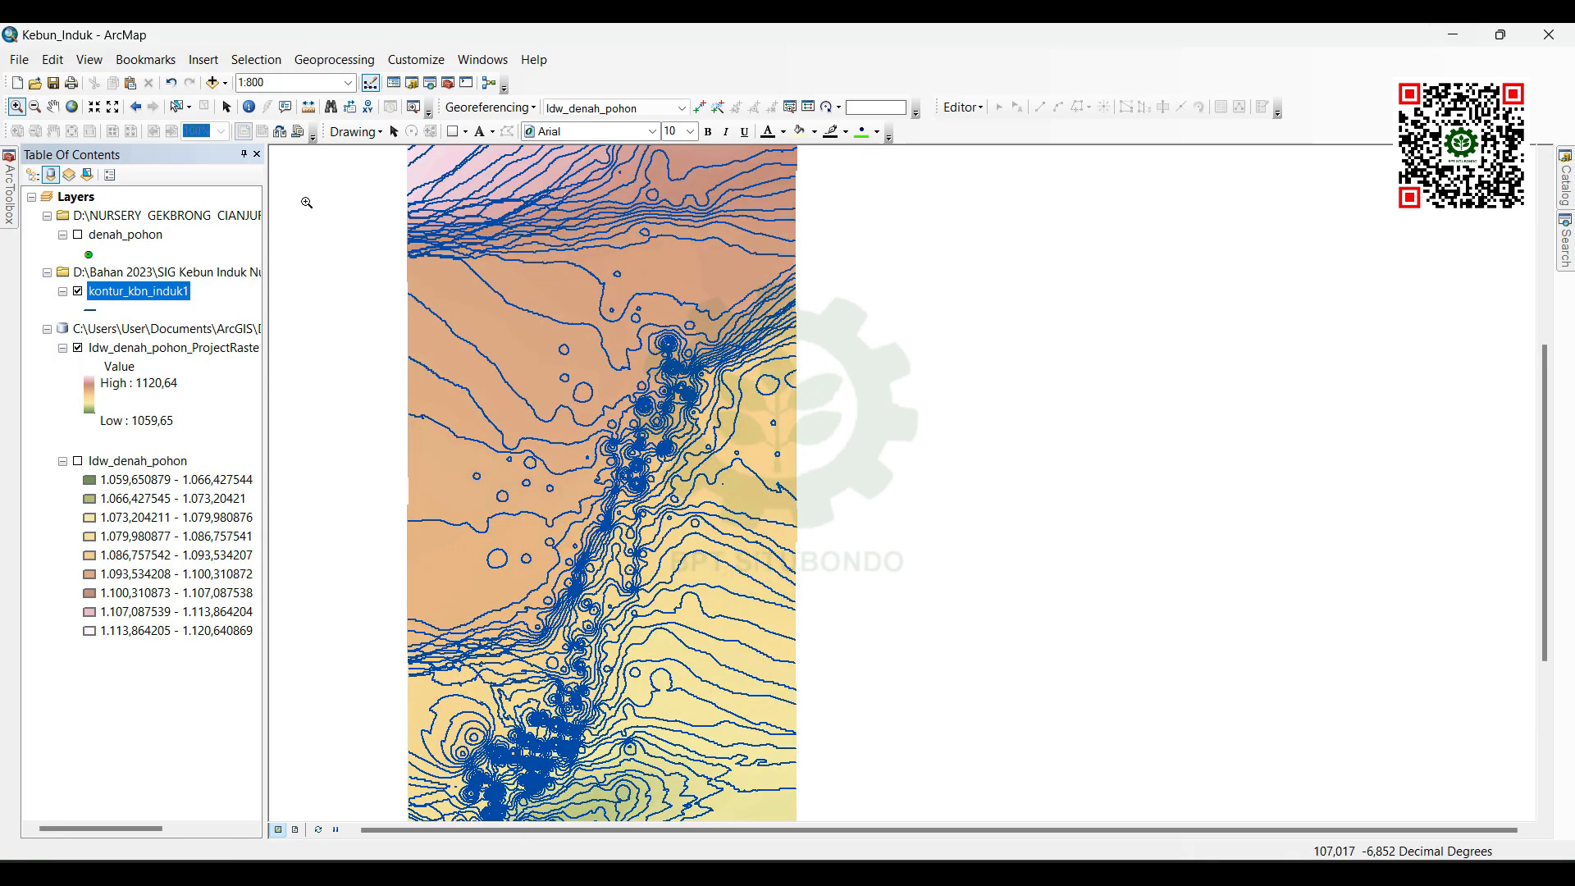
# Step: Review the attribute table of the kontur_kbn_induk1 layer beside the map, including its CONTOUR field, and close the table
pyautogui.rightClick(164, 297)
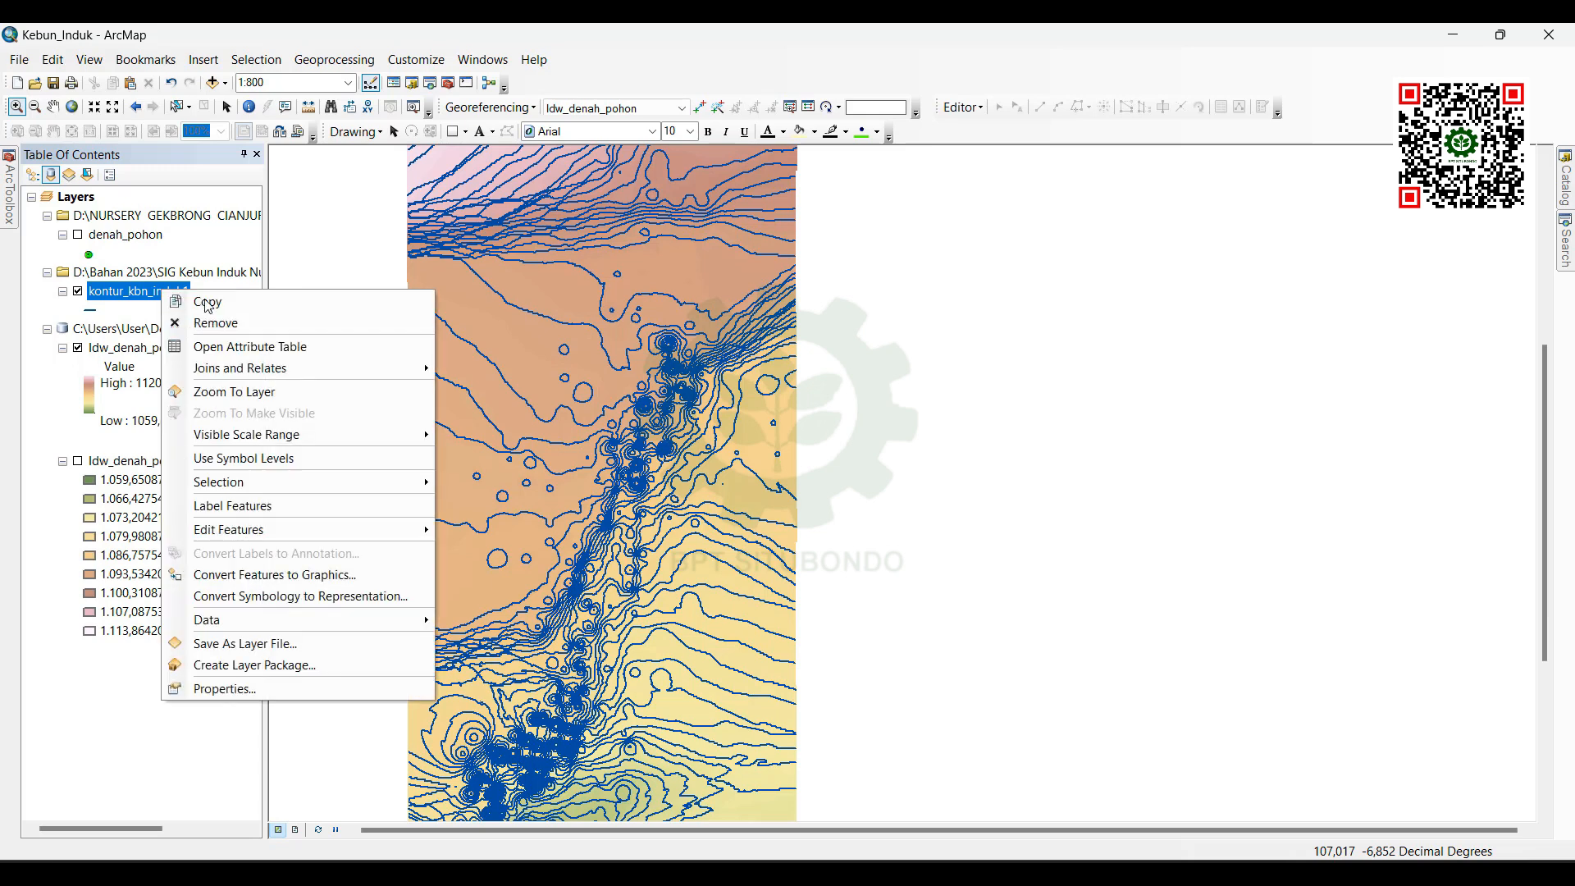
pyautogui.click(245, 349)
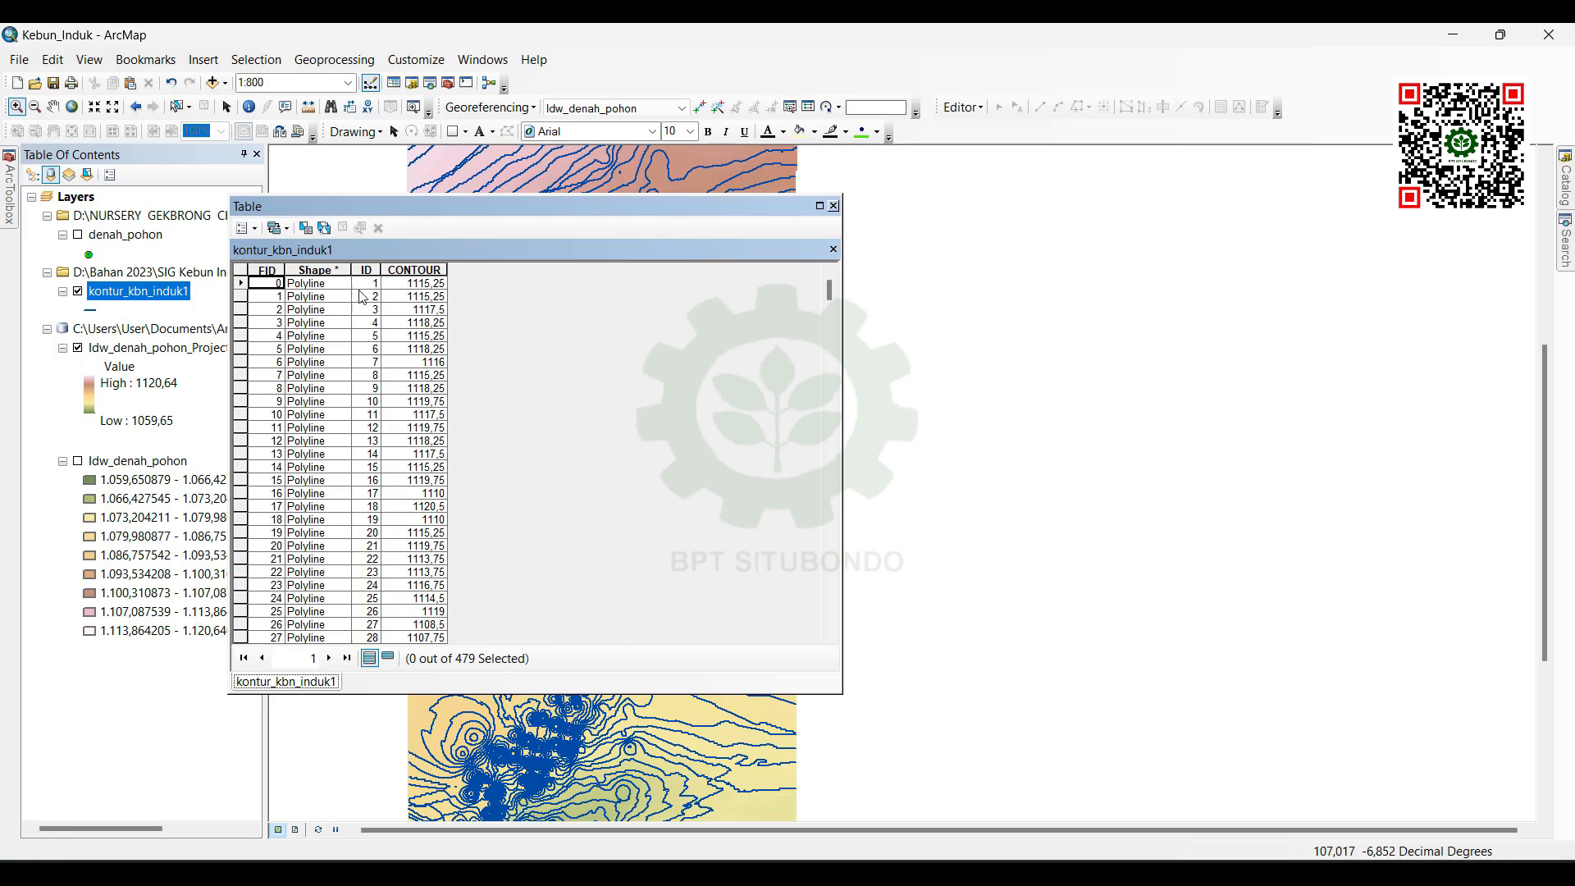
pyautogui.moveTo(499, 213); pyautogui.dragTo(652, 197)
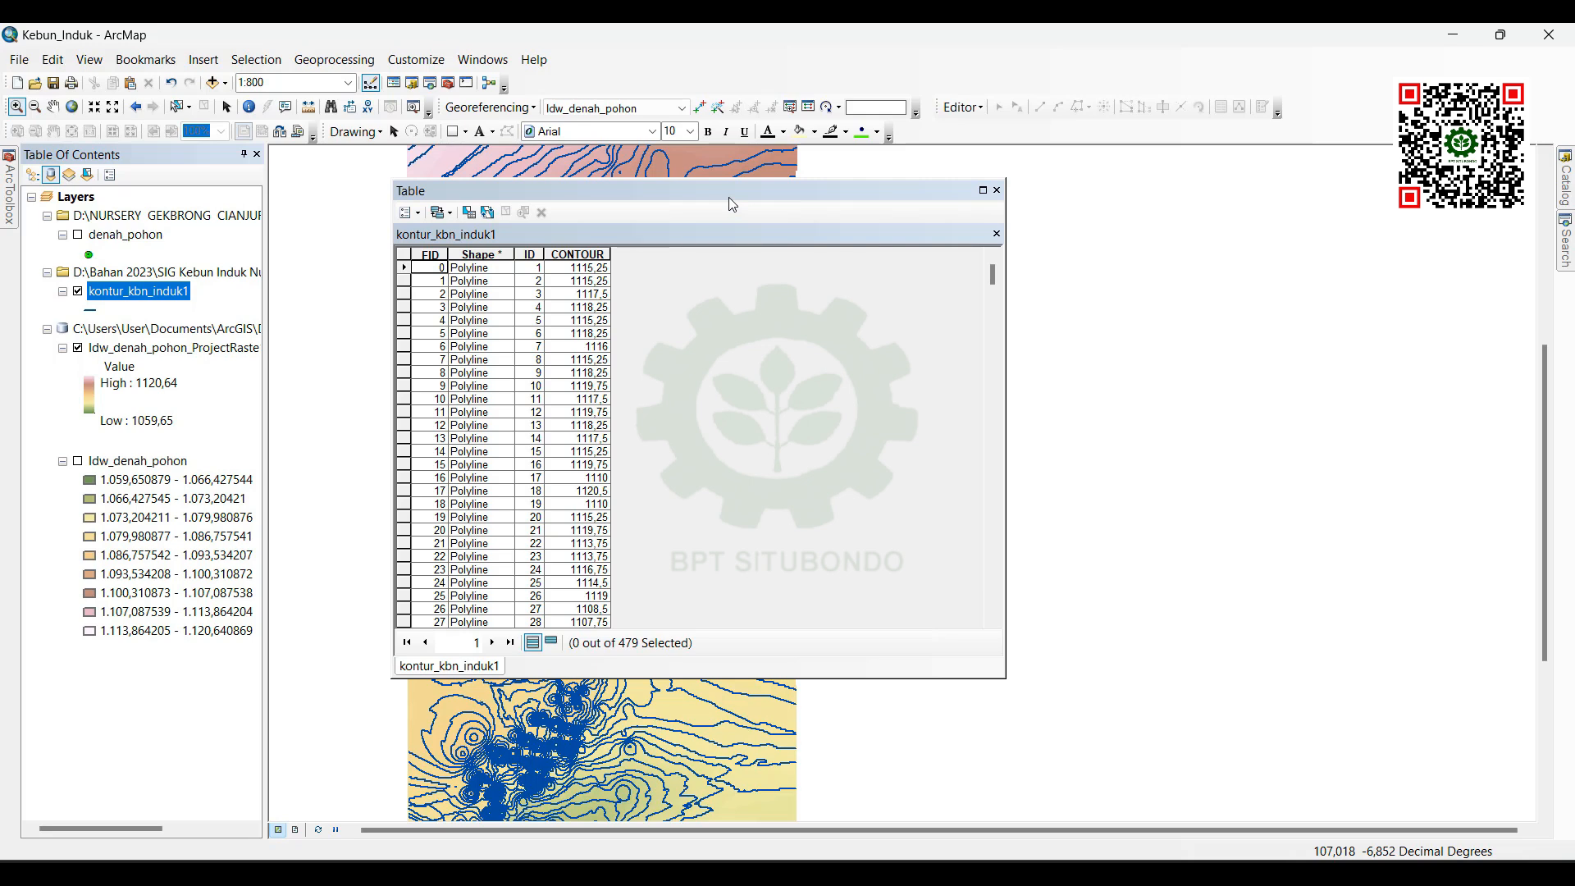
pyautogui.moveTo(730, 198); pyautogui.dragTo(1123, 136)
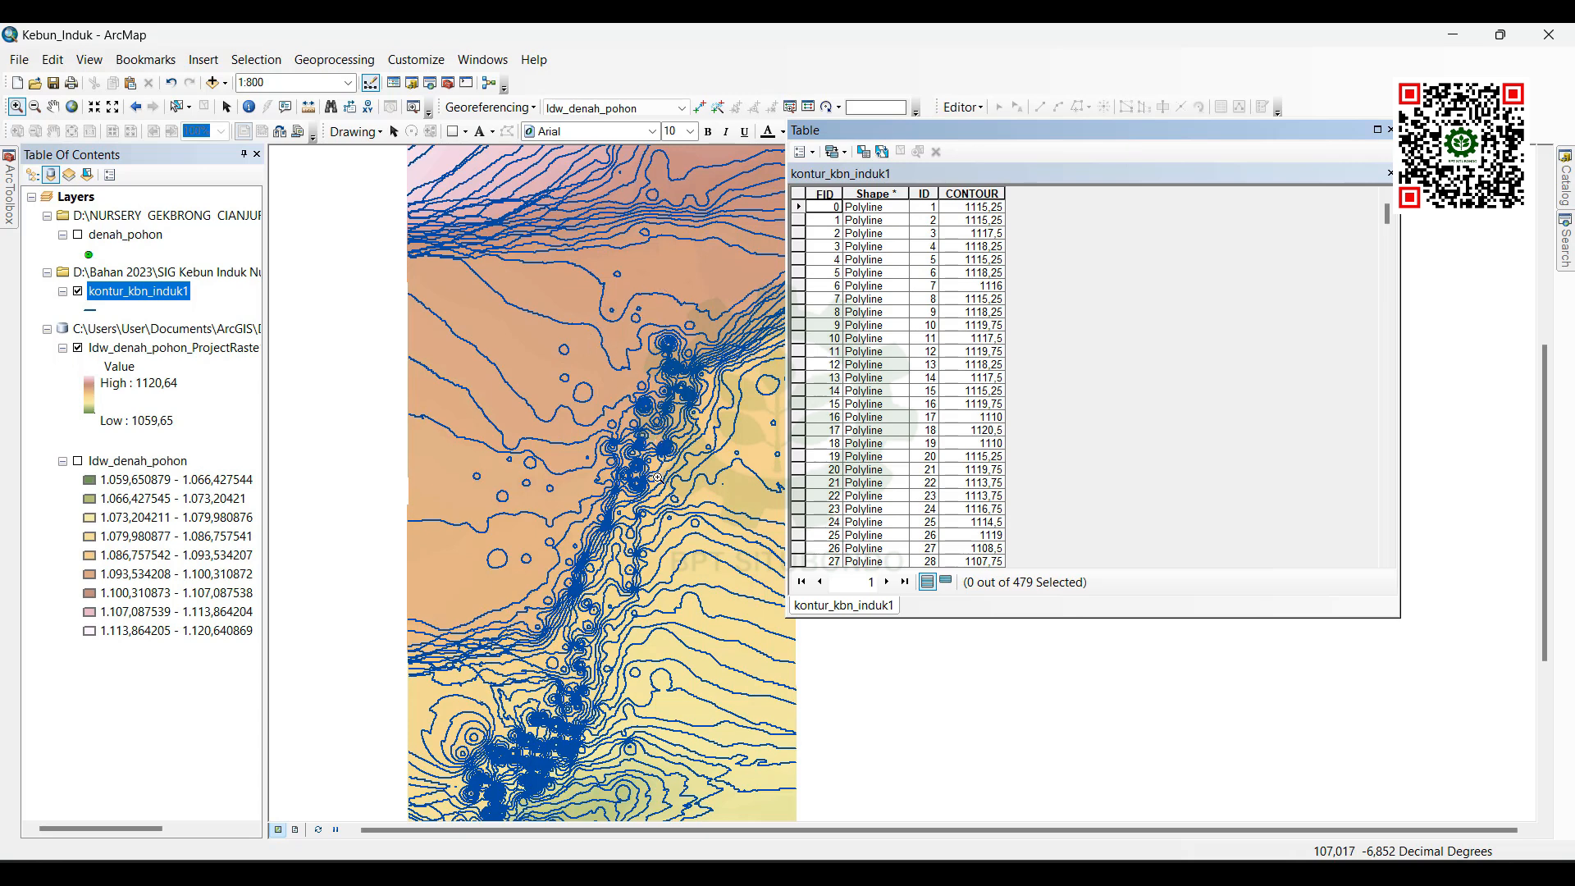
pyautogui.rightClick(127, 298)
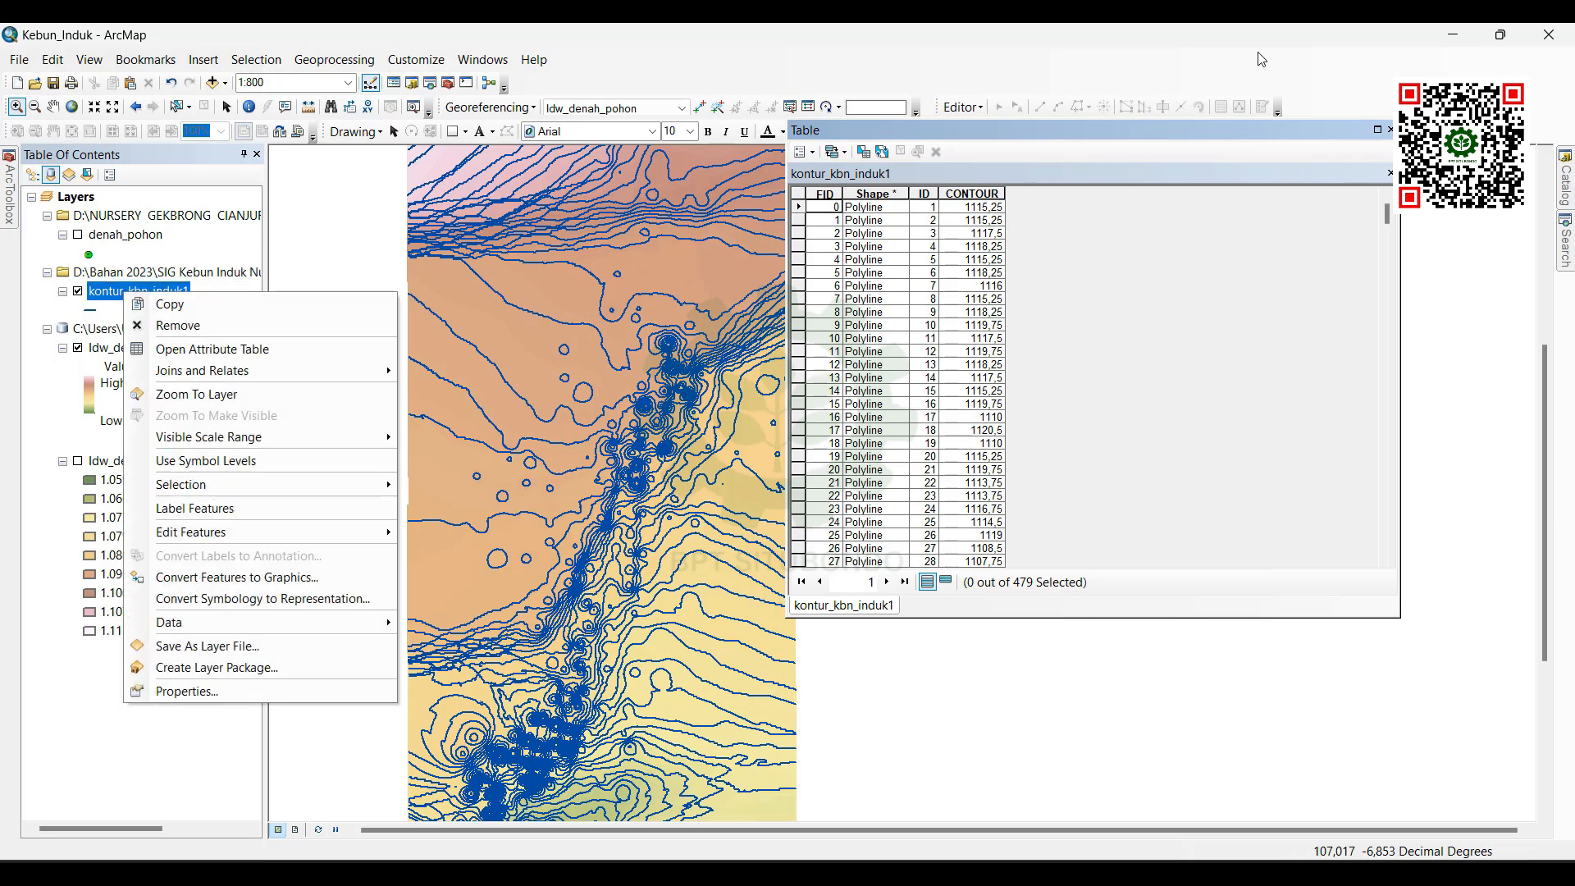
pyautogui.click(1389, 130)
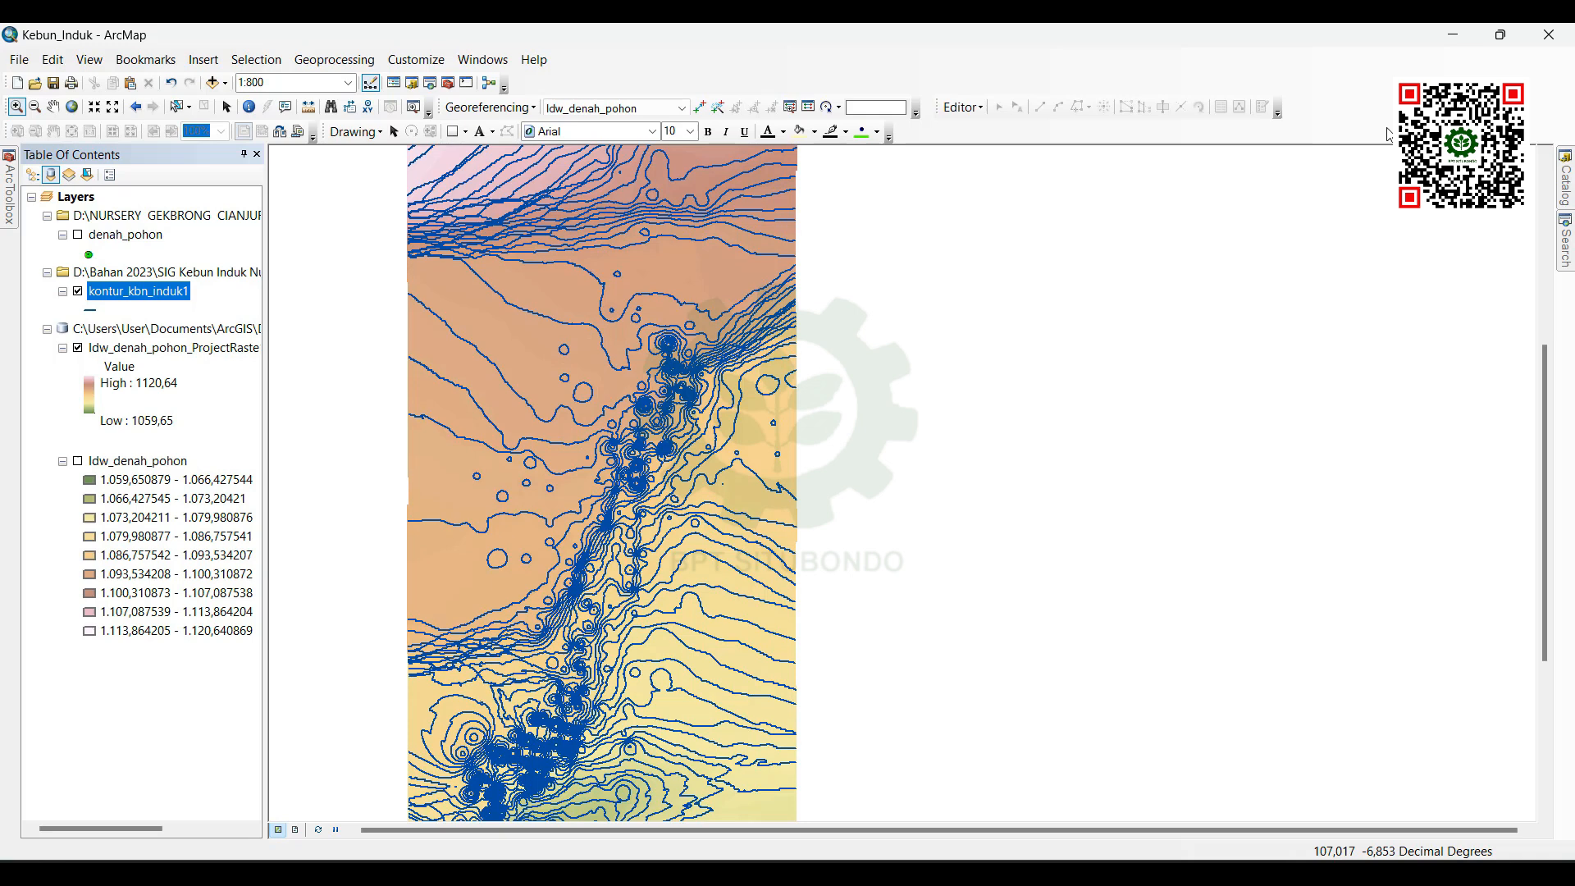
# Step: Turn on labels for the kontur_kbn_induk1 layer and choose CONTOUR as the label field
pyautogui.rightClick(141, 292)
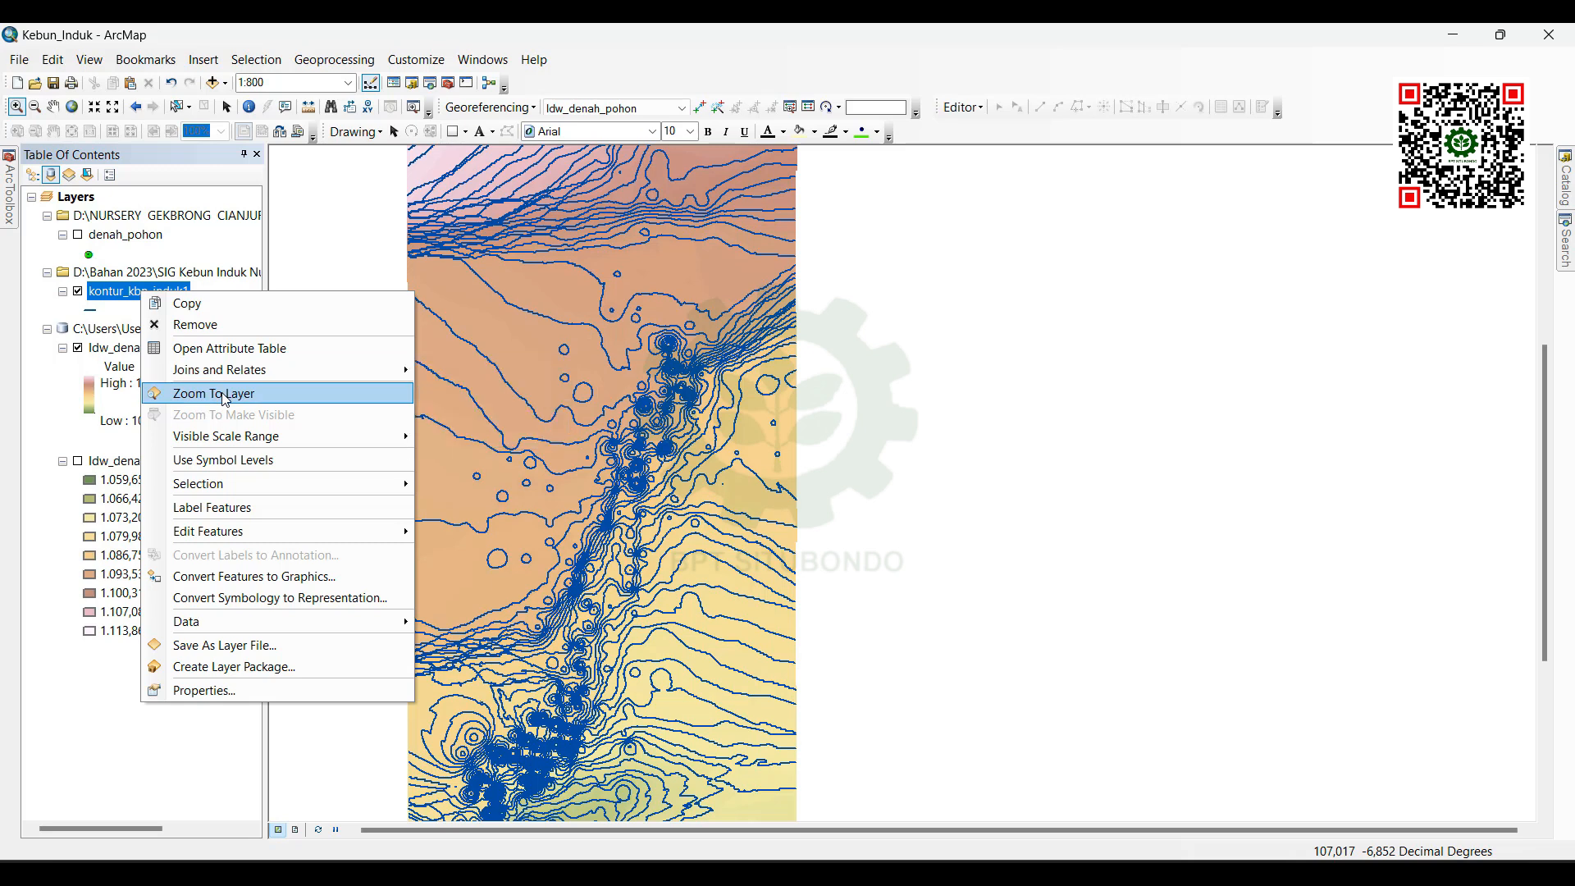
pyautogui.click(220, 508)
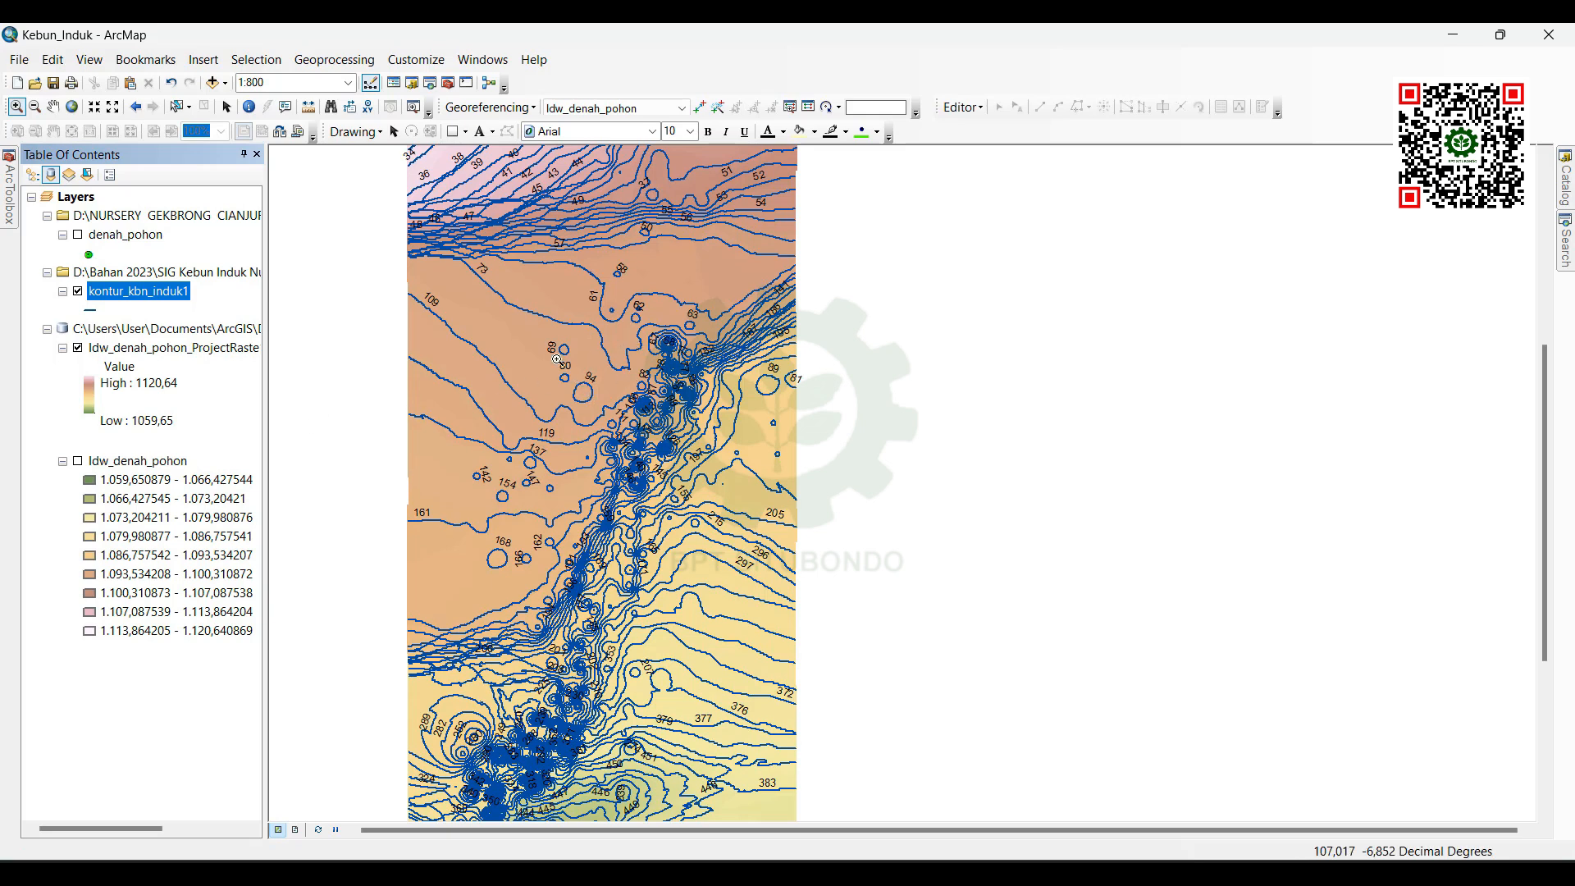
pyautogui.doubleClick(165, 298)
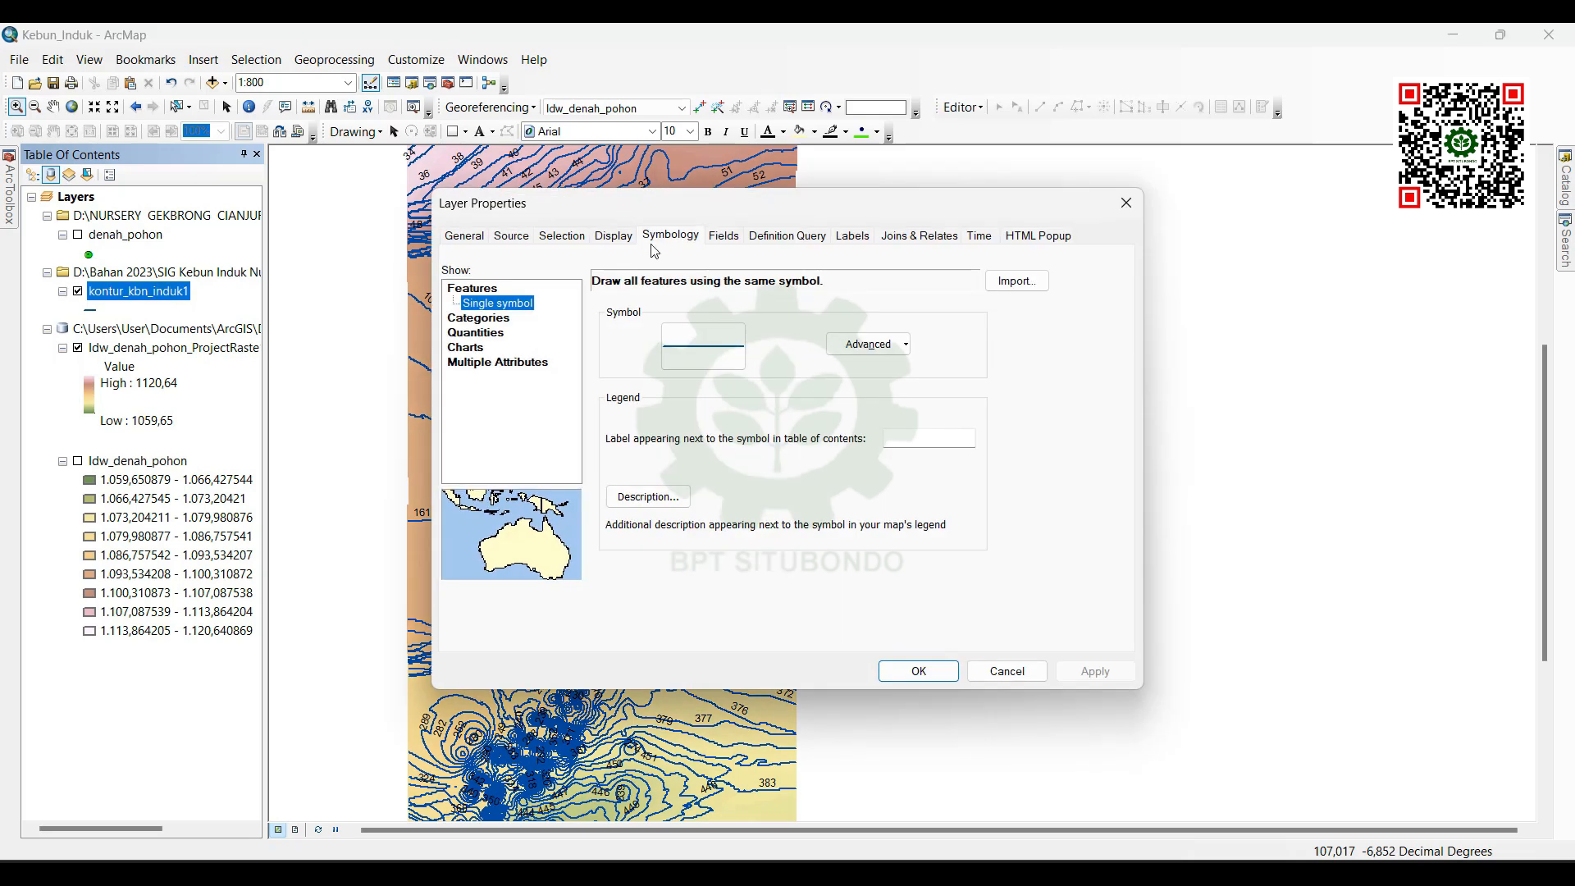
pyautogui.click(852, 236)
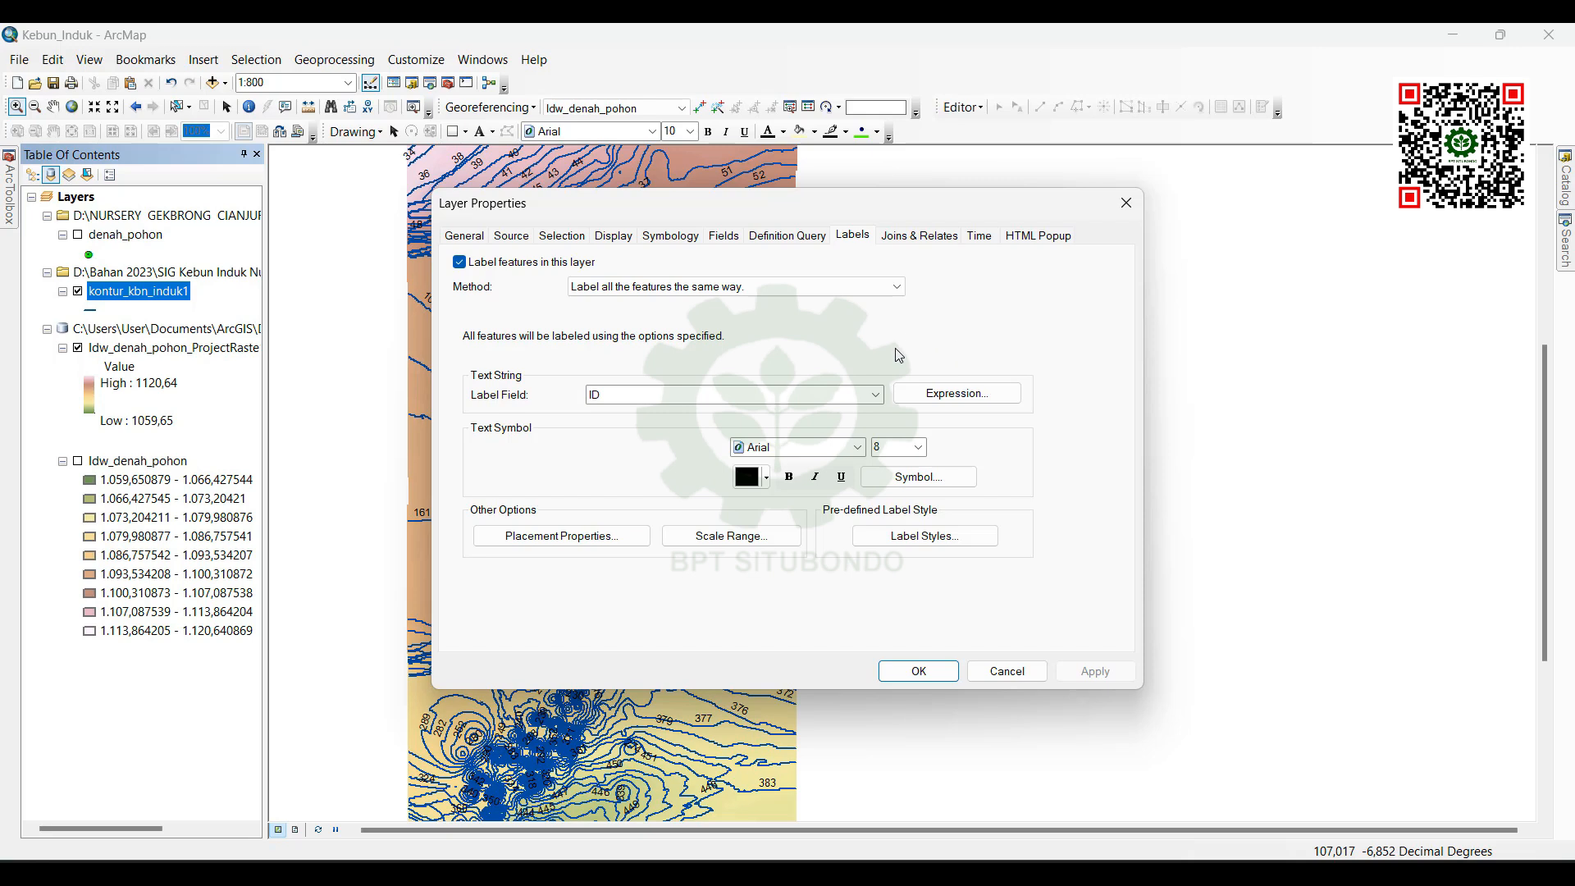
pyautogui.click(877, 396)
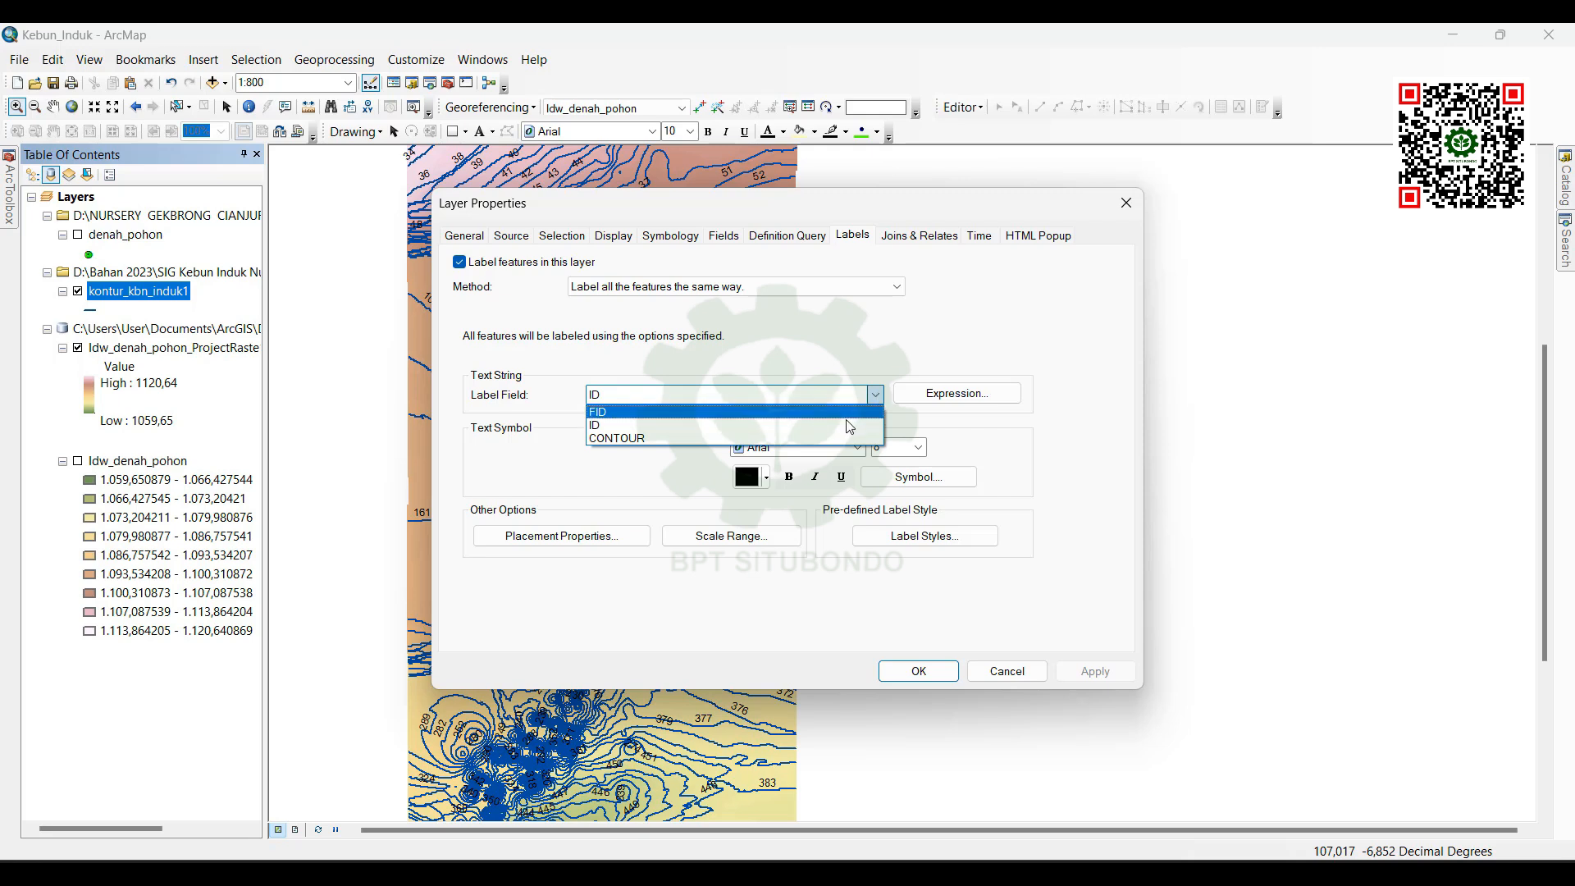
pyautogui.click(838, 439)
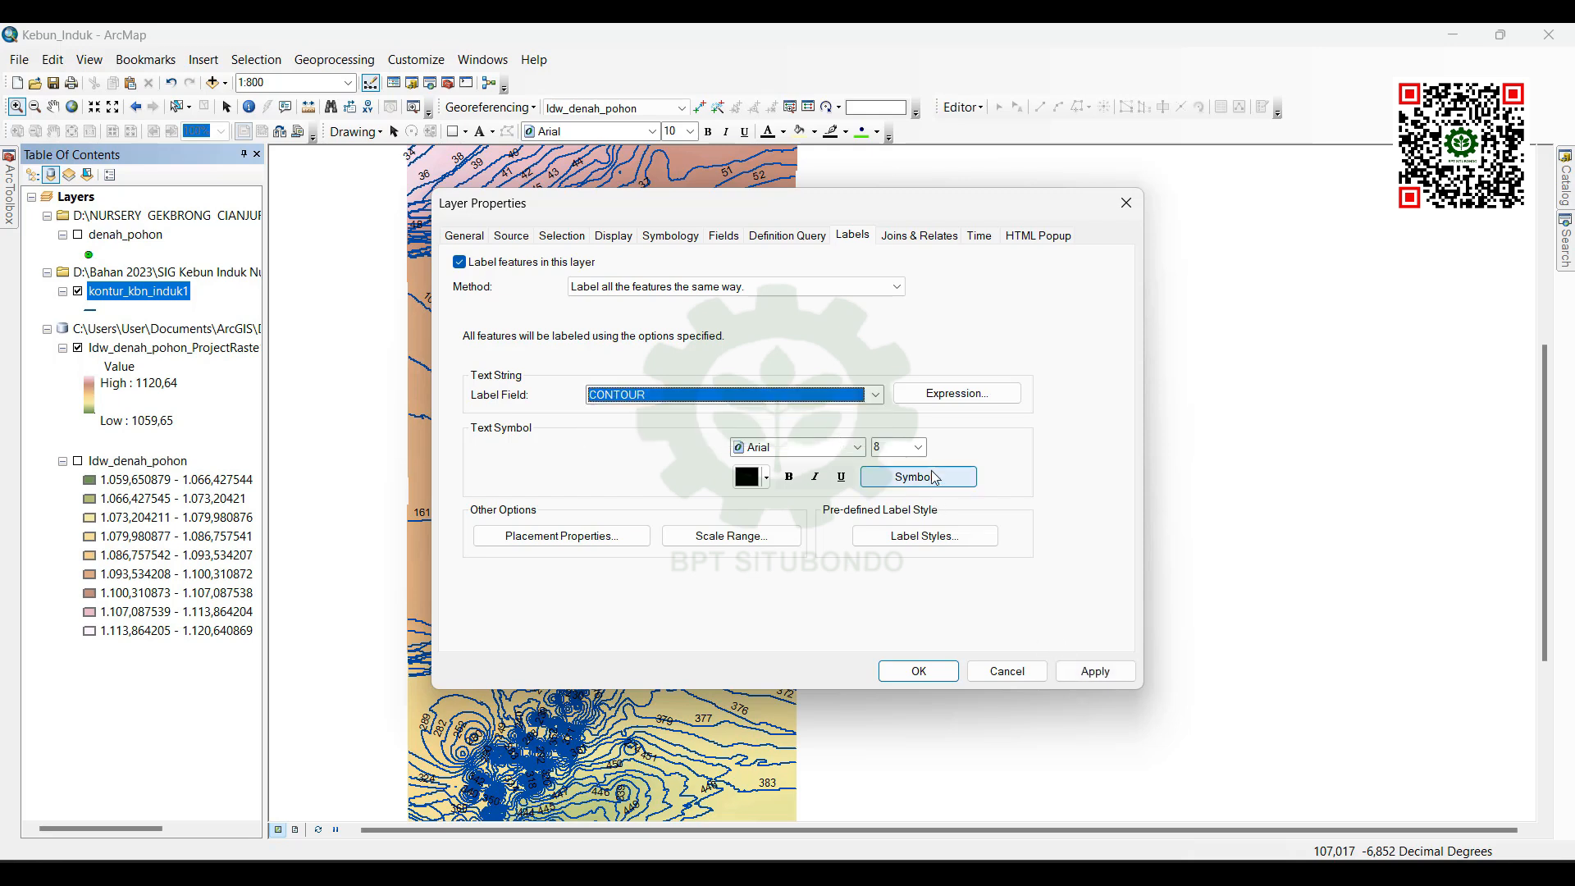
# Step: Set the contour label text size to 6 and apply the label settings to the layer
pyautogui.click(920, 447)
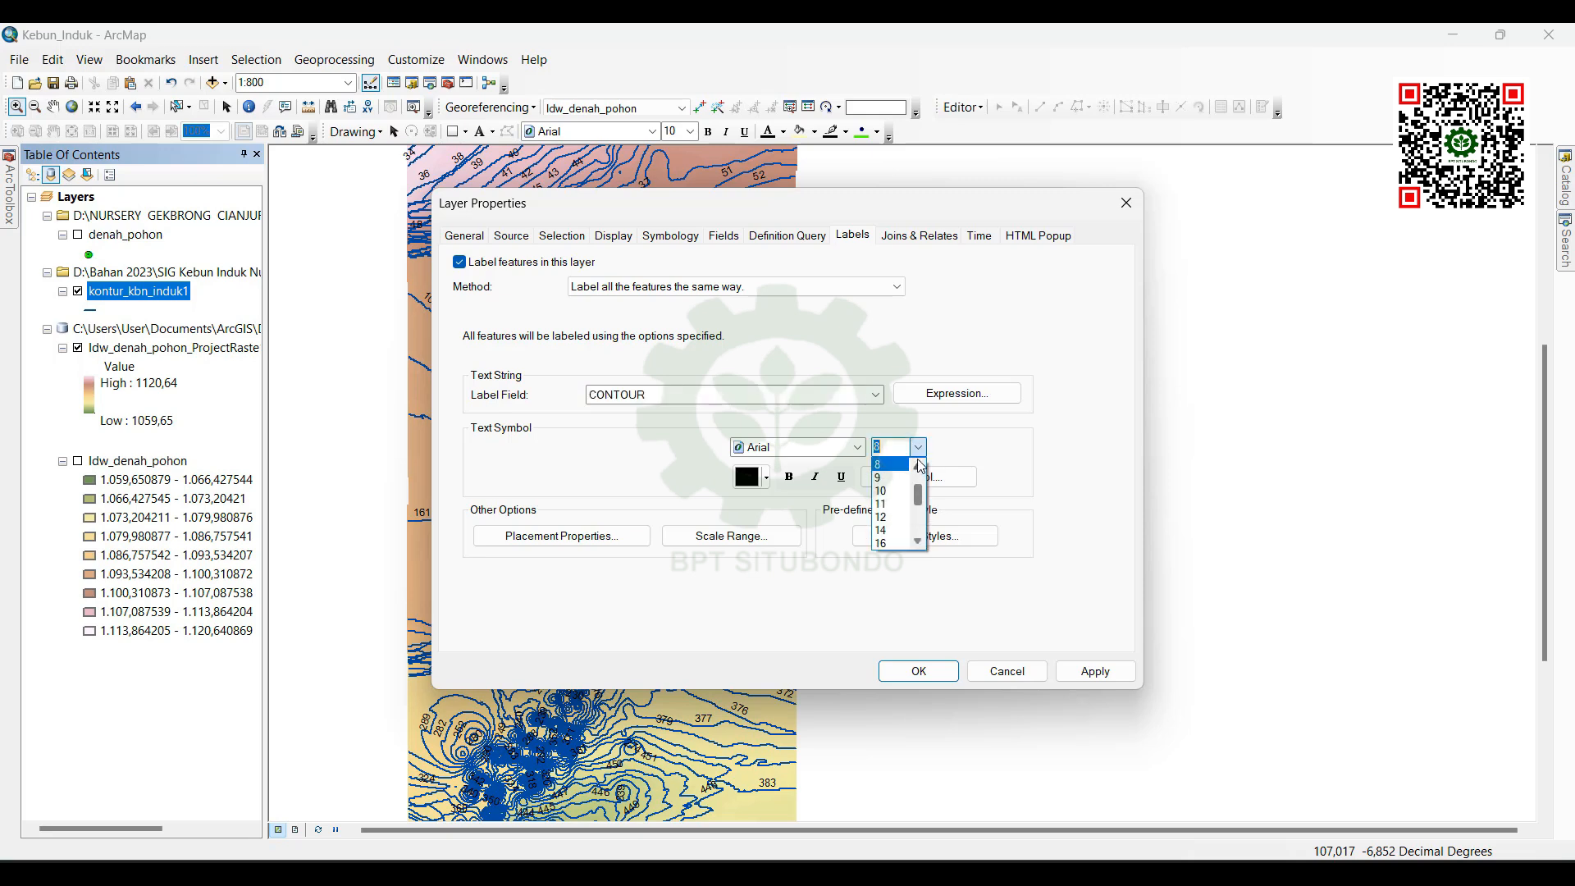
pyautogui.write('6')
pyautogui.click(1099, 676)
pyautogui.click(1099, 676)
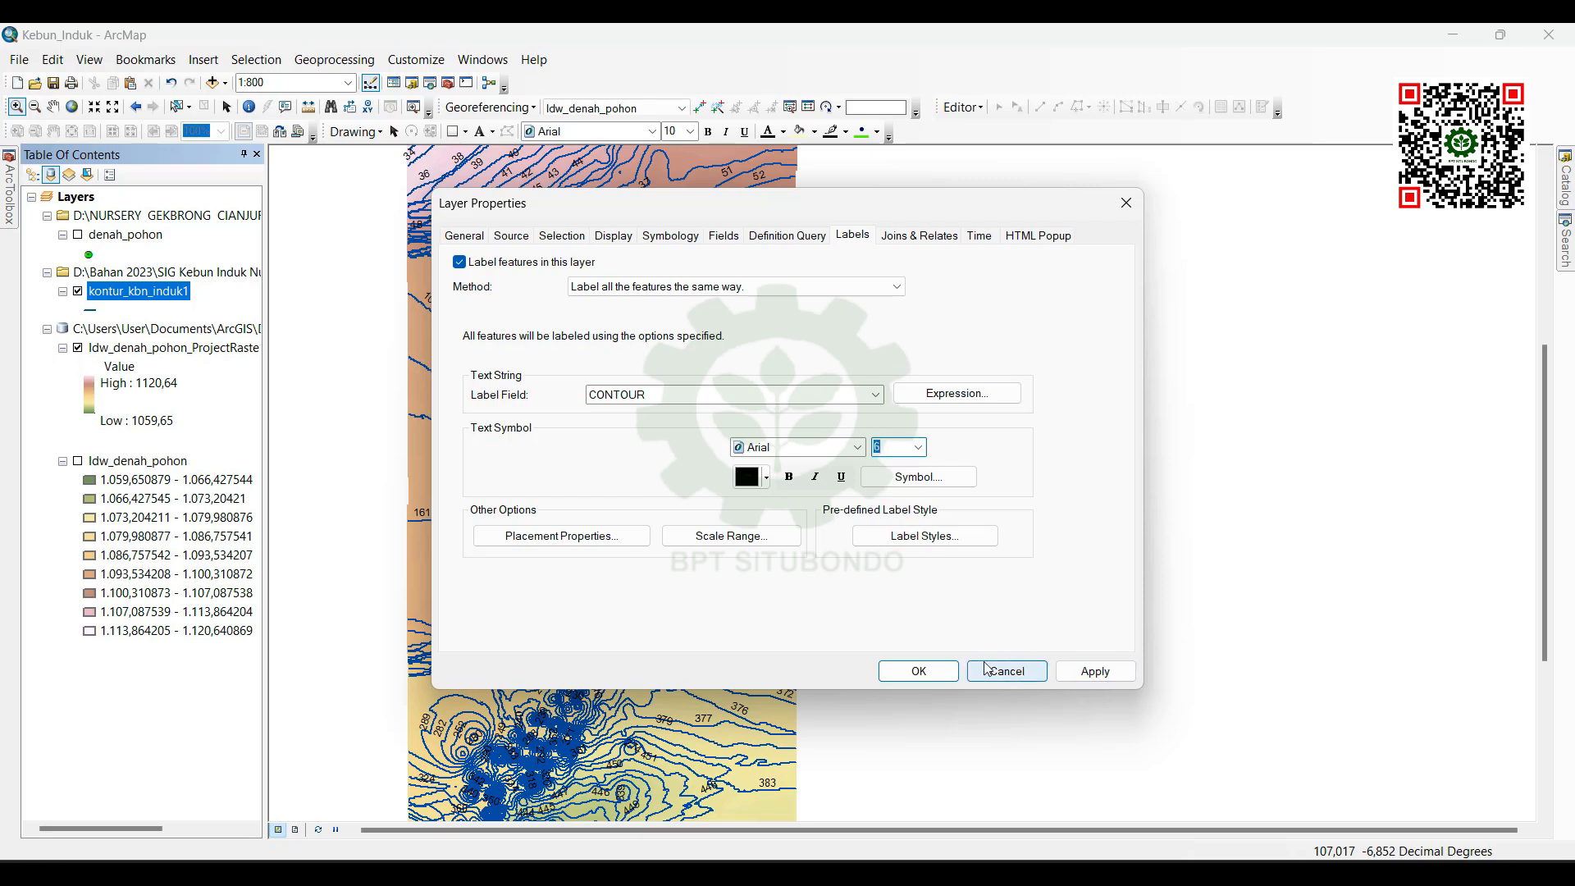
pyautogui.click(919, 672)
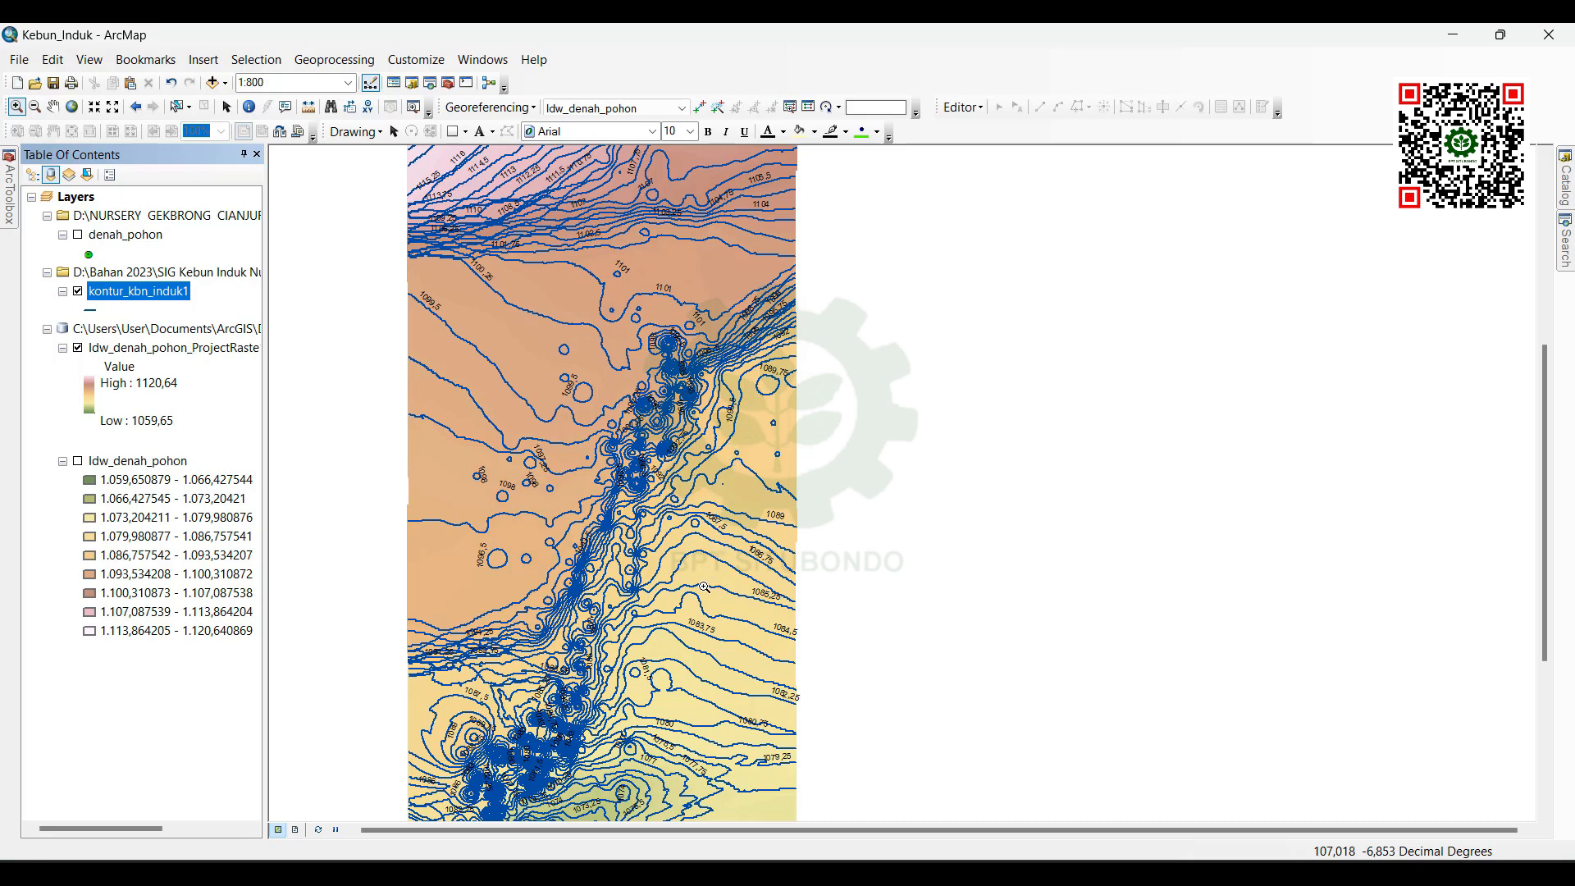
# Step: Turn off the labels of the kontur_kbn_induk1 layer and open its attribute table
pyautogui.rightClick(164, 292)
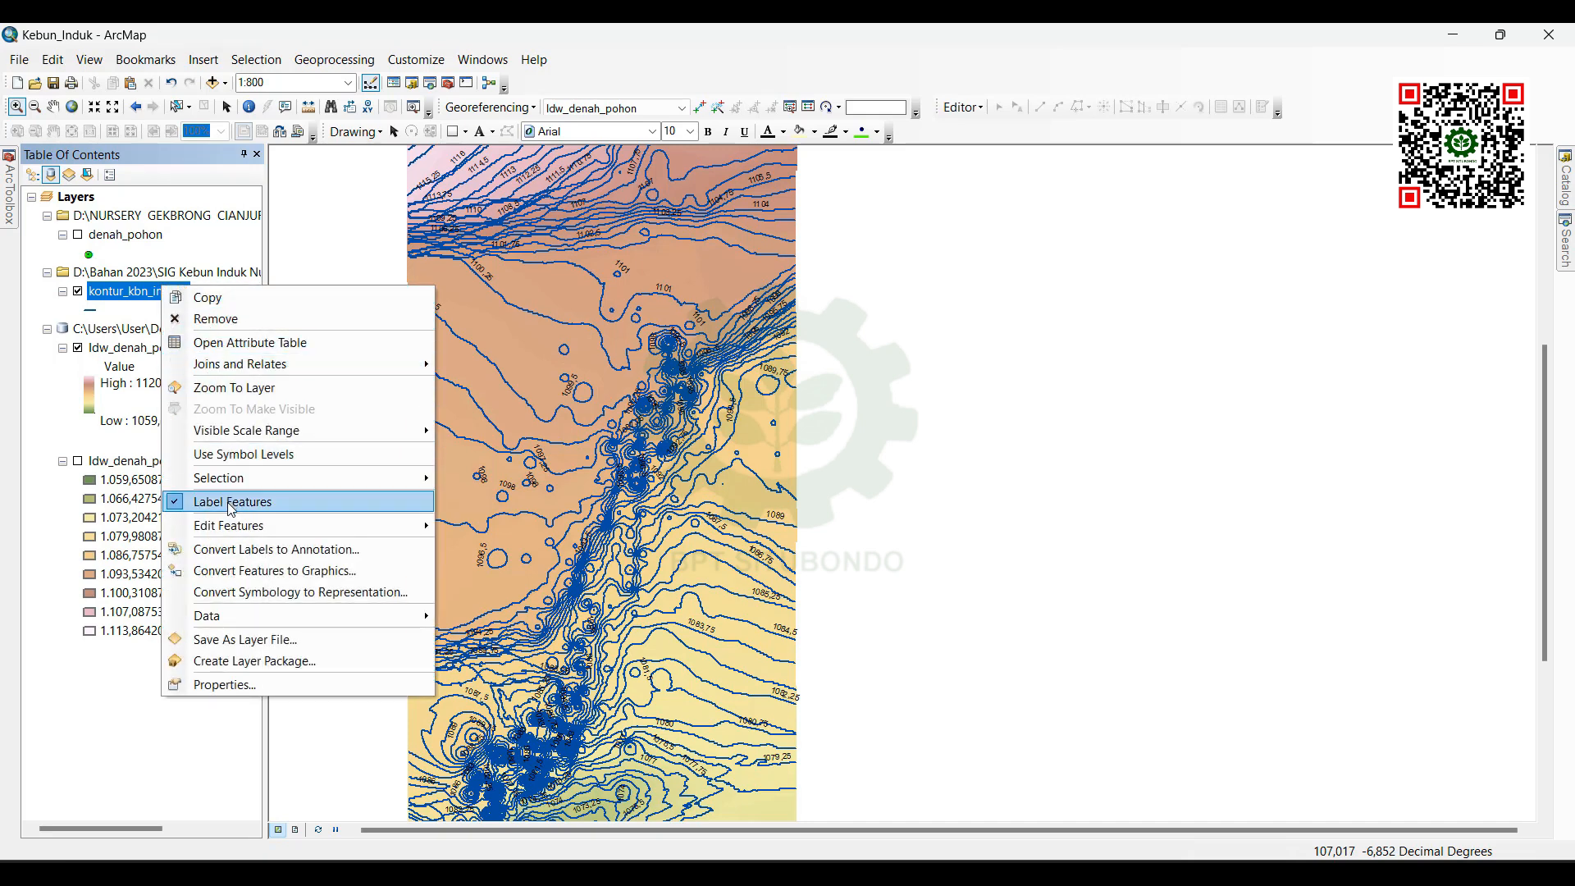
pyautogui.click(232, 503)
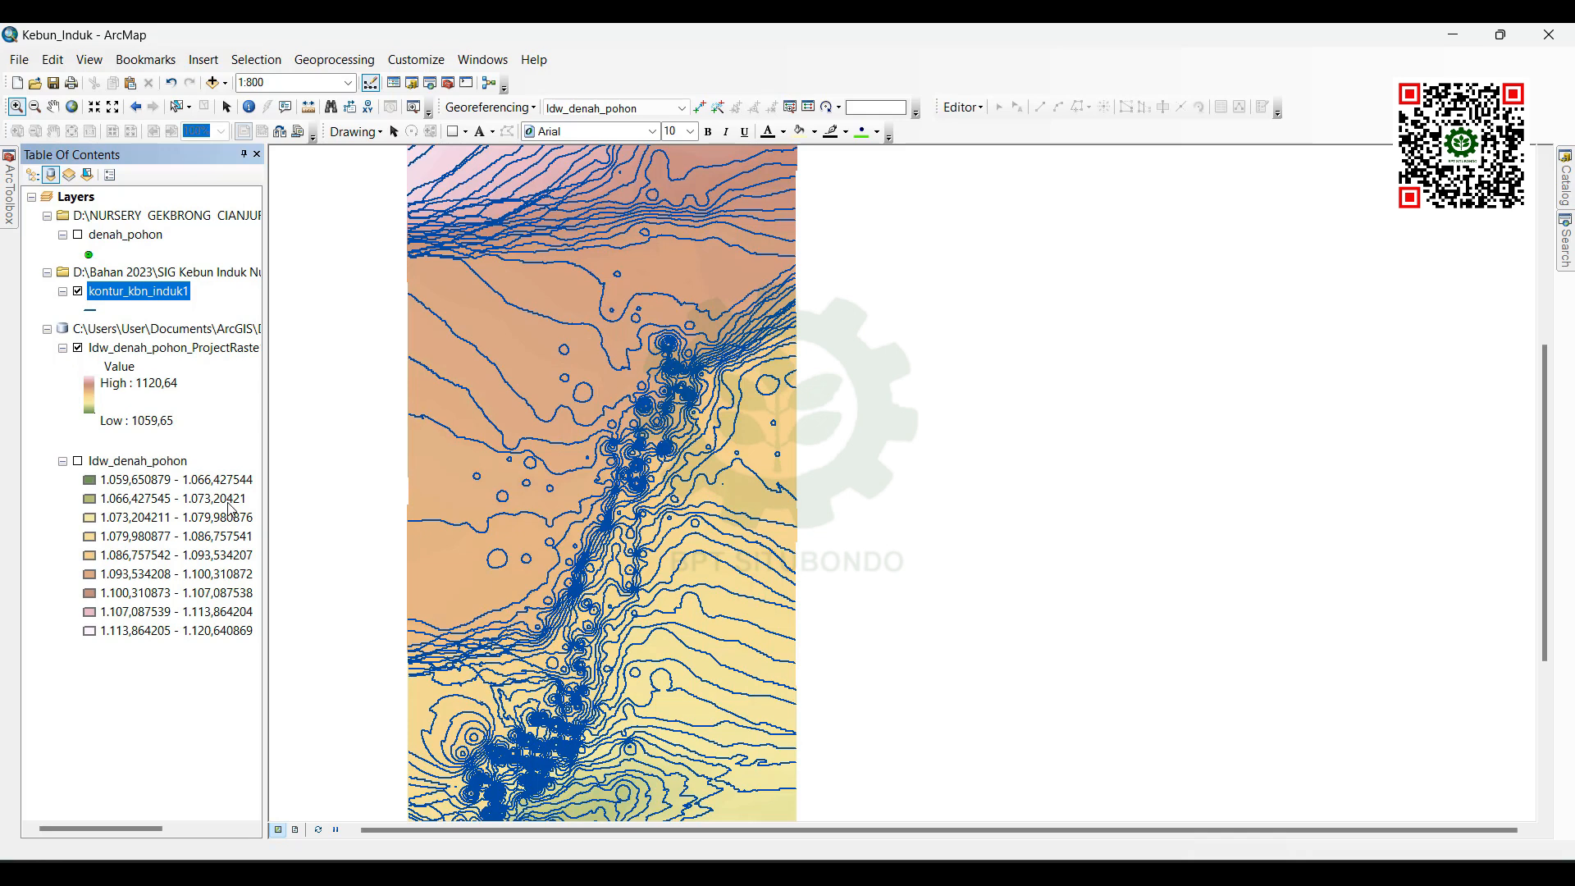
pyautogui.rightClick(182, 299)
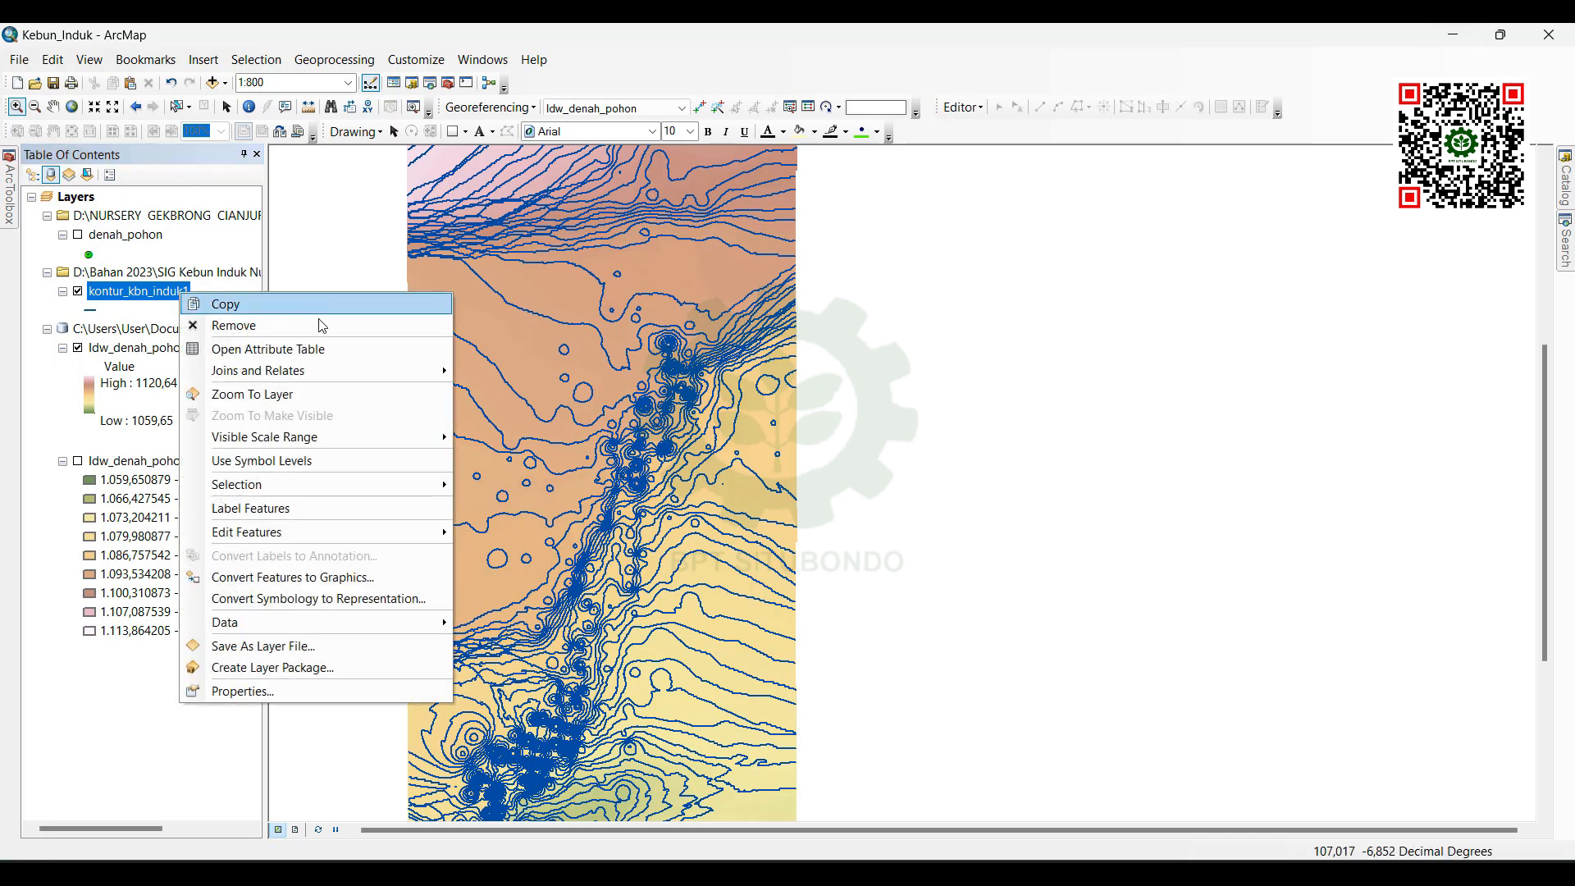
pyautogui.click(336, 349)
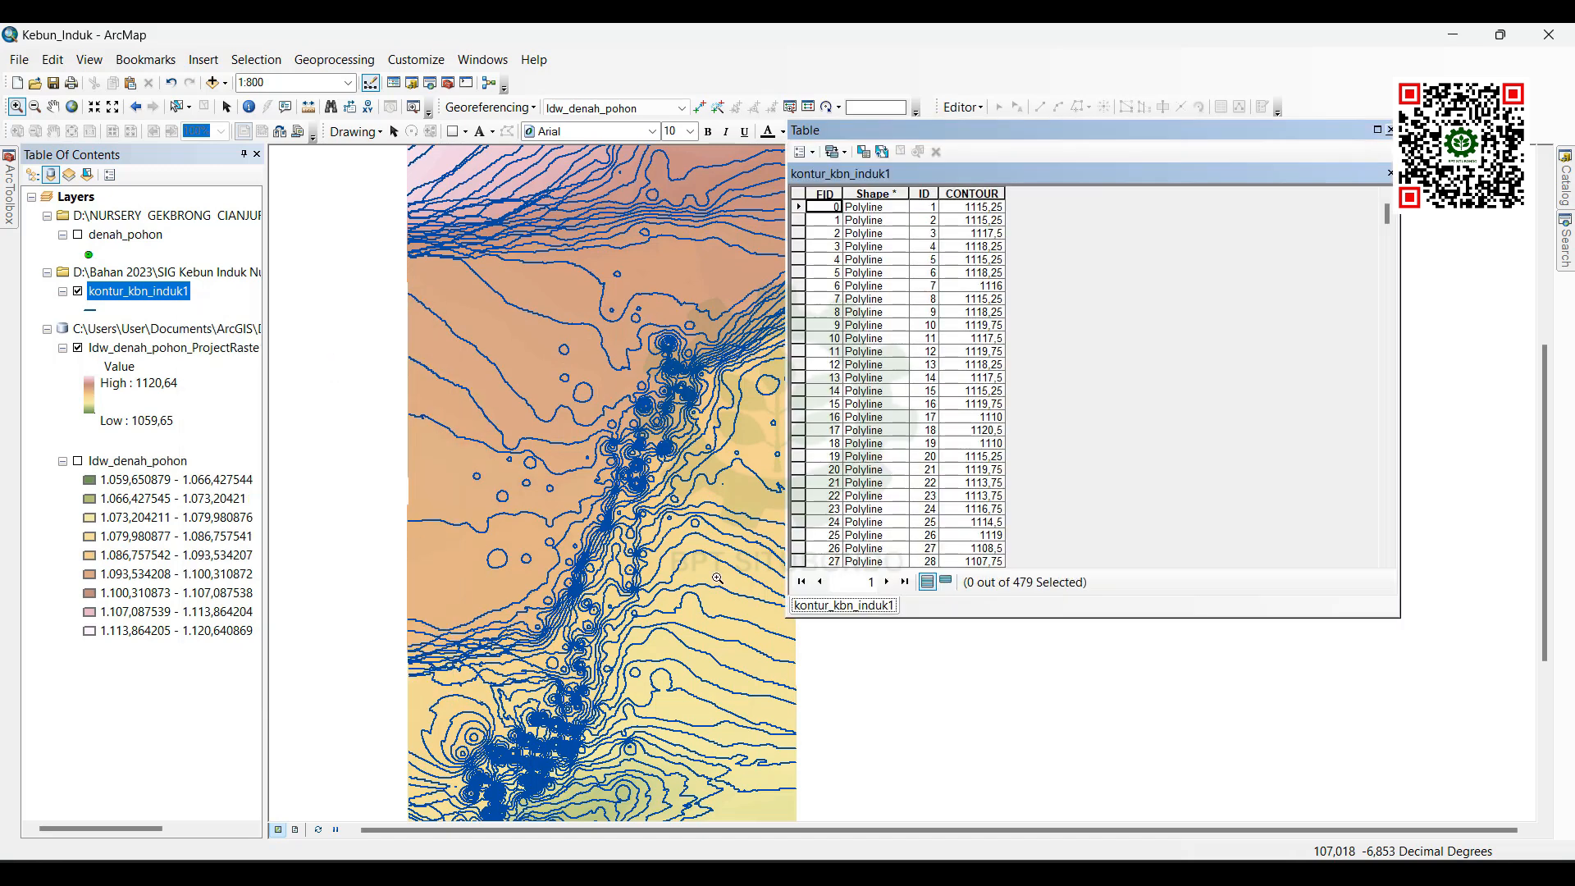
# Step: Add a Short Integer field named ktgri_kontur to the kontur_kbn_induk1 attribute table, accepting the shortened name ktgri_kont
pyautogui.click(813, 151)
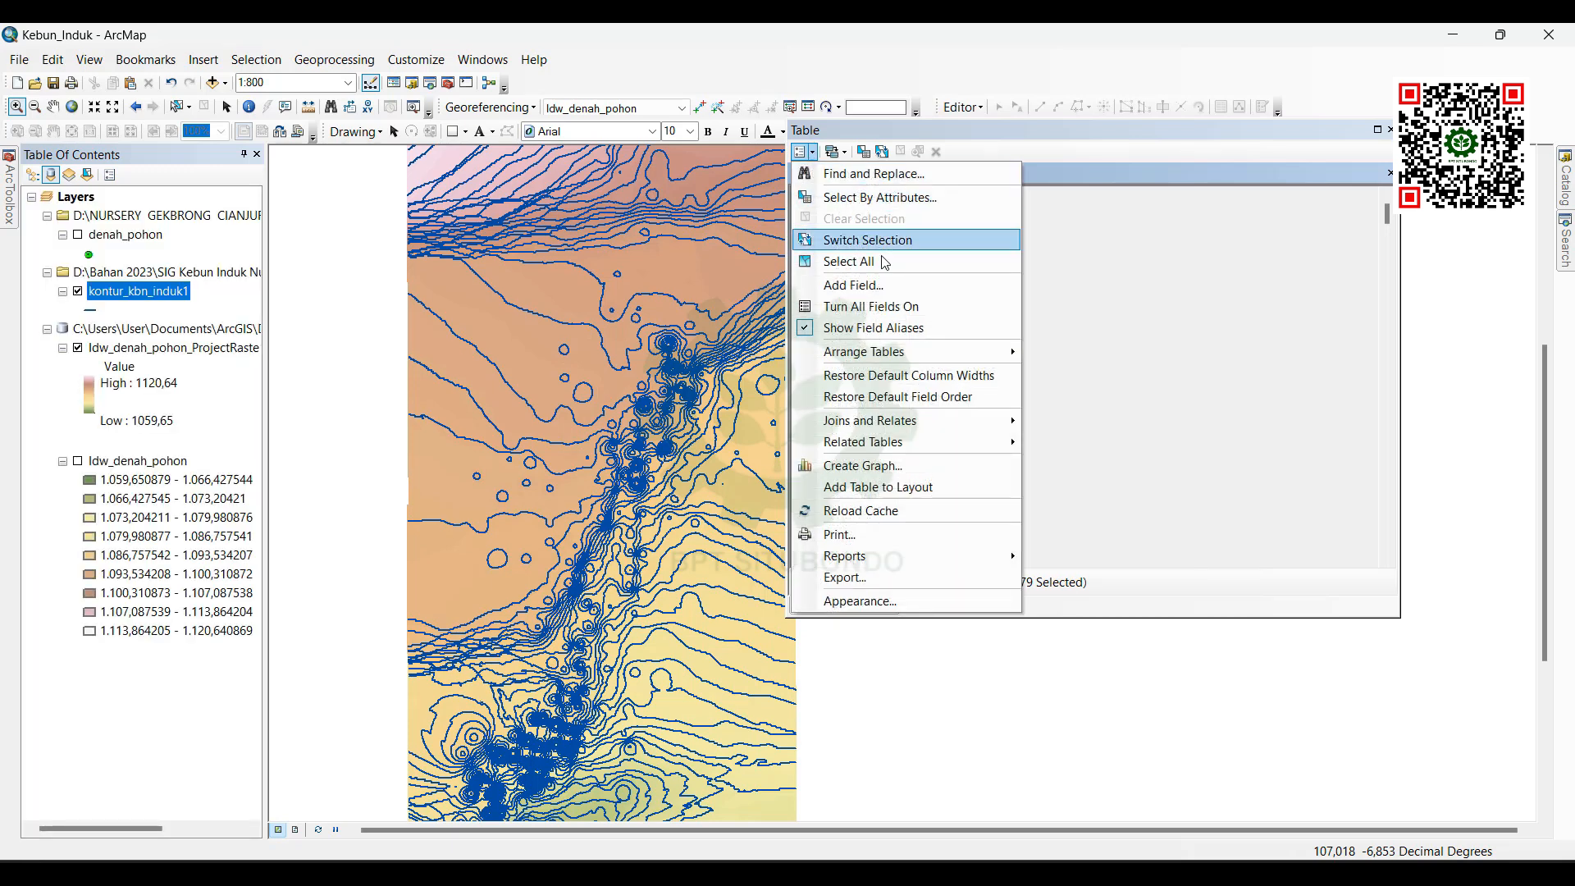
pyautogui.click(871, 286)
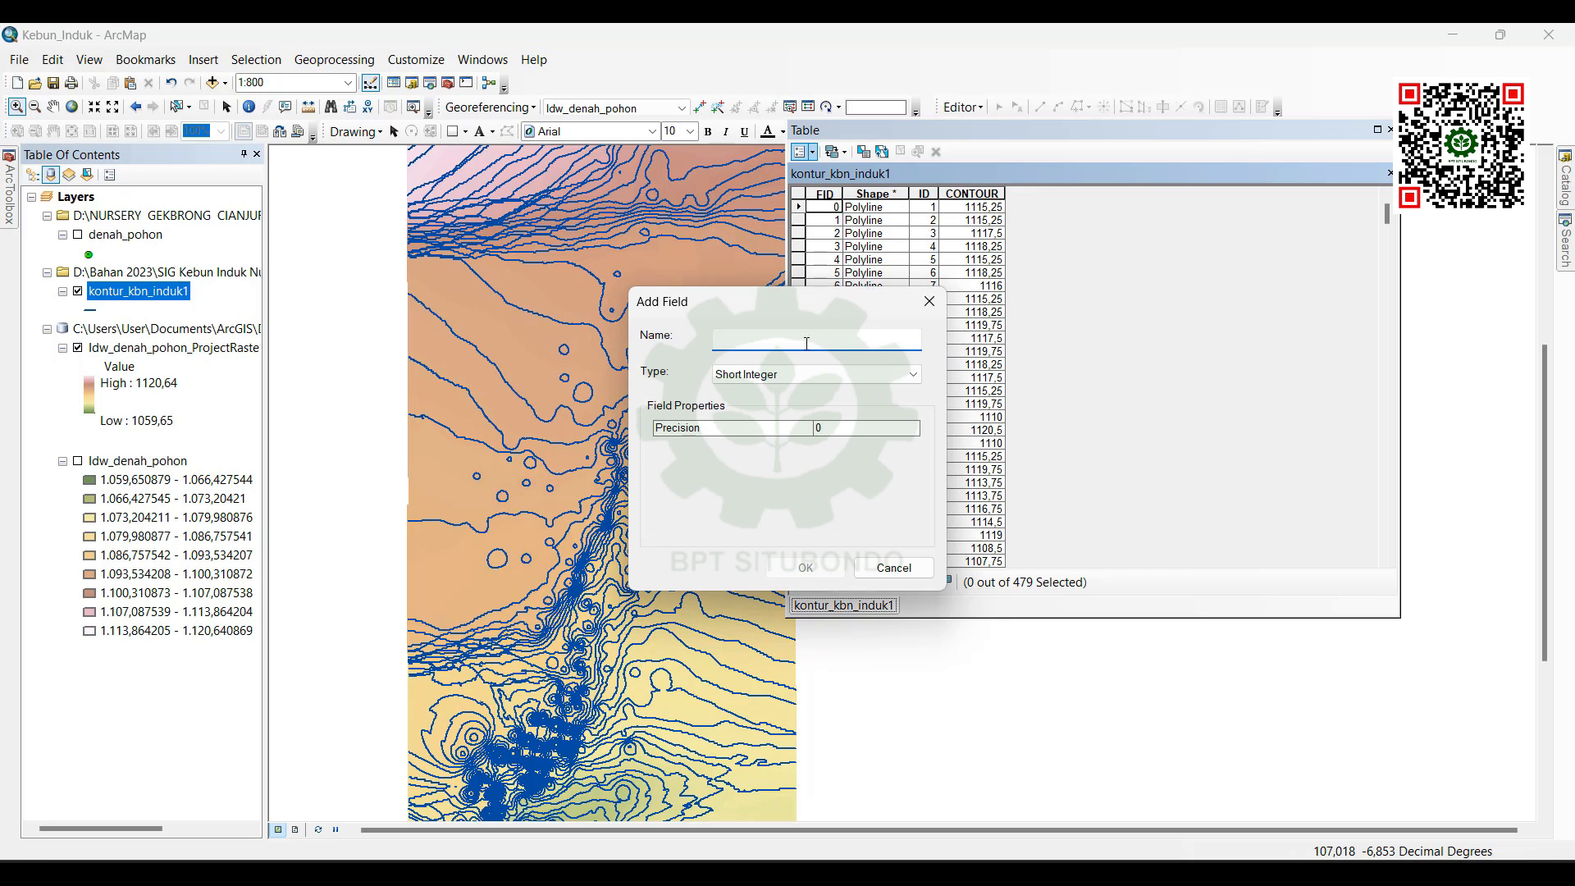
pyautogui.write('k')
pyautogui.write('r')
pyautogui.press('BackSpace')
pyautogui.press('BackSpace')
pyautogui.press('BackSpace')
pyautogui.write('tgri_kontur')
pyautogui.click(806, 571)
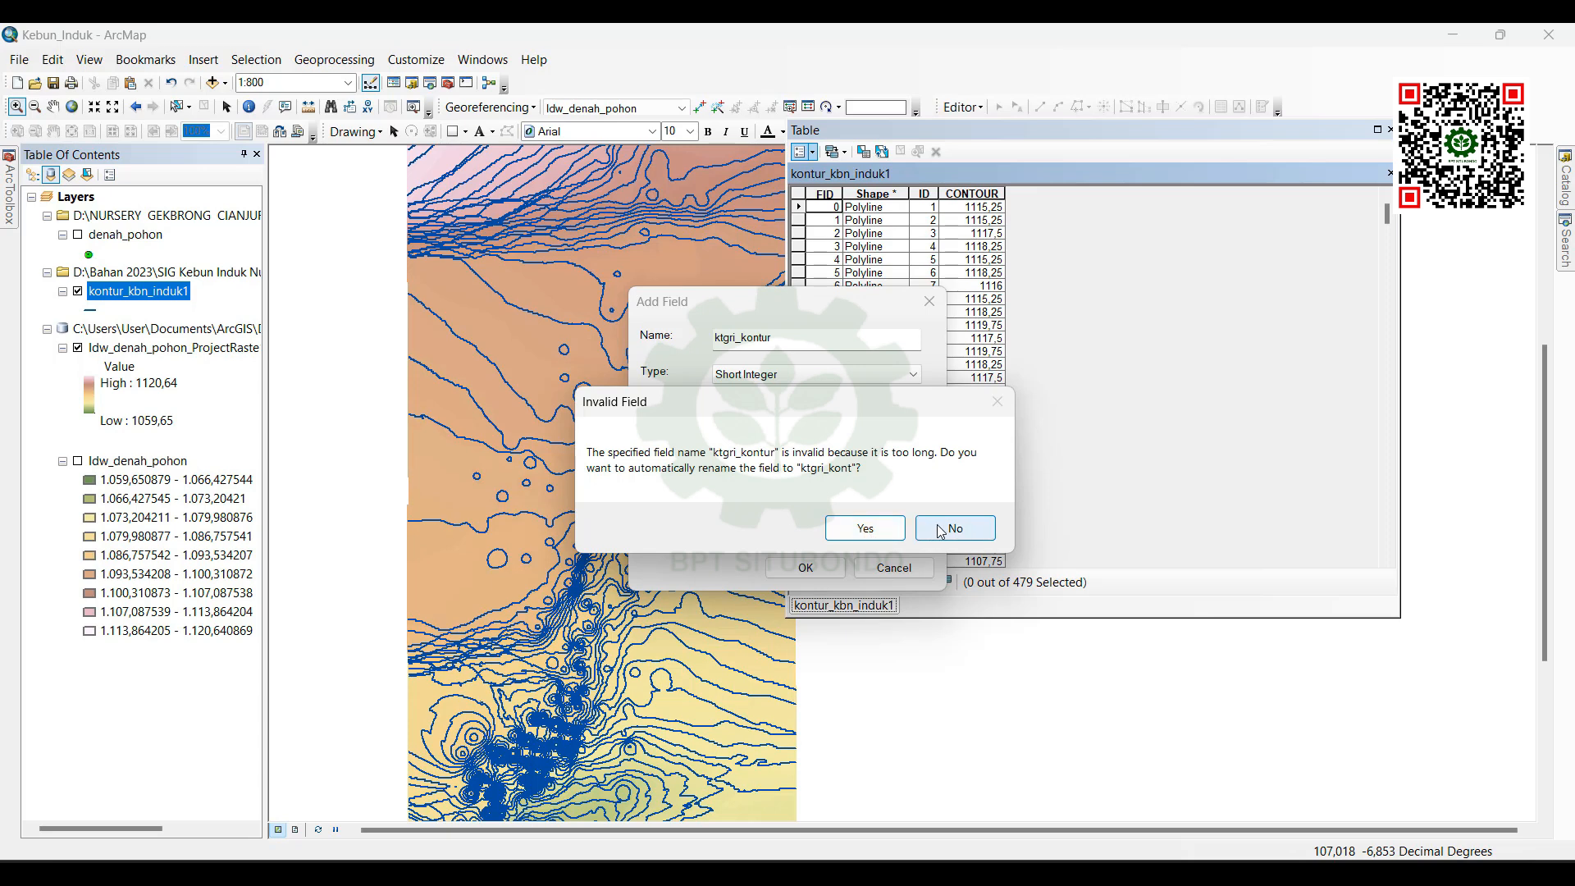
pyautogui.click(867, 529)
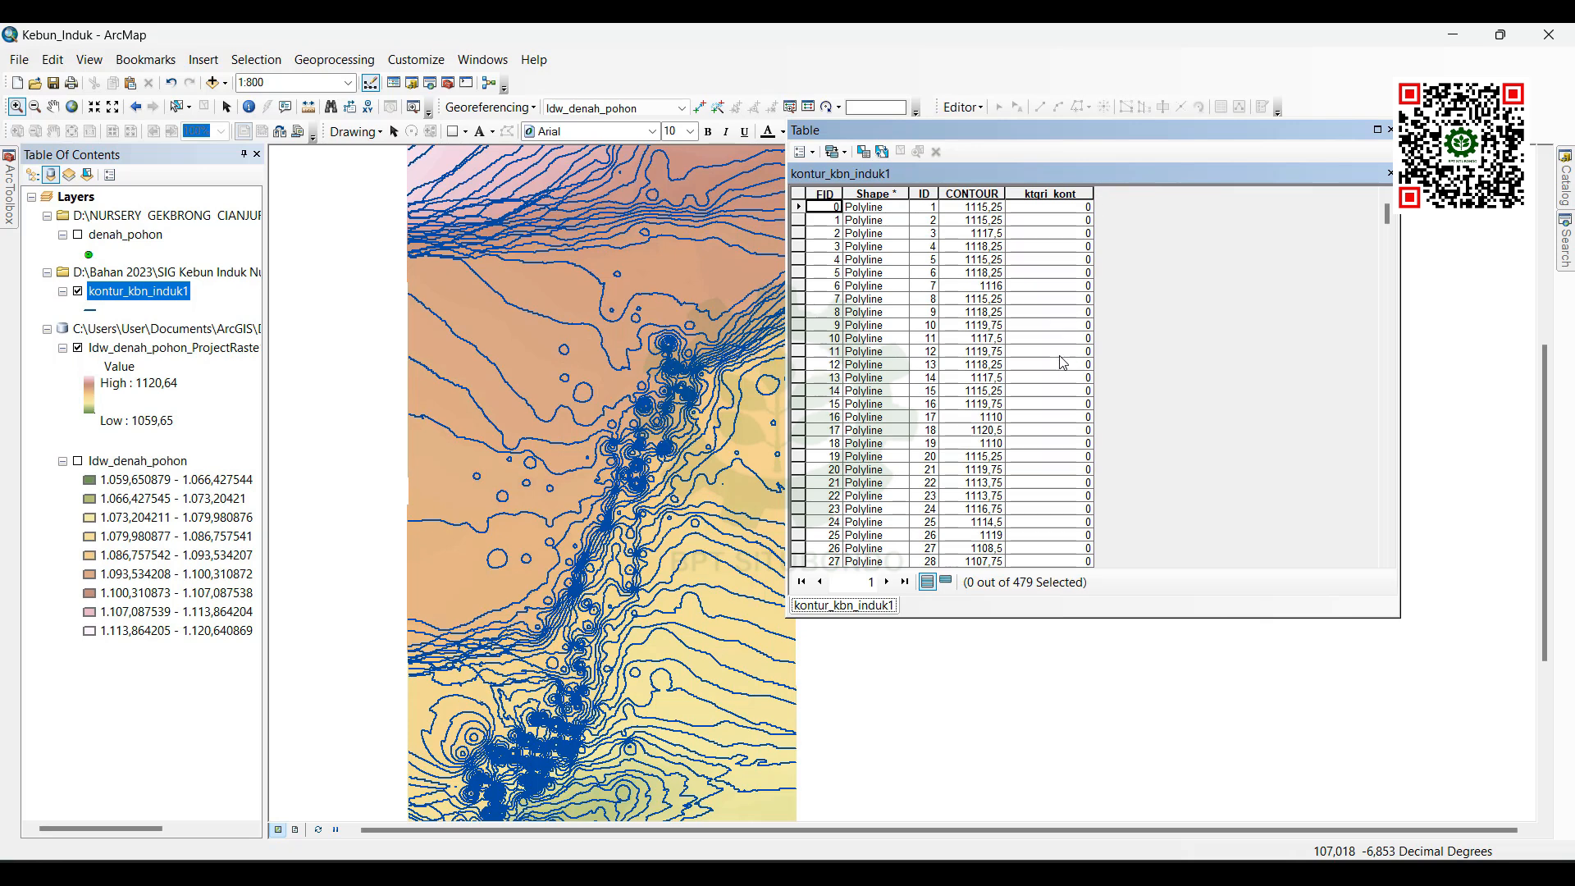
# Step: Try to calculate the ktgri_kont field outside an edit session with the VB Script expression [CONTOUR] mod 3,75 = 0
pyautogui.click(1069, 191)
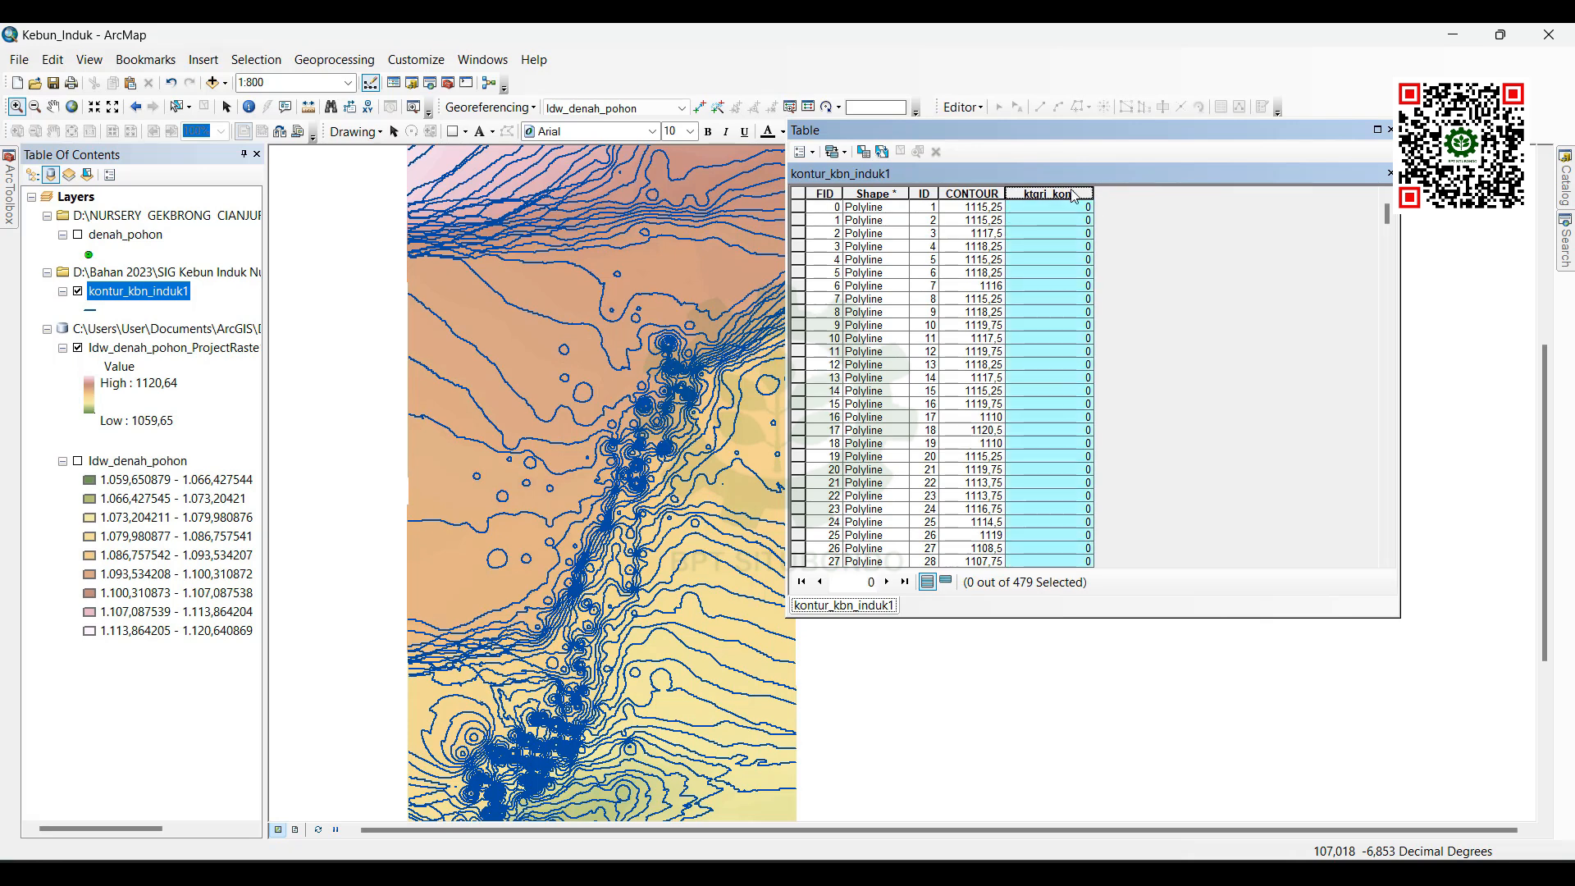
pyautogui.rightClick(1073, 193)
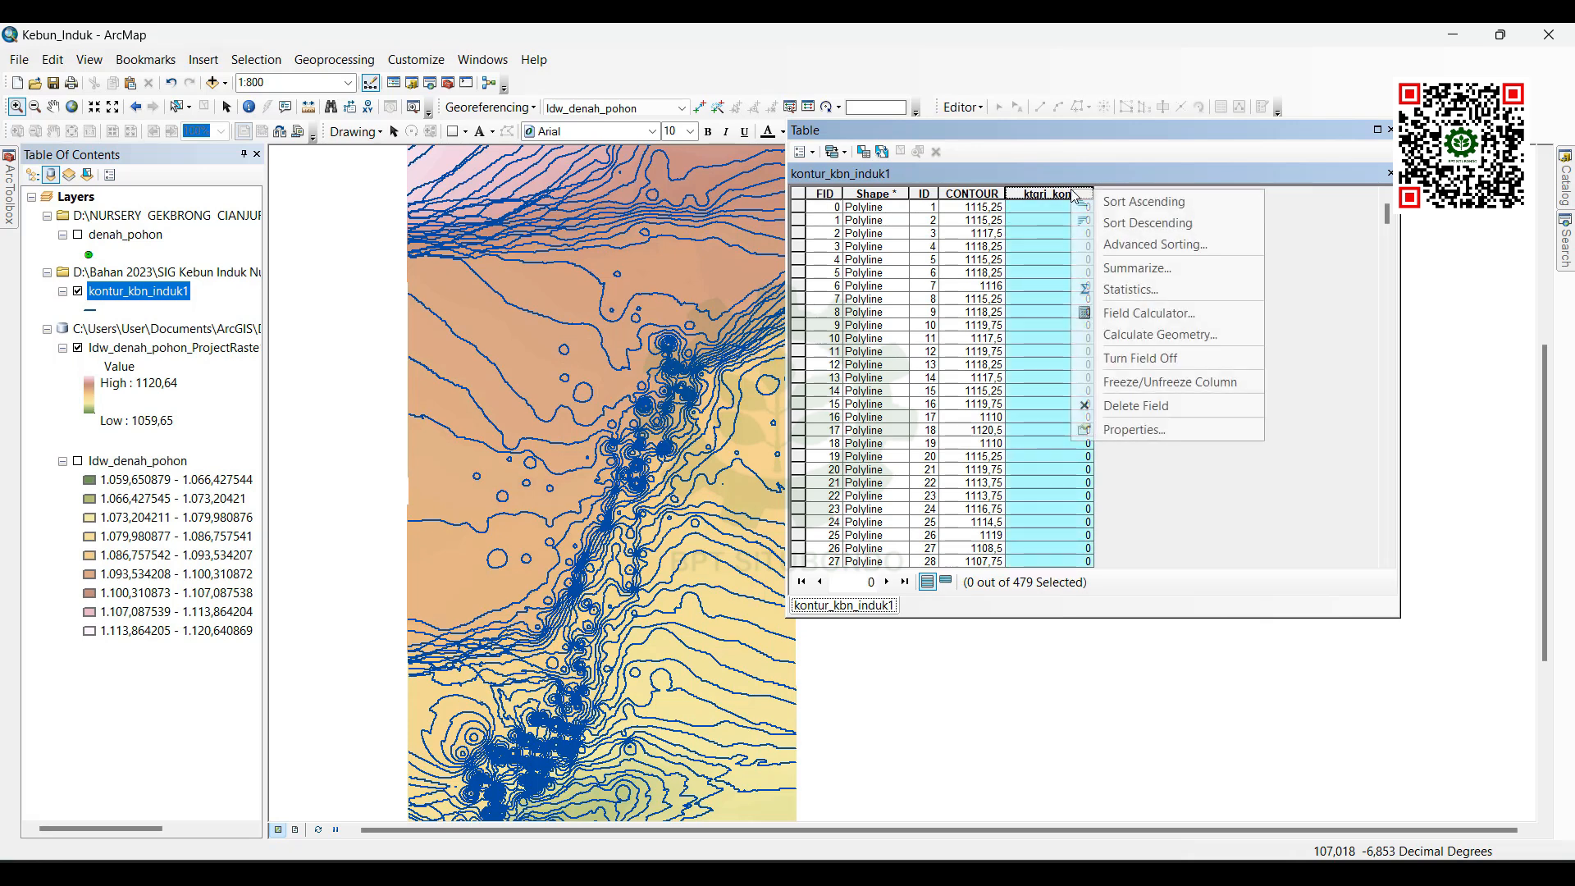
pyautogui.click(1155, 314)
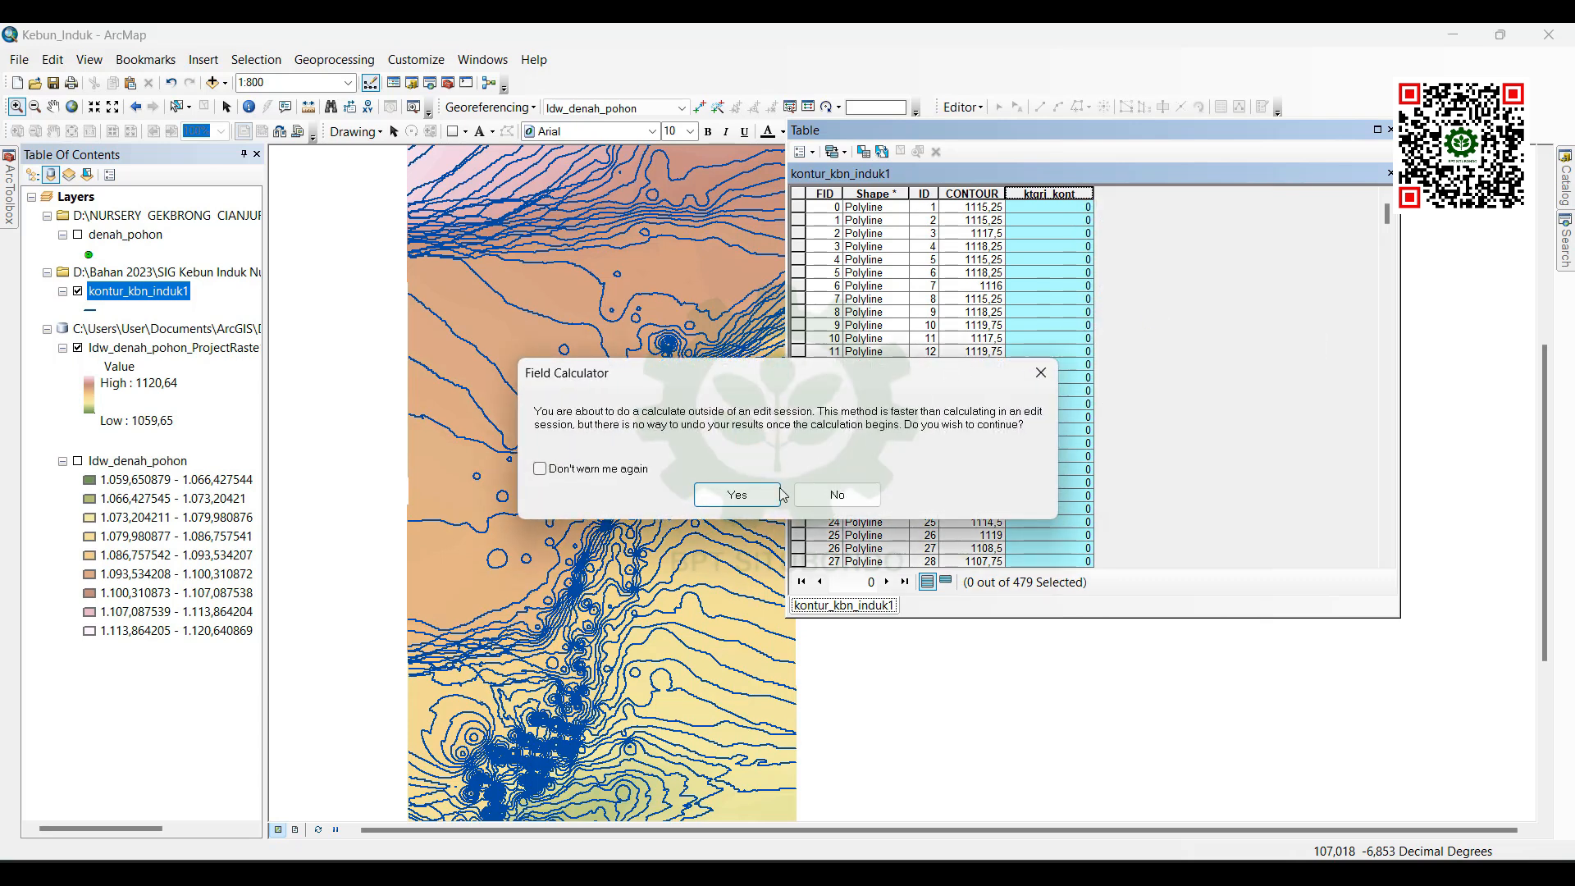
pyautogui.click(737, 494)
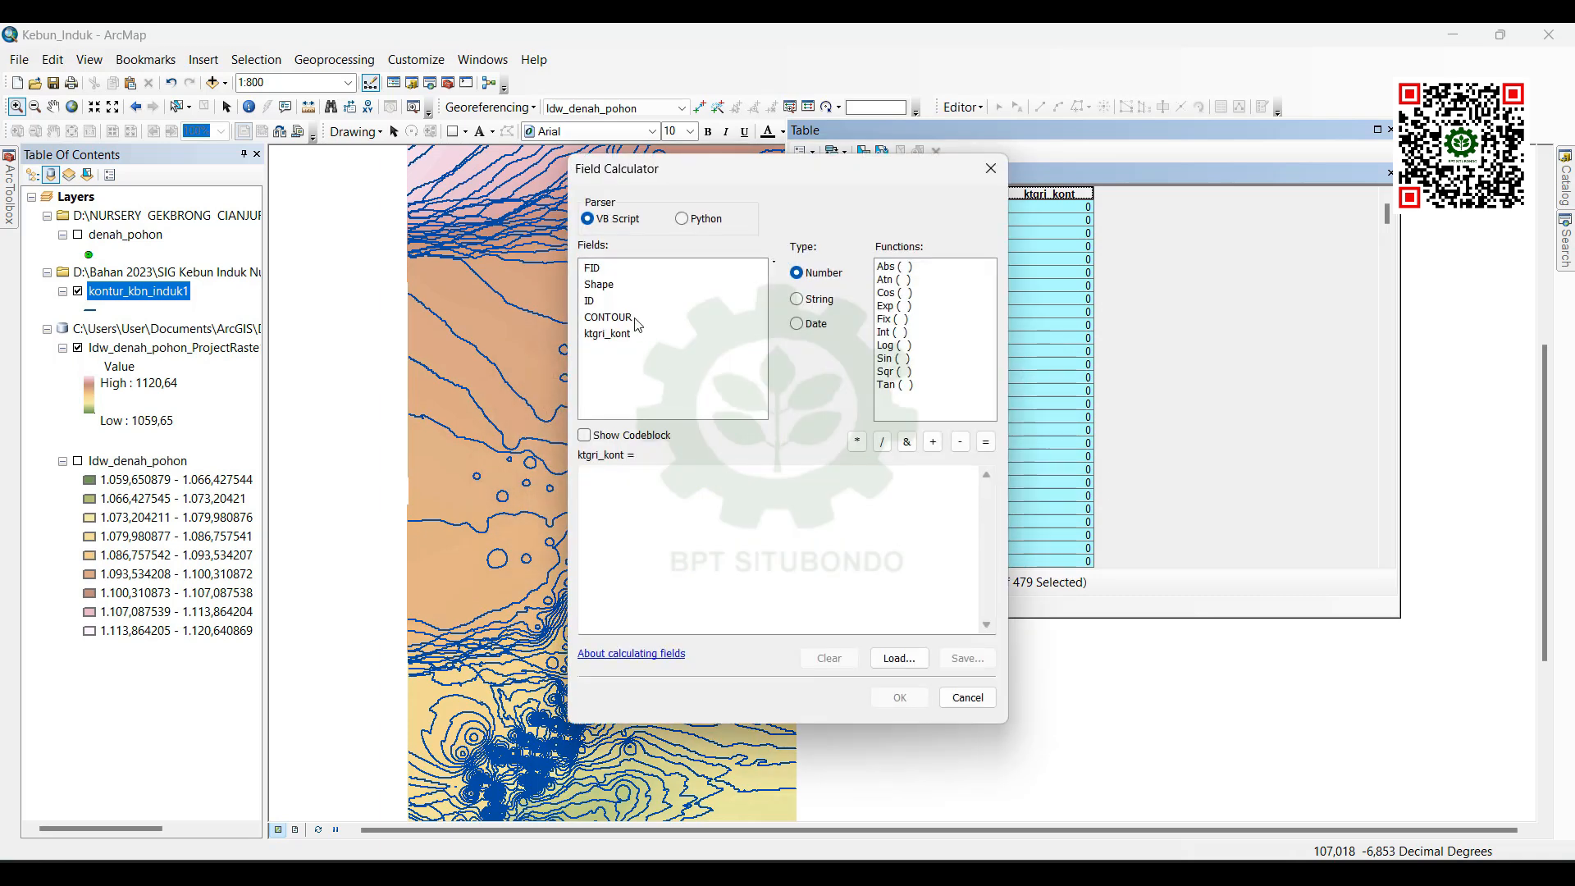
pyautogui.doubleClick(620, 319)
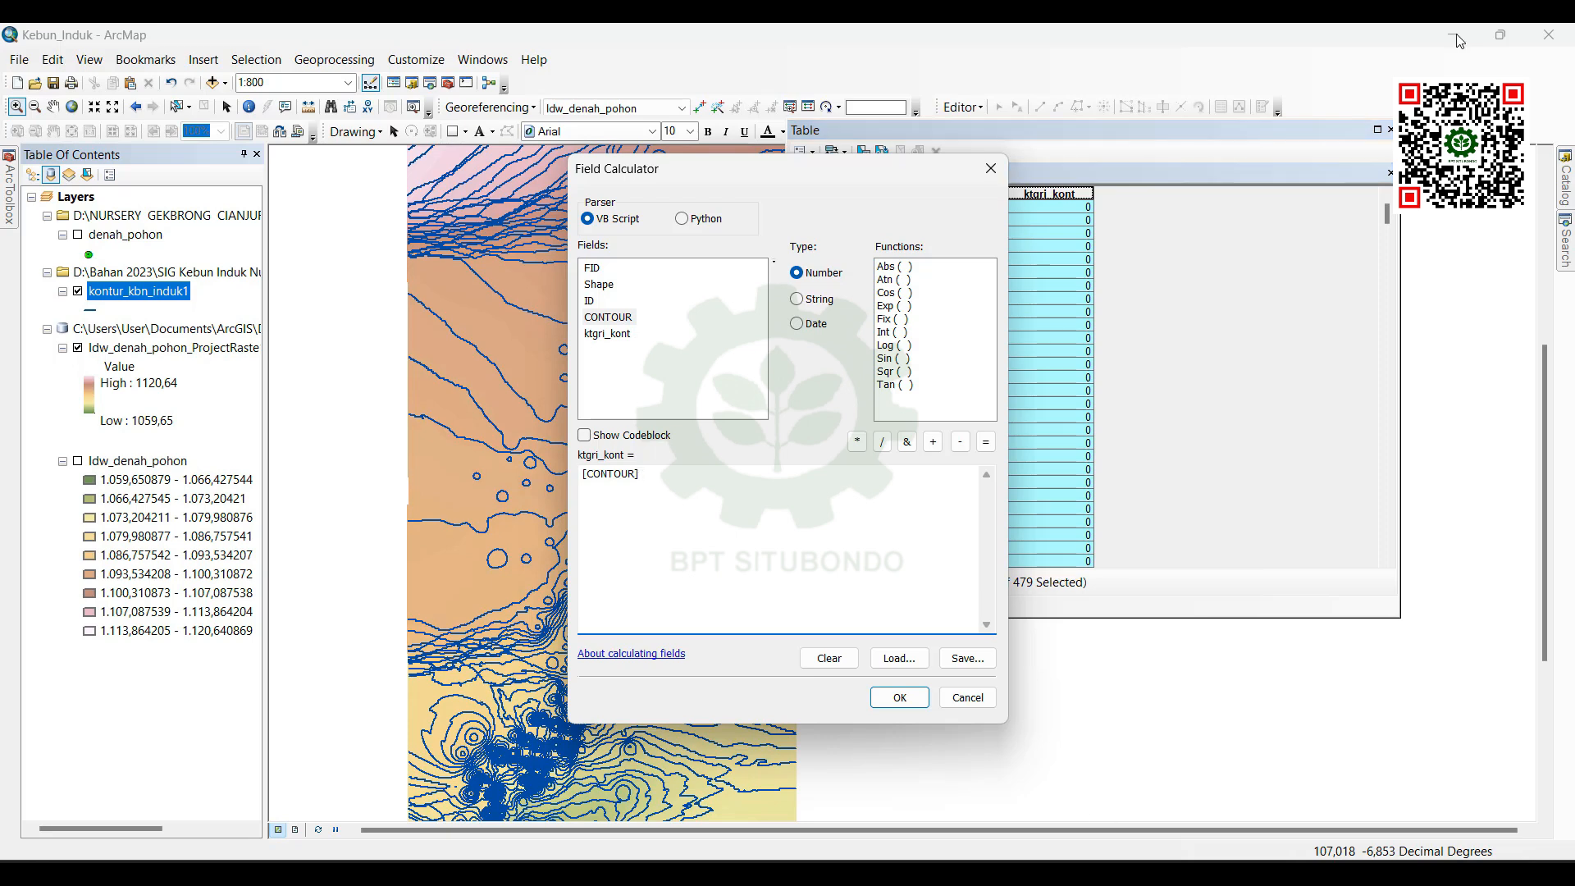
pyautogui.write('mod 3,75=0')
pyautogui.moveTo(667, 473); pyautogui.dragTo(692, 475)
pyautogui.click(692, 475)
pyautogui.click(900, 698)
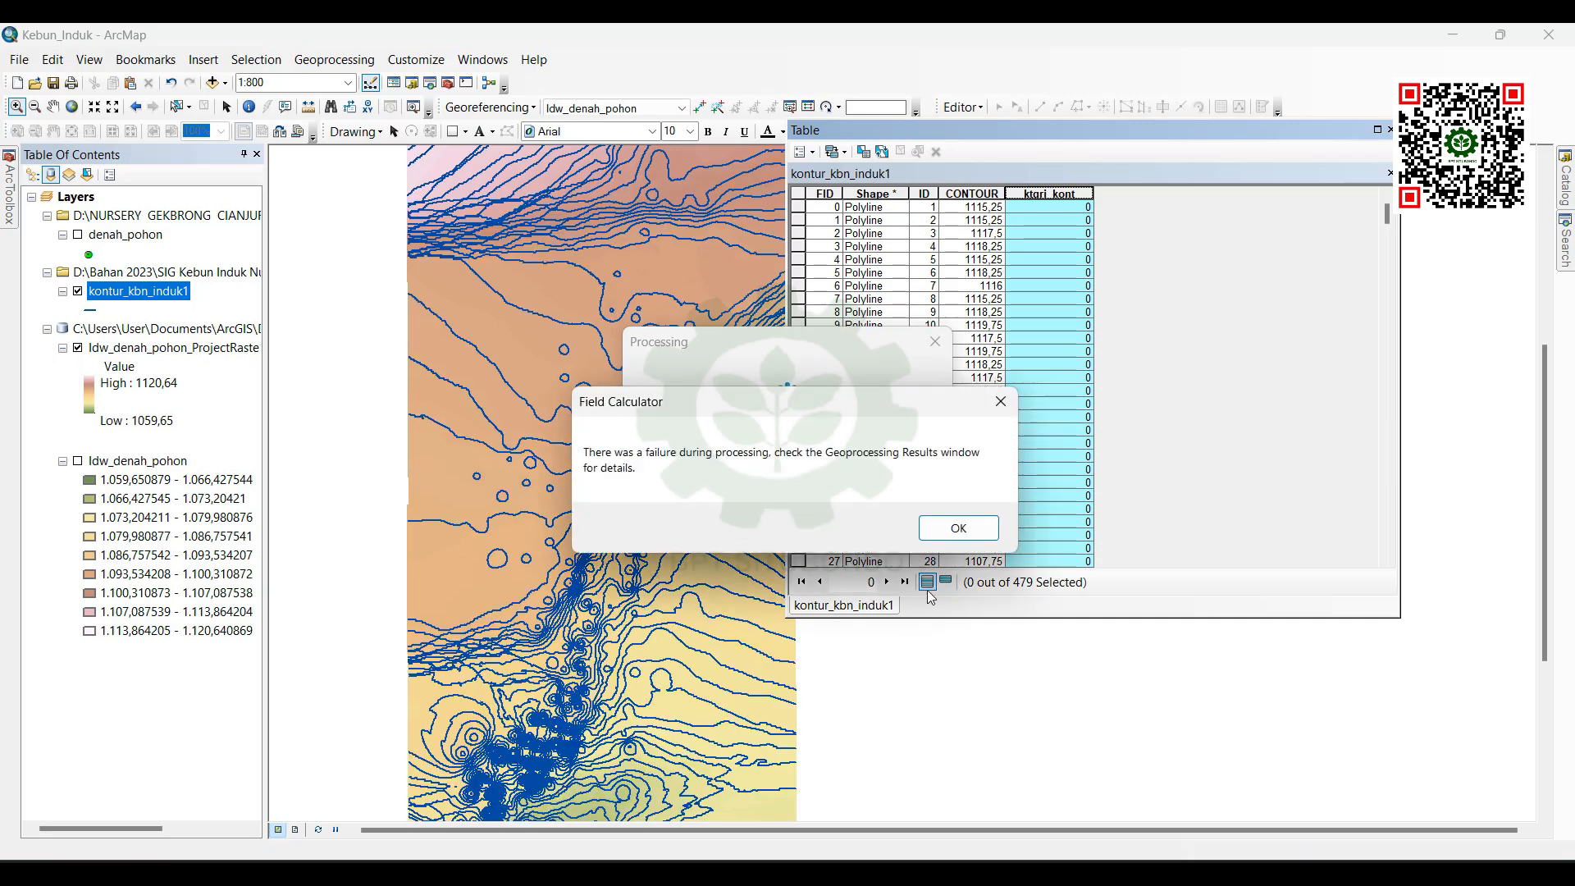
pyautogui.click(958, 530)
# Step: Recalculate the ktgri_kont field with a corrected divisor in the CONTOUR mod expression, check the records and close the table
pyautogui.click(1075, 246)
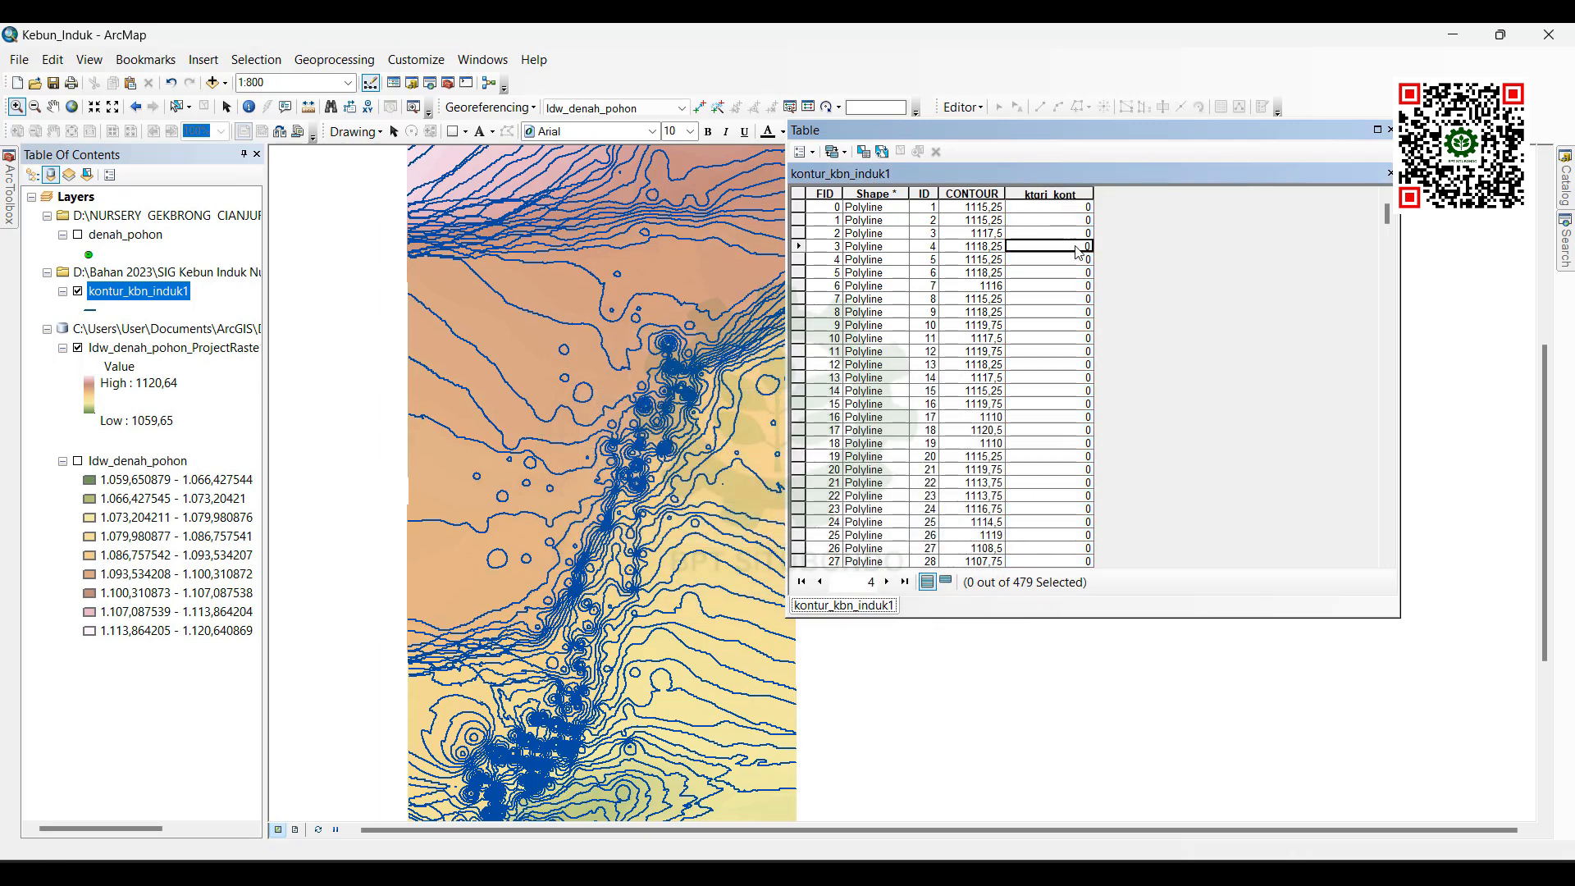
pyautogui.click(1068, 192)
pyautogui.rightClick(1069, 192)
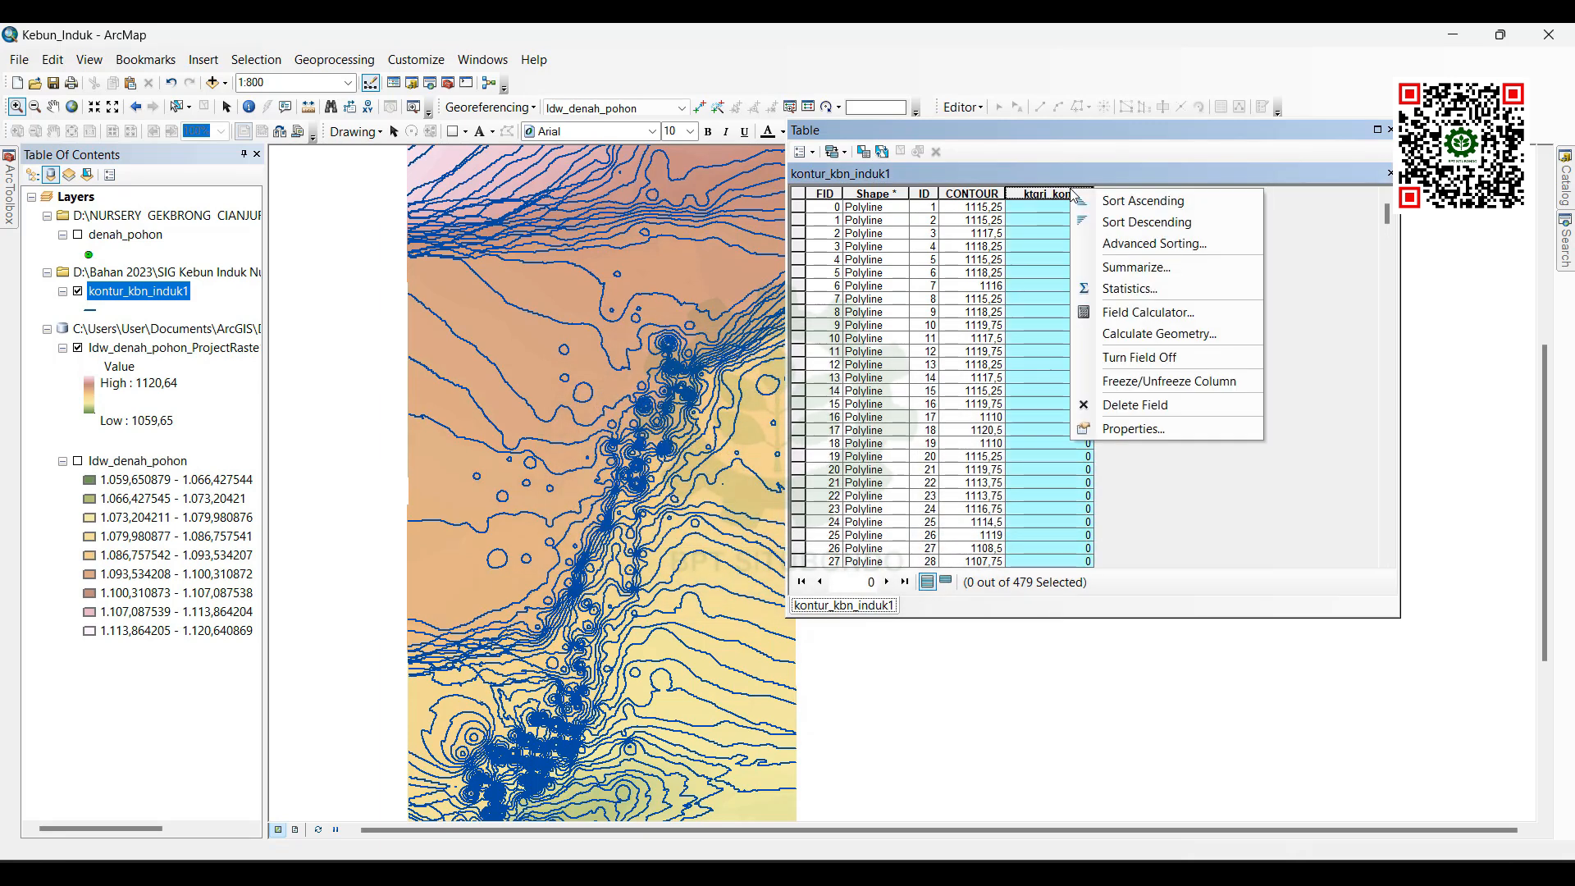
pyautogui.click(1132, 313)
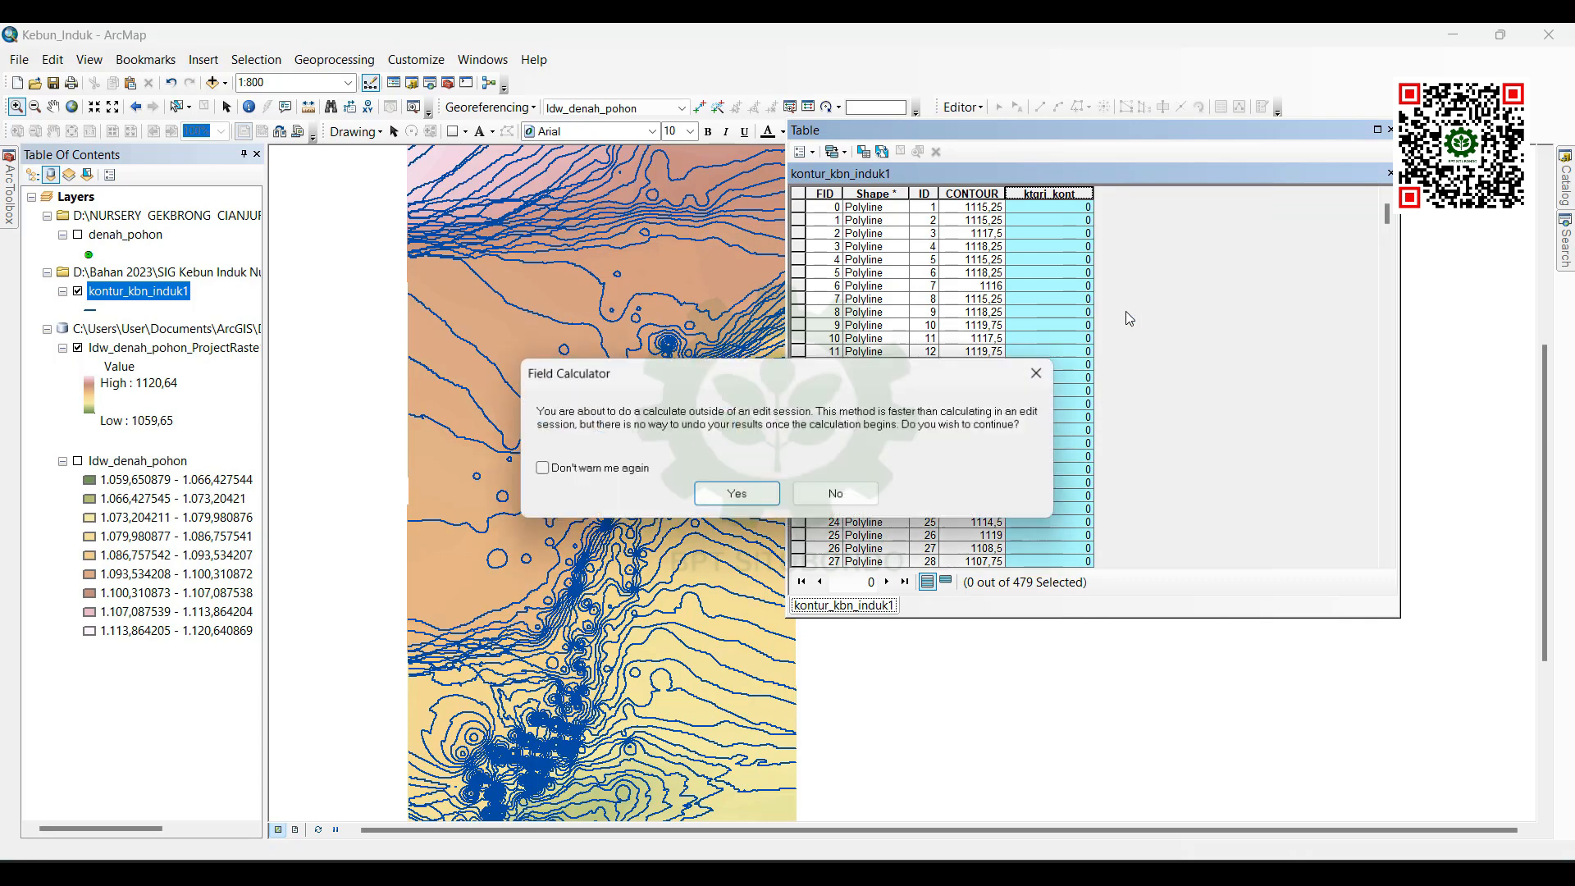
pyautogui.click(737, 494)
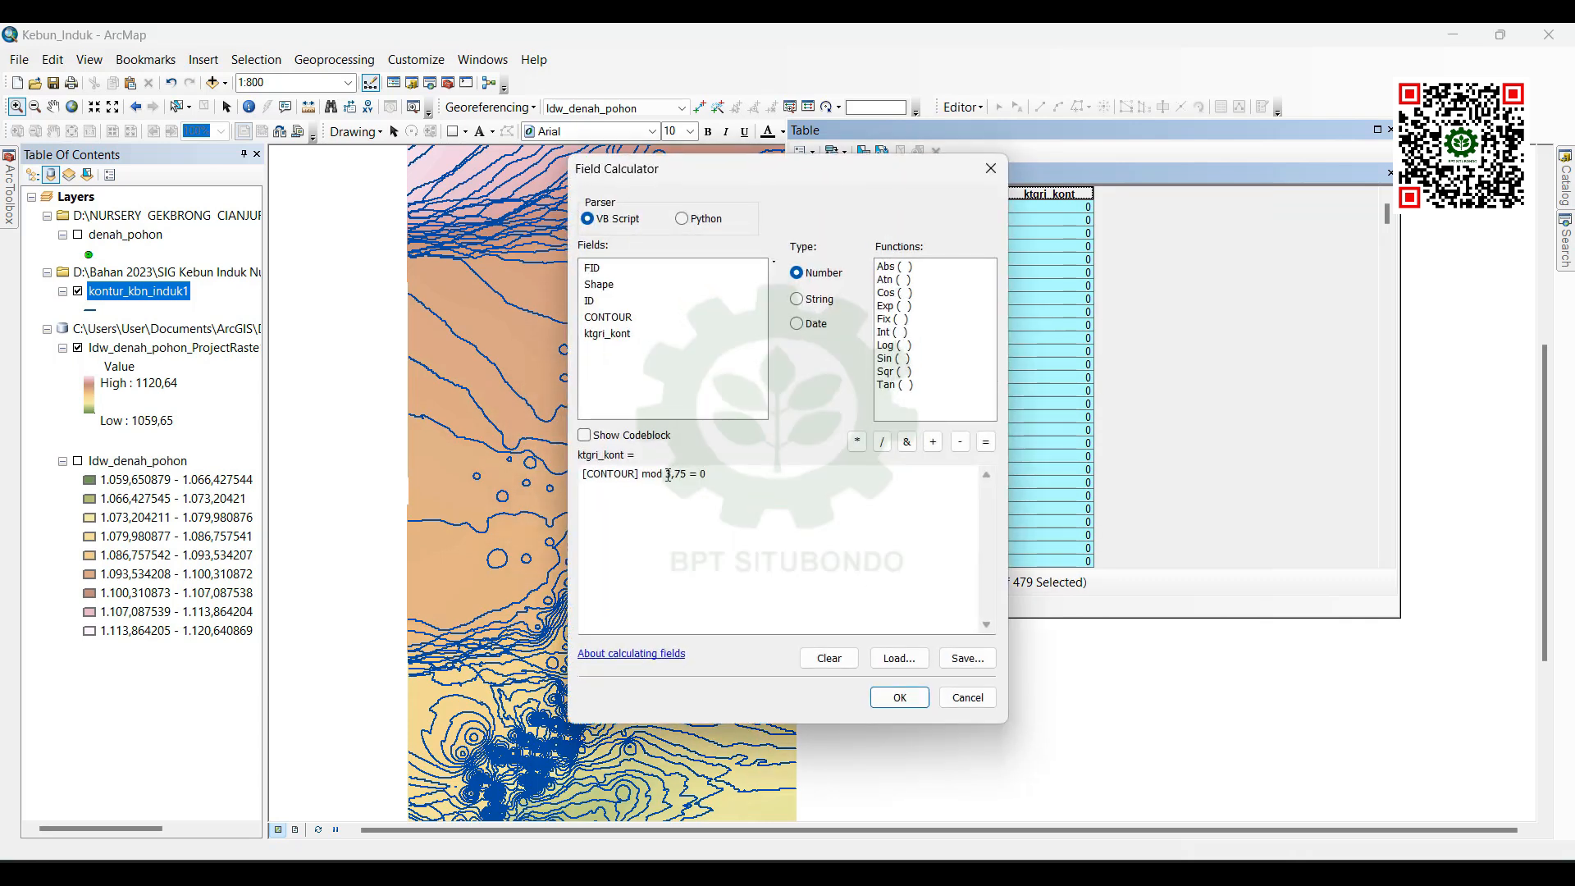
pyautogui.moveTo(671, 477); pyautogui.dragTo(677, 477)
pyautogui.click(900, 698)
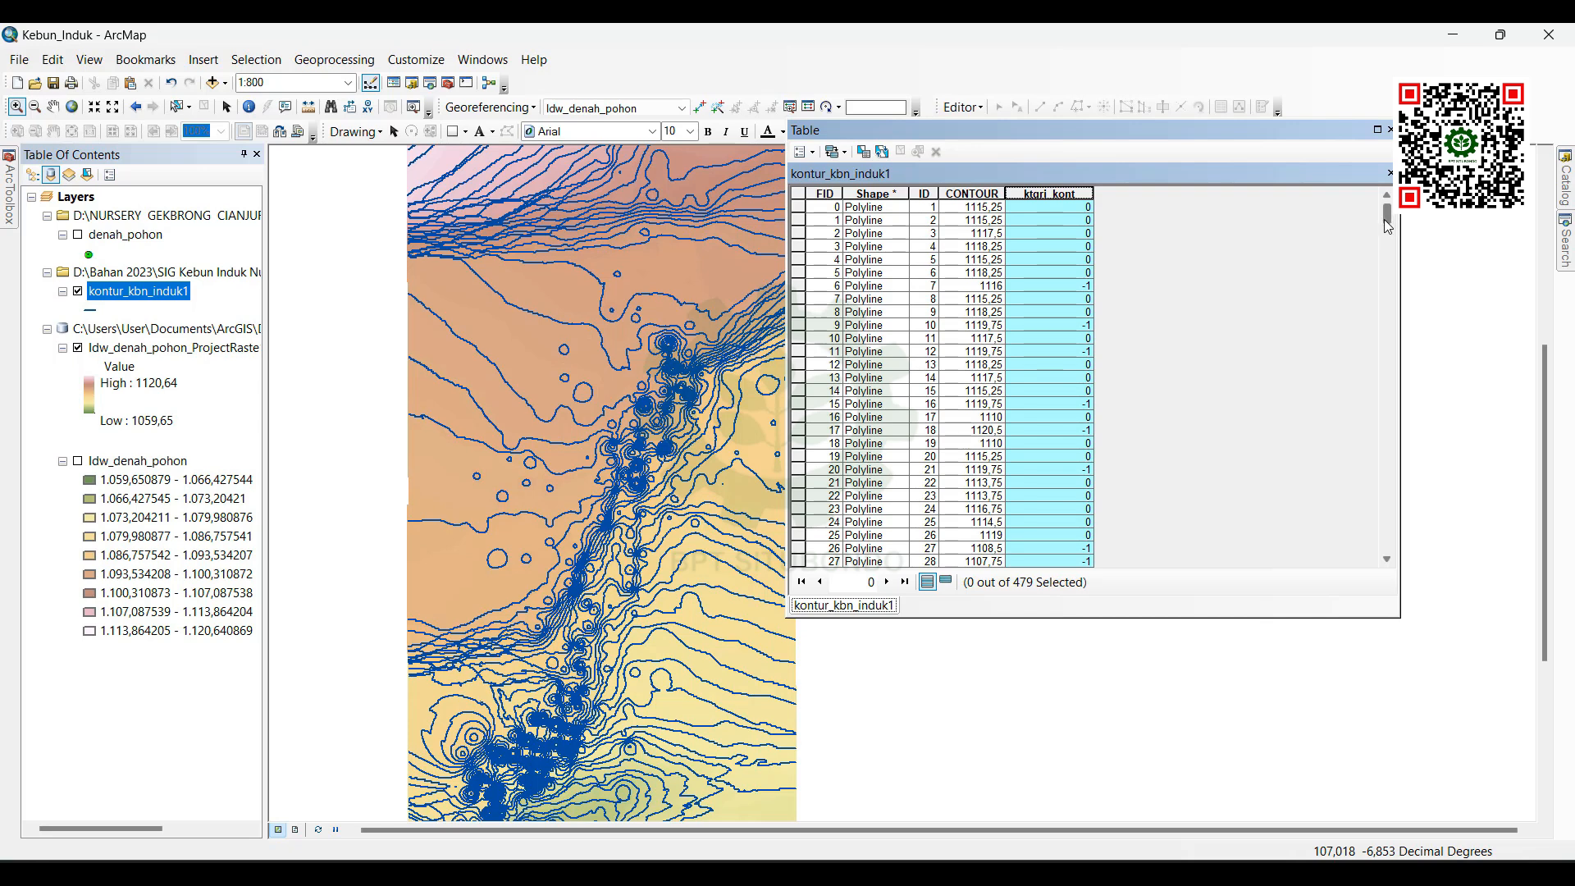
pyautogui.moveTo(1386, 221)
pyautogui.mouseDown()
pyautogui.moveTo(1385, 593)
pyautogui.moveTo(1367, 226)
pyautogui.mouseUp()
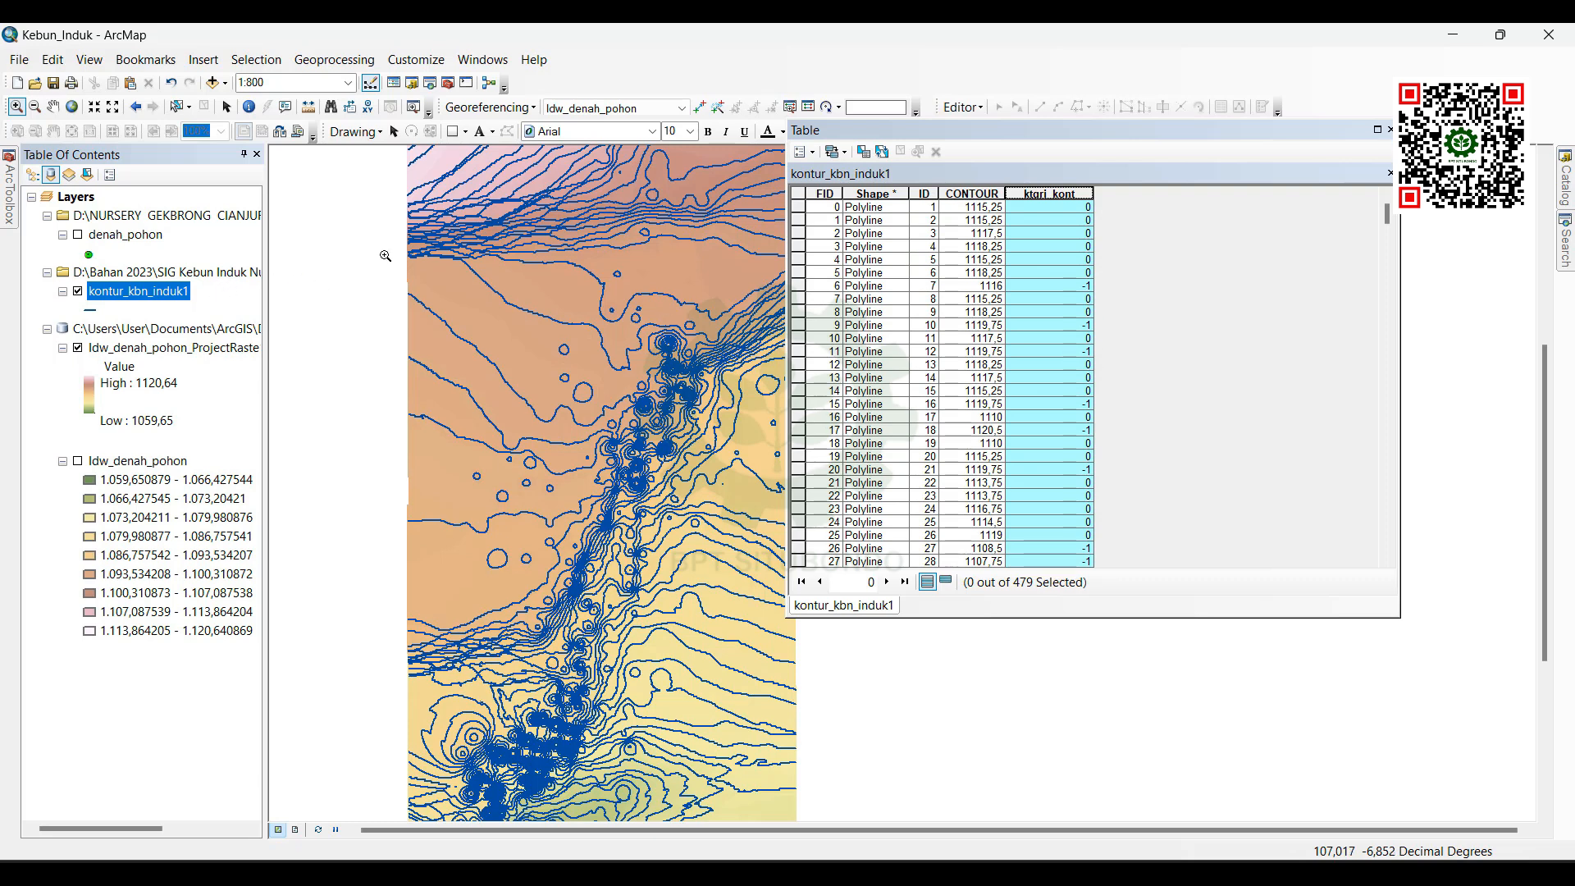
pyautogui.click(1390, 129)
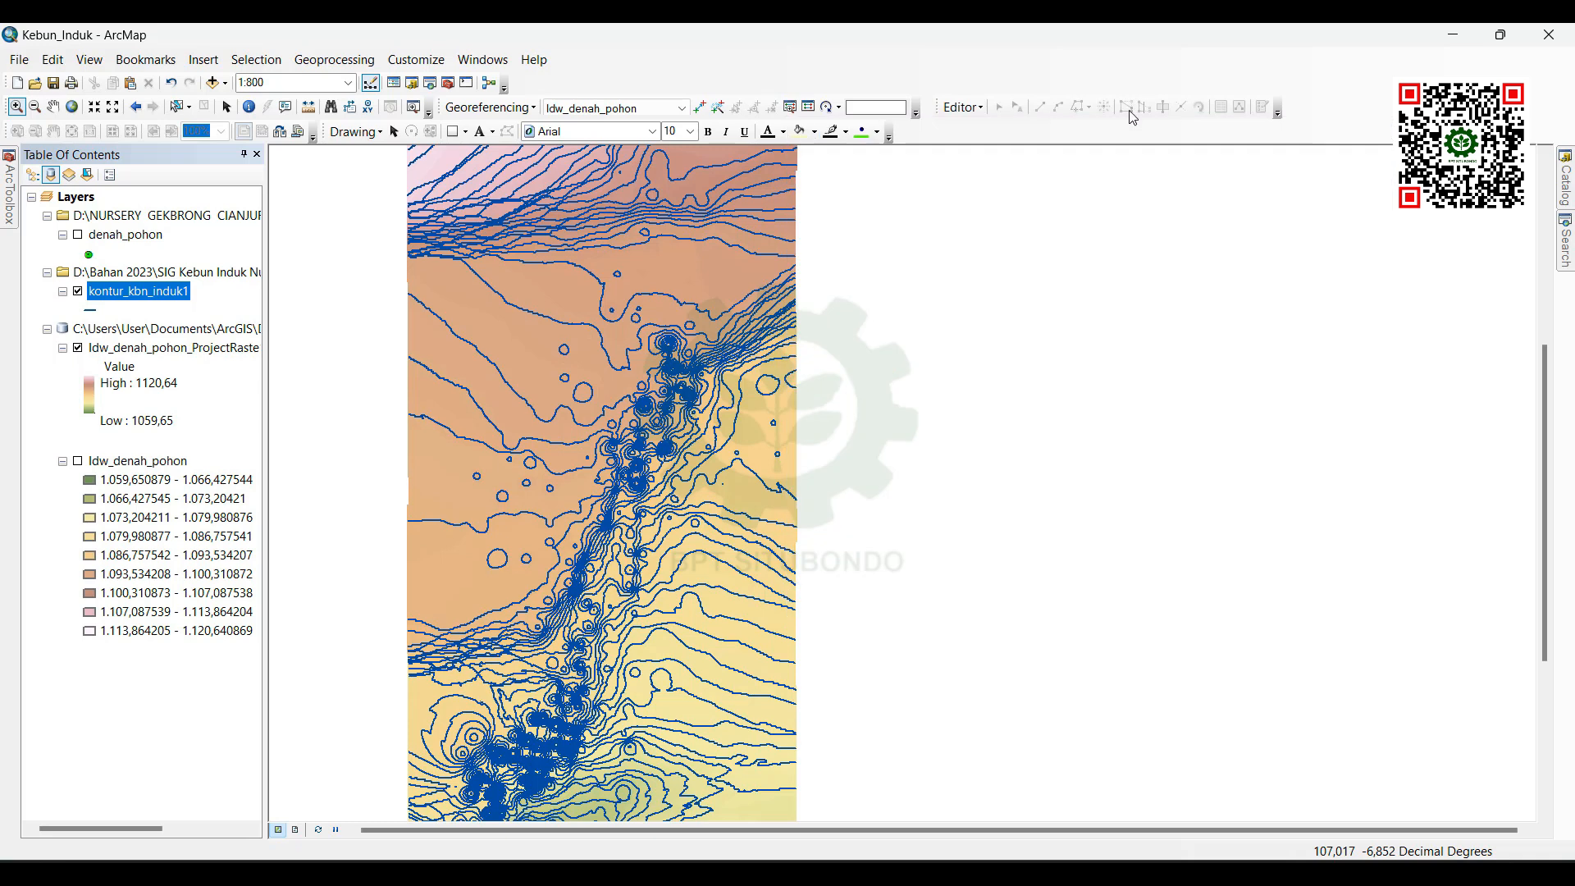
# Step: Symbolize kontur_kbn_induk1 by unique values of the ktgri_kont field, adding all values and excluding all other values
pyautogui.rightClick(175, 297)
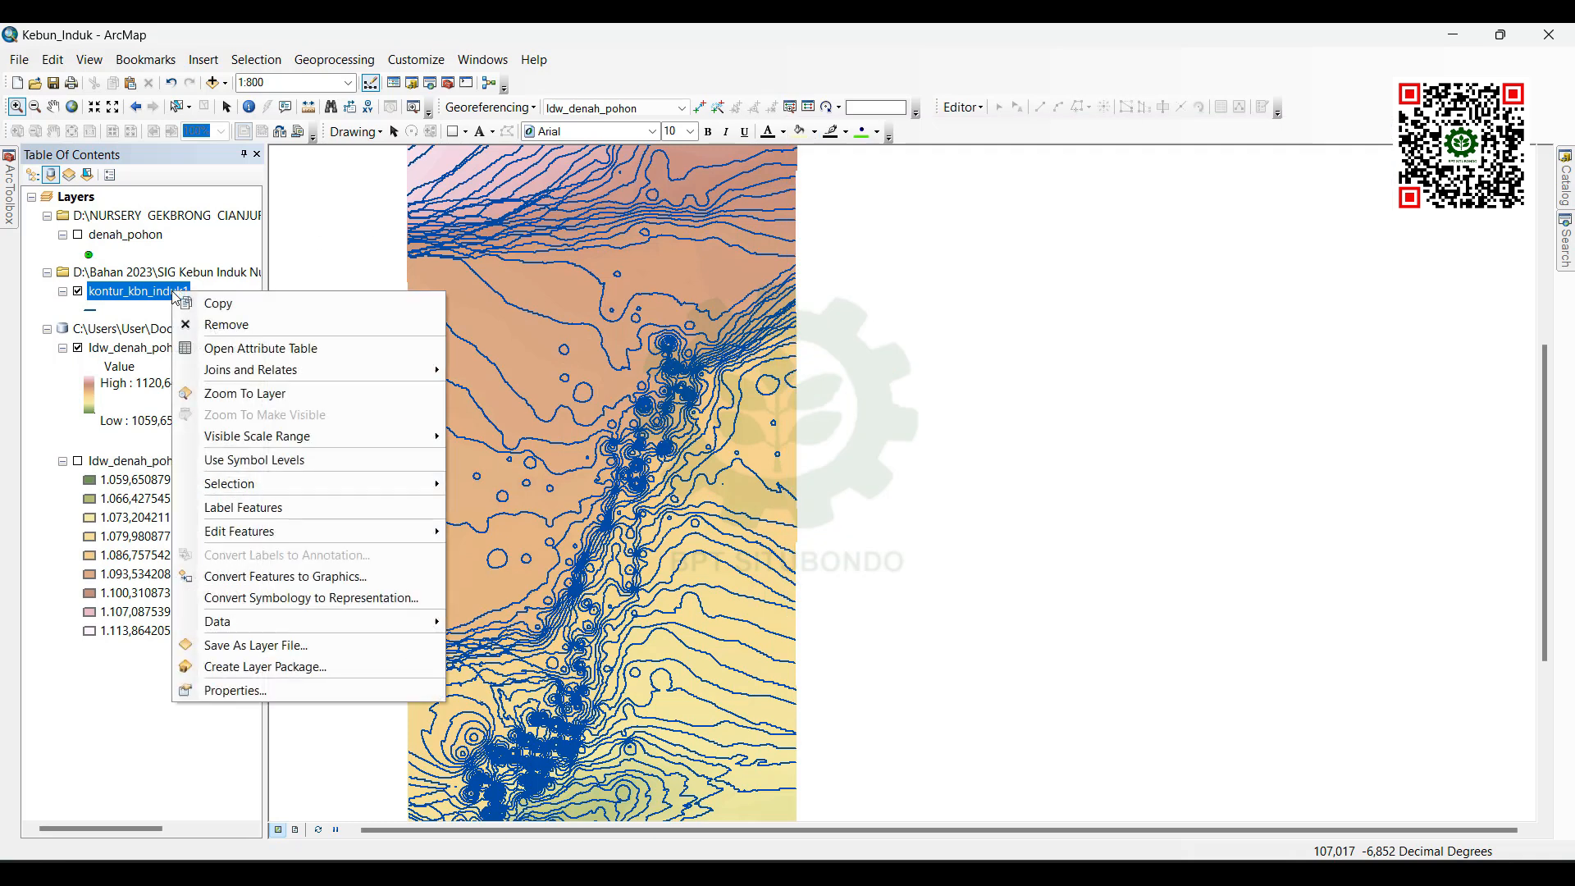
pyautogui.click(239, 690)
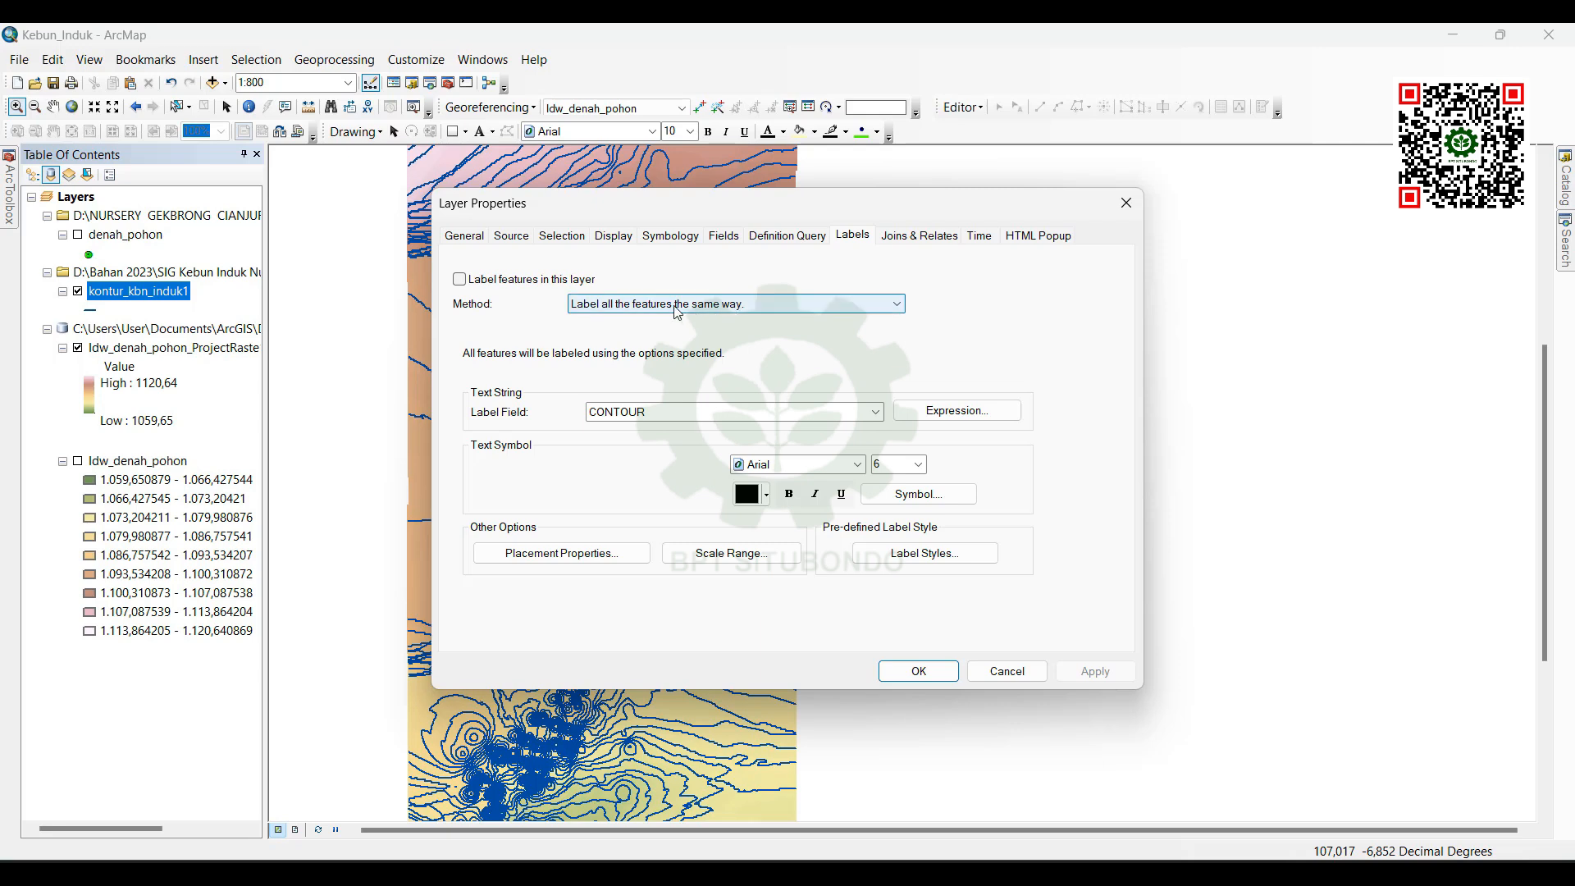
pyautogui.click(677, 242)
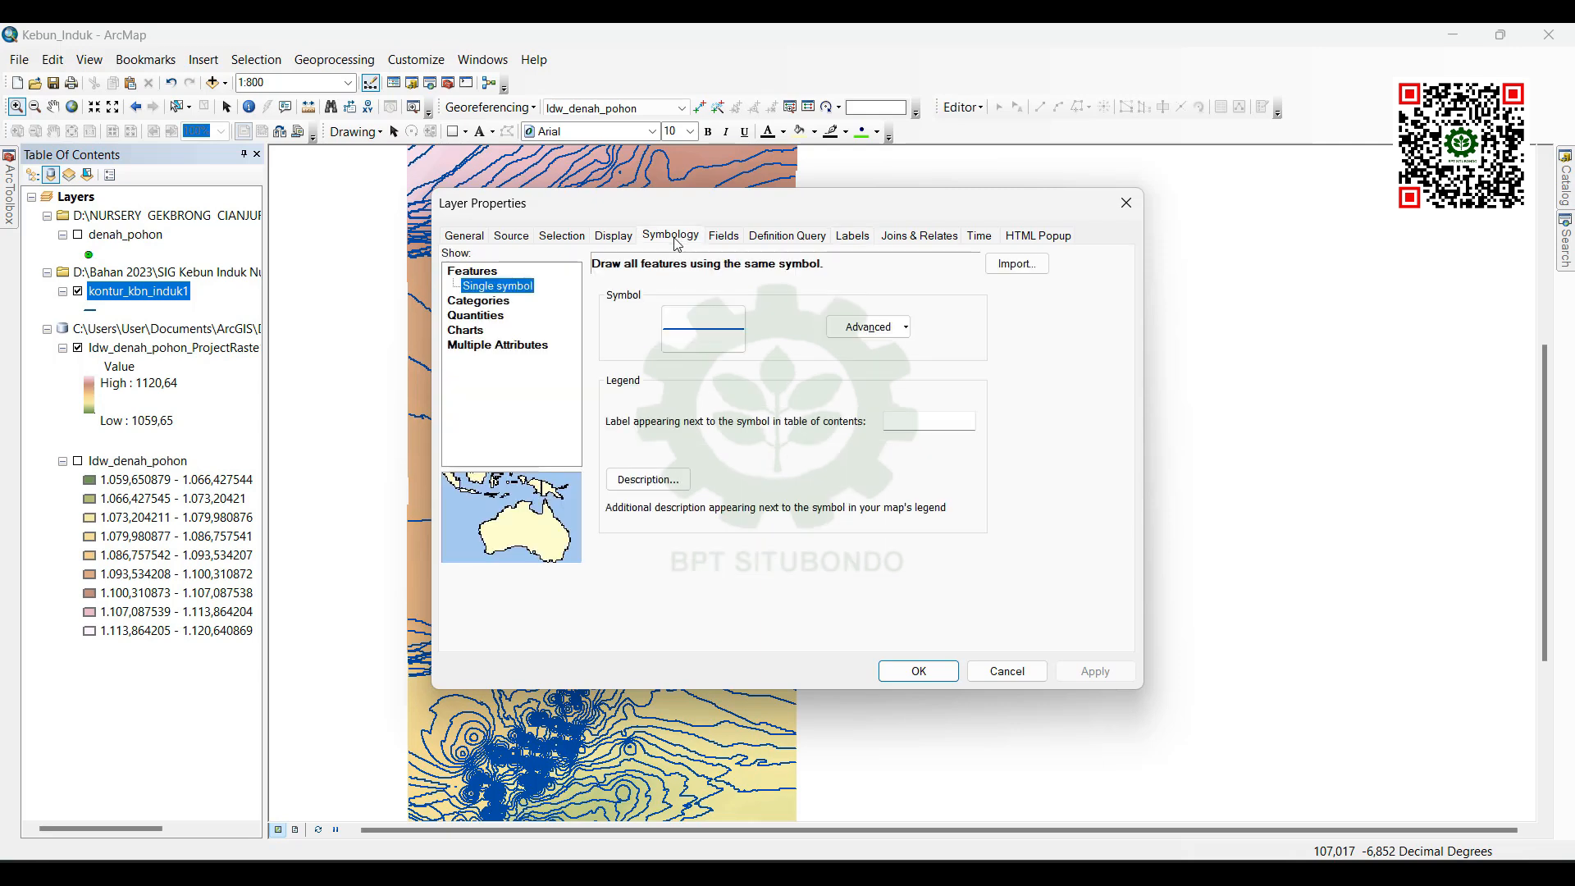
pyautogui.click(489, 303)
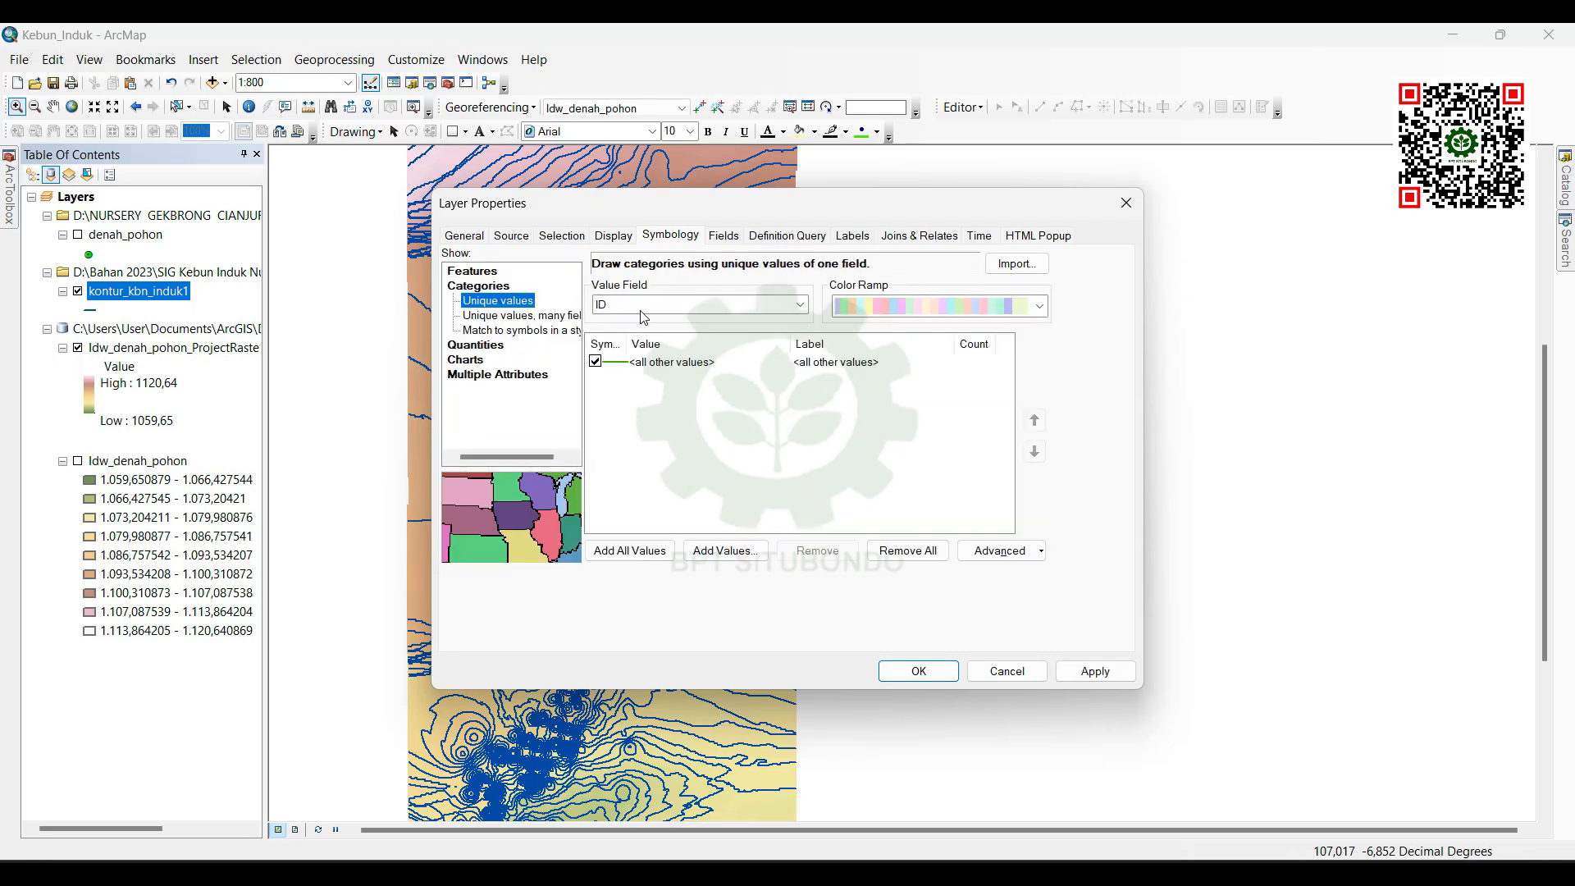
pyautogui.click(800, 304)
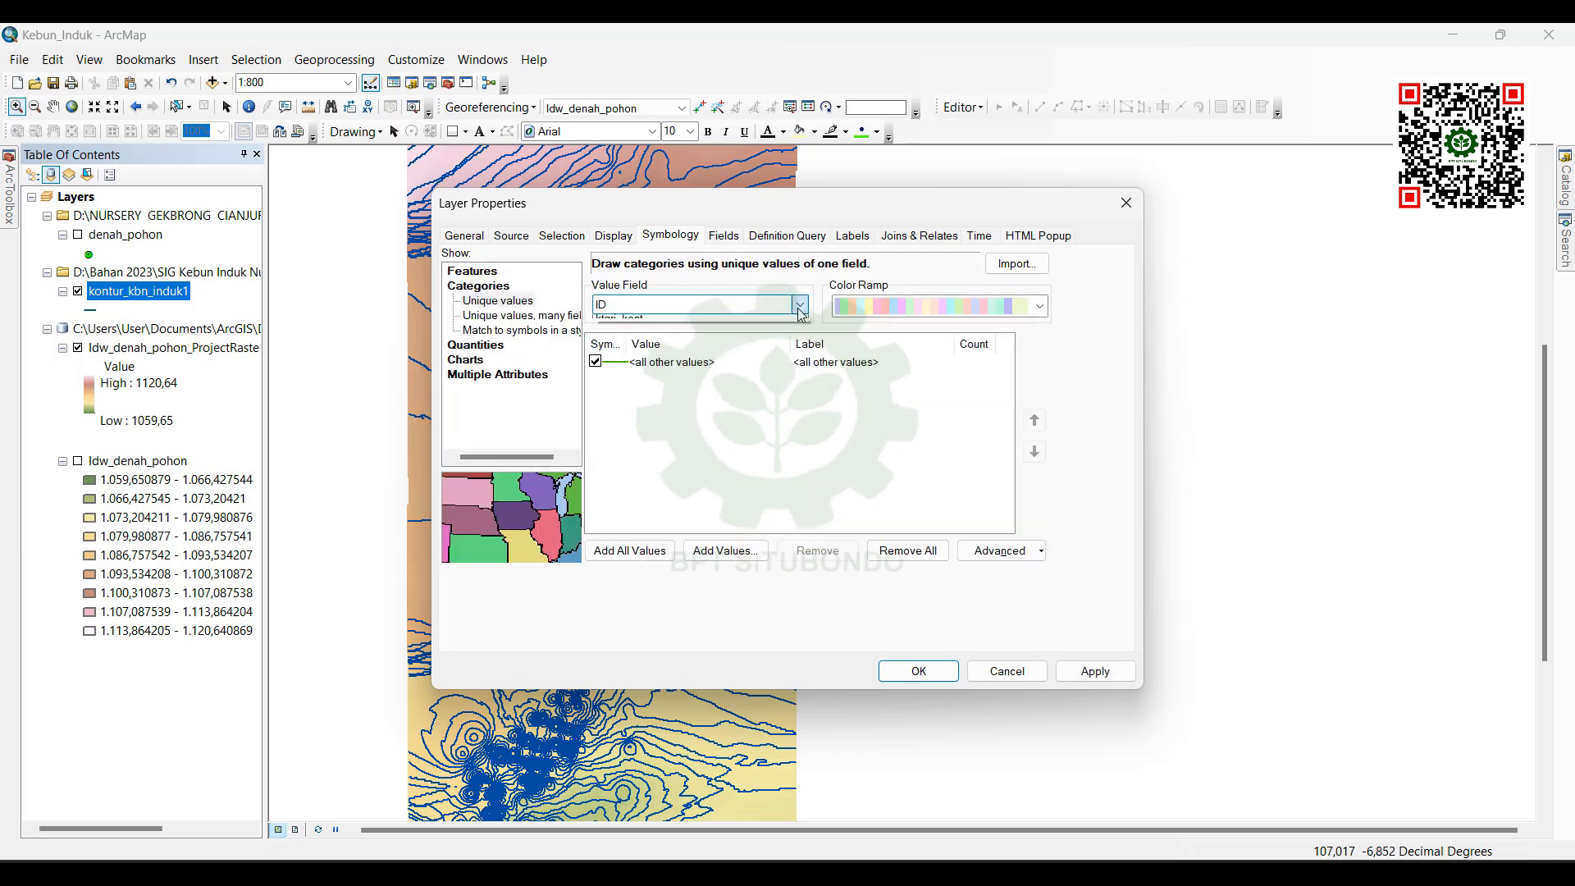
pyautogui.click(710, 342)
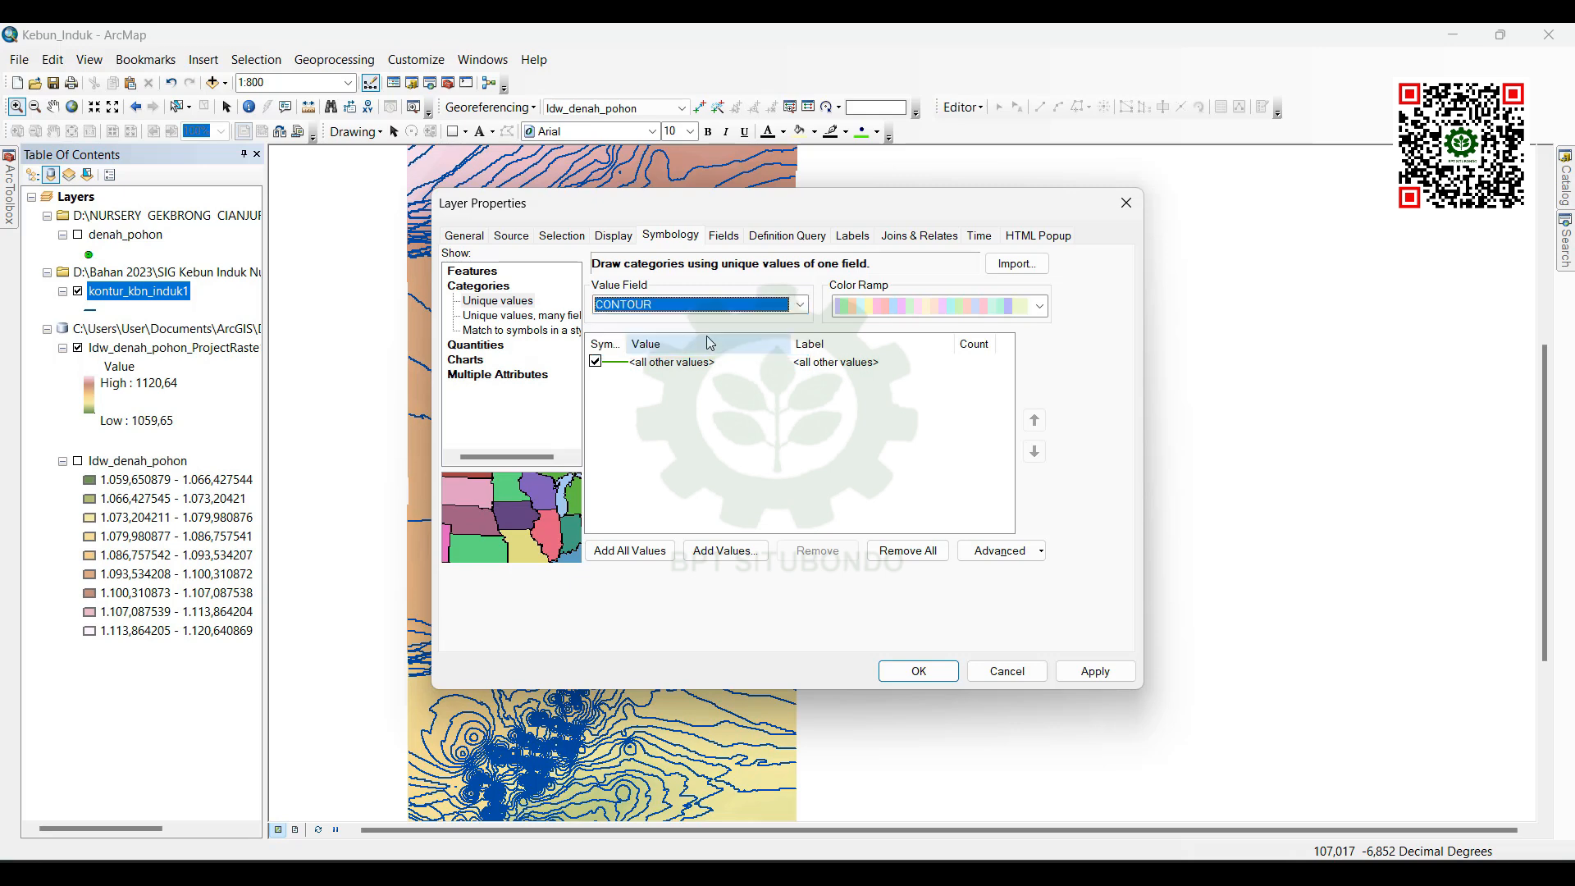
pyautogui.click(596, 363)
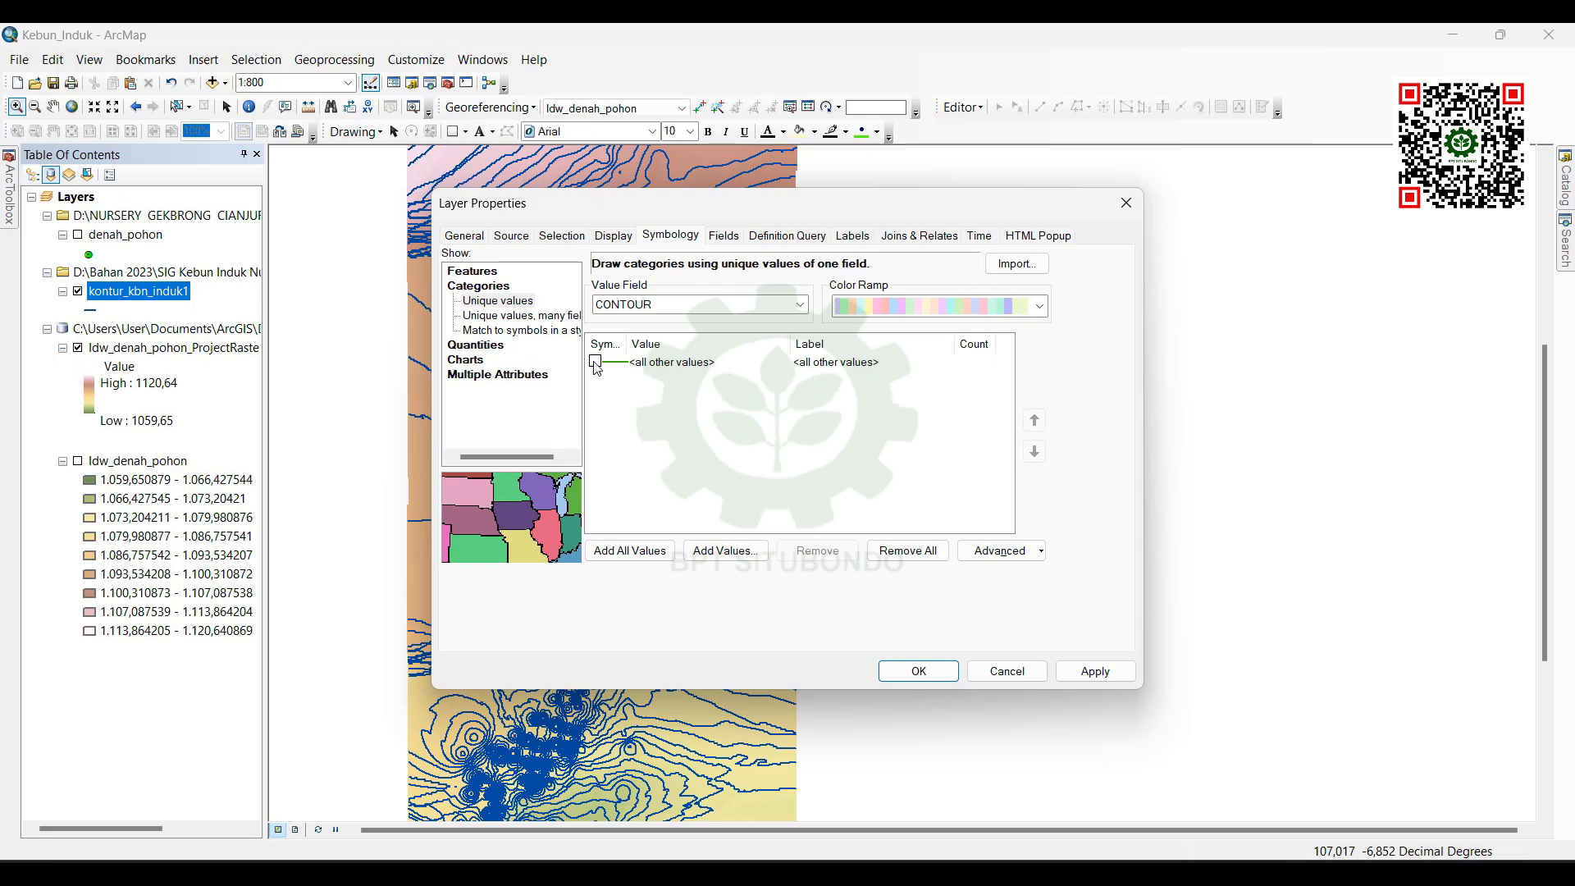
pyautogui.click(800, 306)
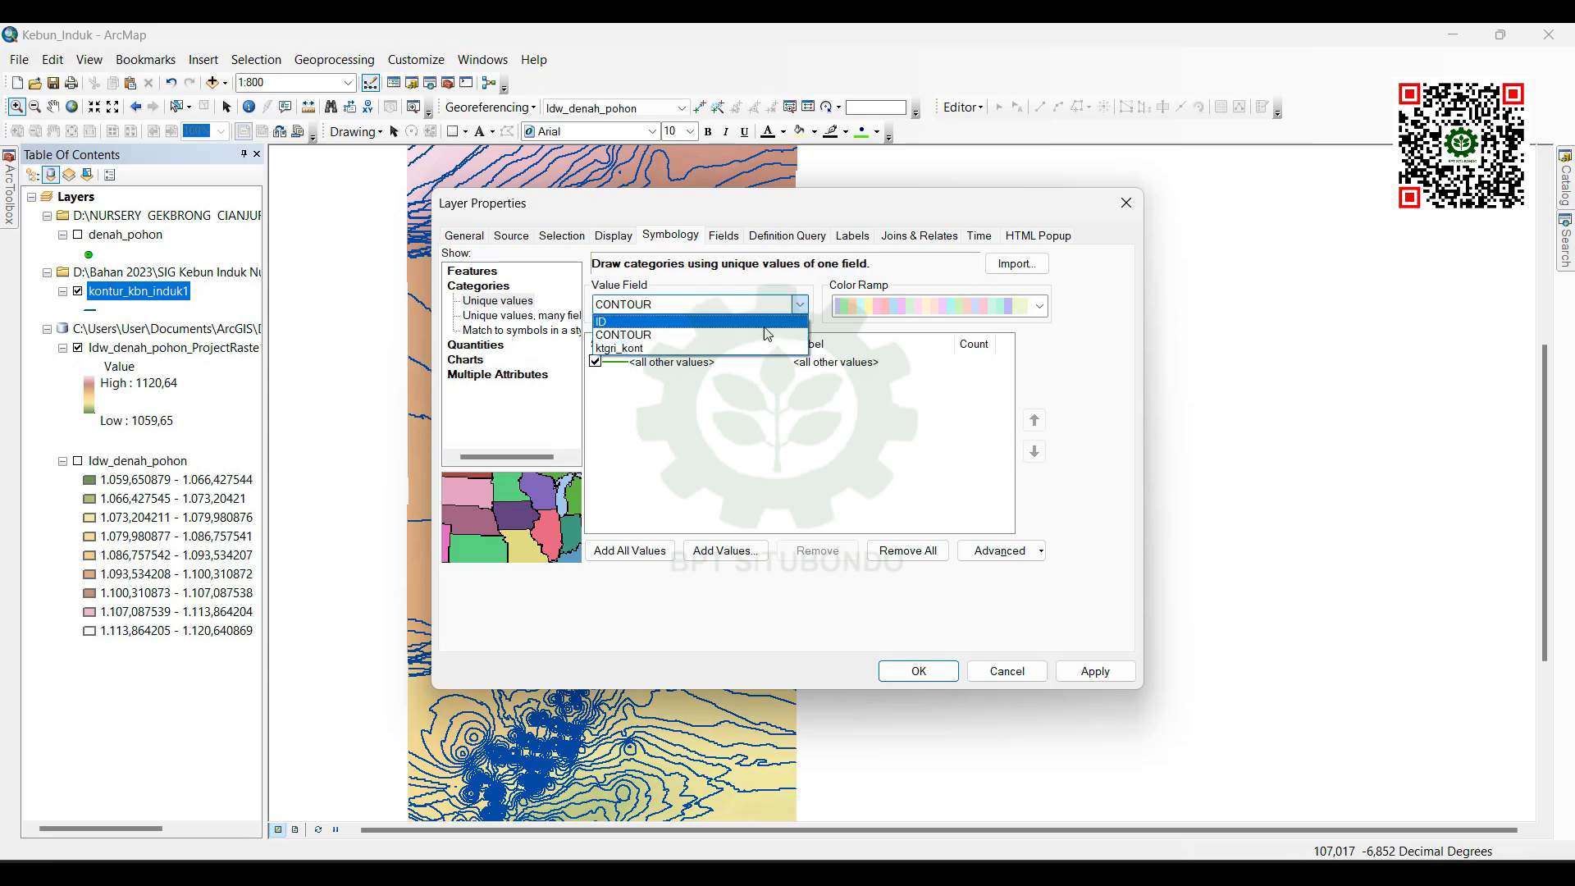
pyautogui.click(753, 349)
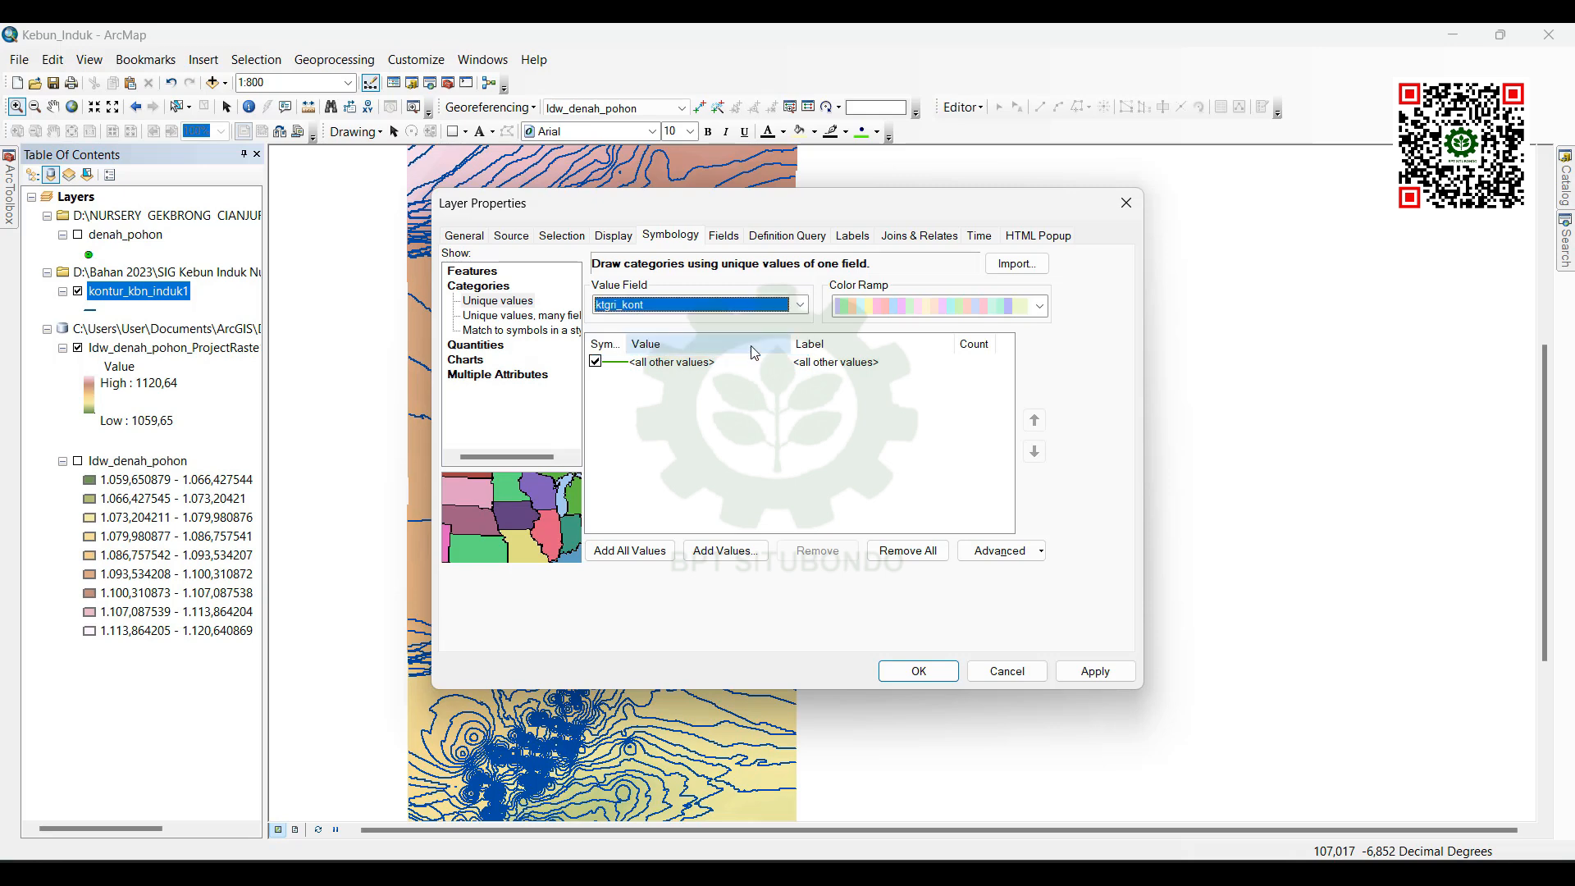
pyautogui.click(596, 362)
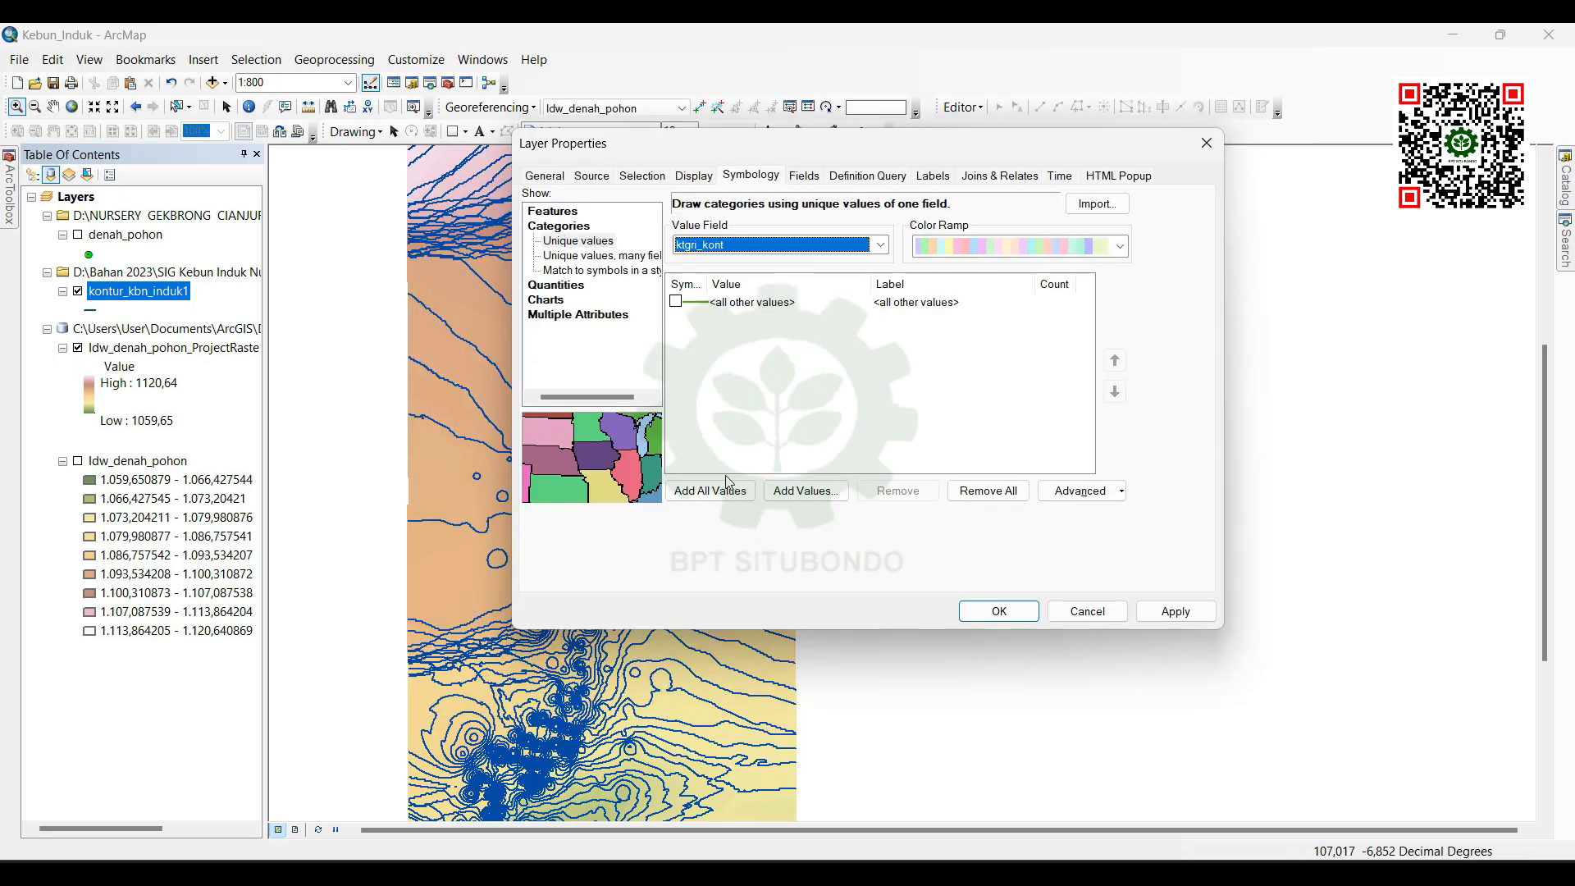
pyautogui.click(726, 486)
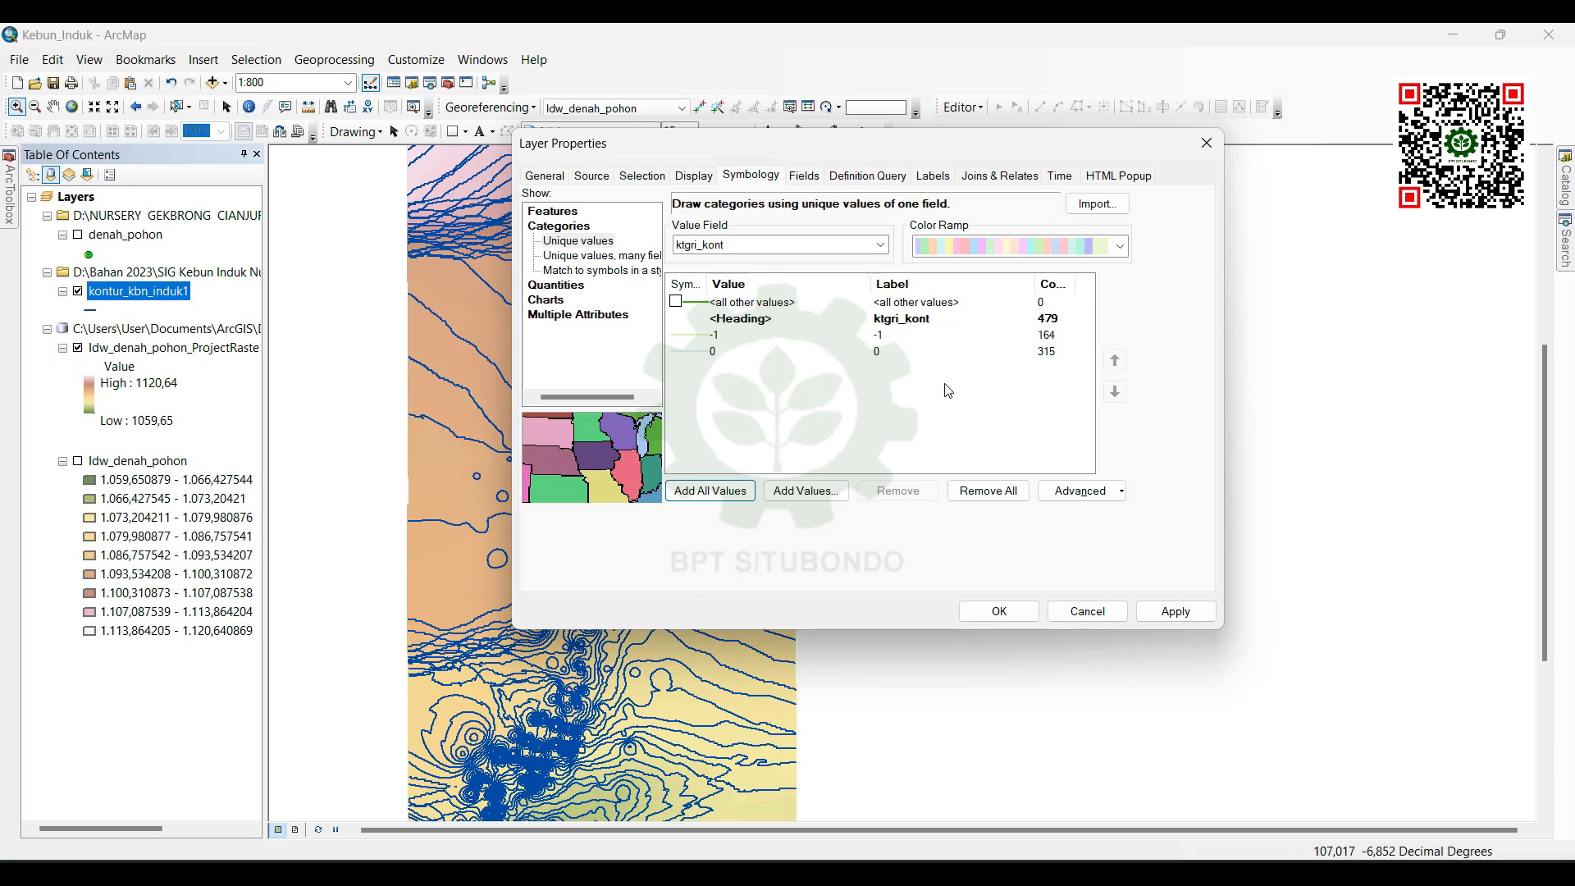
# Step: Set the line colour of the ktgri_kont class -1 to dark grey
pyautogui.click(693, 341)
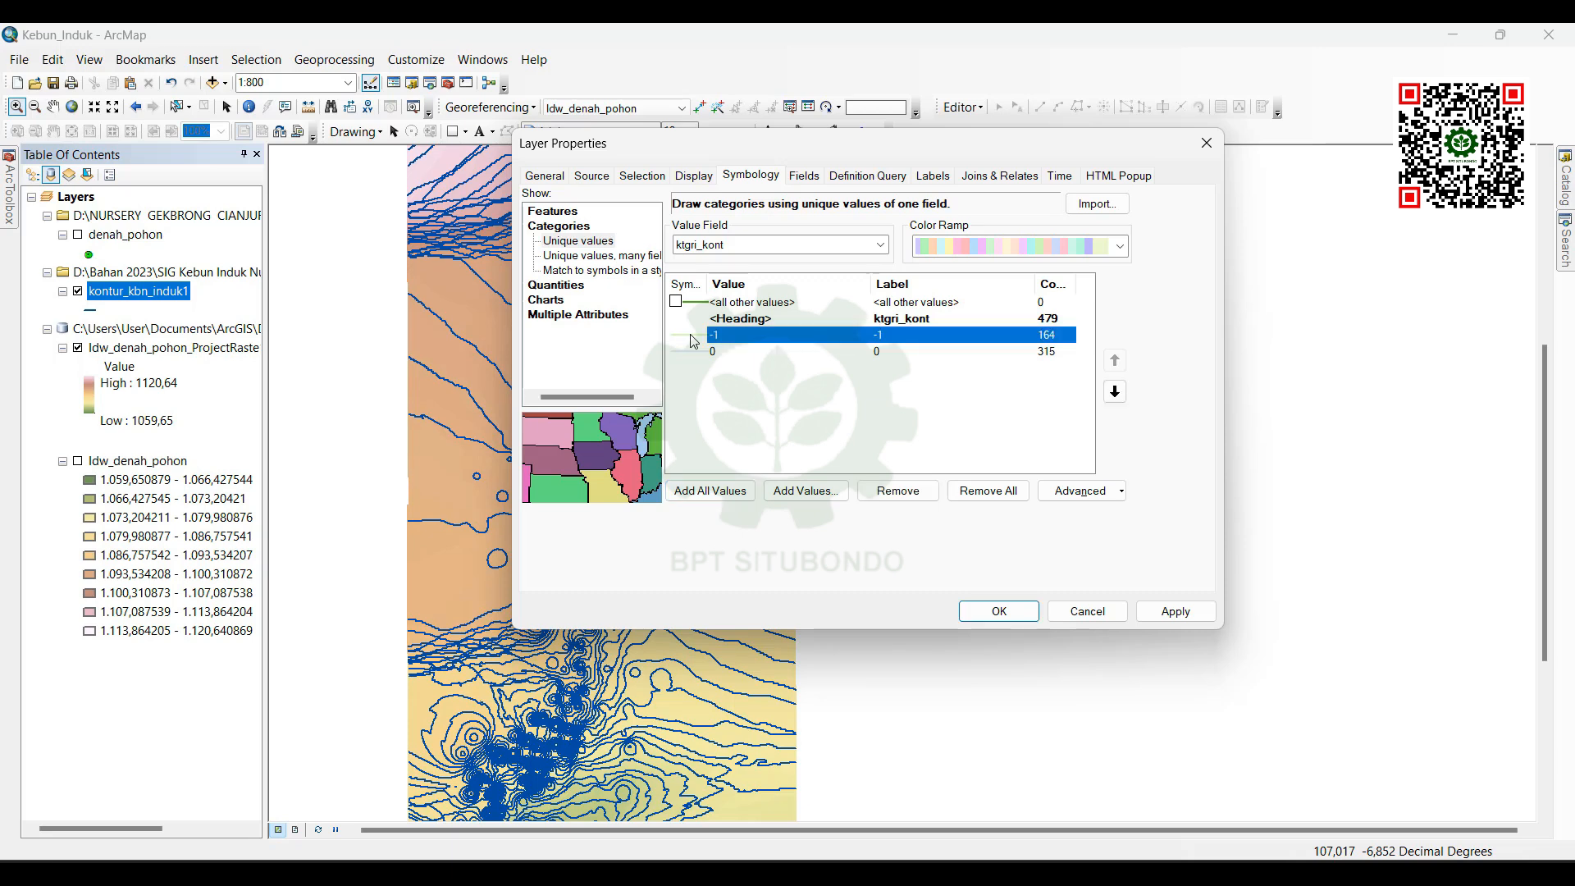
pyautogui.doubleClick(693, 341)
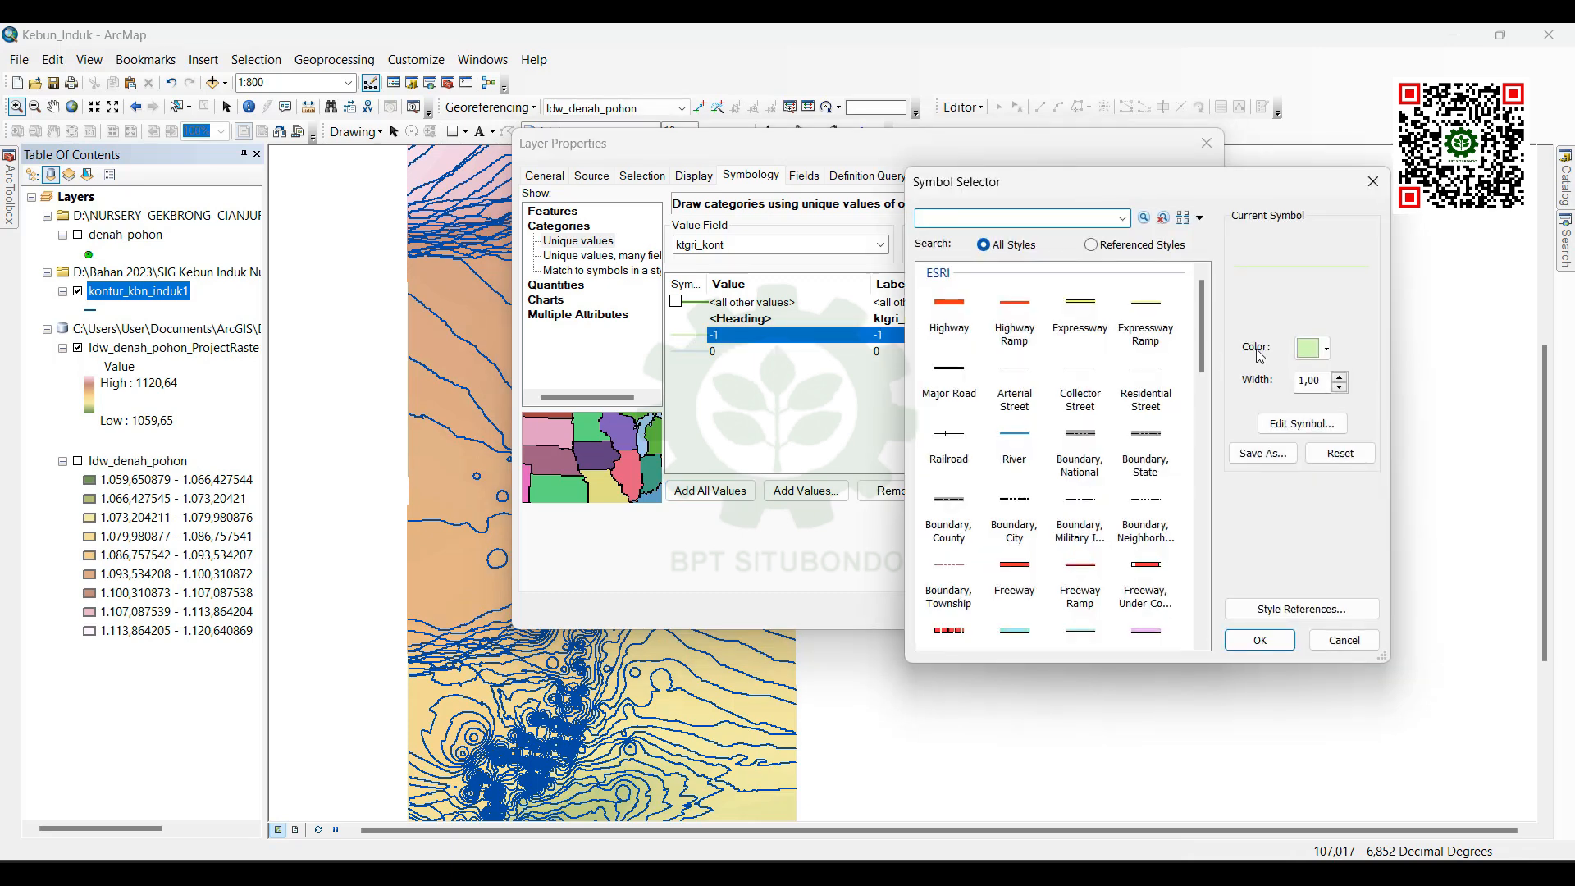
pyautogui.click(1312, 348)
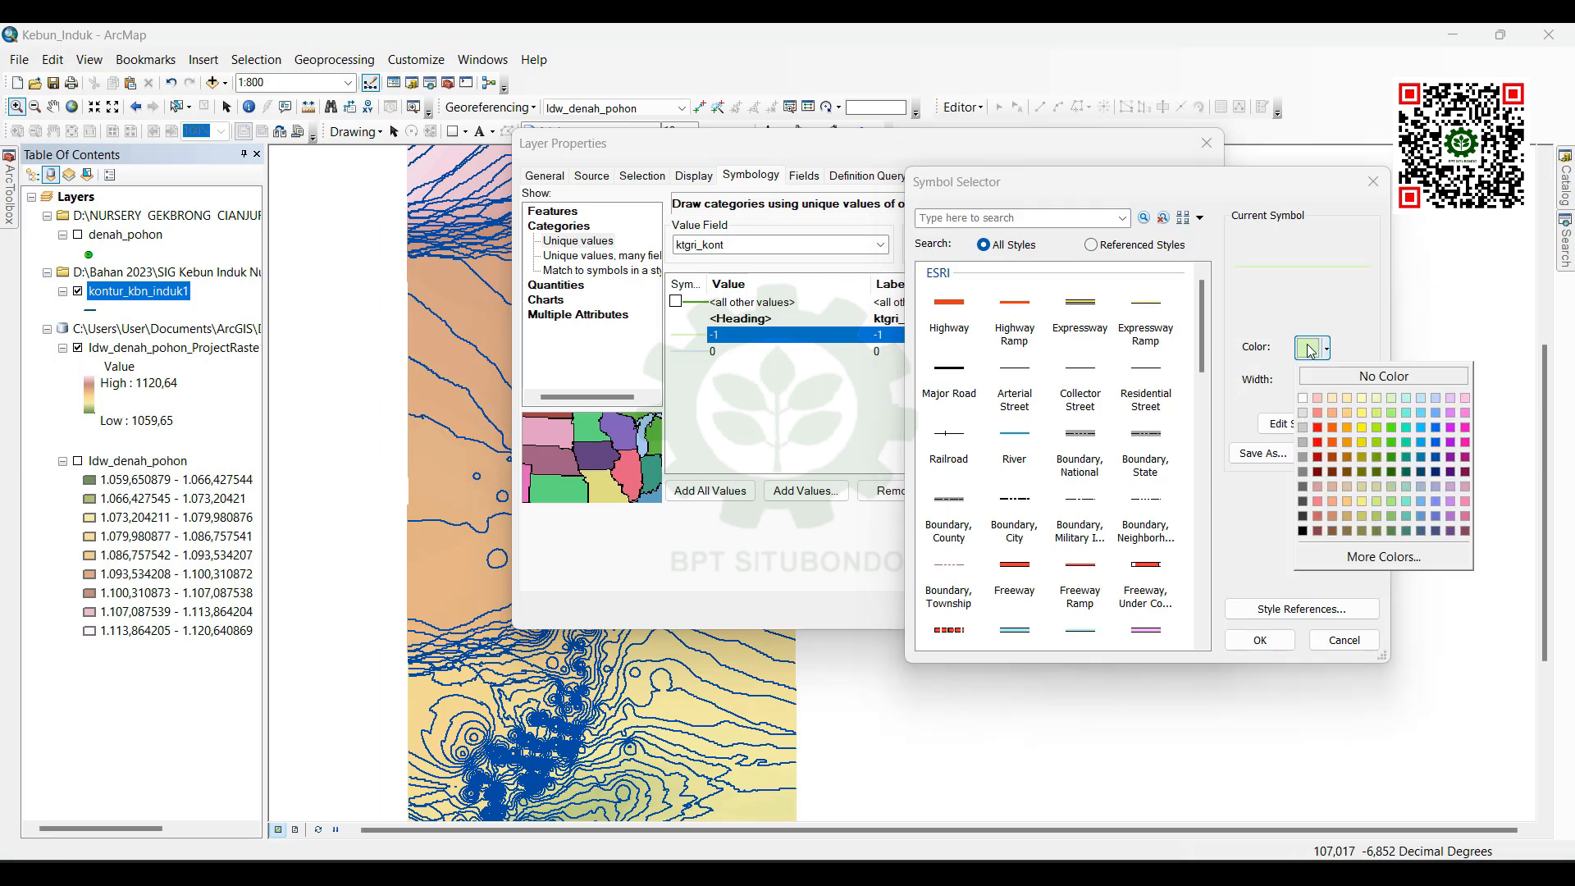
pyautogui.click(1305, 502)
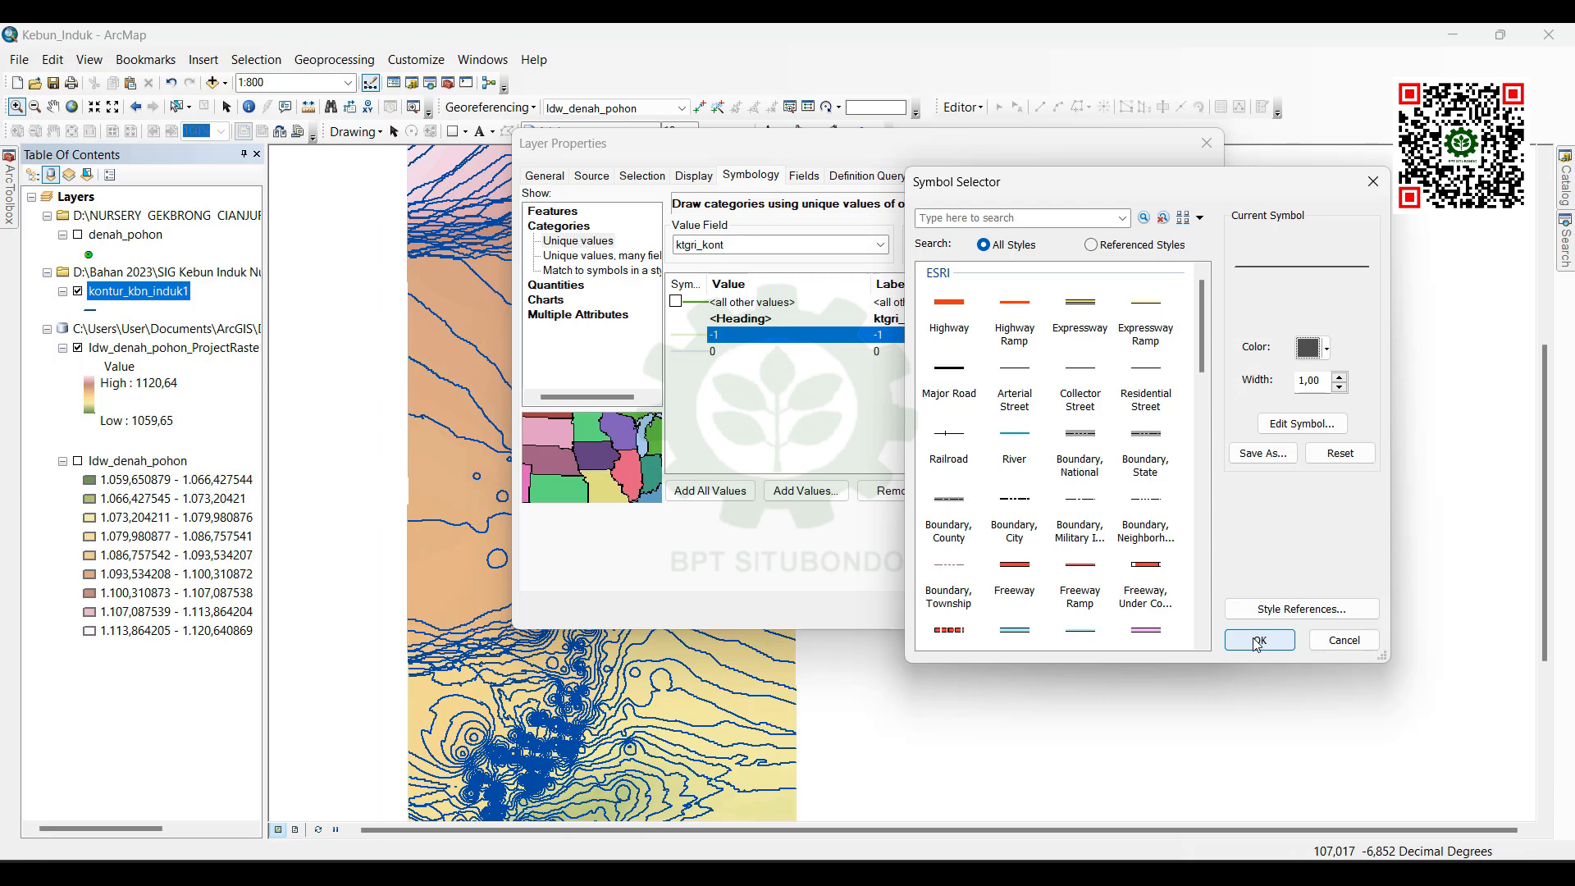
pyautogui.click(1258, 640)
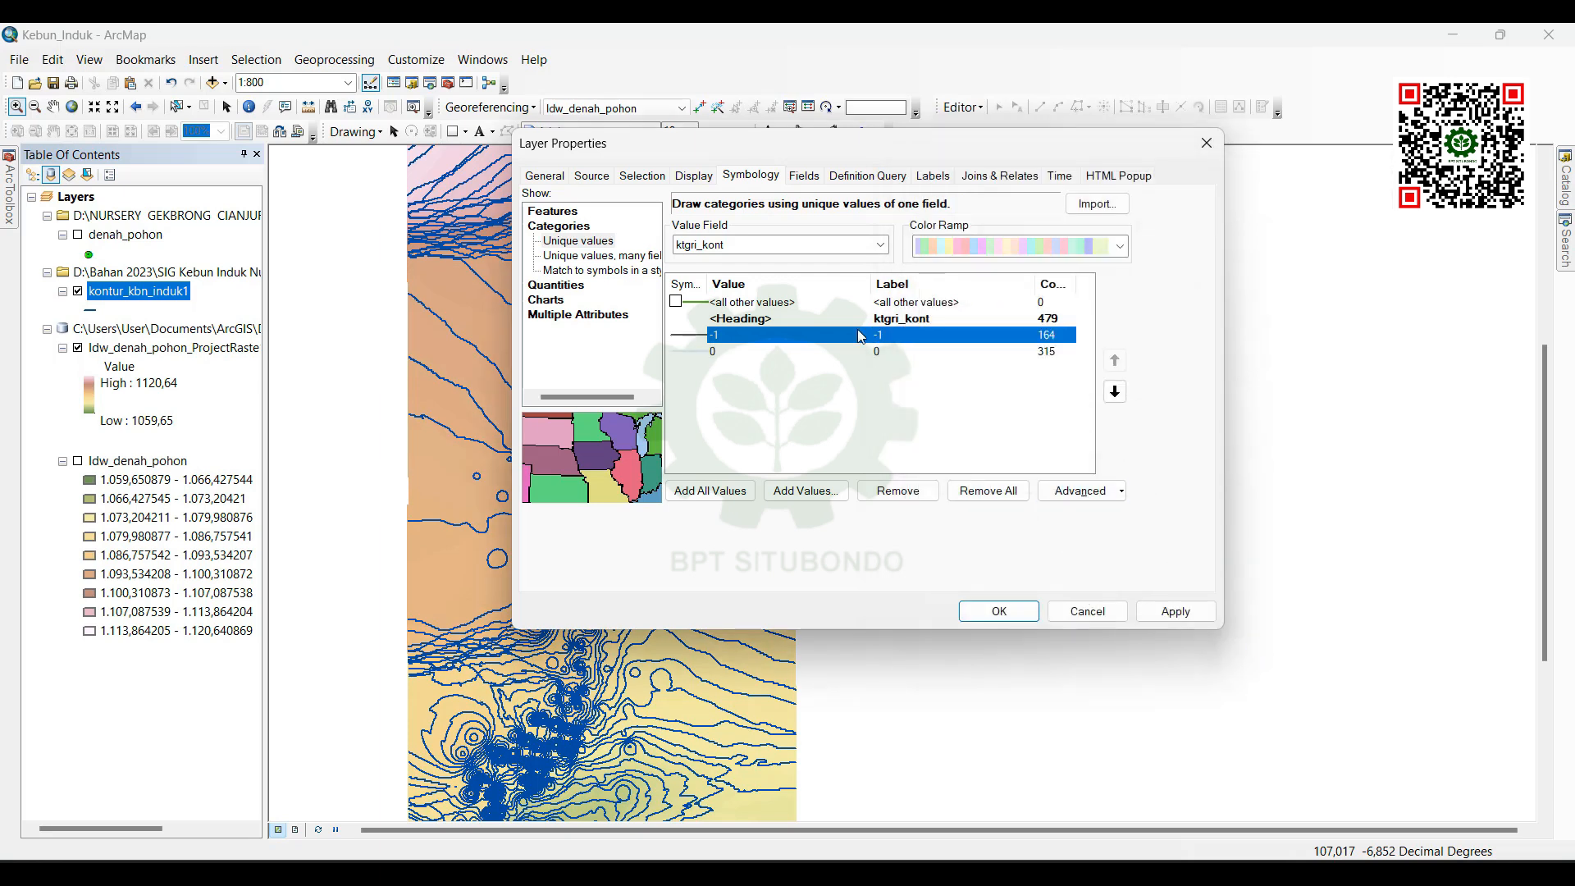
# Step: Set the line symbol of the ktgri_kont class 0 to Gray 60% with a width of 0,25 and apply the symbology
pyautogui.click(688, 350)
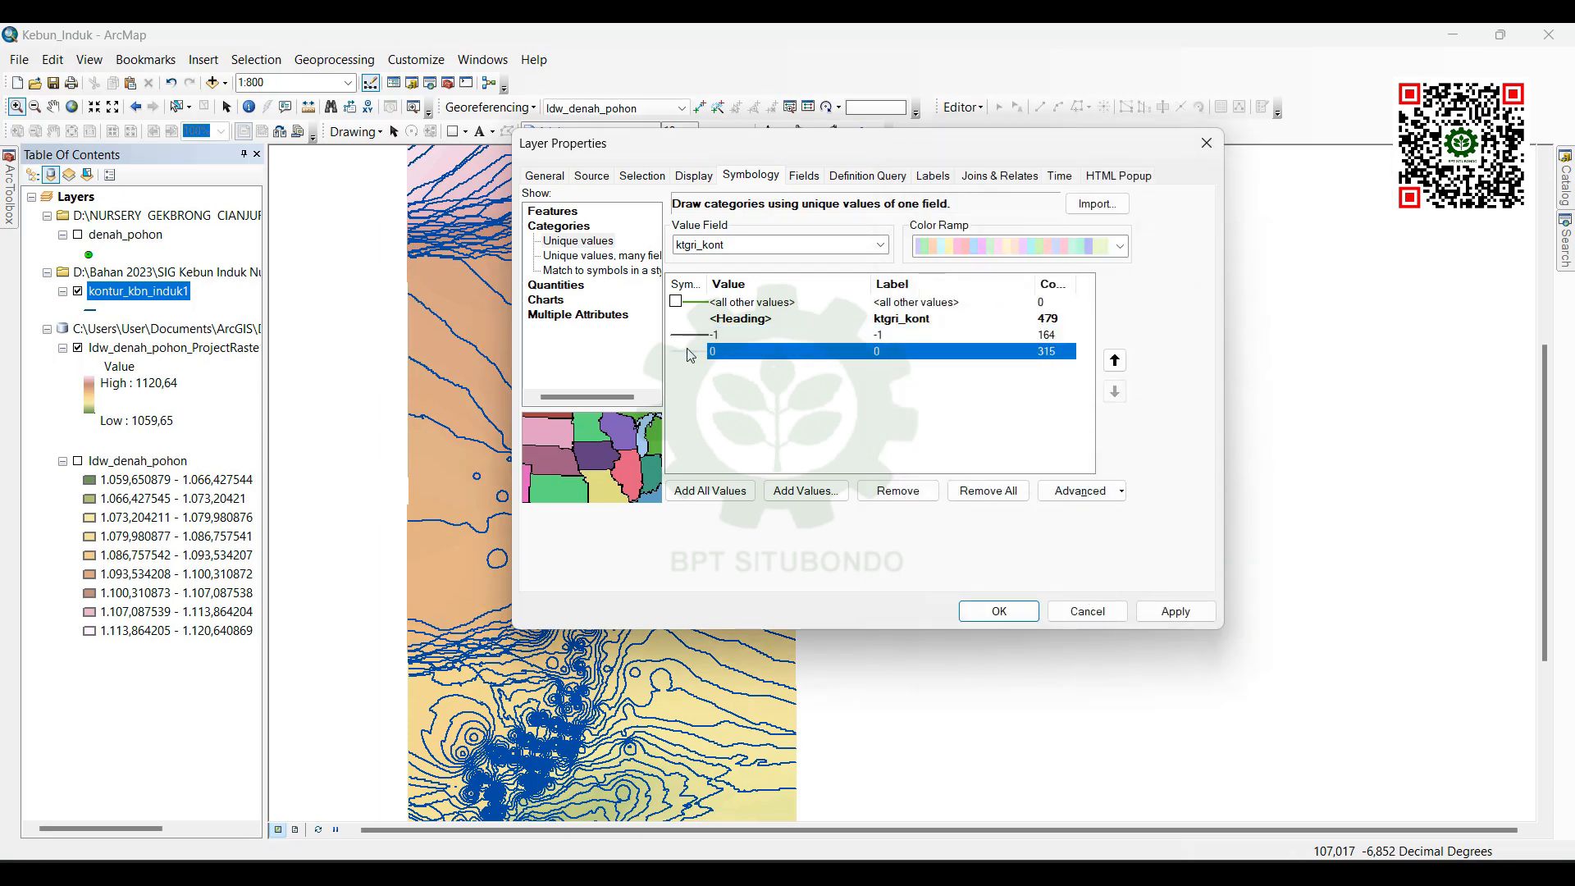
pyautogui.doubleClick(687, 351)
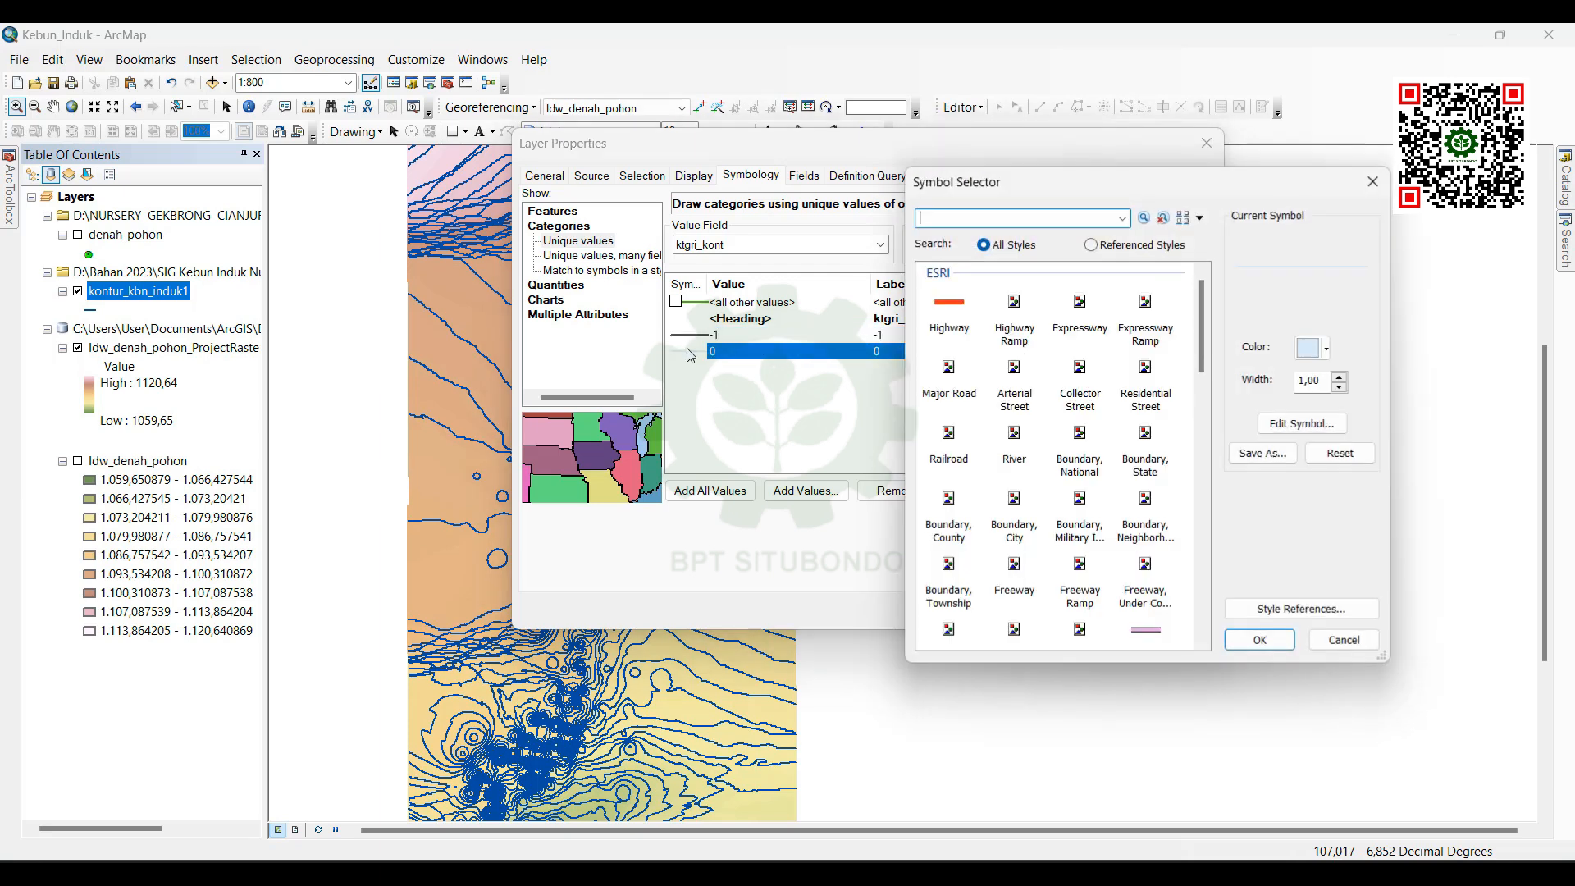
pyautogui.click(1307, 348)
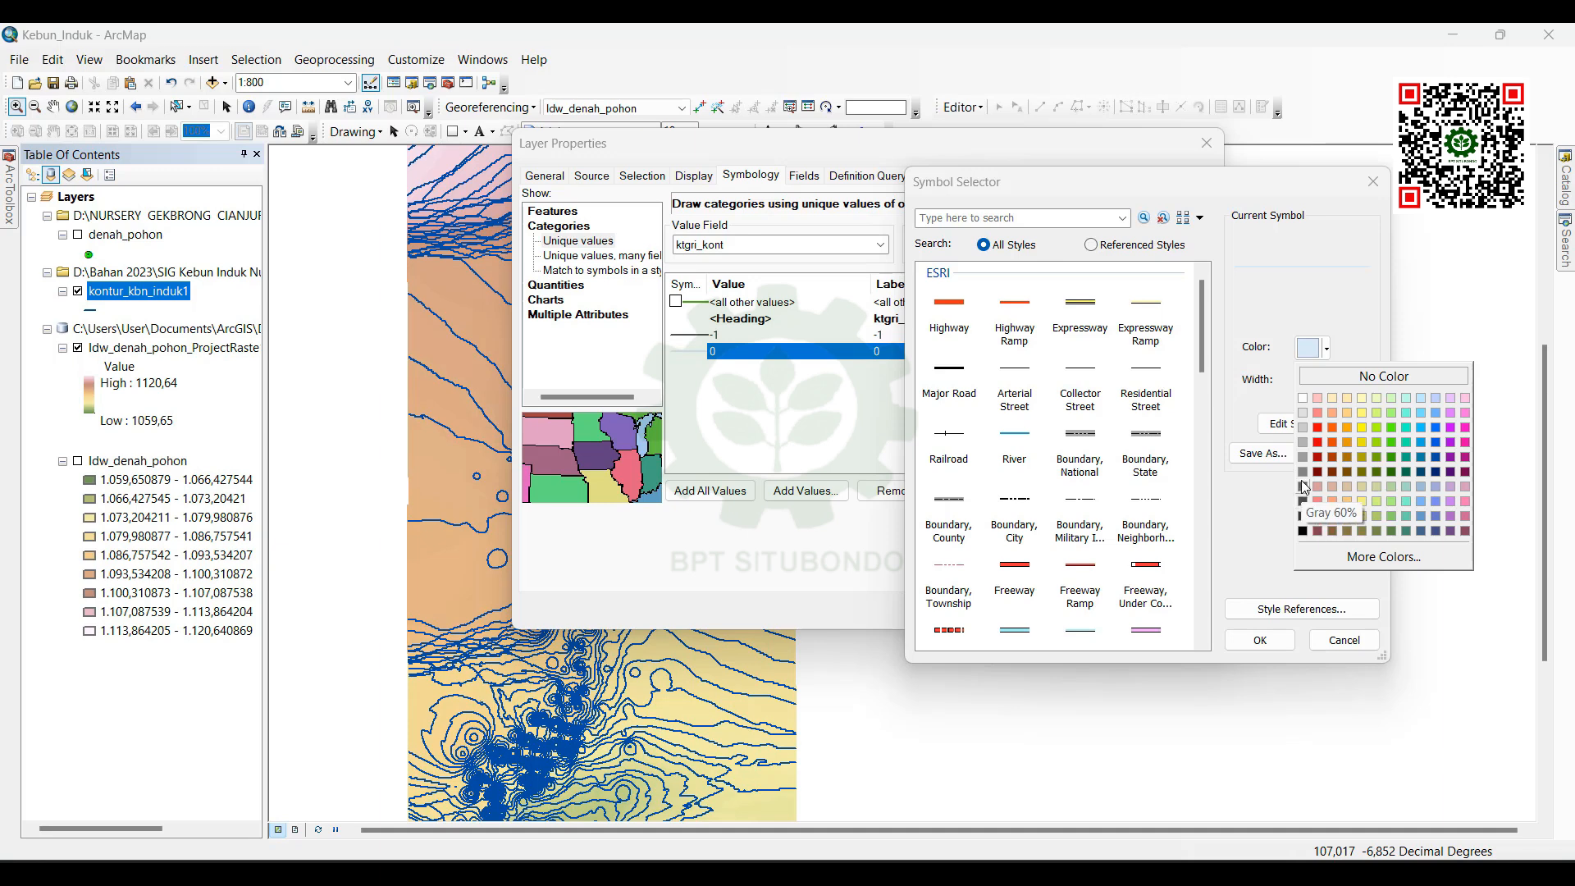
pyautogui.click(1304, 487)
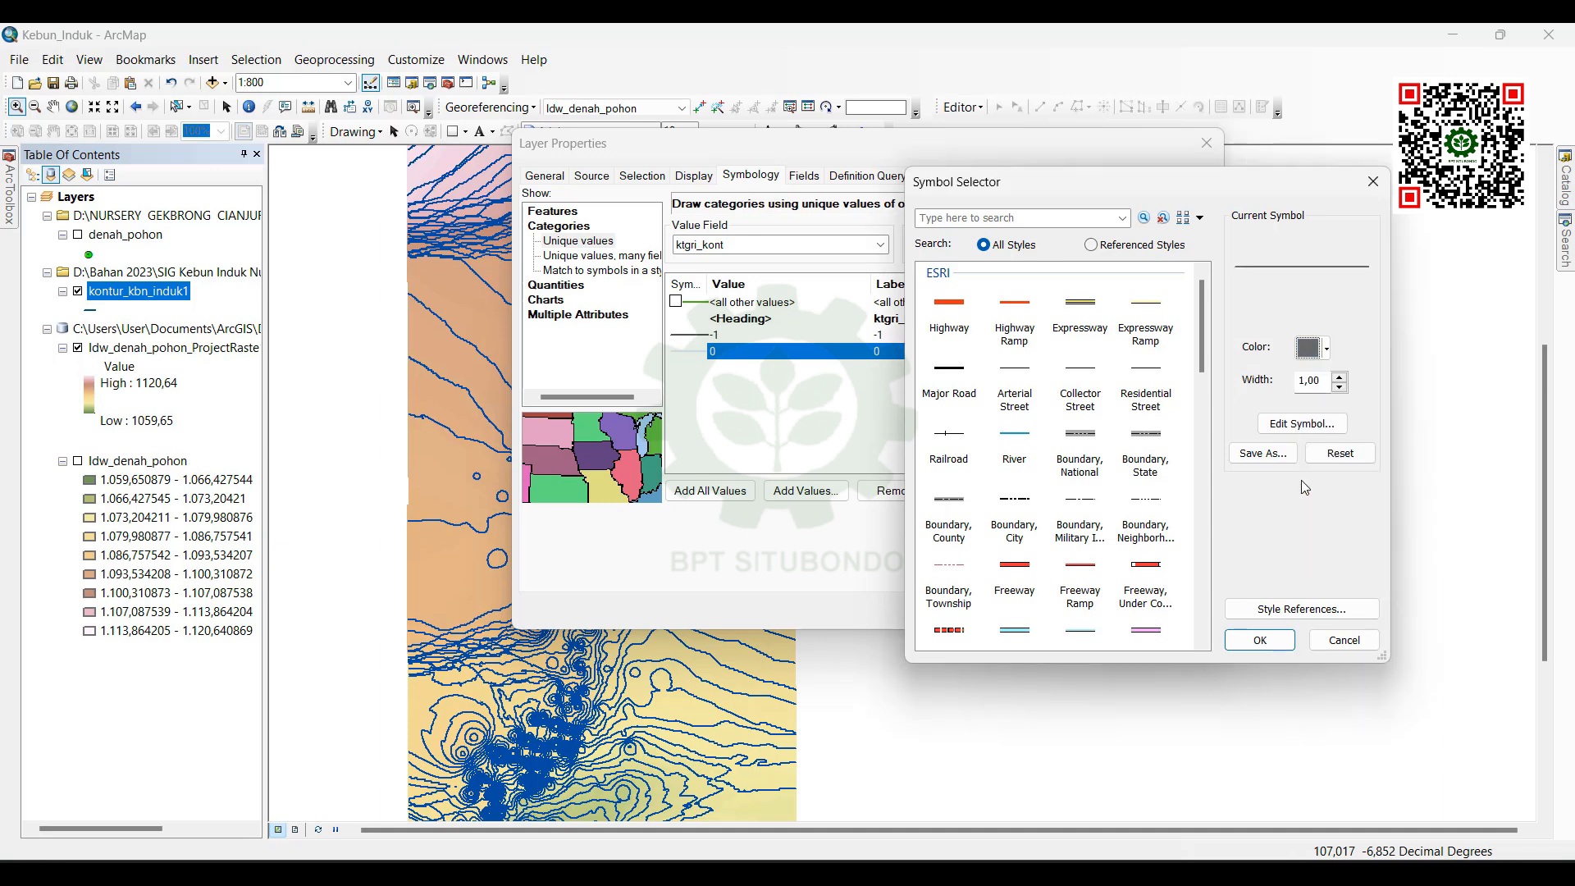
pyautogui.click(1341, 388)
pyautogui.click(1311, 381)
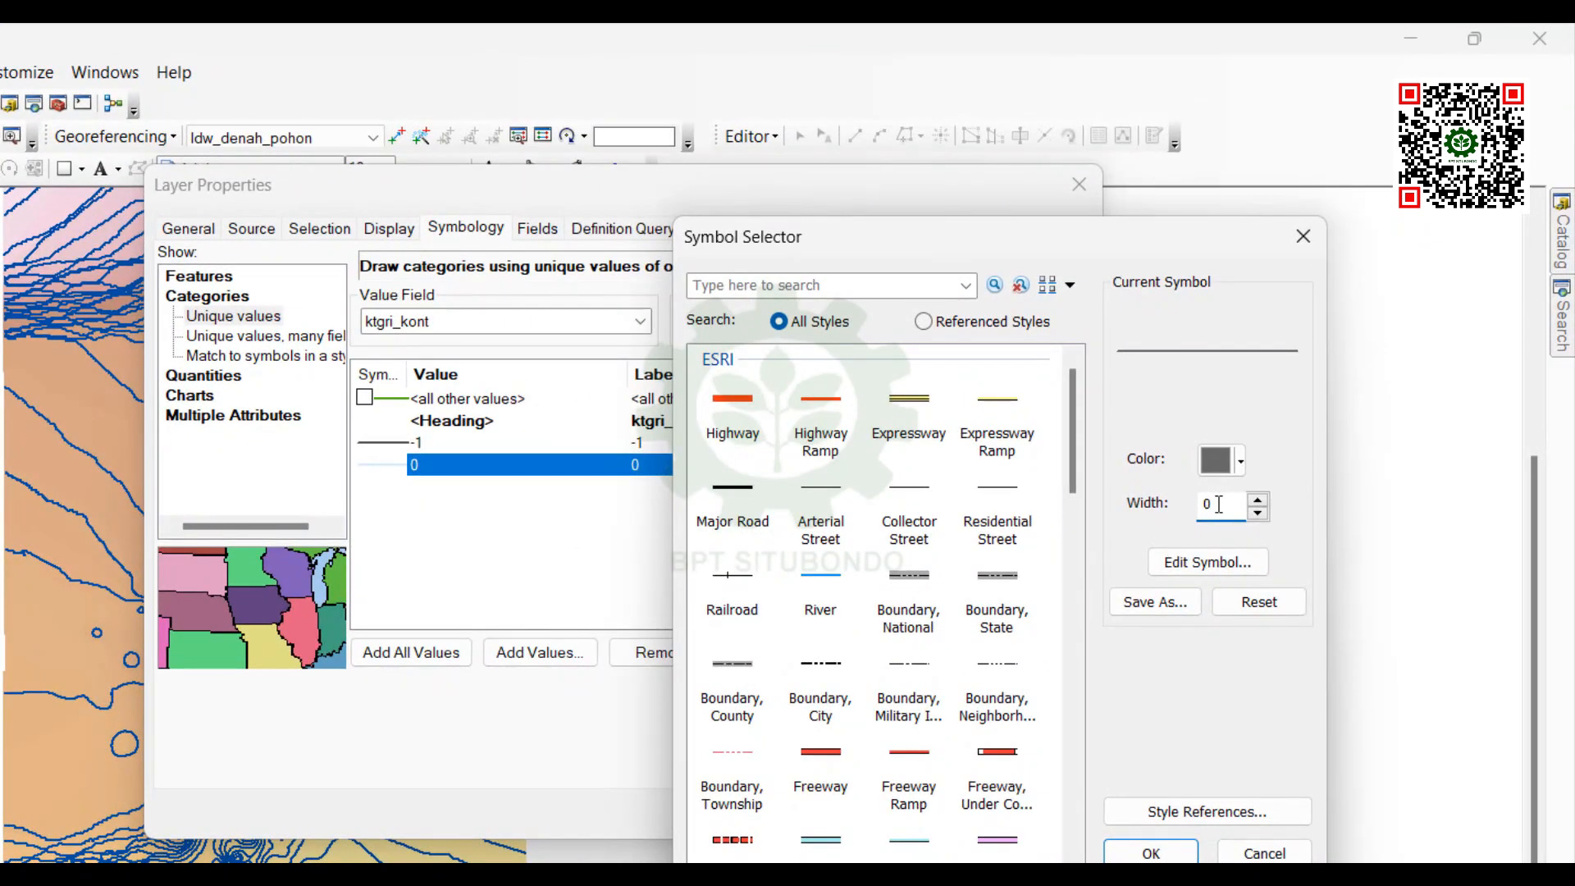
pyautogui.write('25')
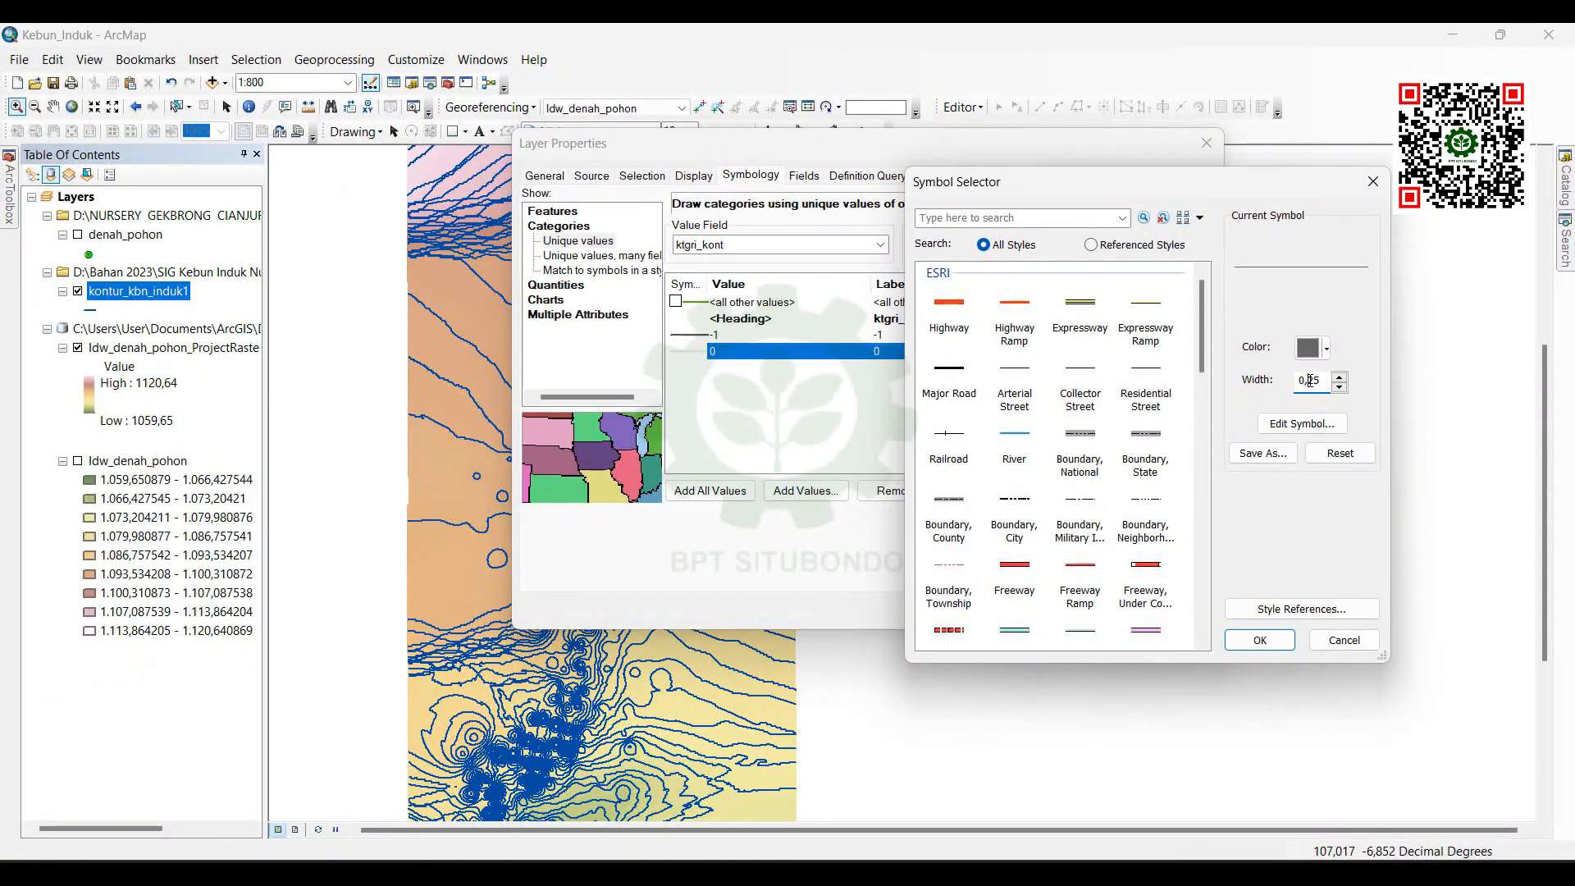
pyautogui.click(1260, 640)
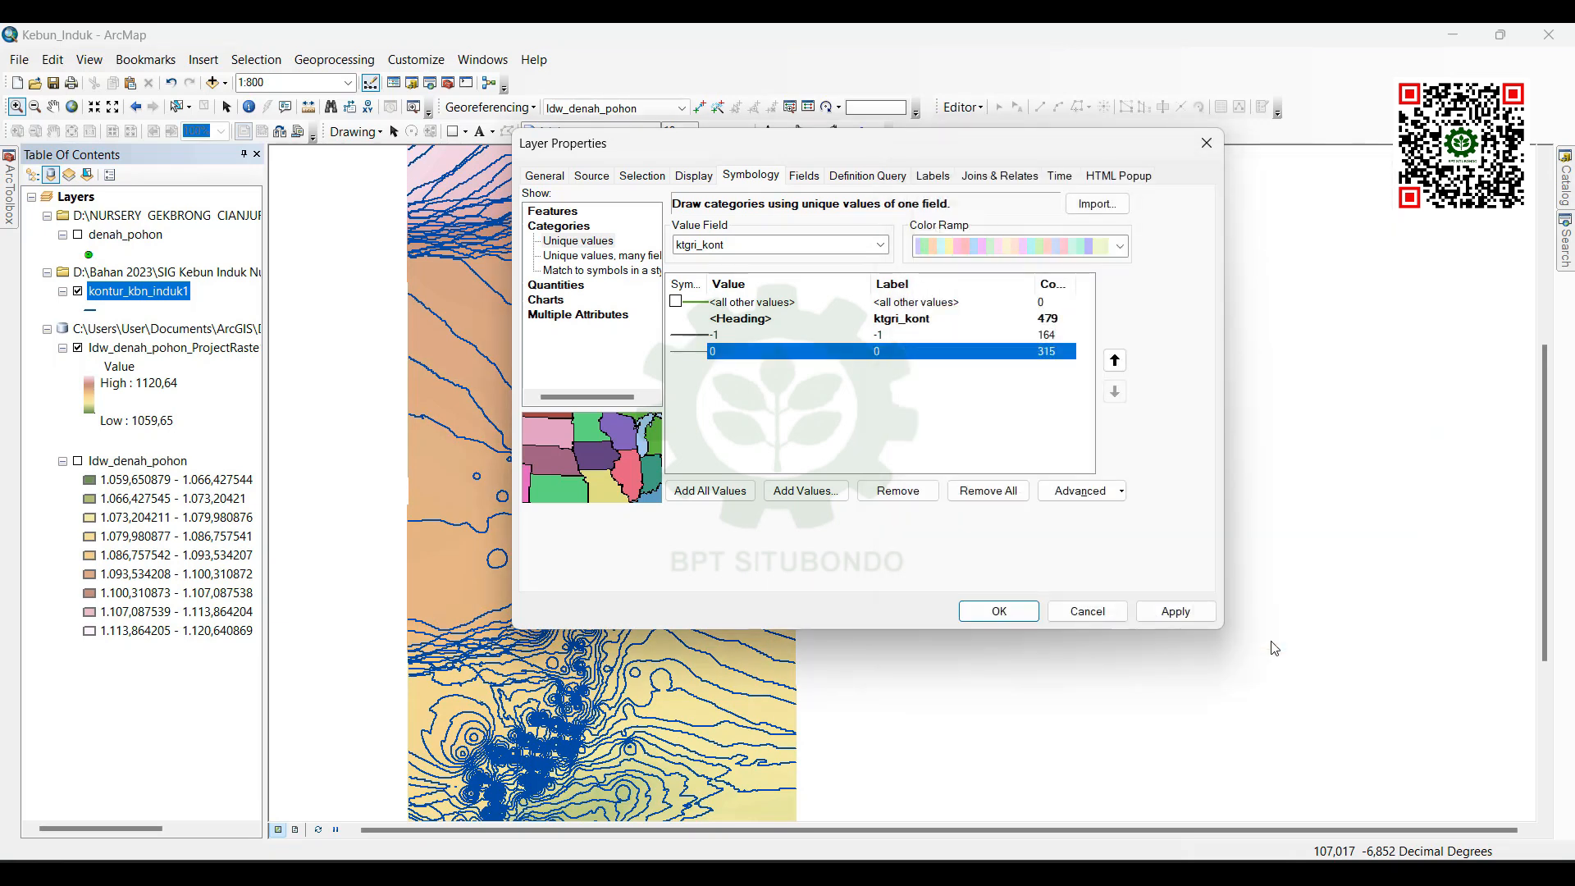
pyautogui.click(1175, 614)
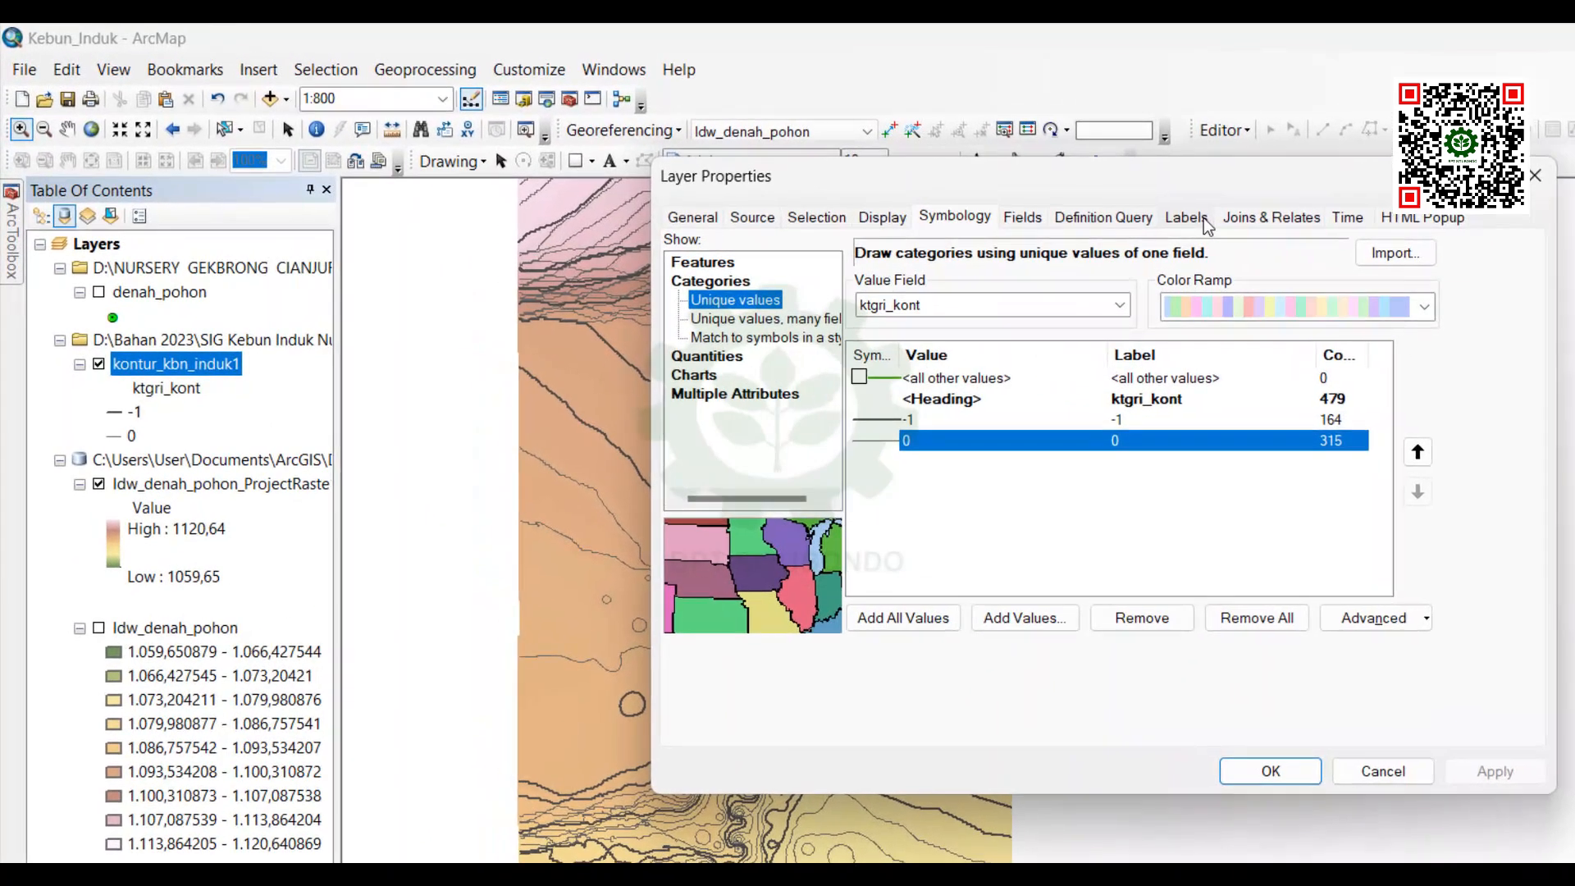
# Step: Turn on labels for kontur_kbn_induk1 and set the method to define classes of features and label each class differently
pyautogui.click(934, 176)
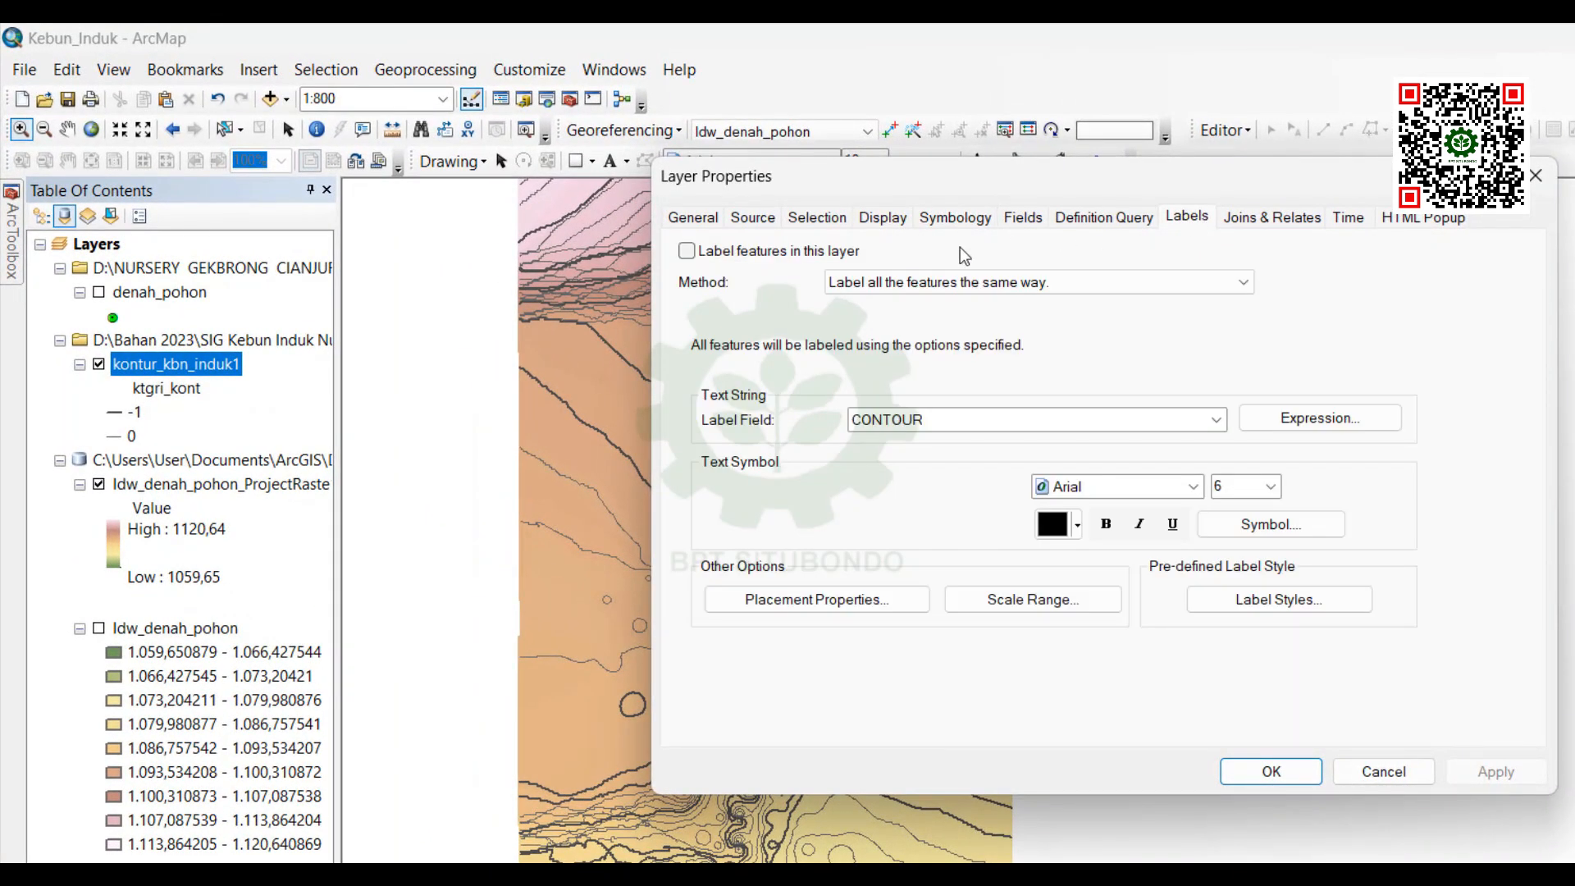
pyautogui.click(688, 251)
pyautogui.click(1245, 286)
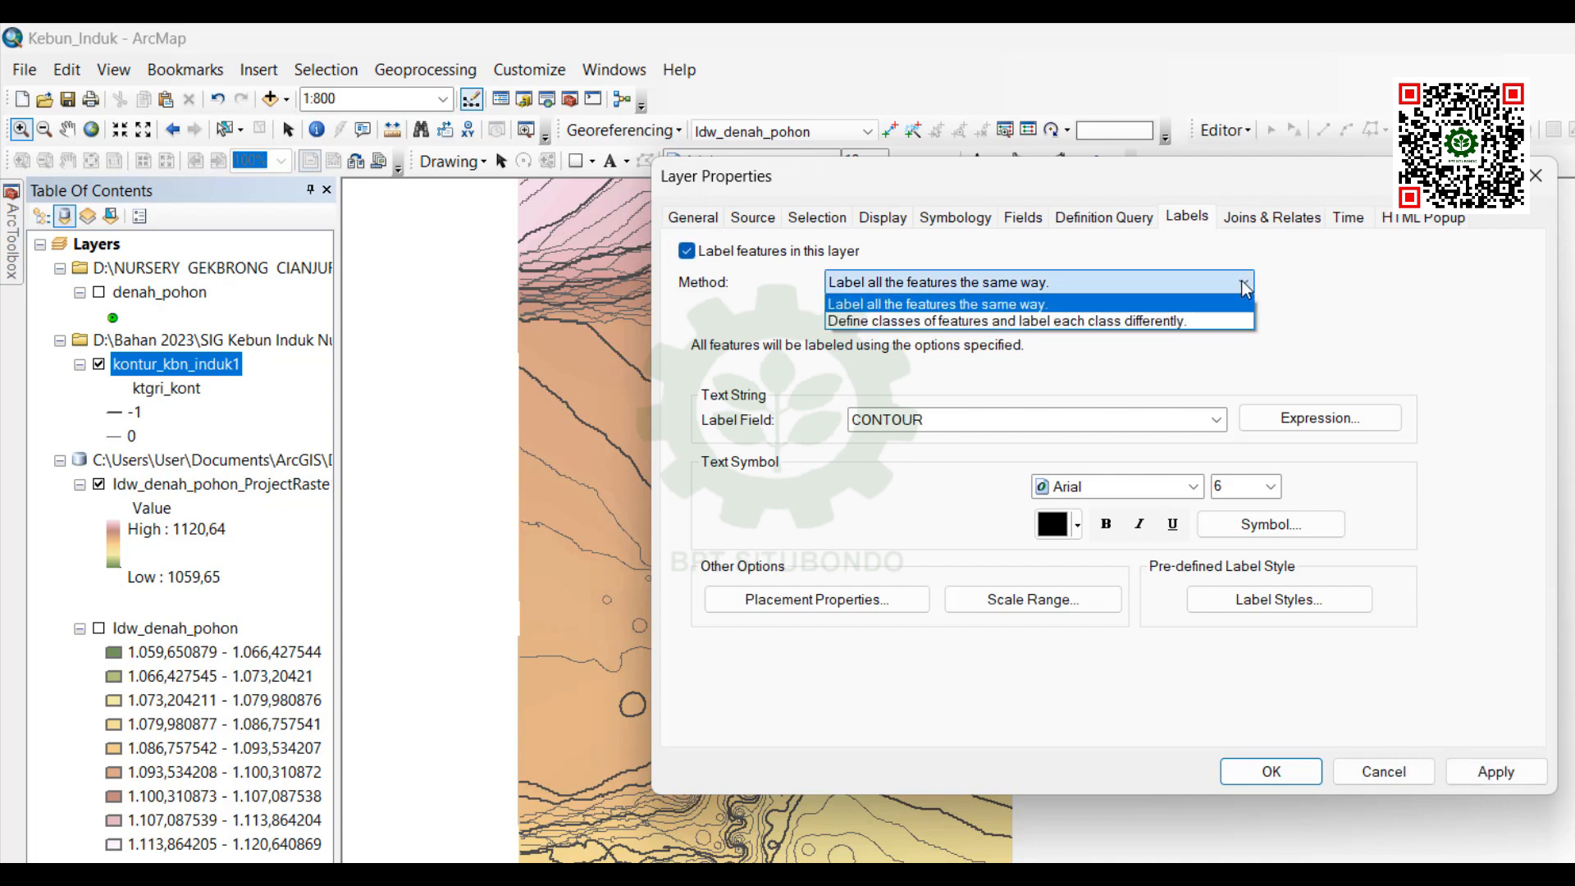
pyautogui.click(1212, 322)
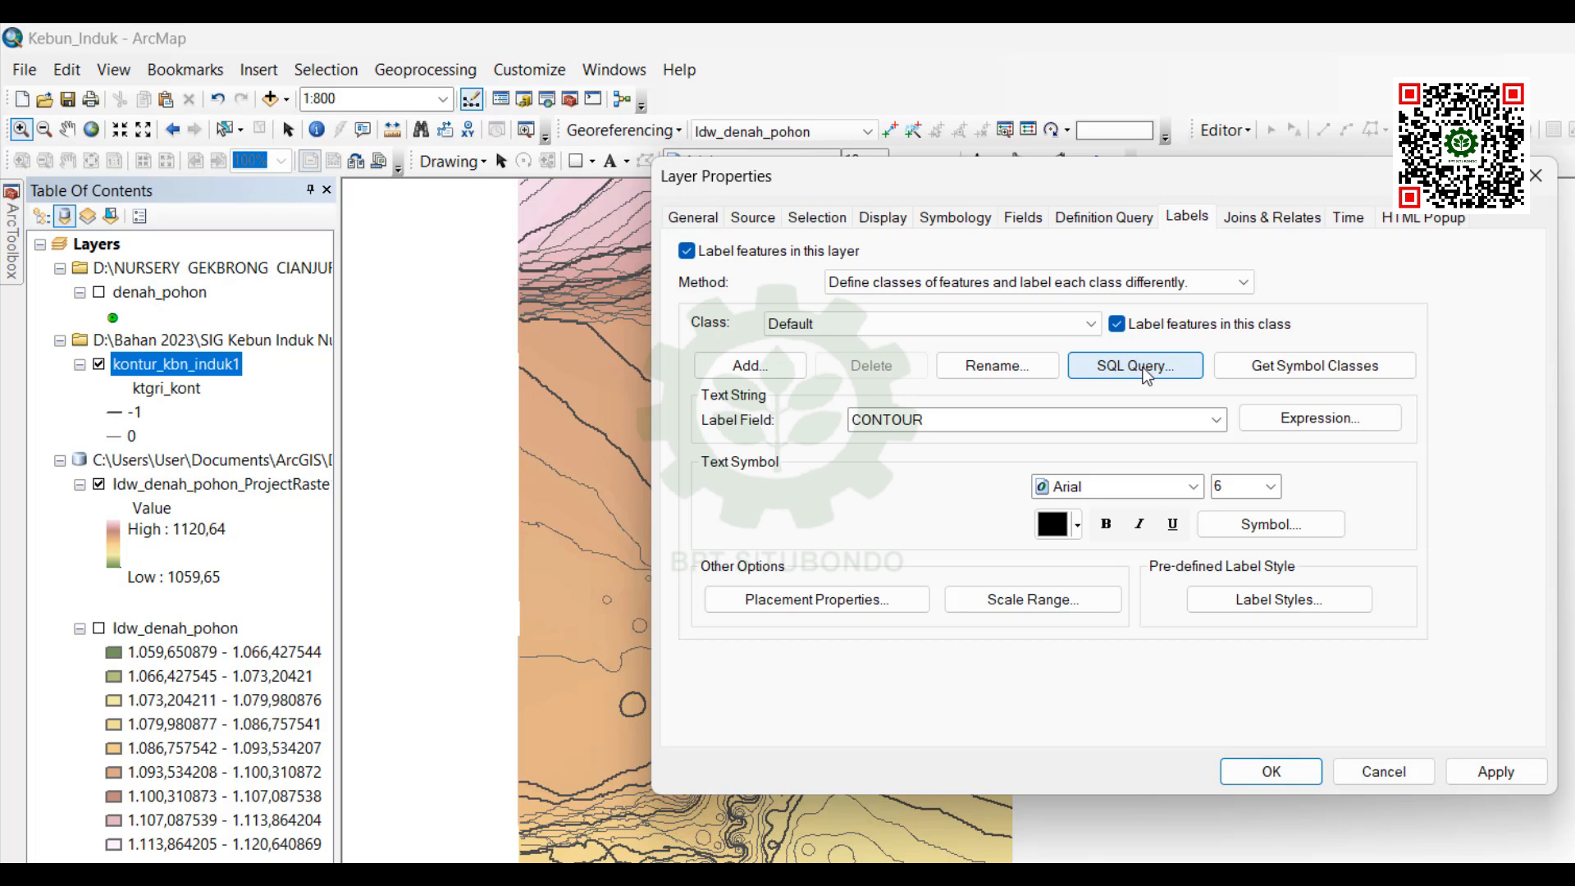
# Step: Restrict the Default label class to contours matching the SQL query "ktgri_kont" = -1
pyautogui.click(1146, 373)
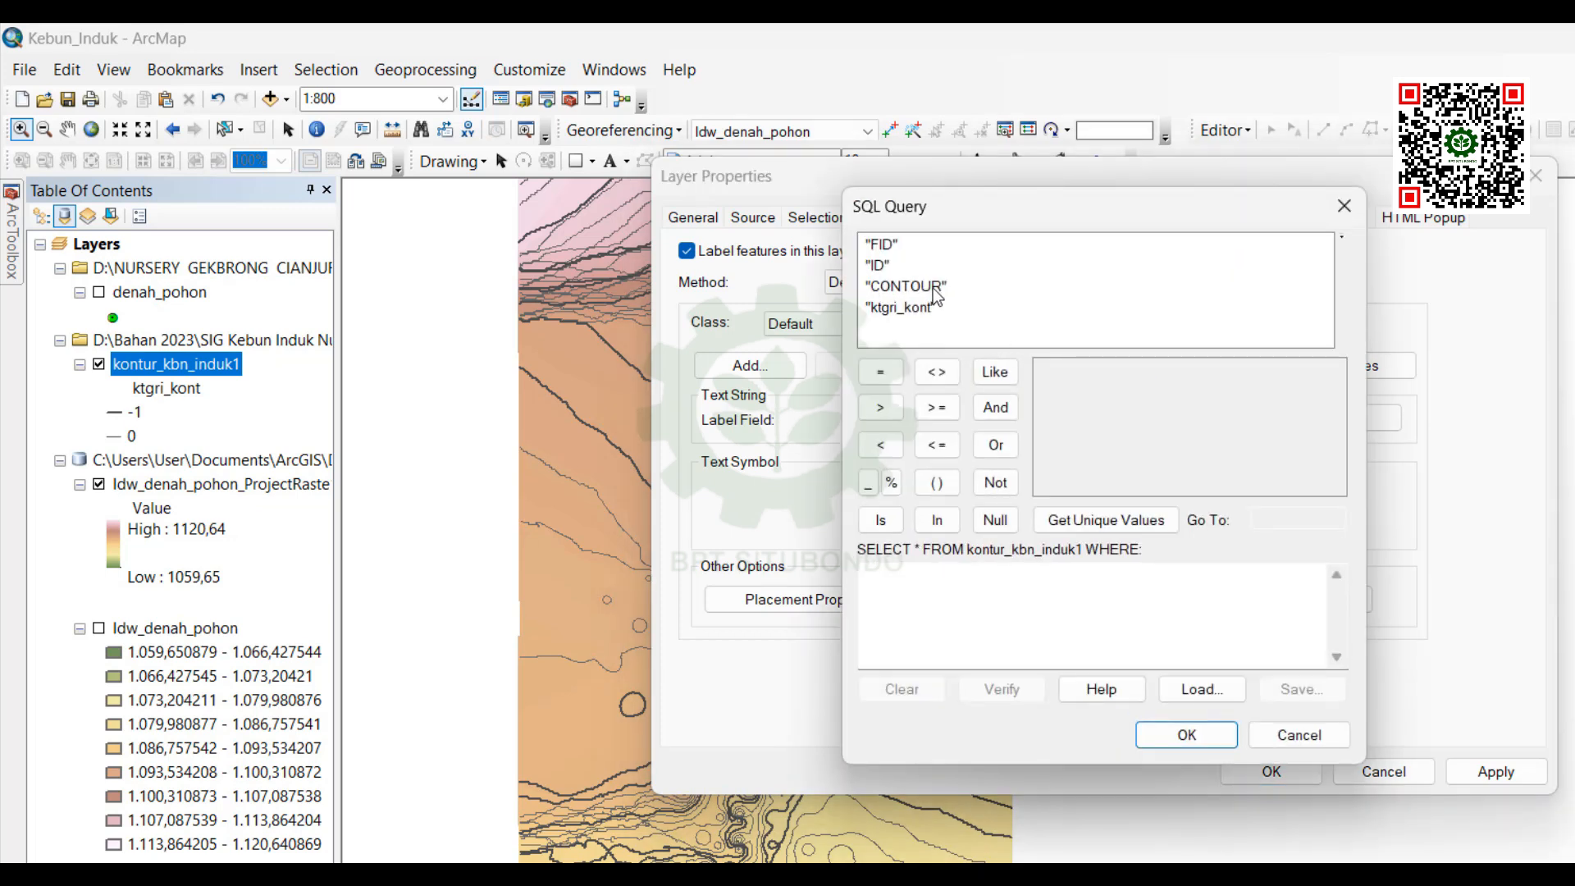
pyautogui.doubleClick(898, 315)
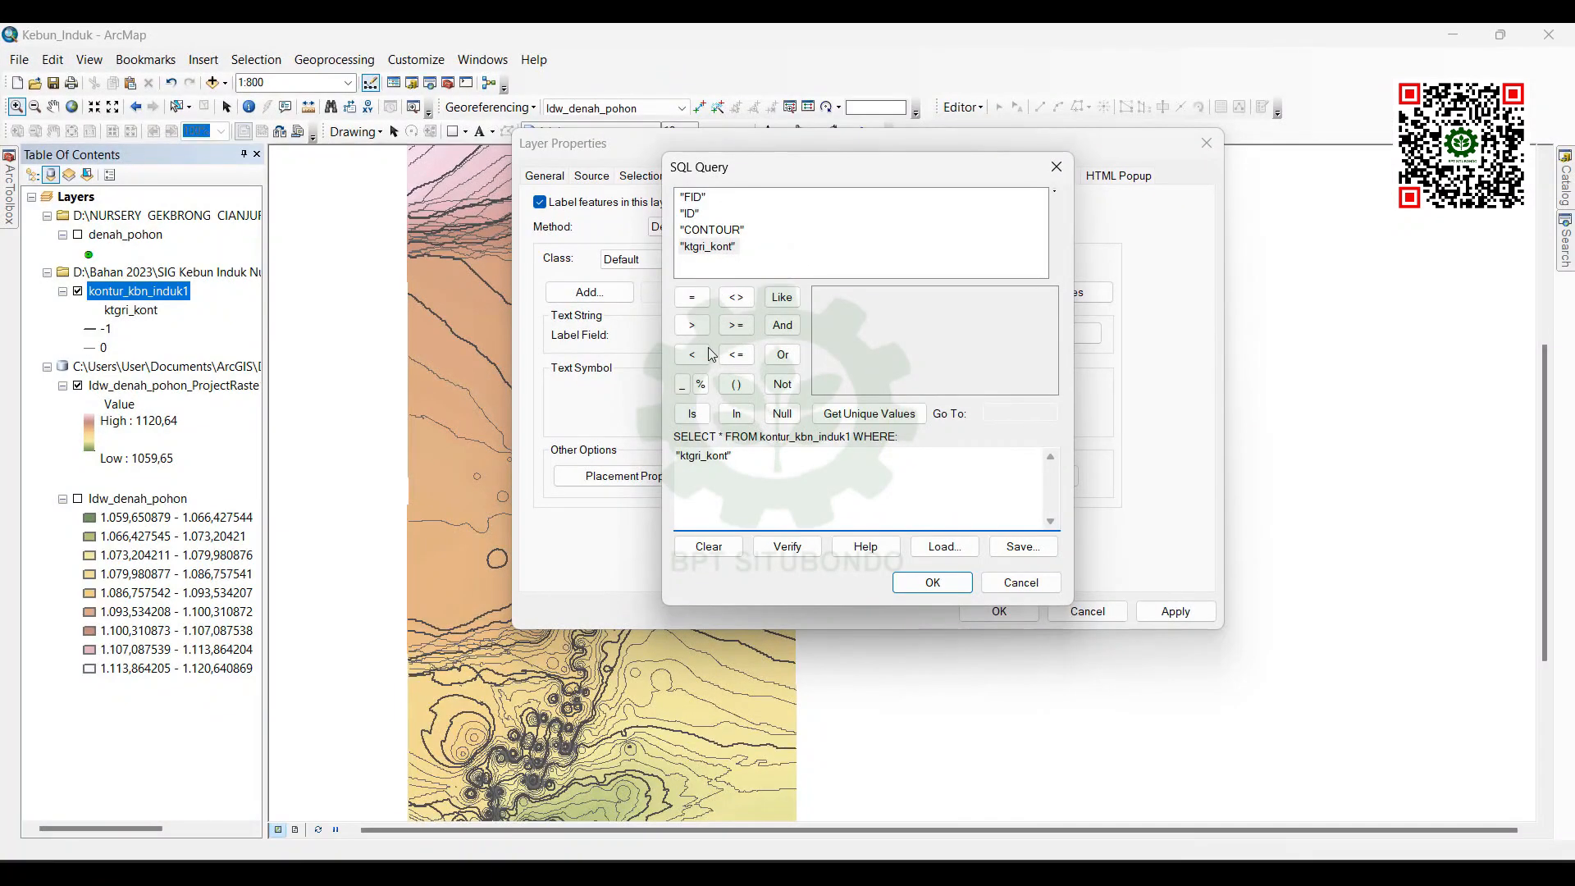
pyautogui.click(693, 301)
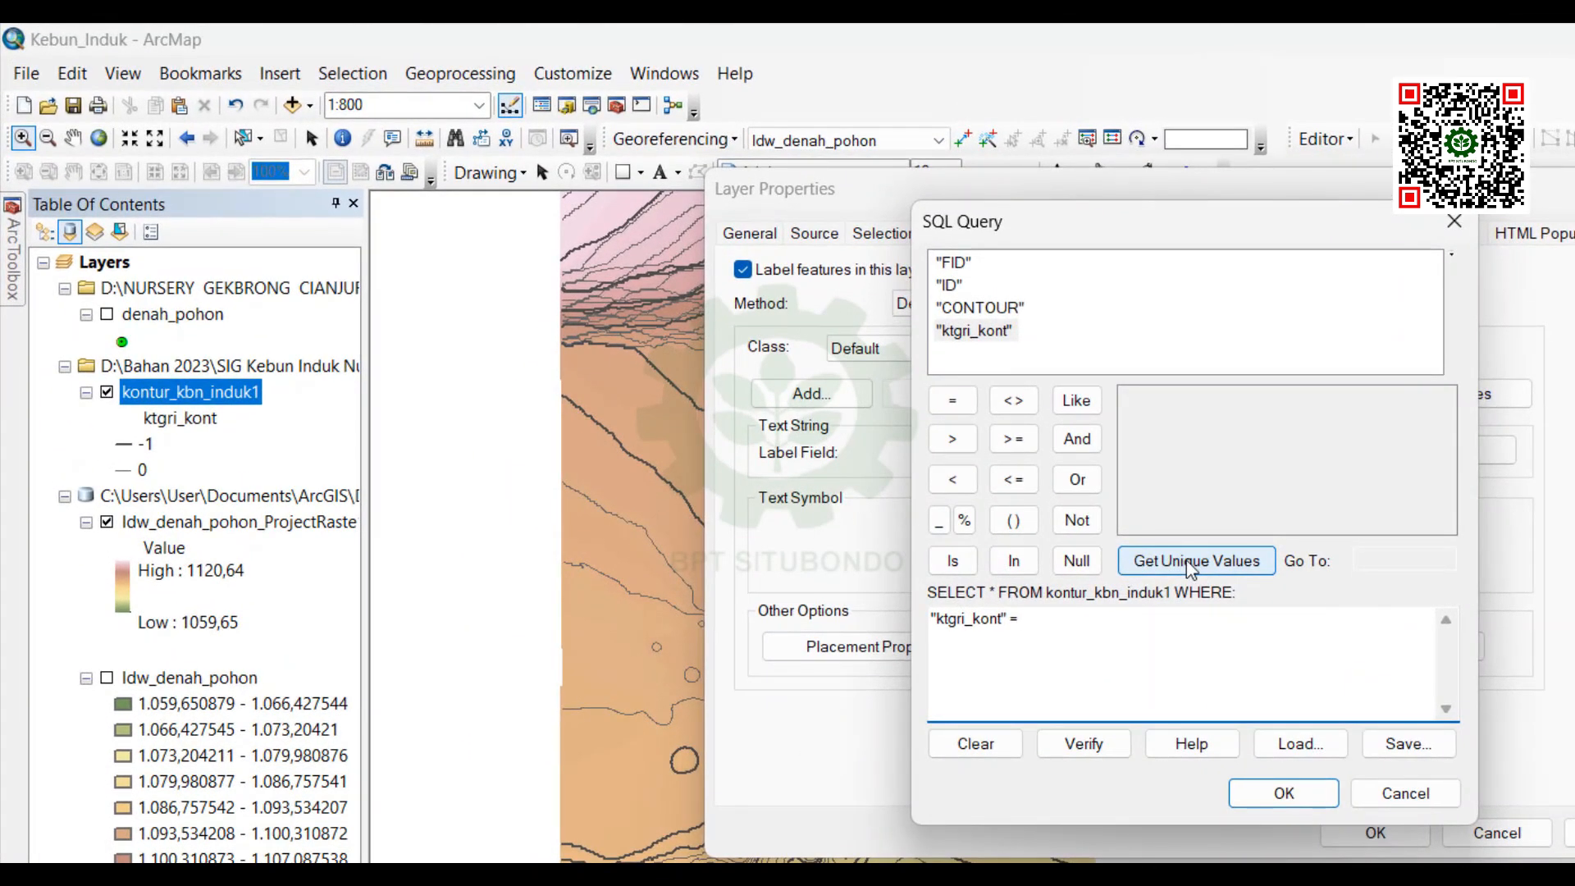
pyautogui.click(1191, 565)
pyautogui.click(1133, 401)
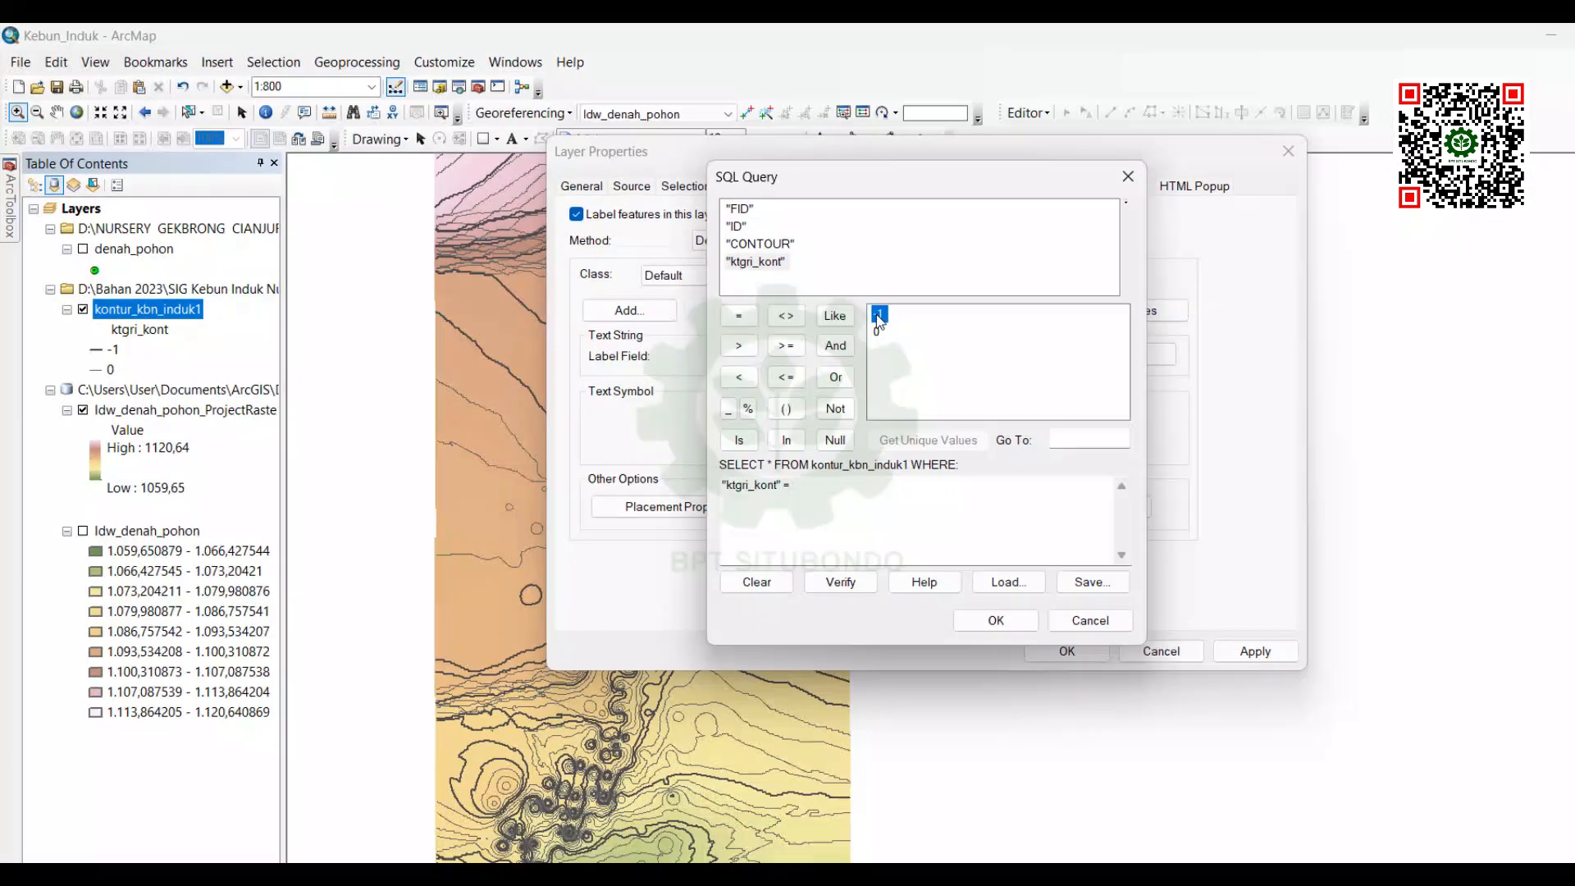
pyautogui.doubleClick(1132, 402)
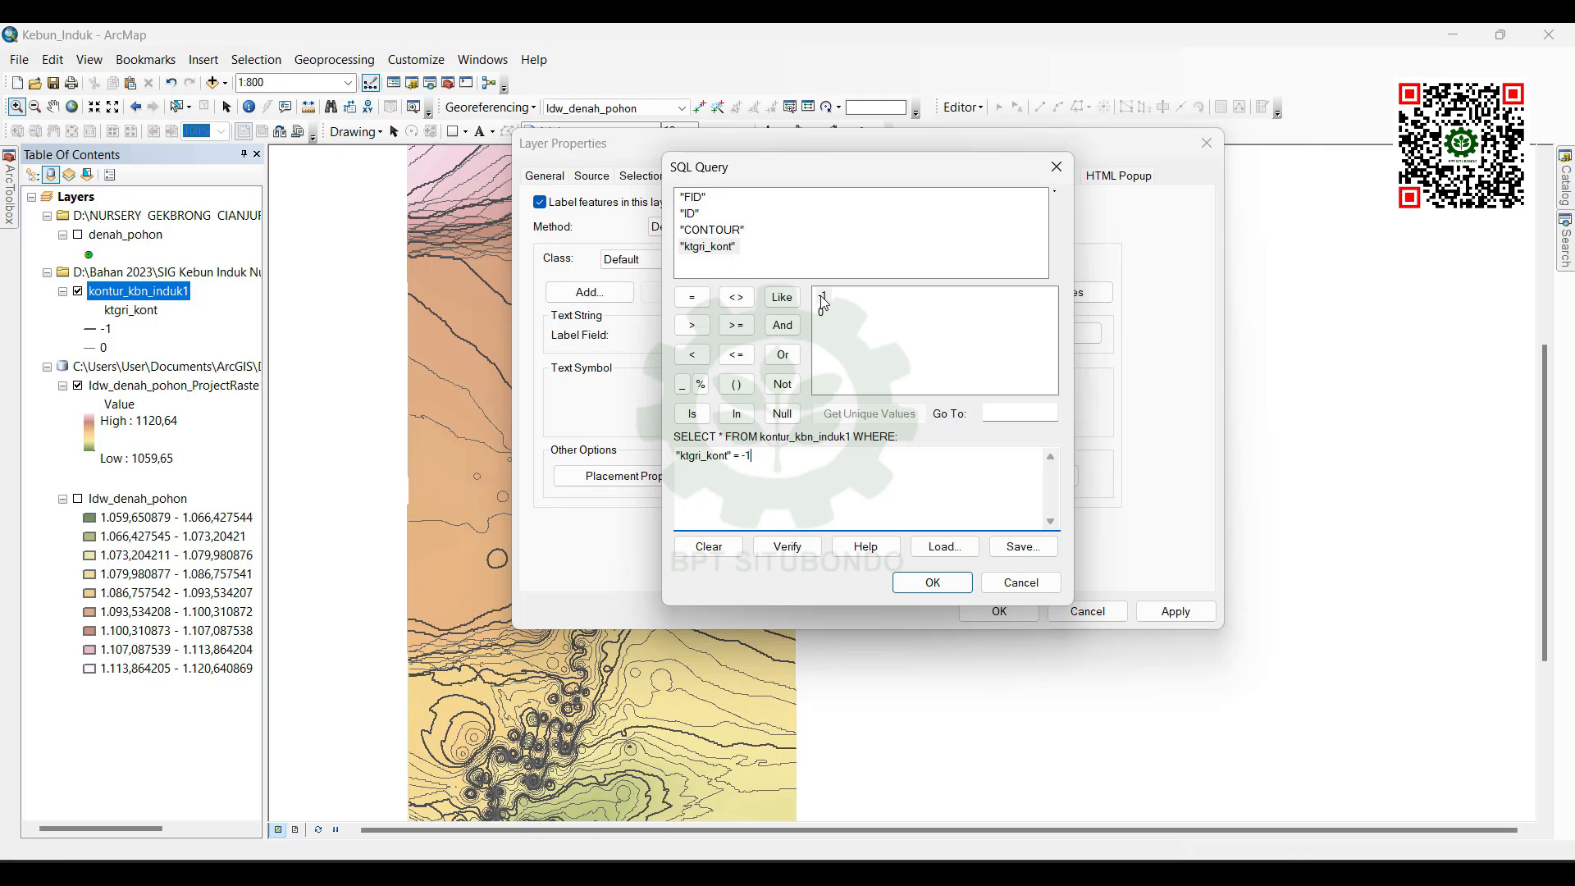
pyautogui.click(943, 584)
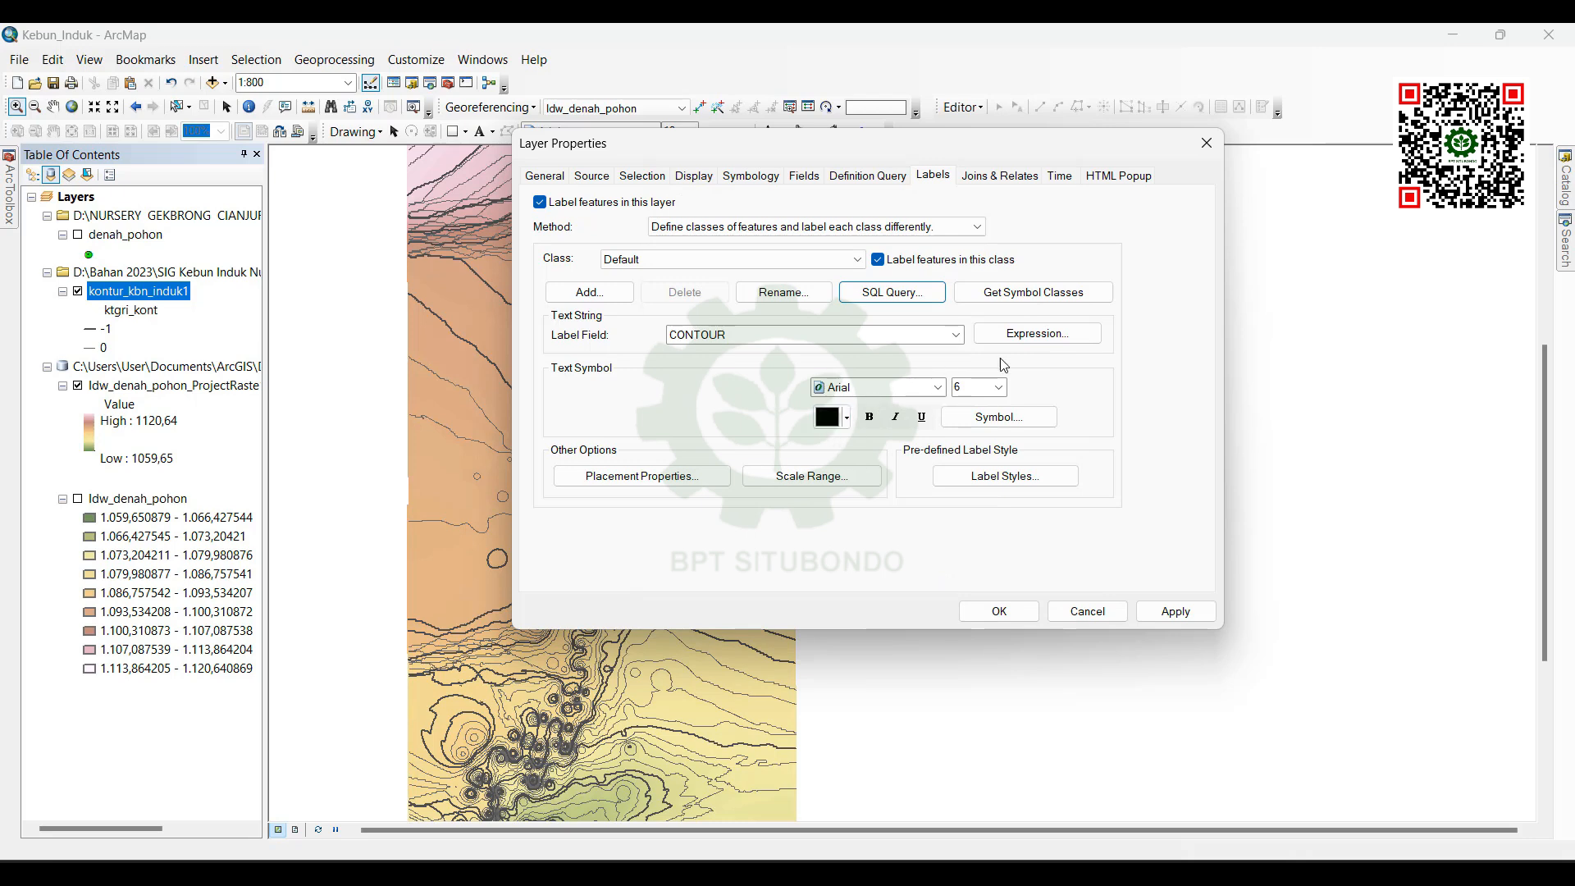
# Step: Place the contour labels on the line instead of above it, keep CONTOUR as the label field and apply
pyautogui.click(652, 476)
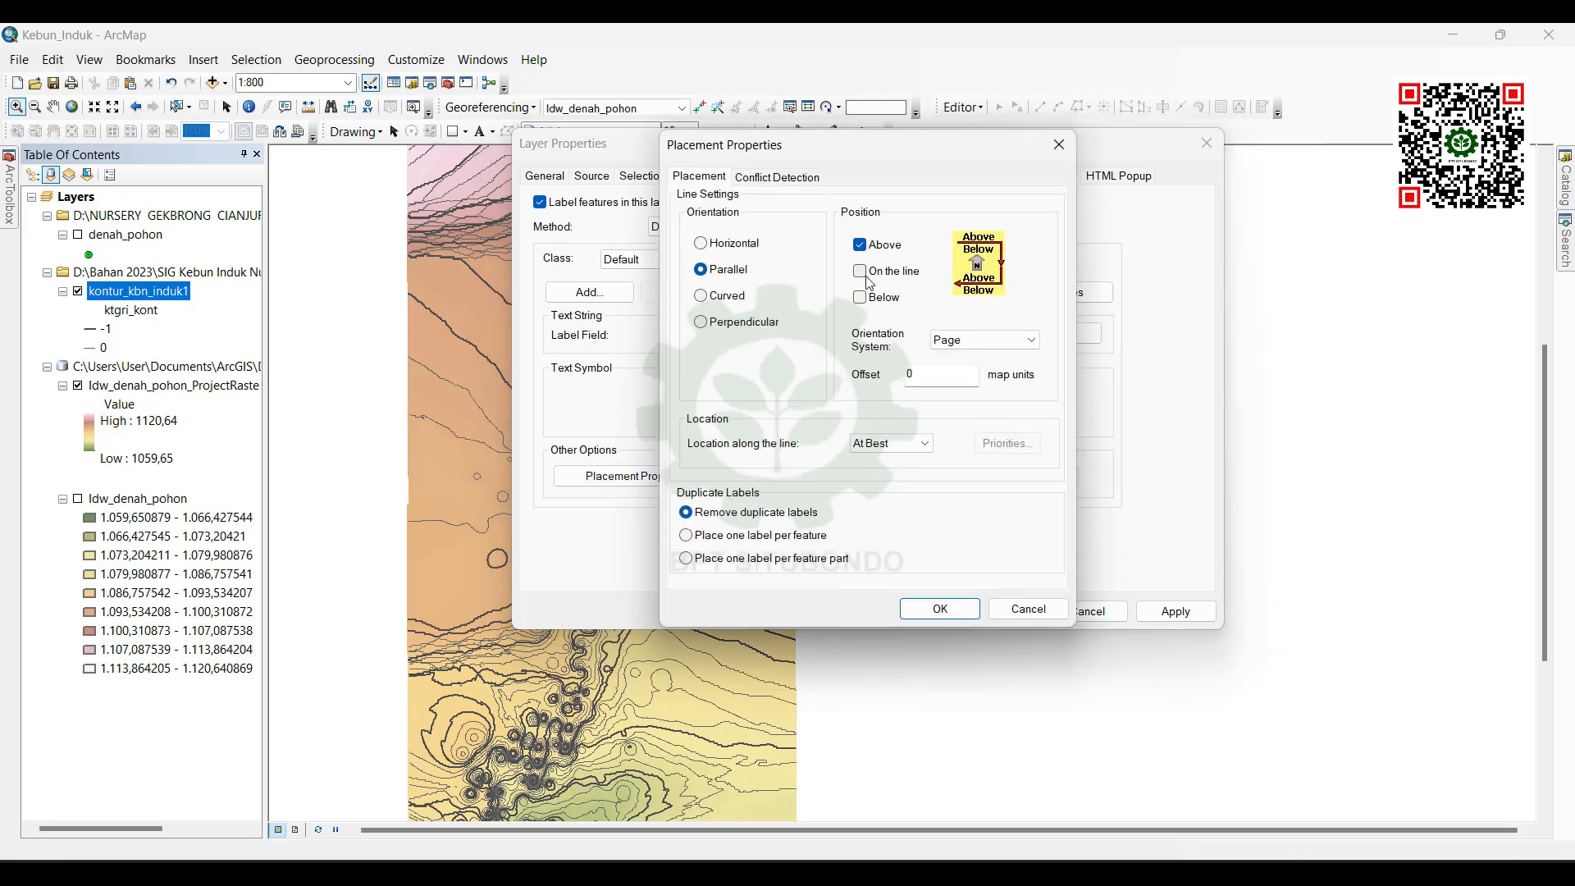
pyautogui.click(860, 272)
pyautogui.click(859, 245)
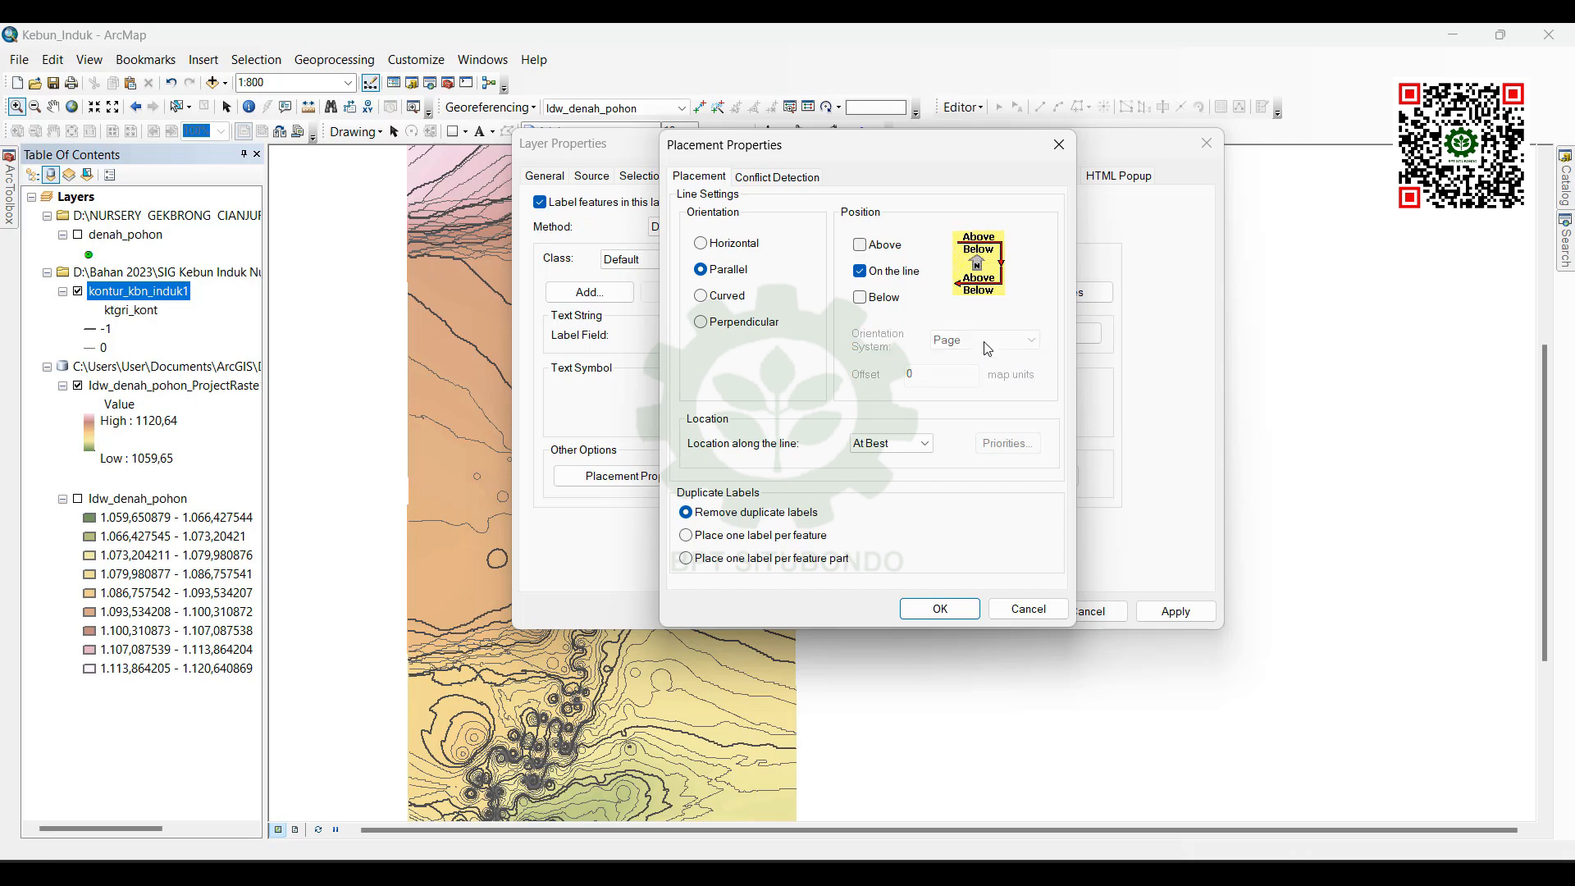
pyautogui.click(950, 610)
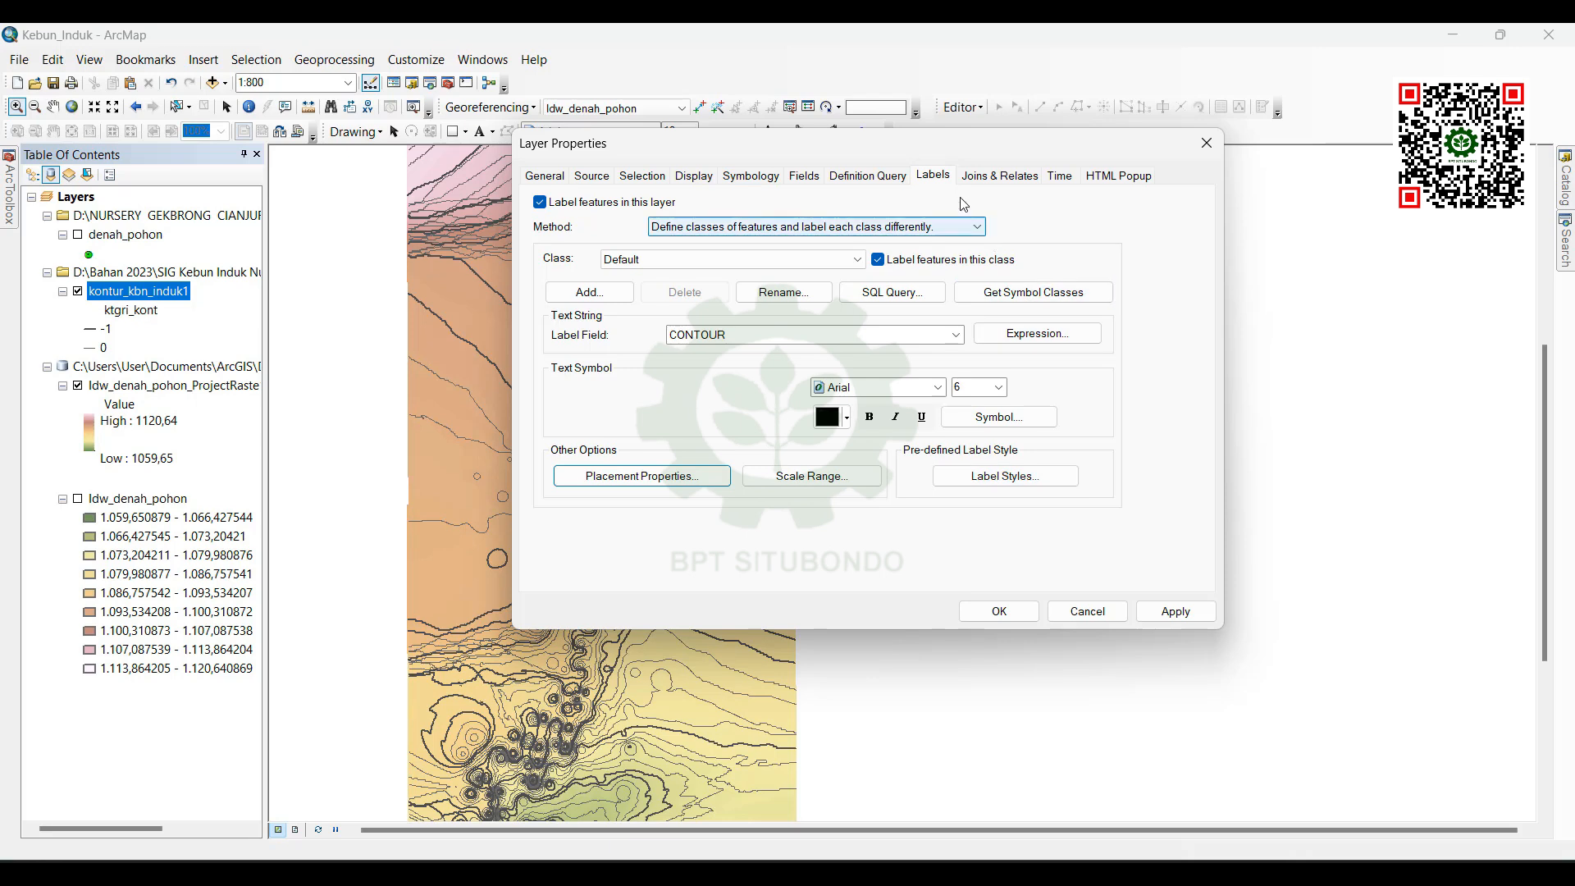
pyautogui.moveTo(937, 153); pyautogui.dragTo(1098, 154)
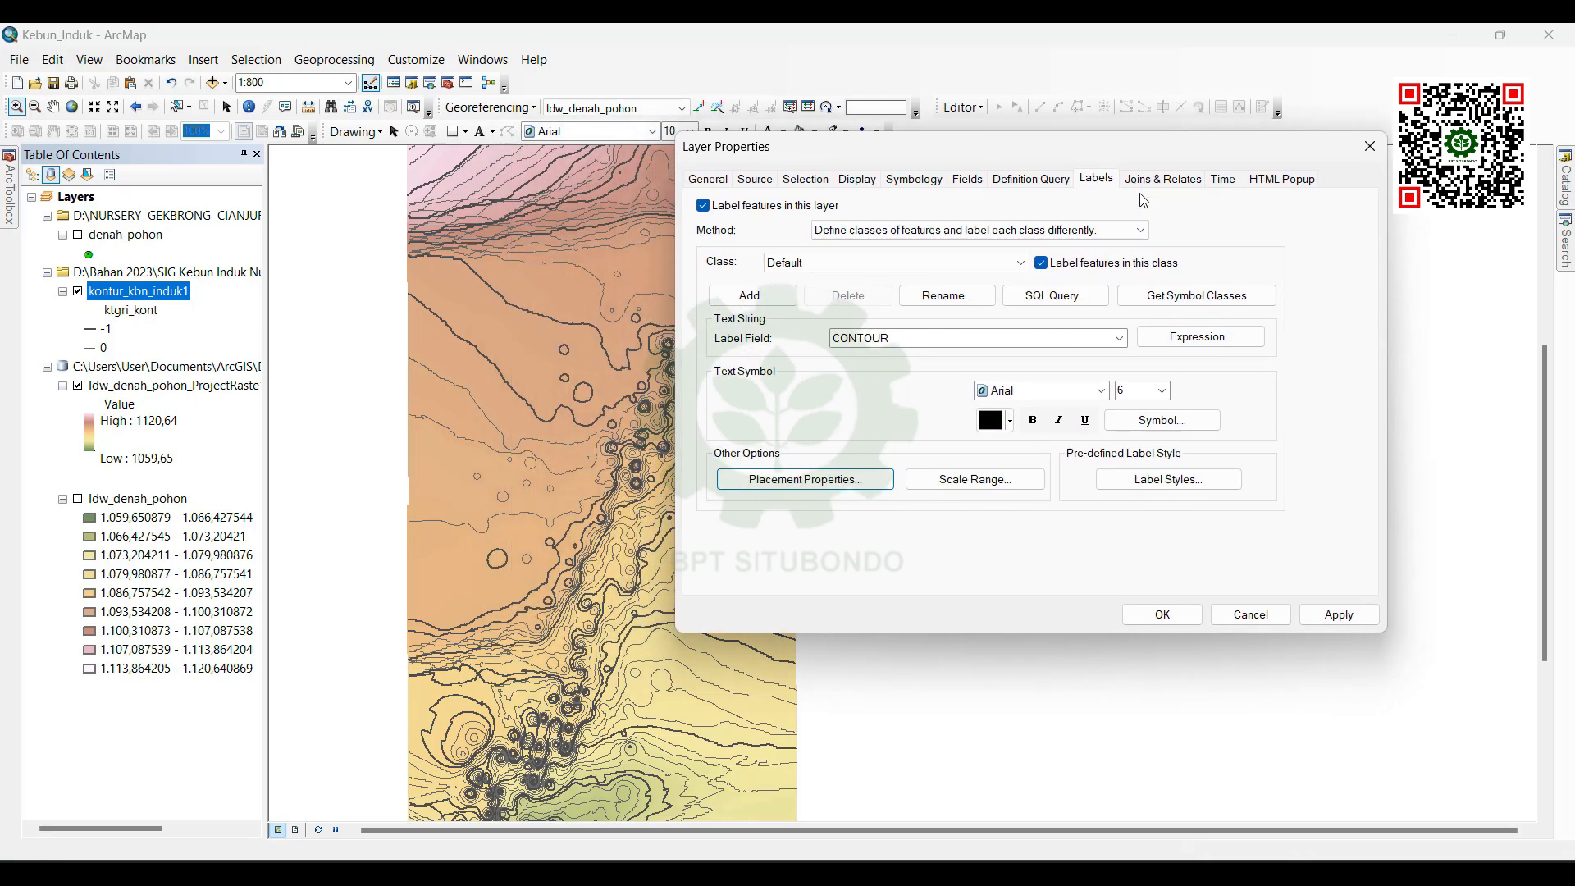
pyautogui.click(1120, 339)
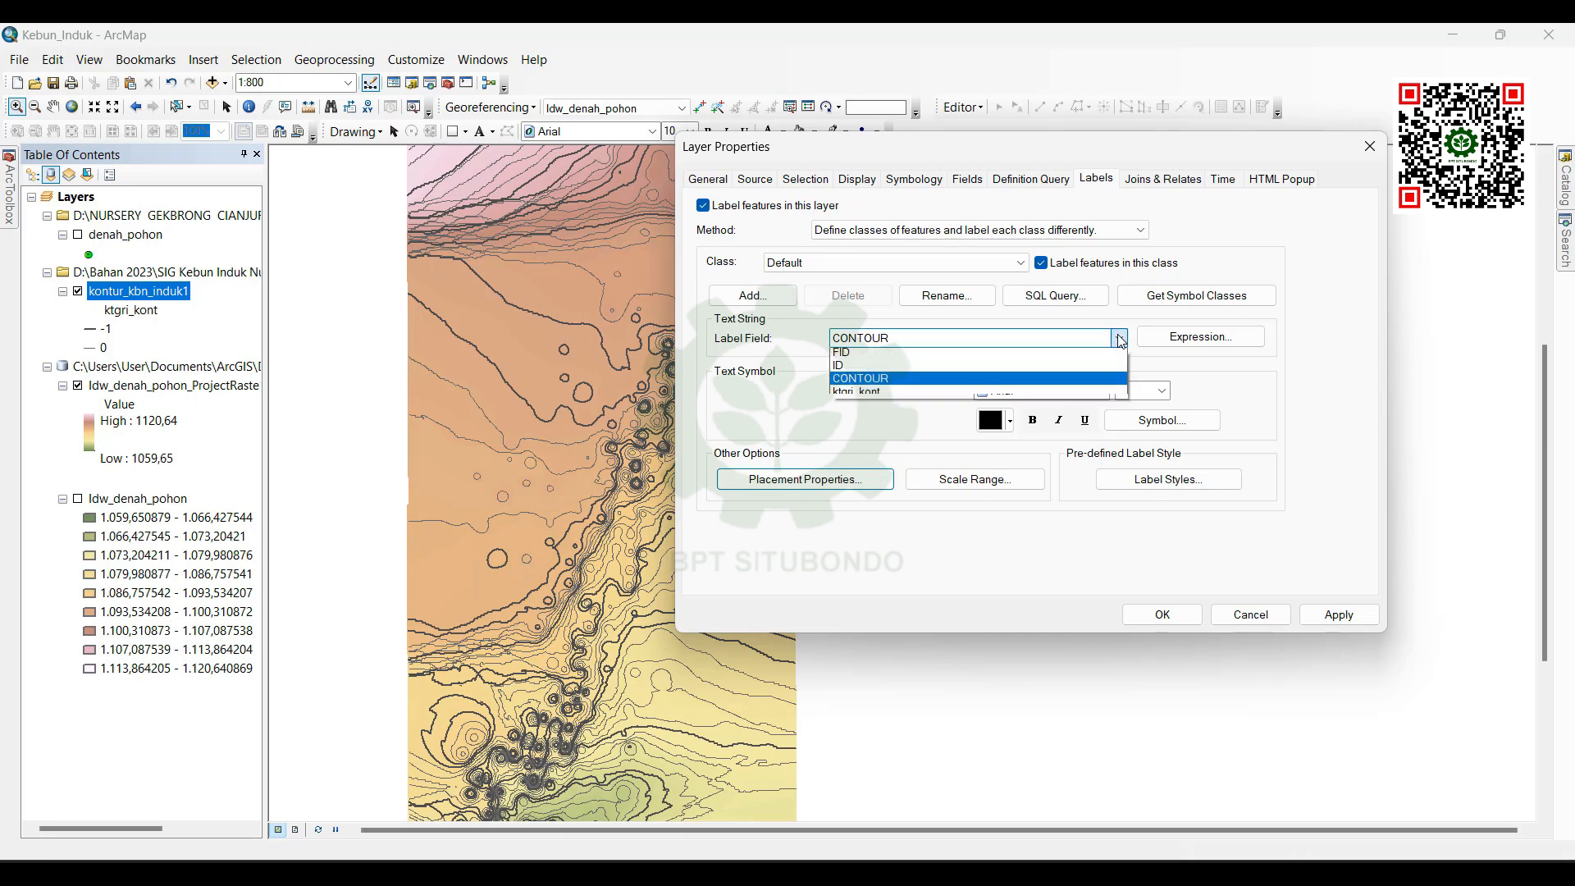
pyautogui.click(1120, 339)
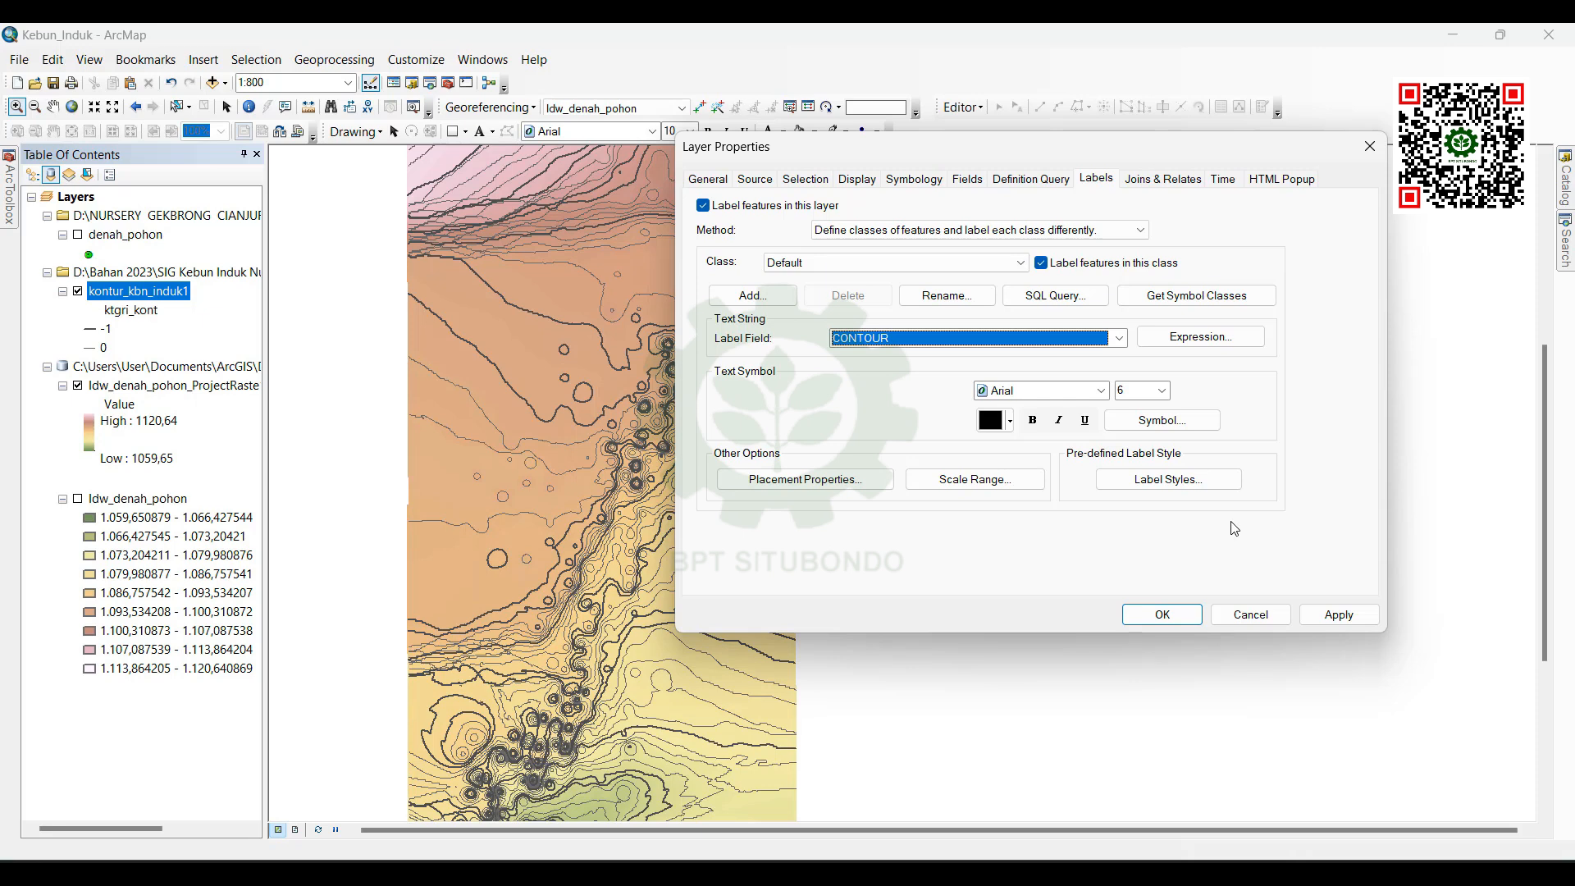
pyautogui.click(1332, 617)
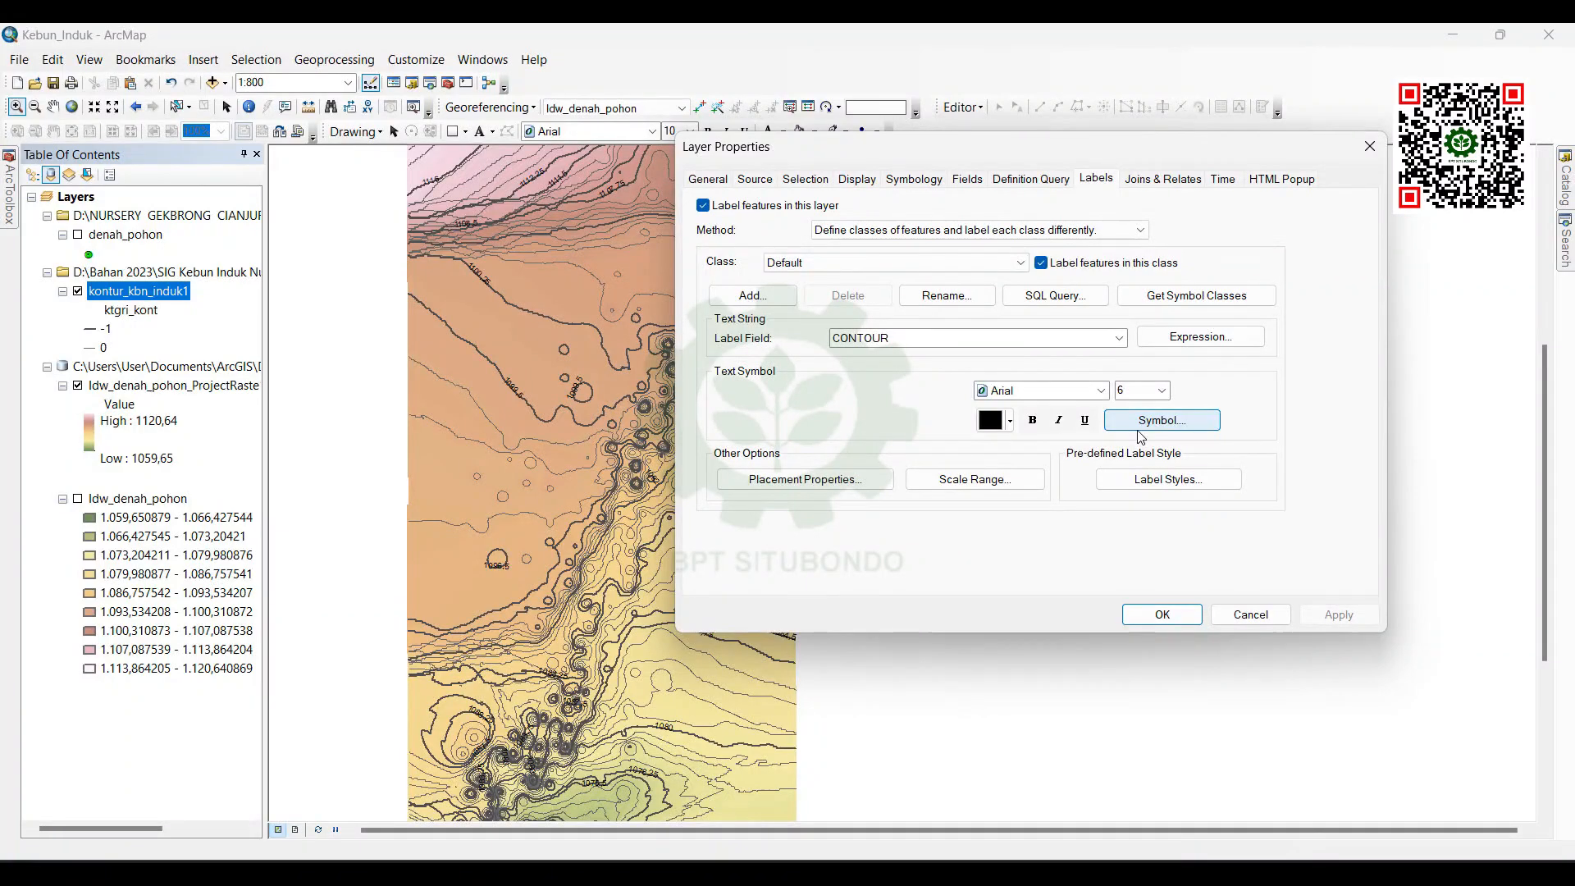
# Step: Add a halo mask with a reduced size to the contour label text symbol, apply it and close the layer properties
pyautogui.click(1157, 428)
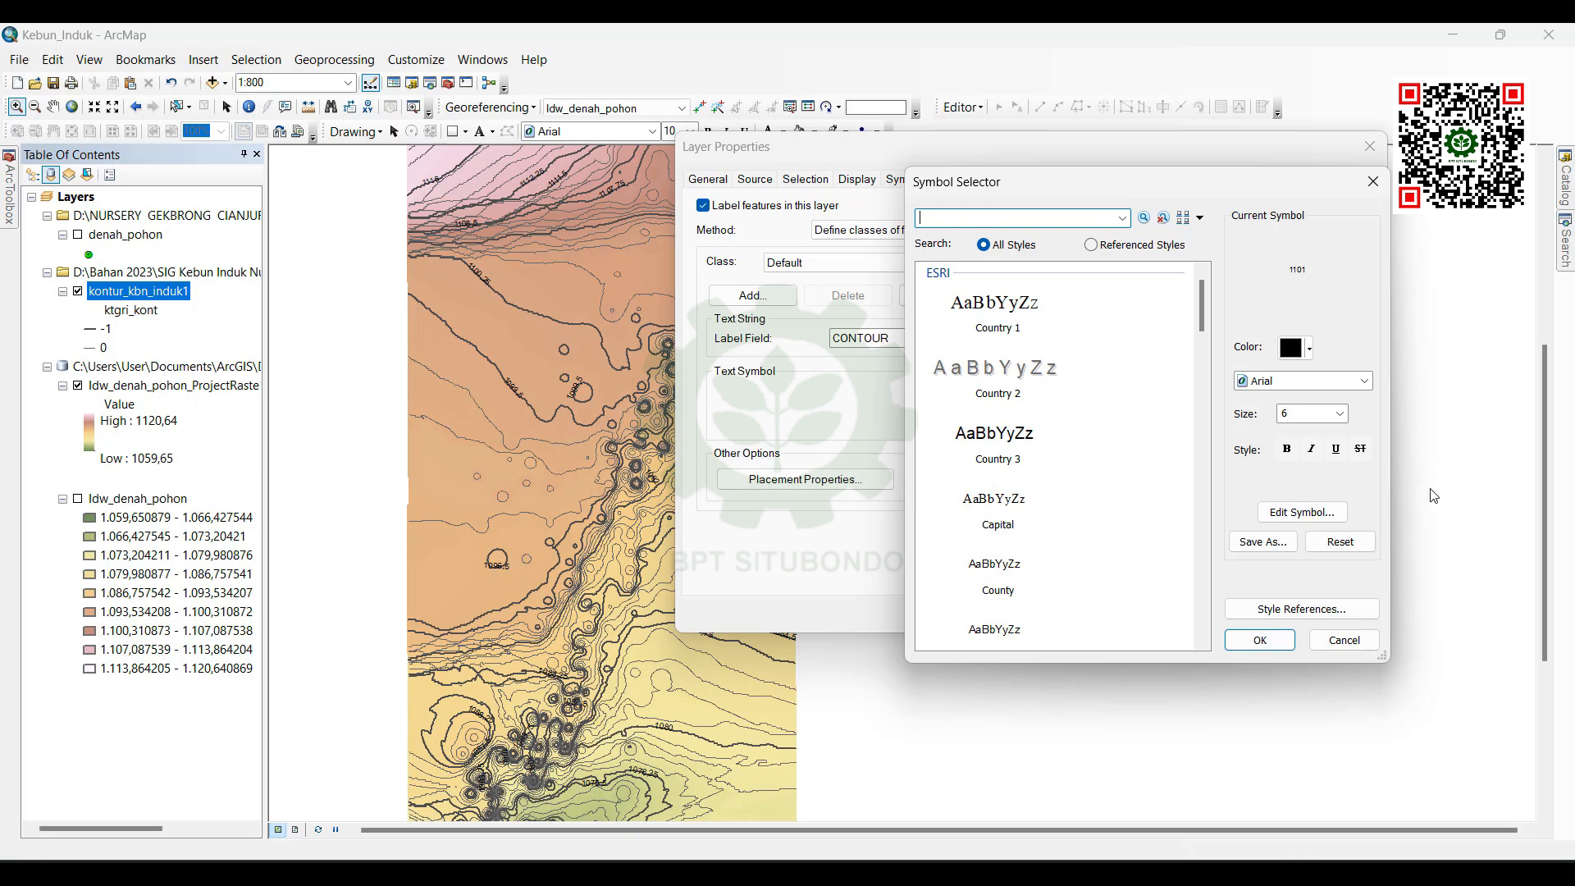
pyautogui.click(1315, 515)
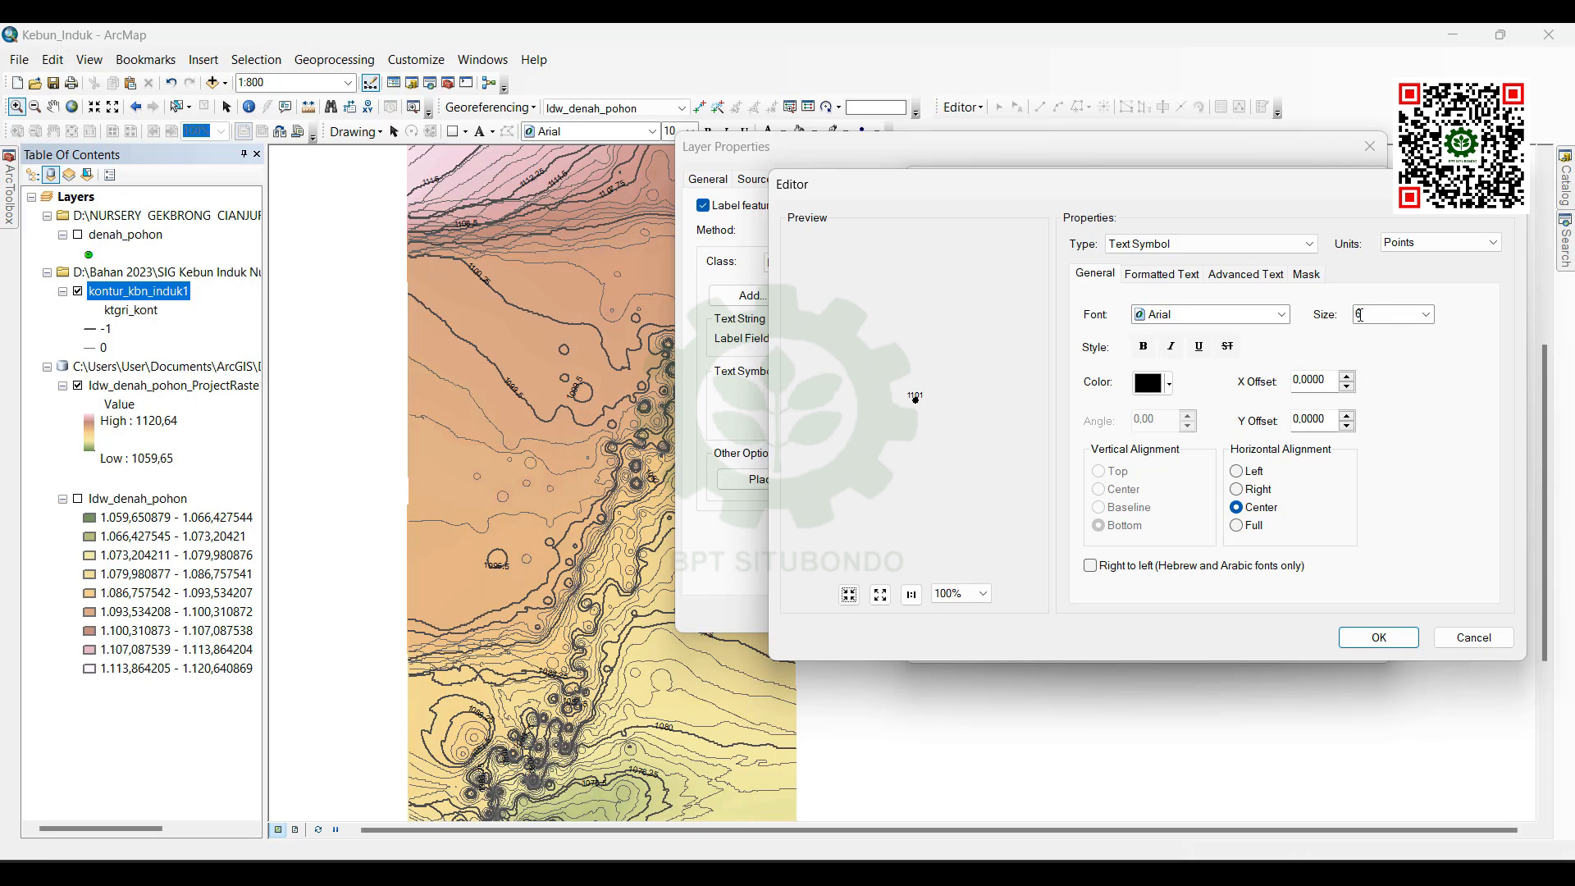
pyautogui.click(1306, 274)
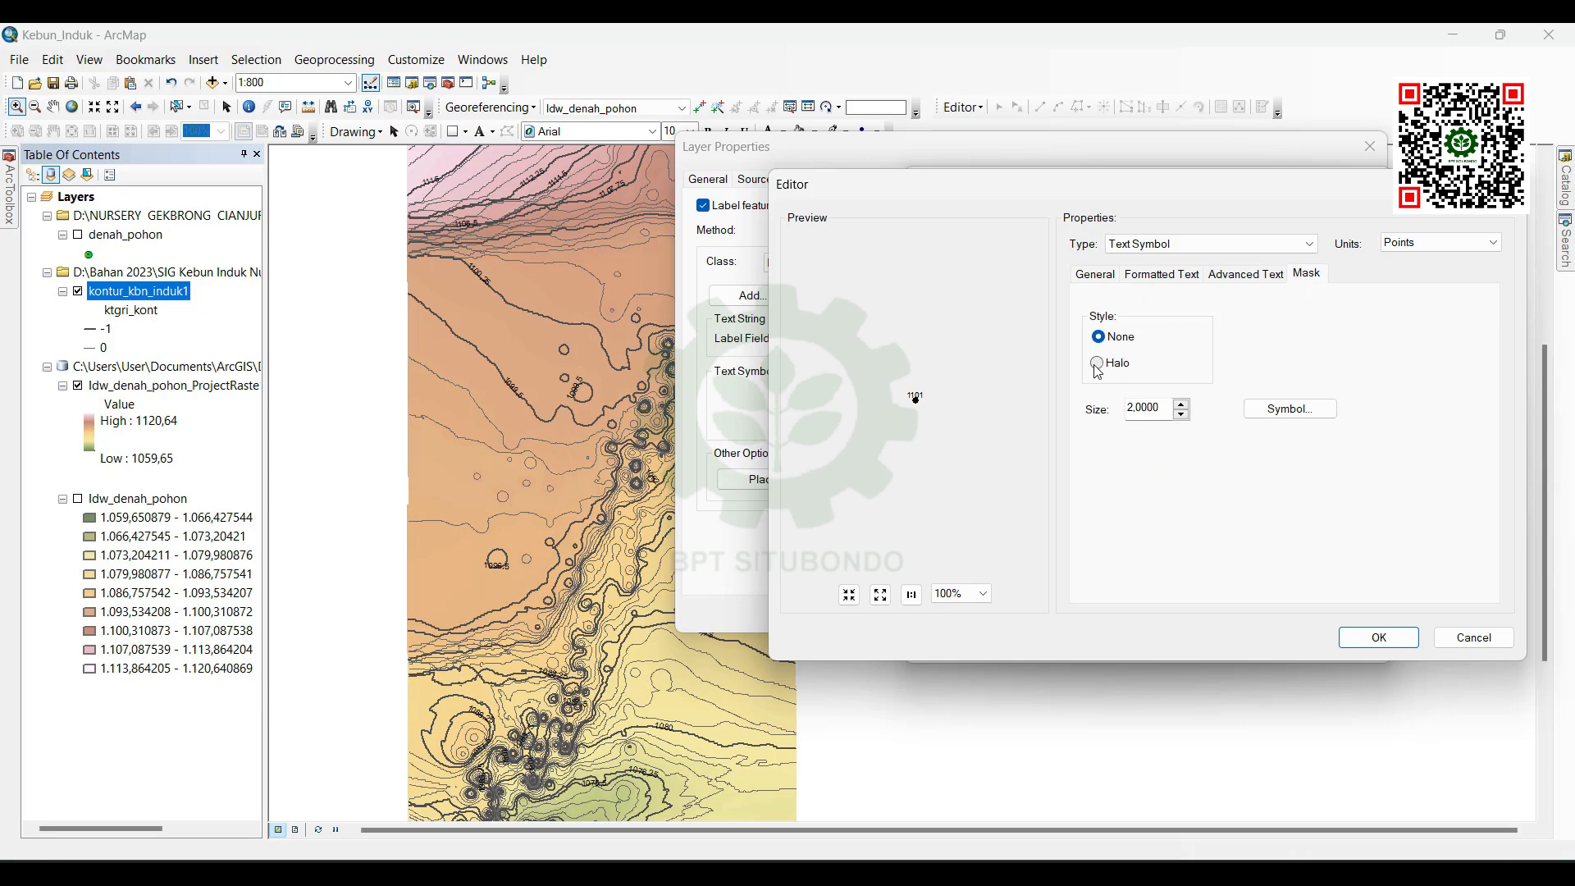
pyautogui.click(1098, 363)
pyautogui.click(1182, 414)
pyautogui.click(1376, 640)
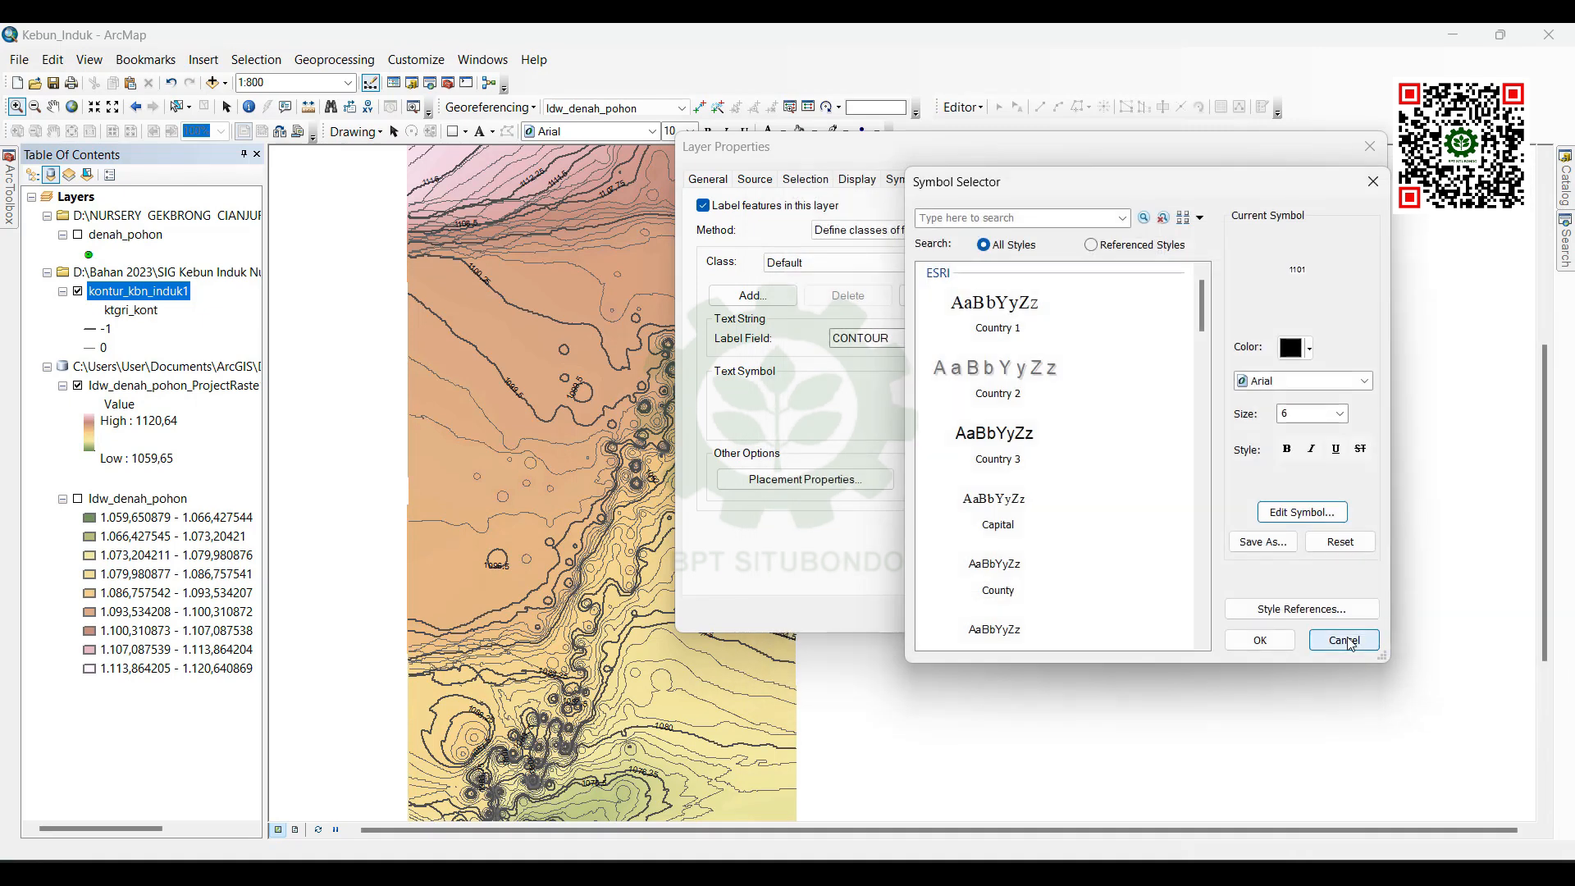
pyautogui.click(1274, 640)
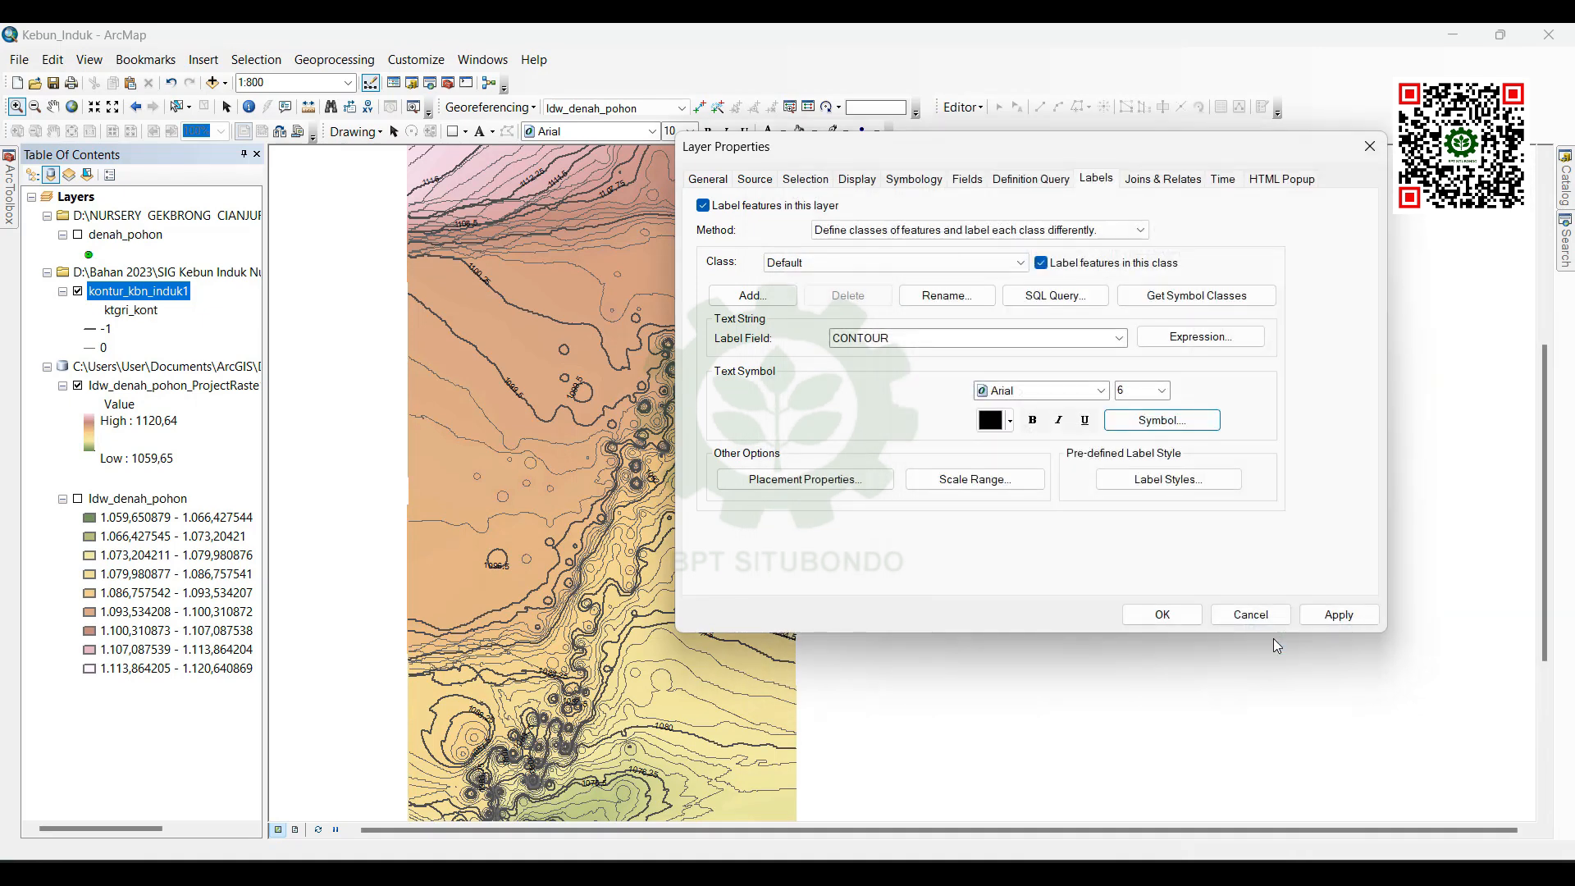
pyautogui.click(1336, 615)
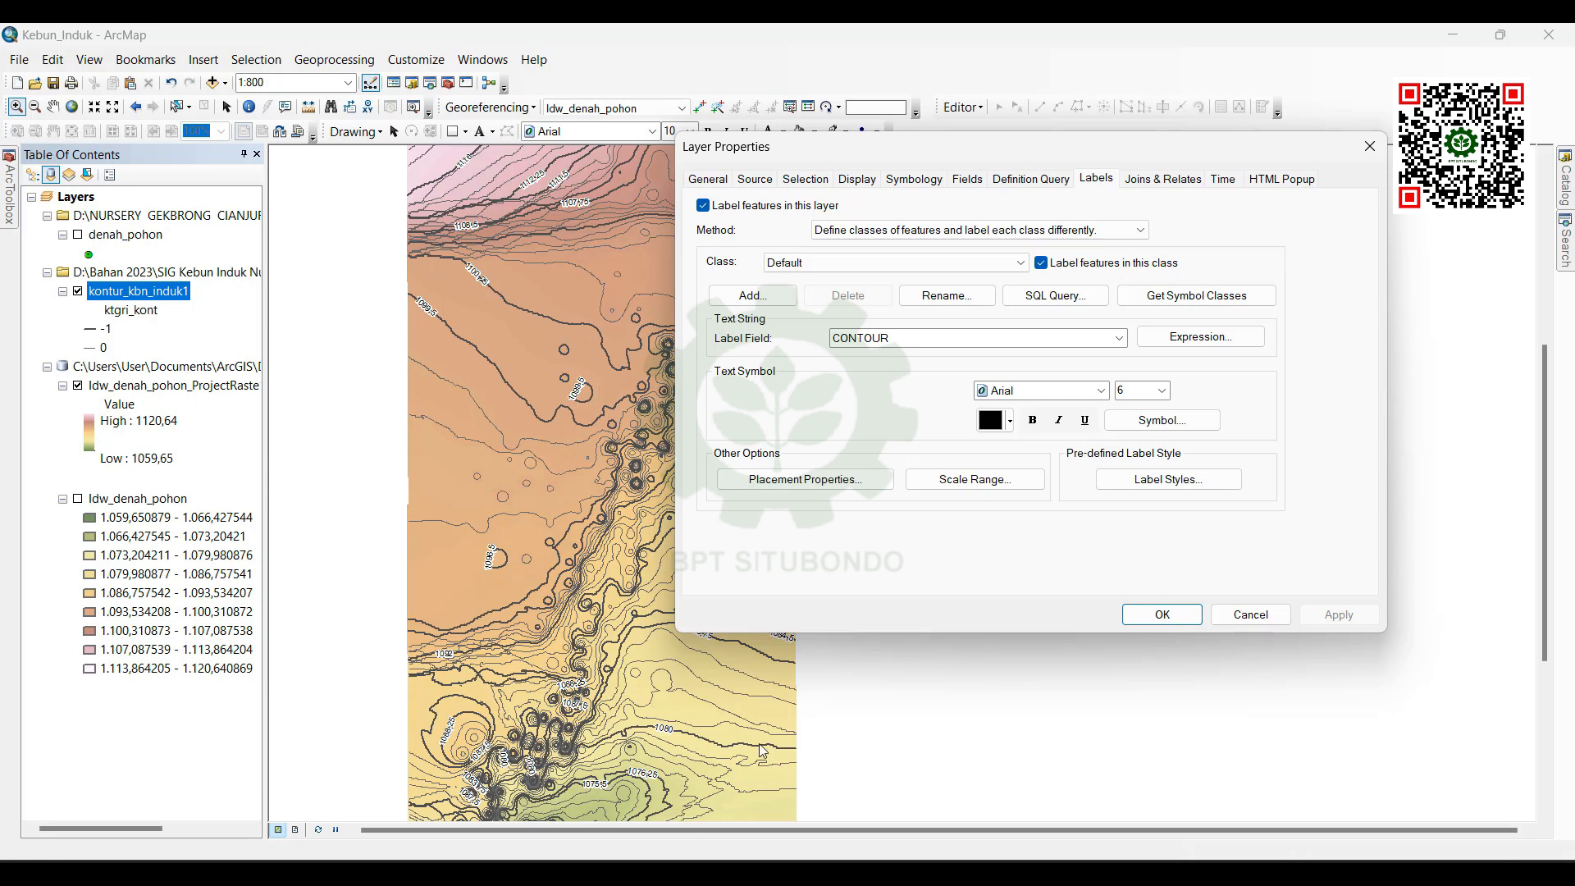
pyautogui.click(1157, 617)
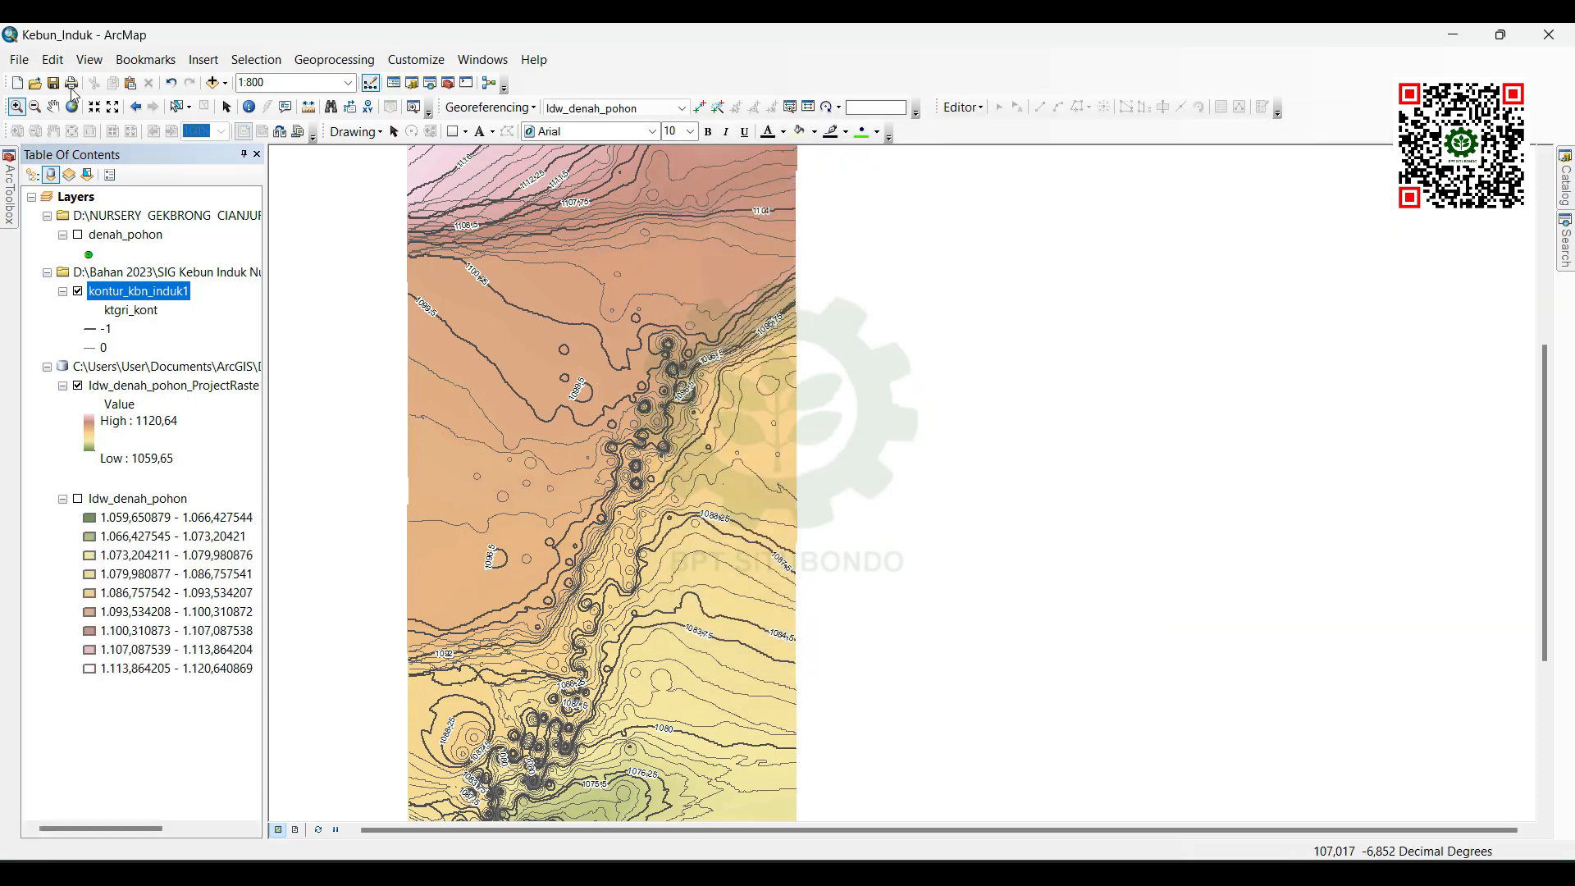
# Step: Try to set up a Hillshade of Idw_denah_pohon_ProjectRaste1 with output raster kbn_induk_hillside in the SIG Kebun Induk Nursery Gekbrong Data folder
pyautogui.click(52, 107)
pyautogui.moveTo(628, 589); pyautogui.dragTo(718, 397)
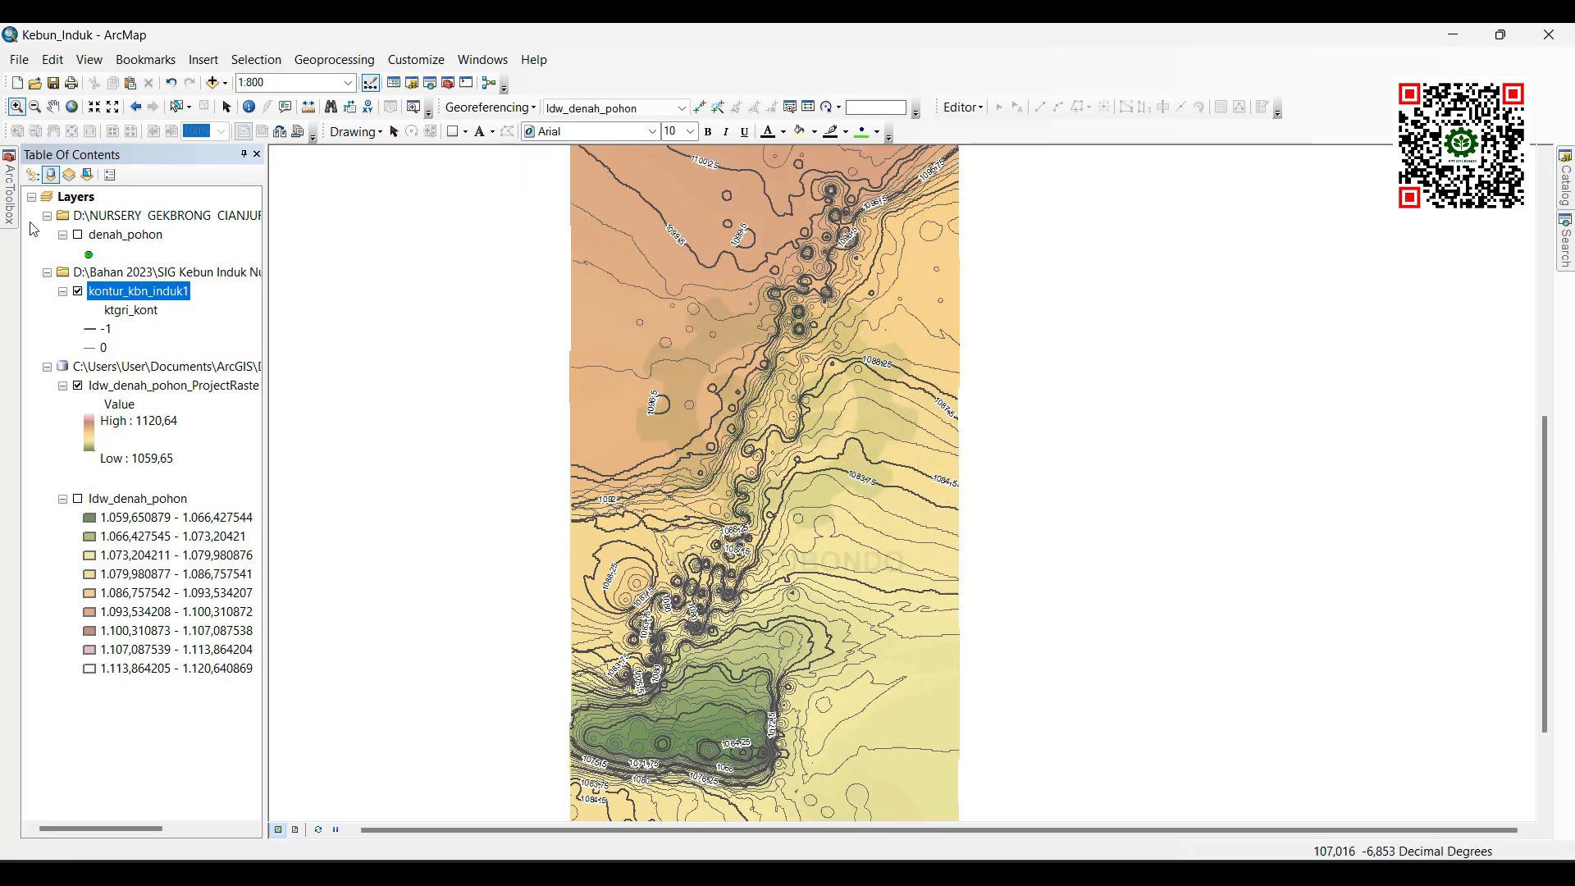
pyautogui.moveTo(11, 211)
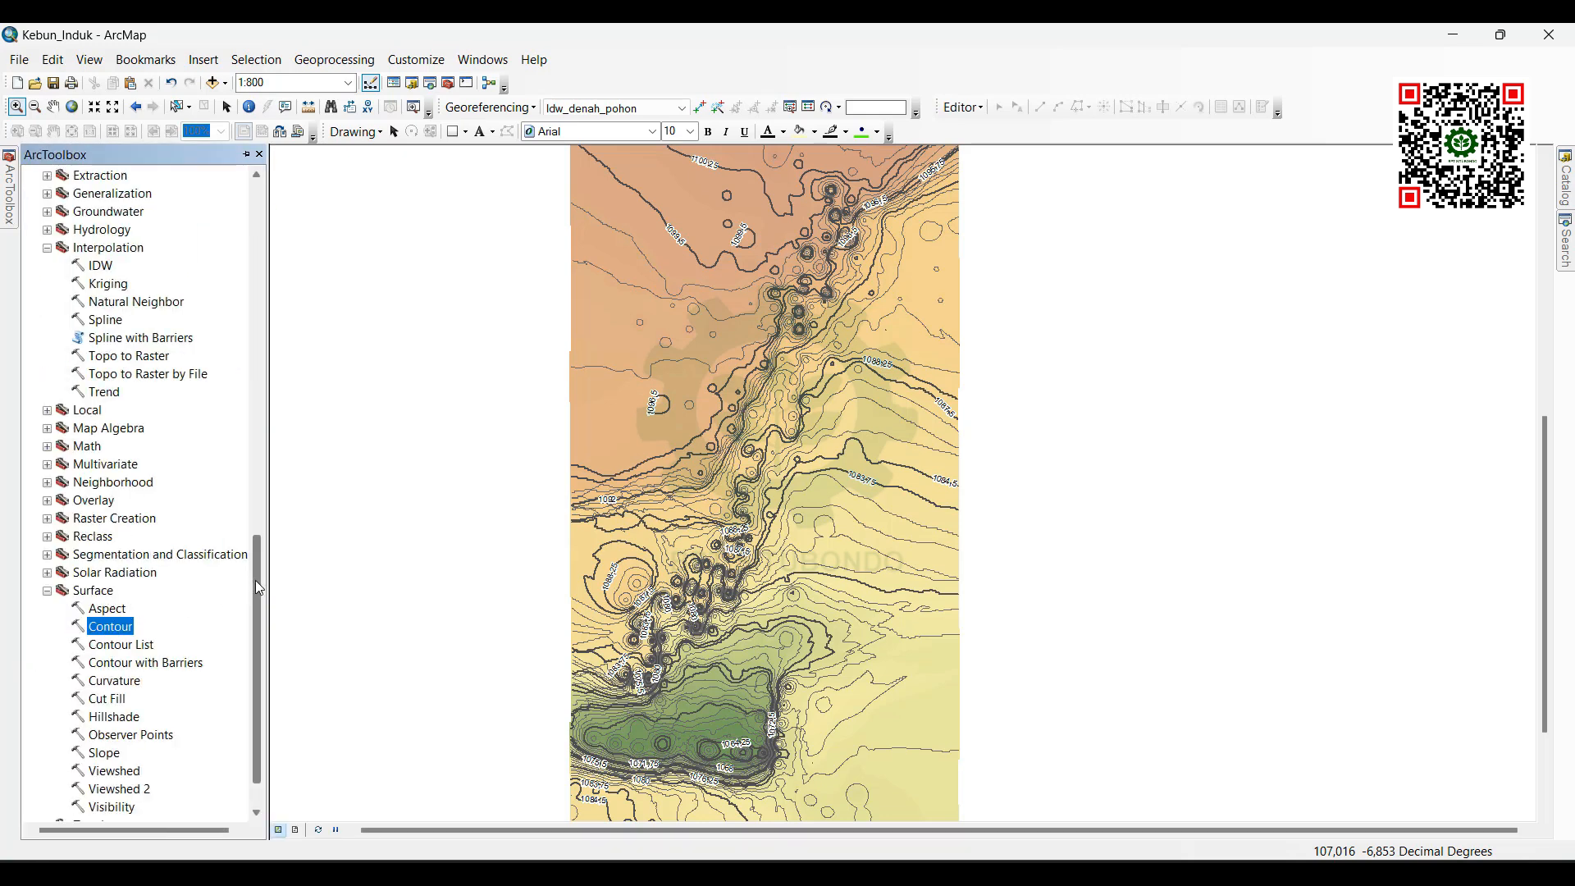
pyautogui.scroll(-1, 254, 579)
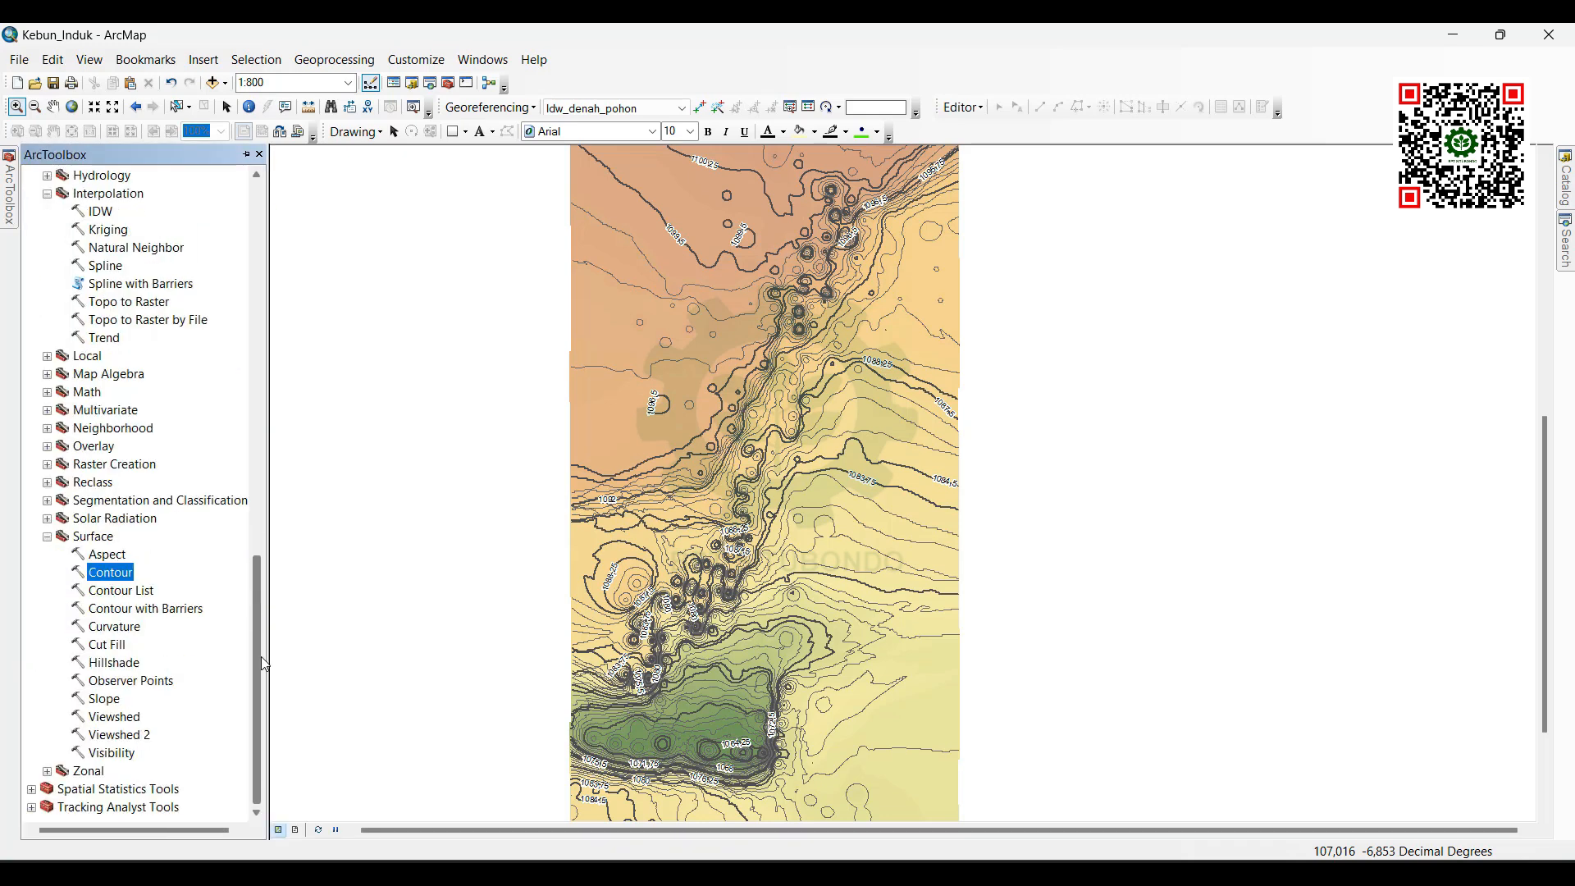
pyautogui.doubleClick(110, 663)
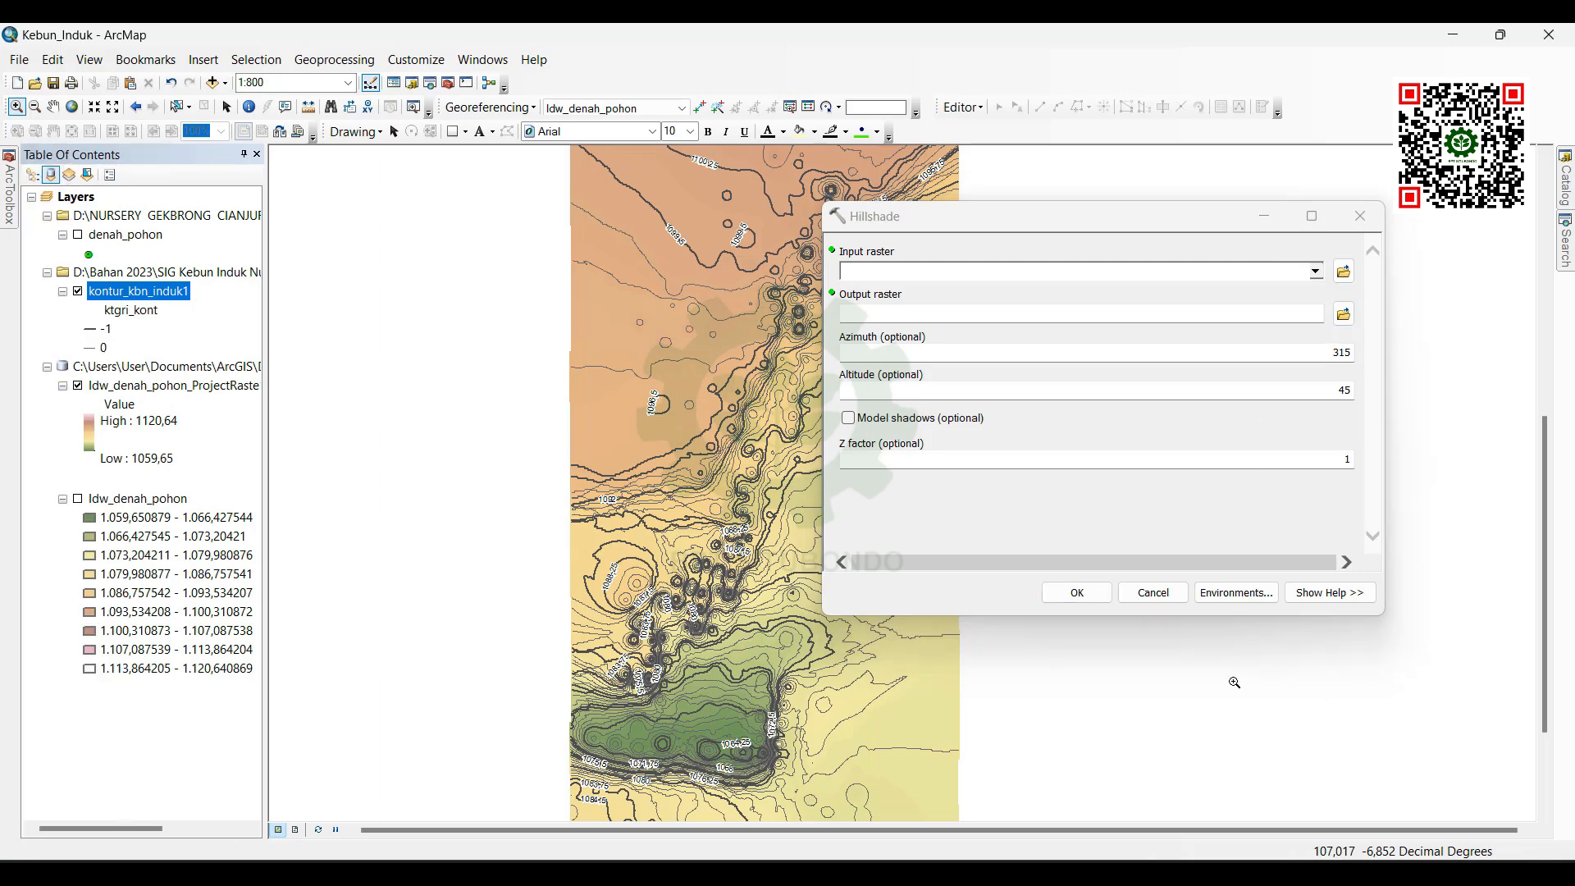
pyautogui.click(1315, 273)
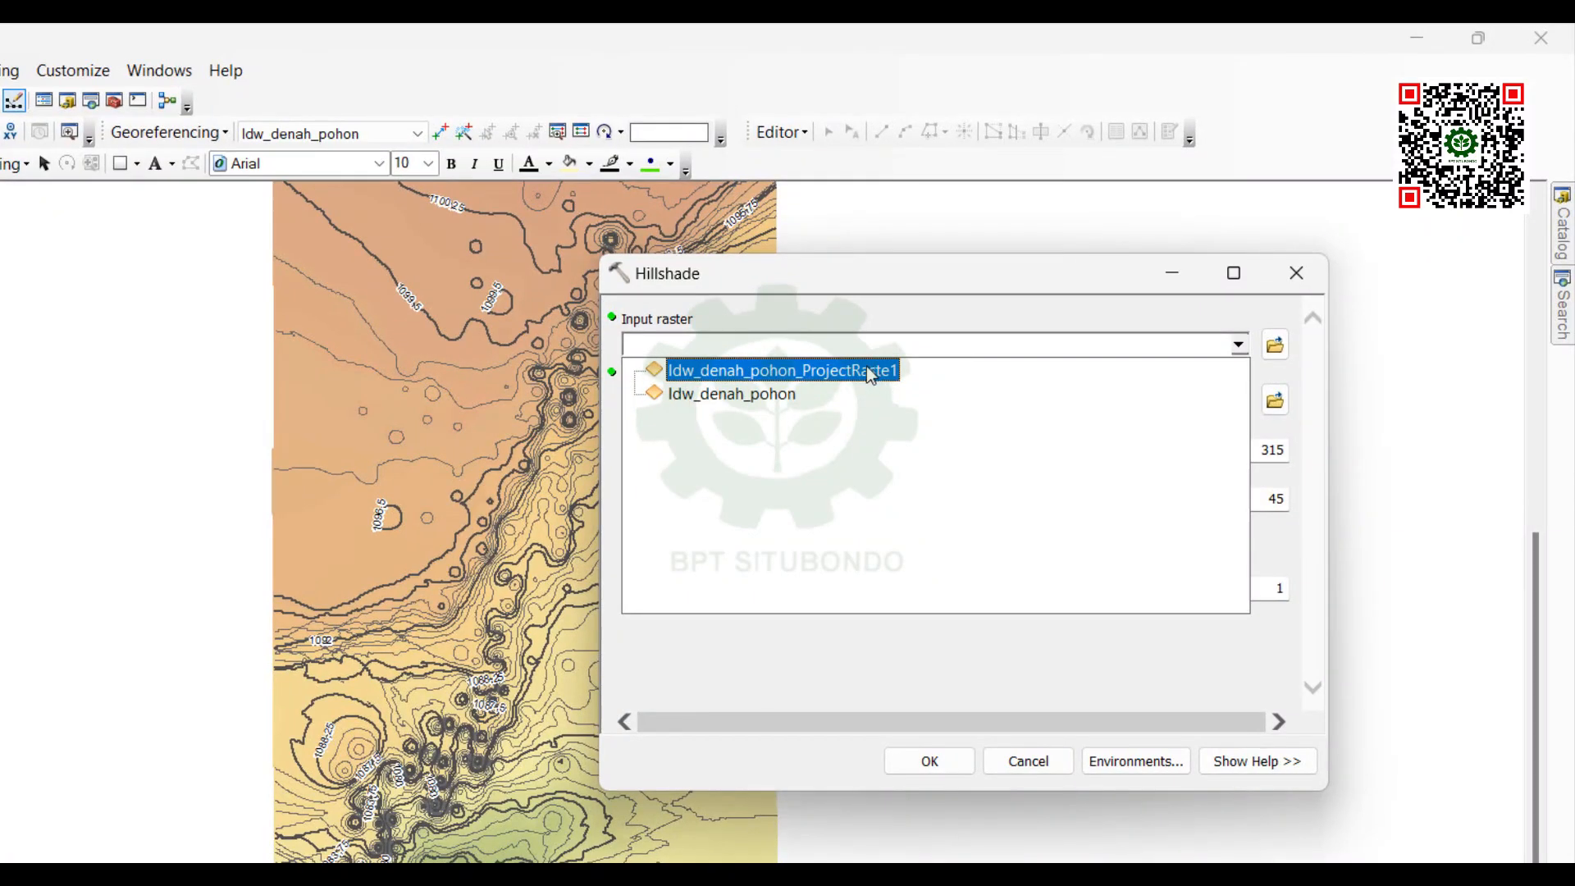
pyautogui.click(884, 369)
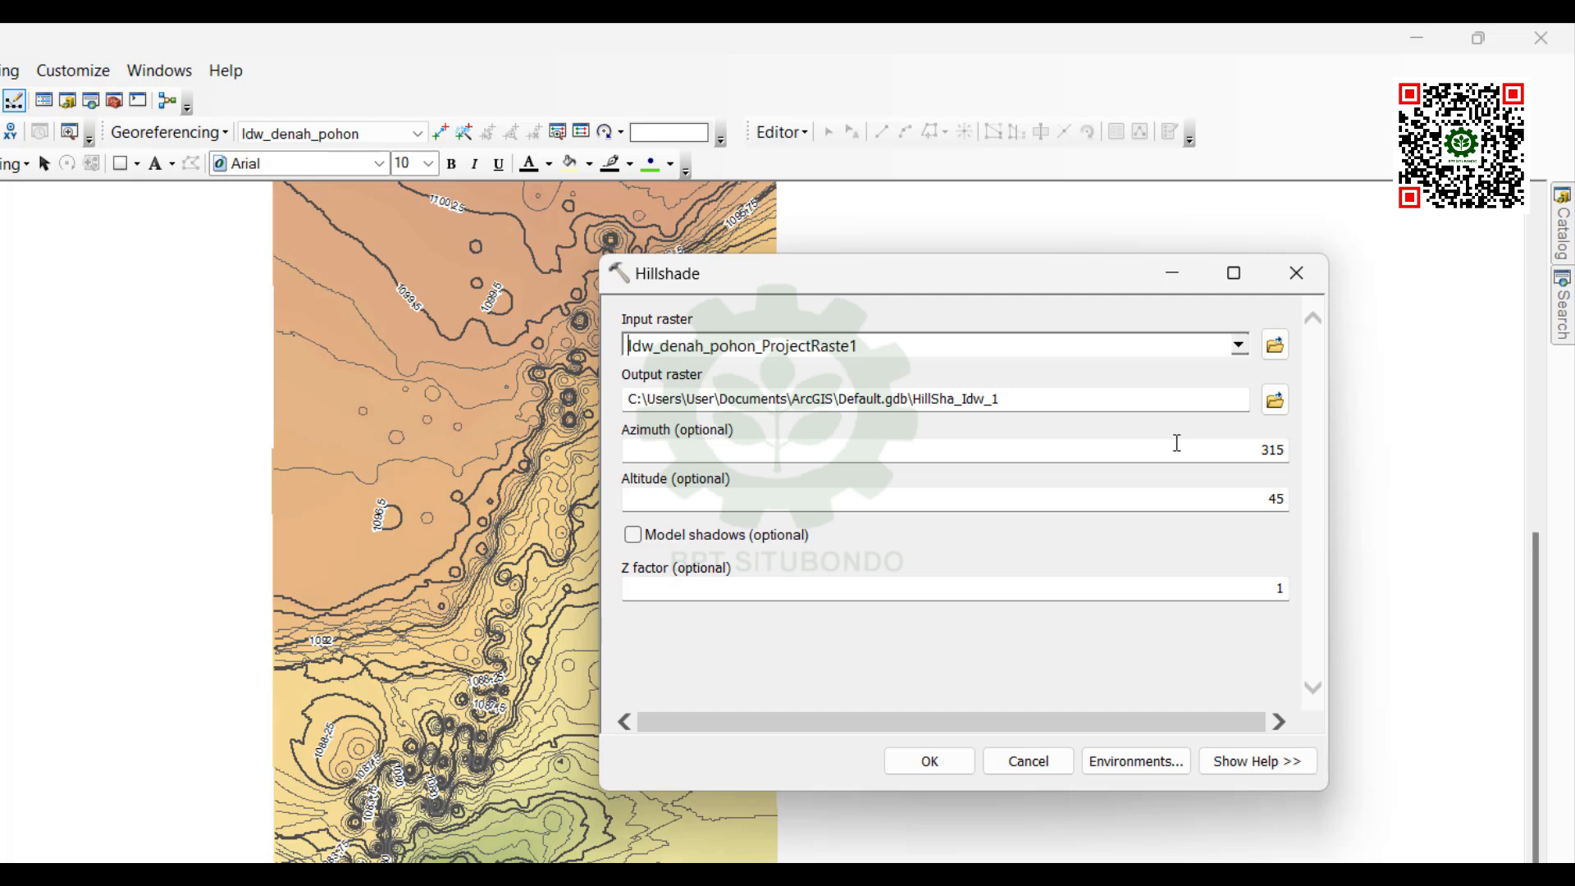
pyautogui.click(1275, 401)
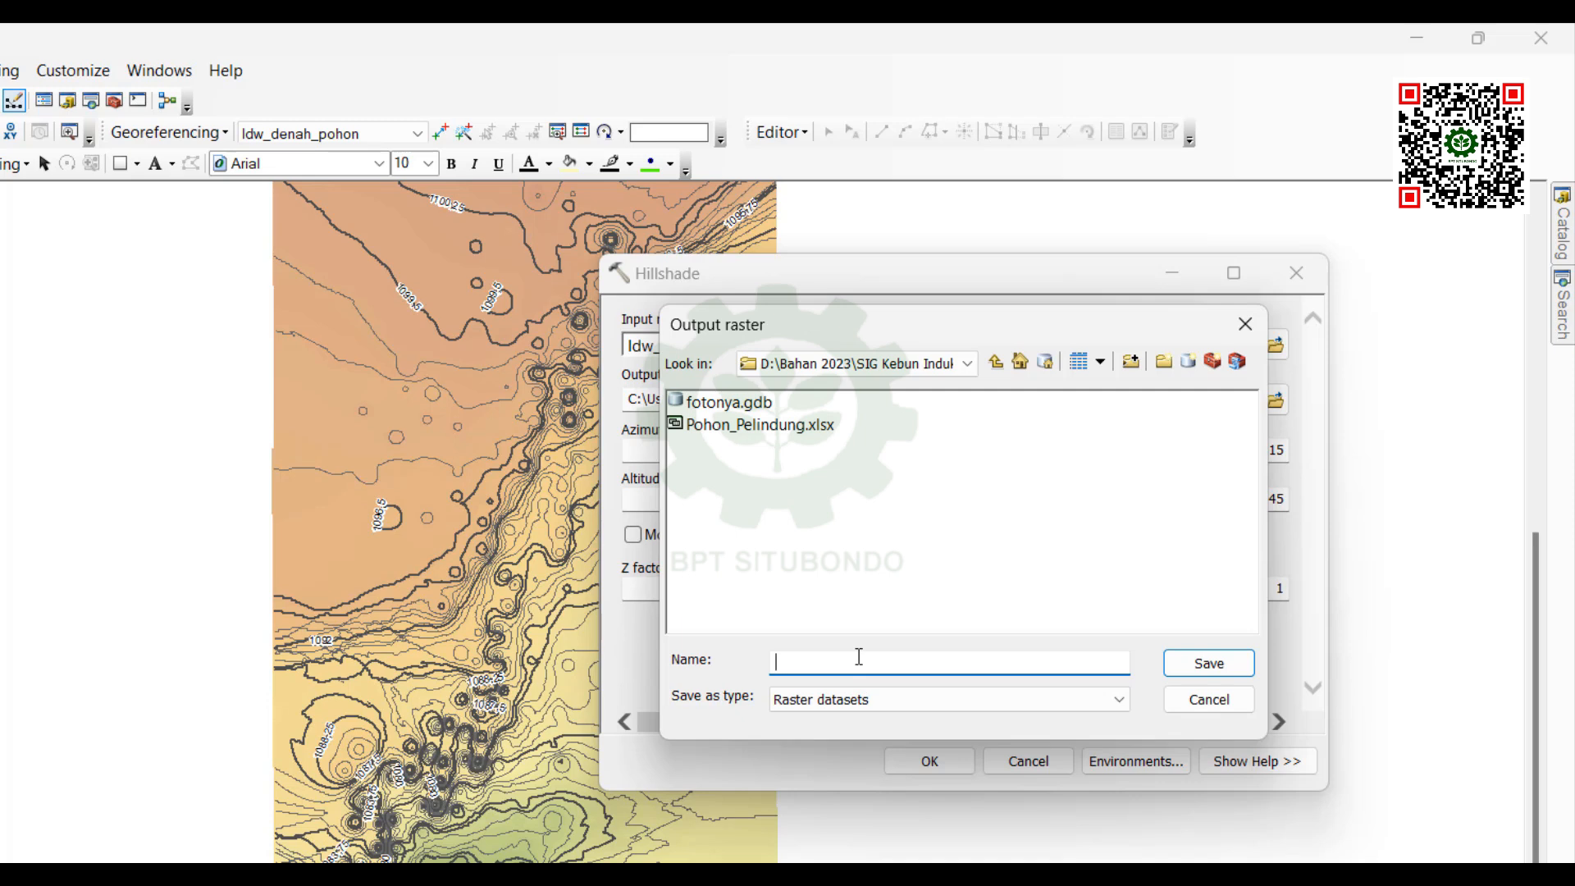
pyautogui.write('kbn_induk_hillside')
pyautogui.click(1207, 663)
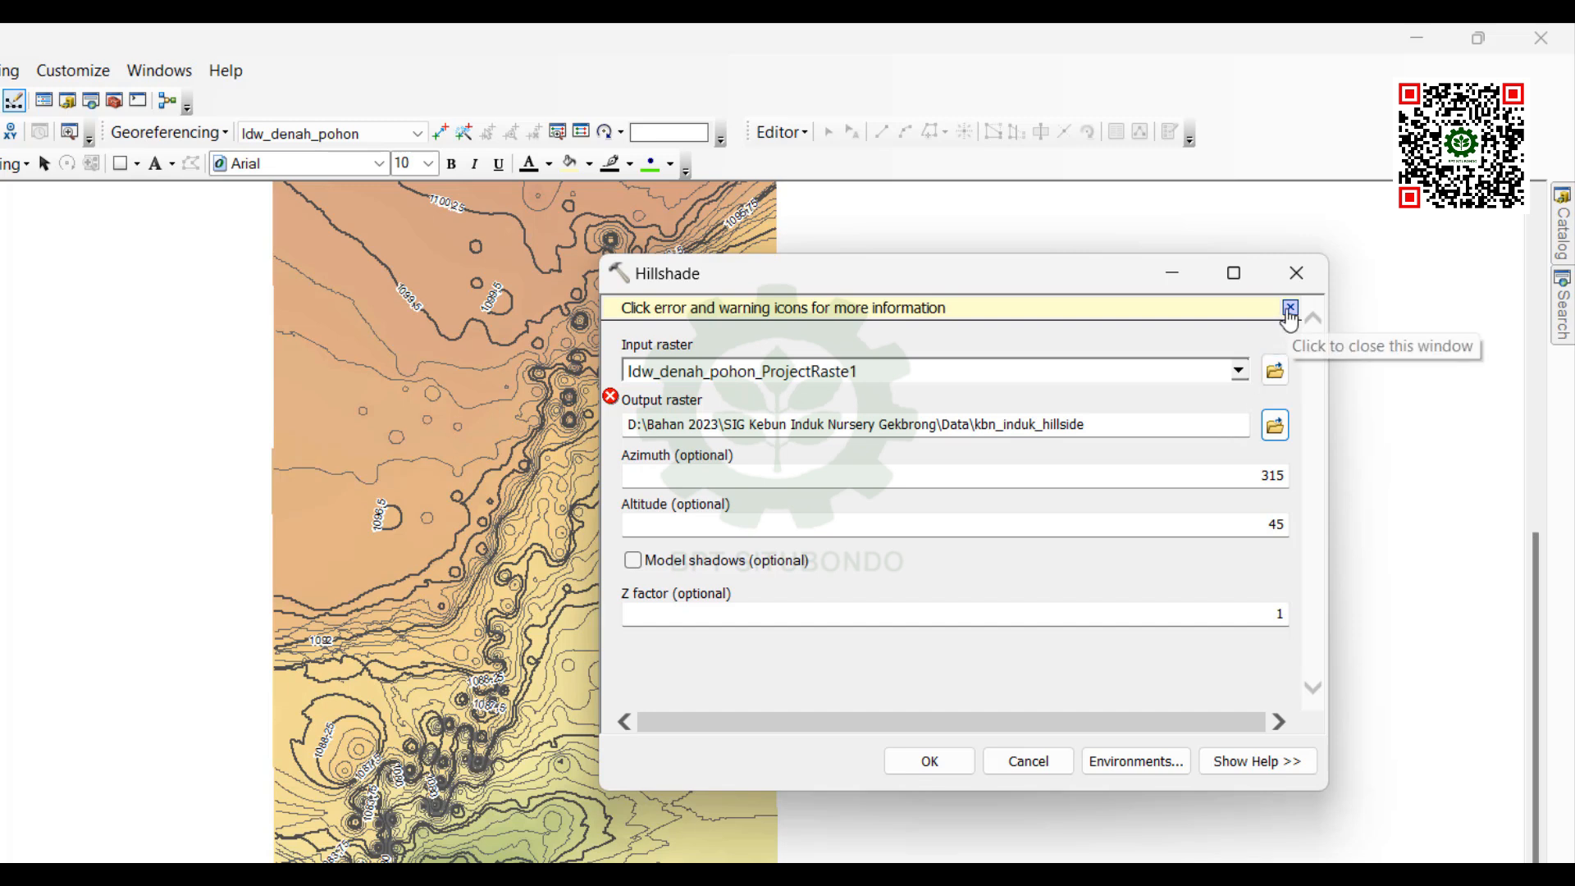
# Step: Try Idw_denah_pohon as the Hillshade input raster, reselect Idw_denah_pohon_ProjectRaste1, and discard the tool setup
pyautogui.click(1289, 311)
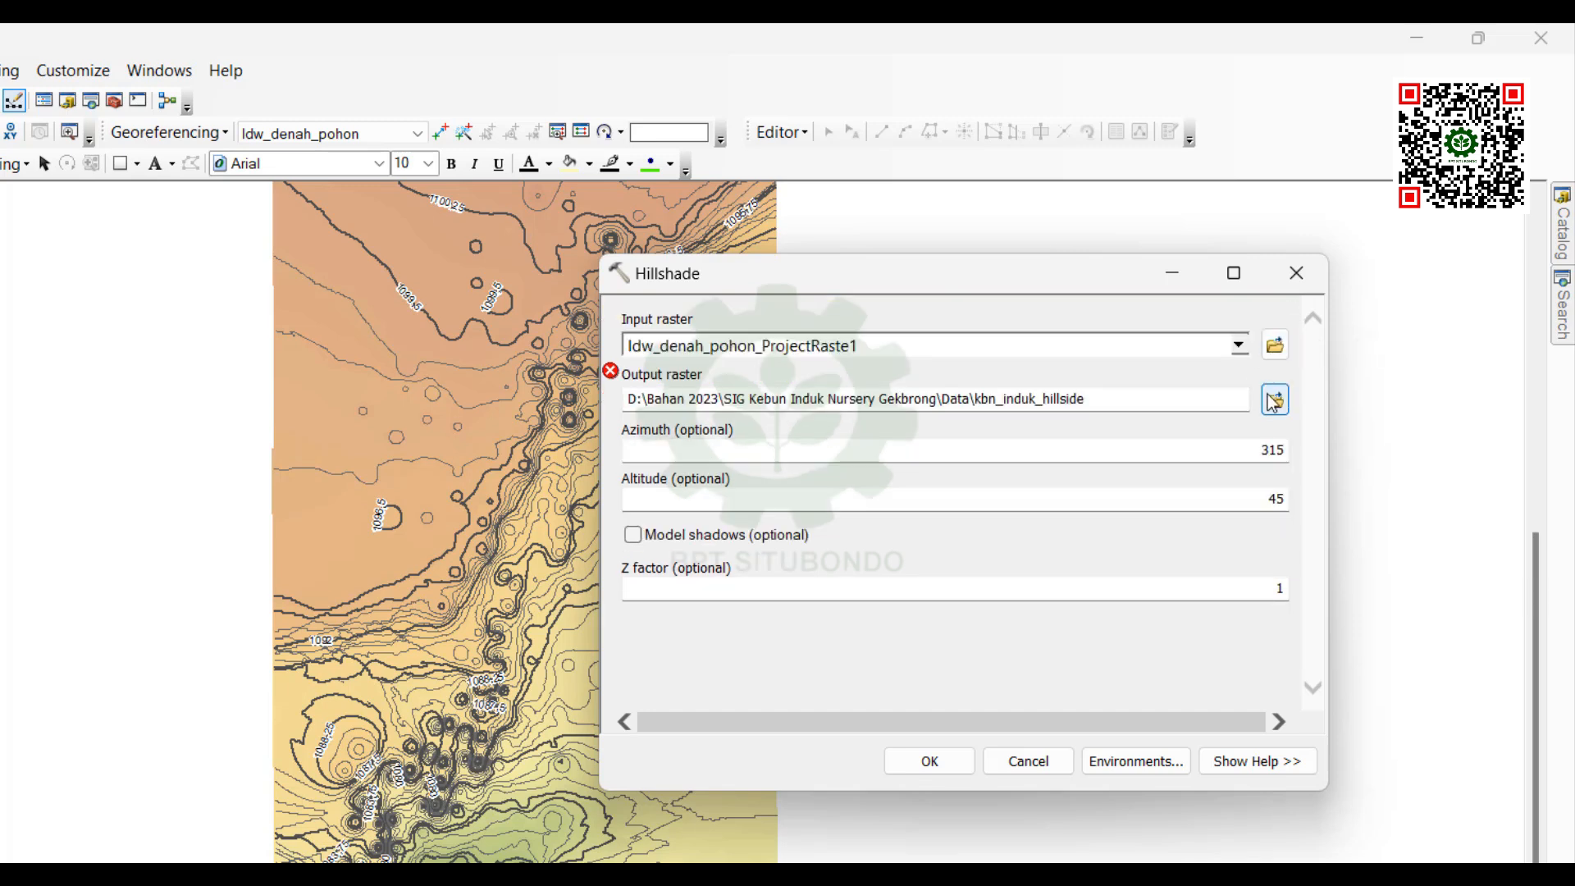
pyautogui.click(1239, 344)
pyautogui.click(870, 401)
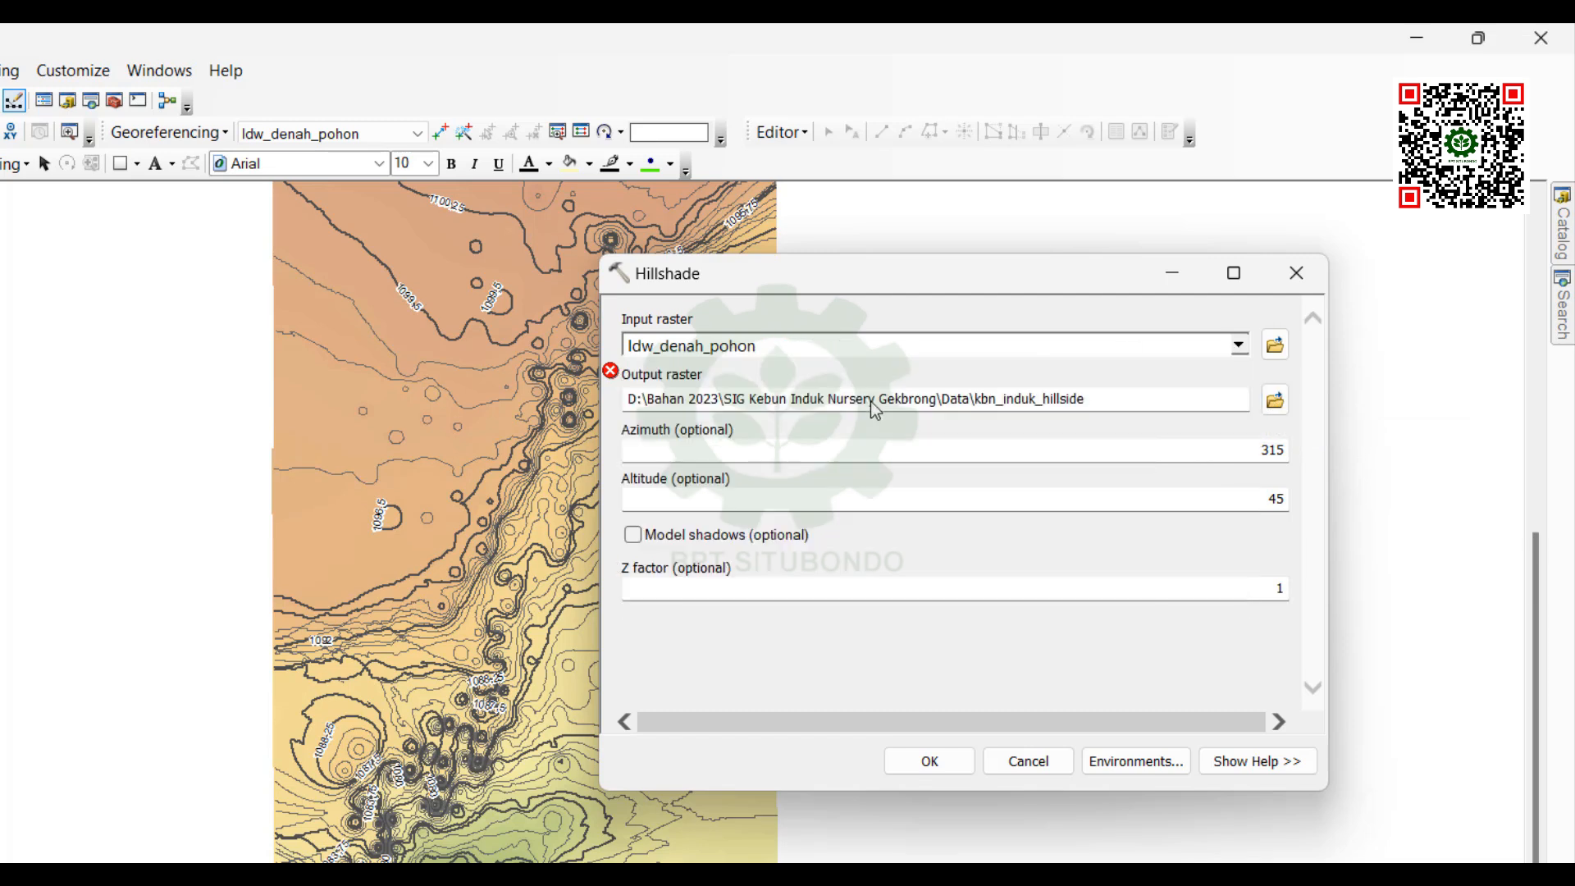
pyautogui.click(1239, 344)
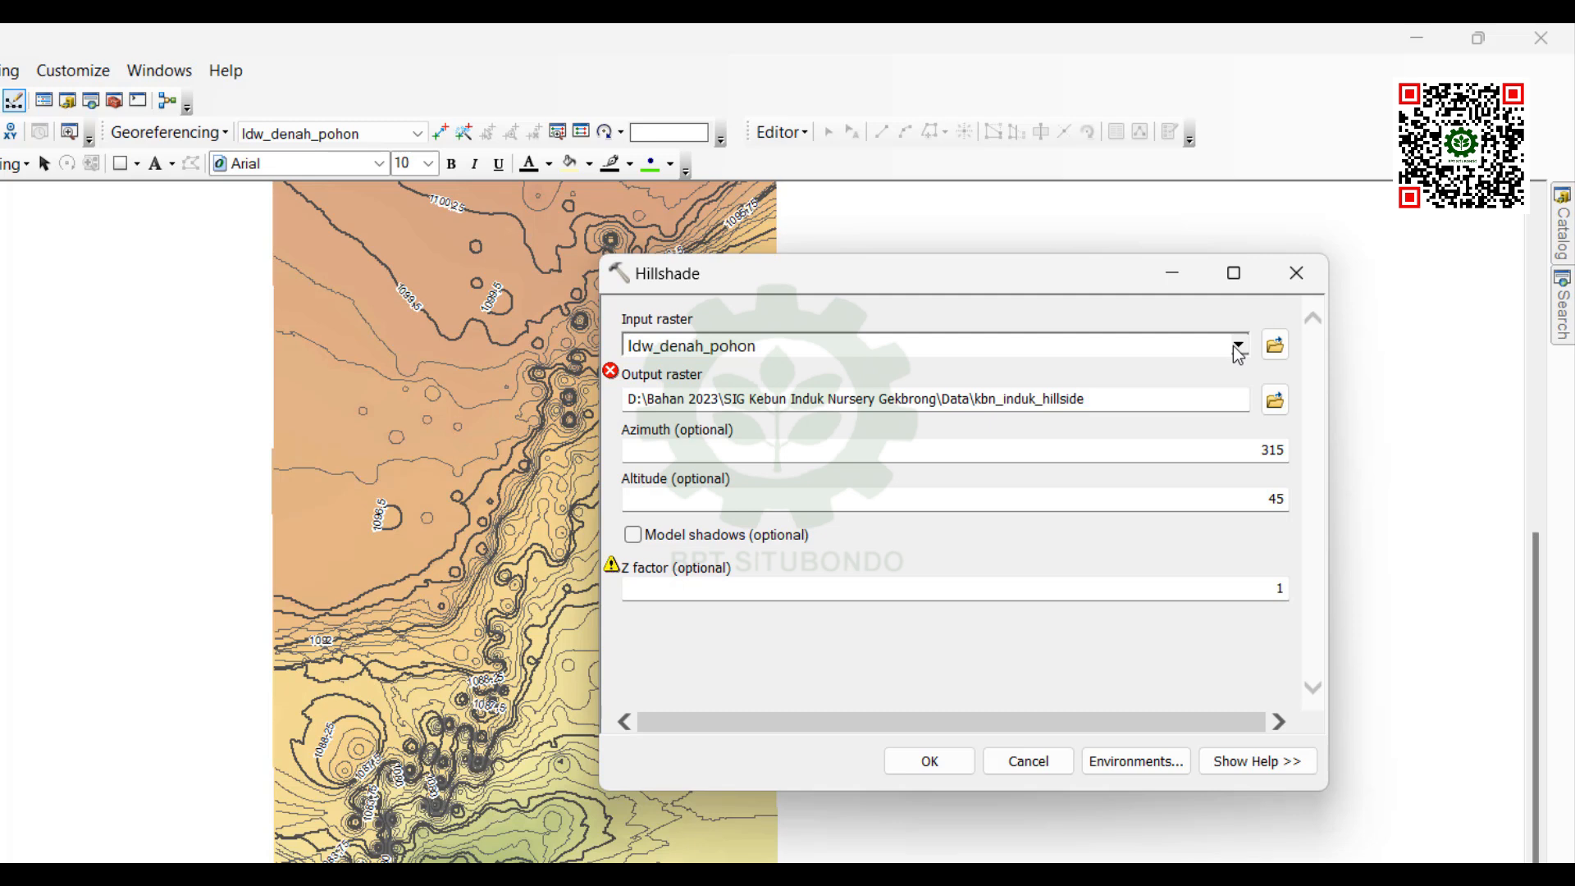
pyautogui.click(925, 375)
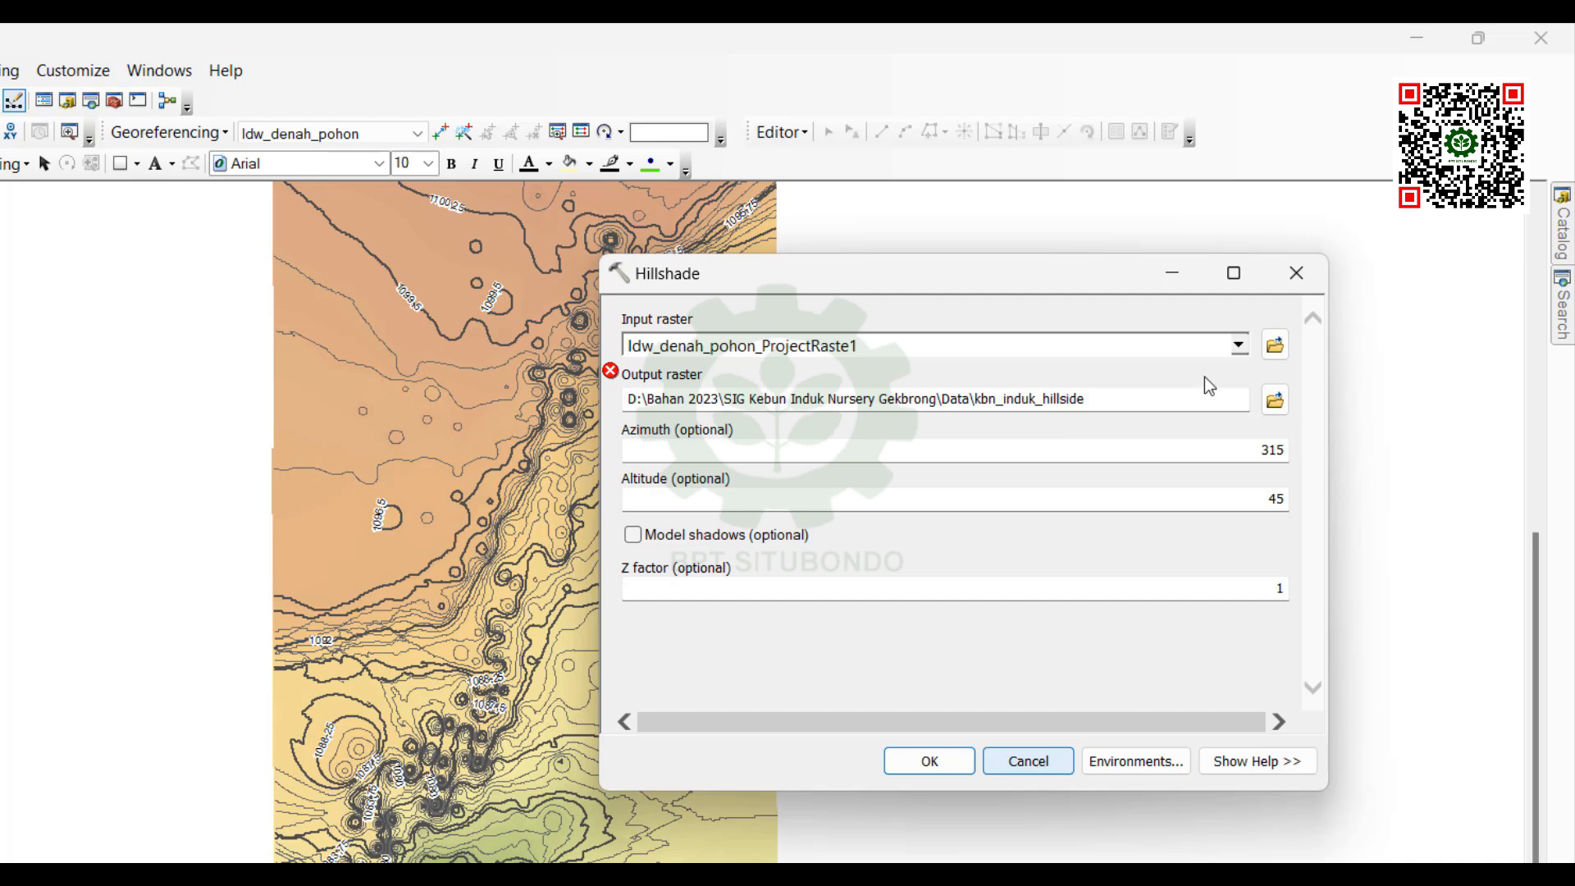
pyautogui.click(1297, 275)
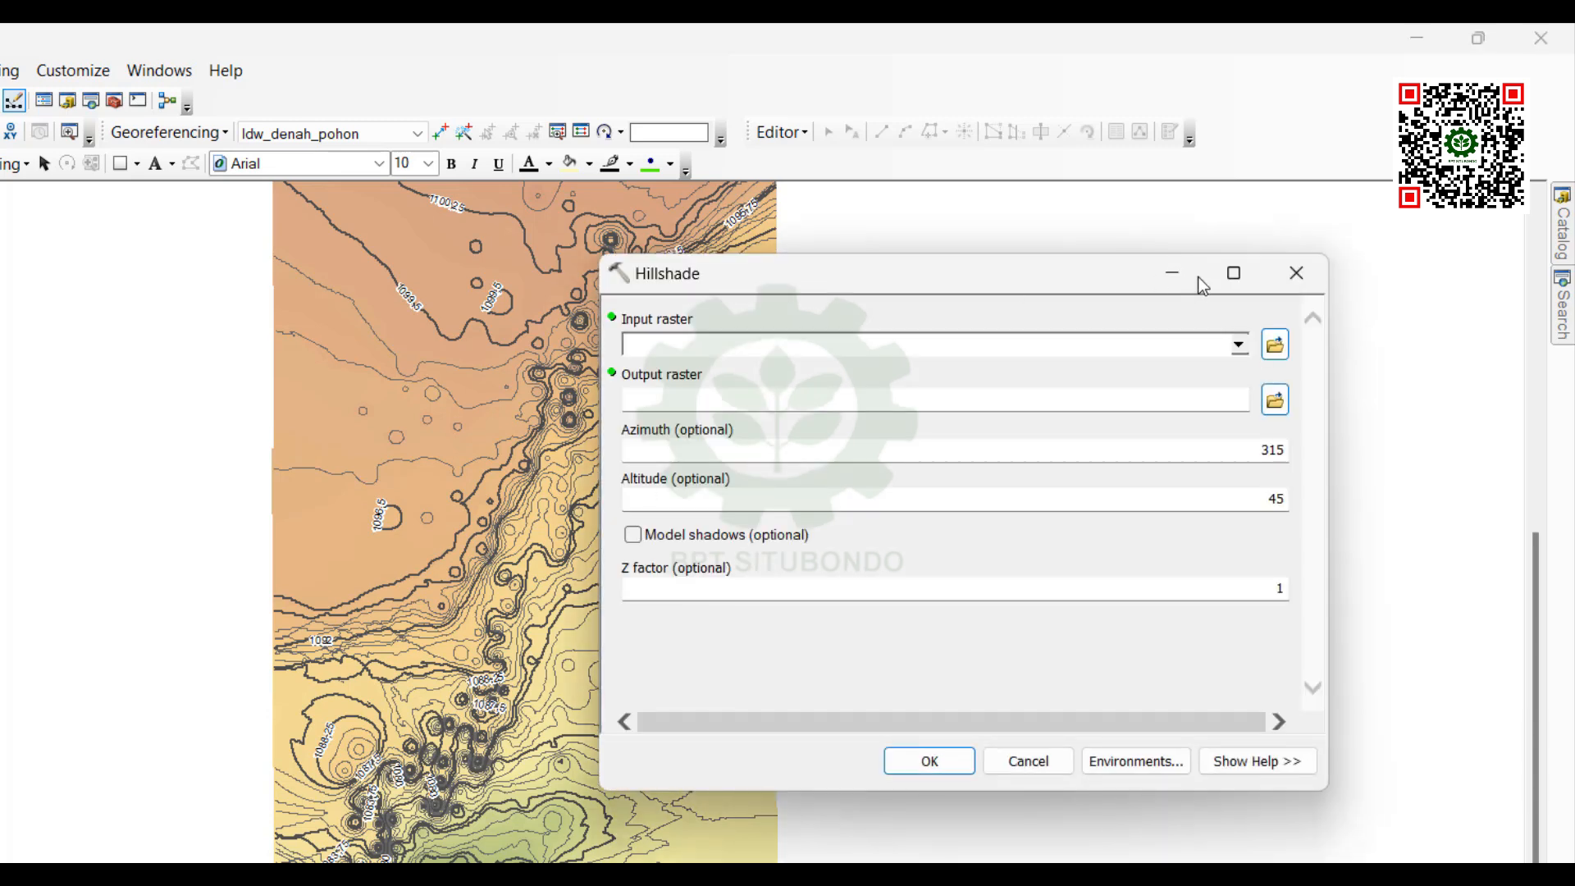
# Step: Run Hillshade on Idw_denah_pohon_ProjectRaste1, keeping the default output raster, azimuth, altitude and Z factor
pyautogui.click(1236, 347)
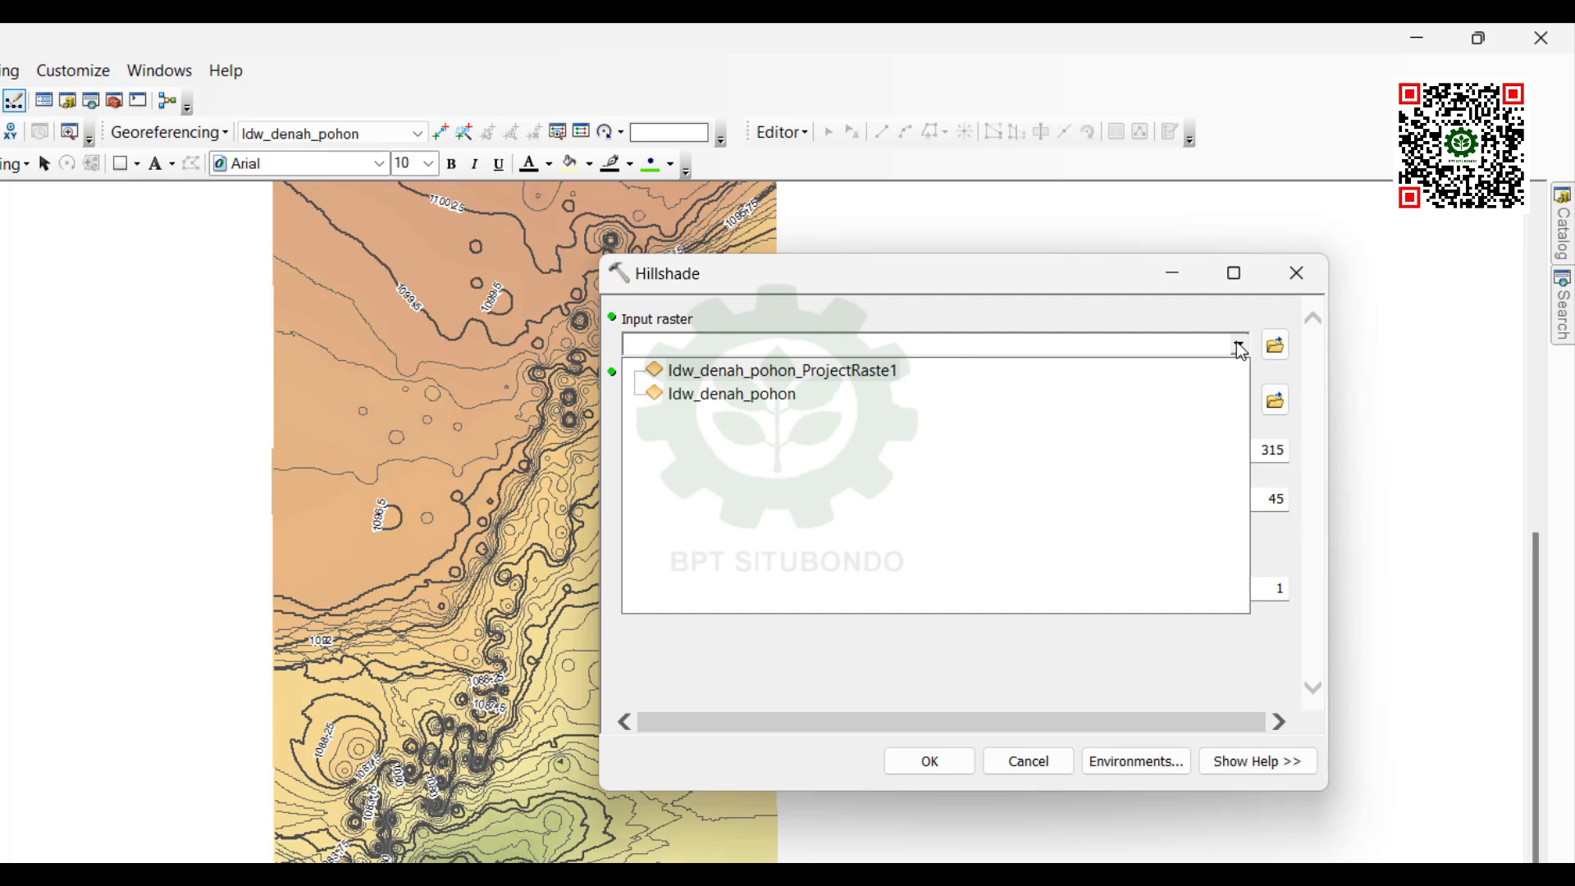
pyautogui.click(860, 374)
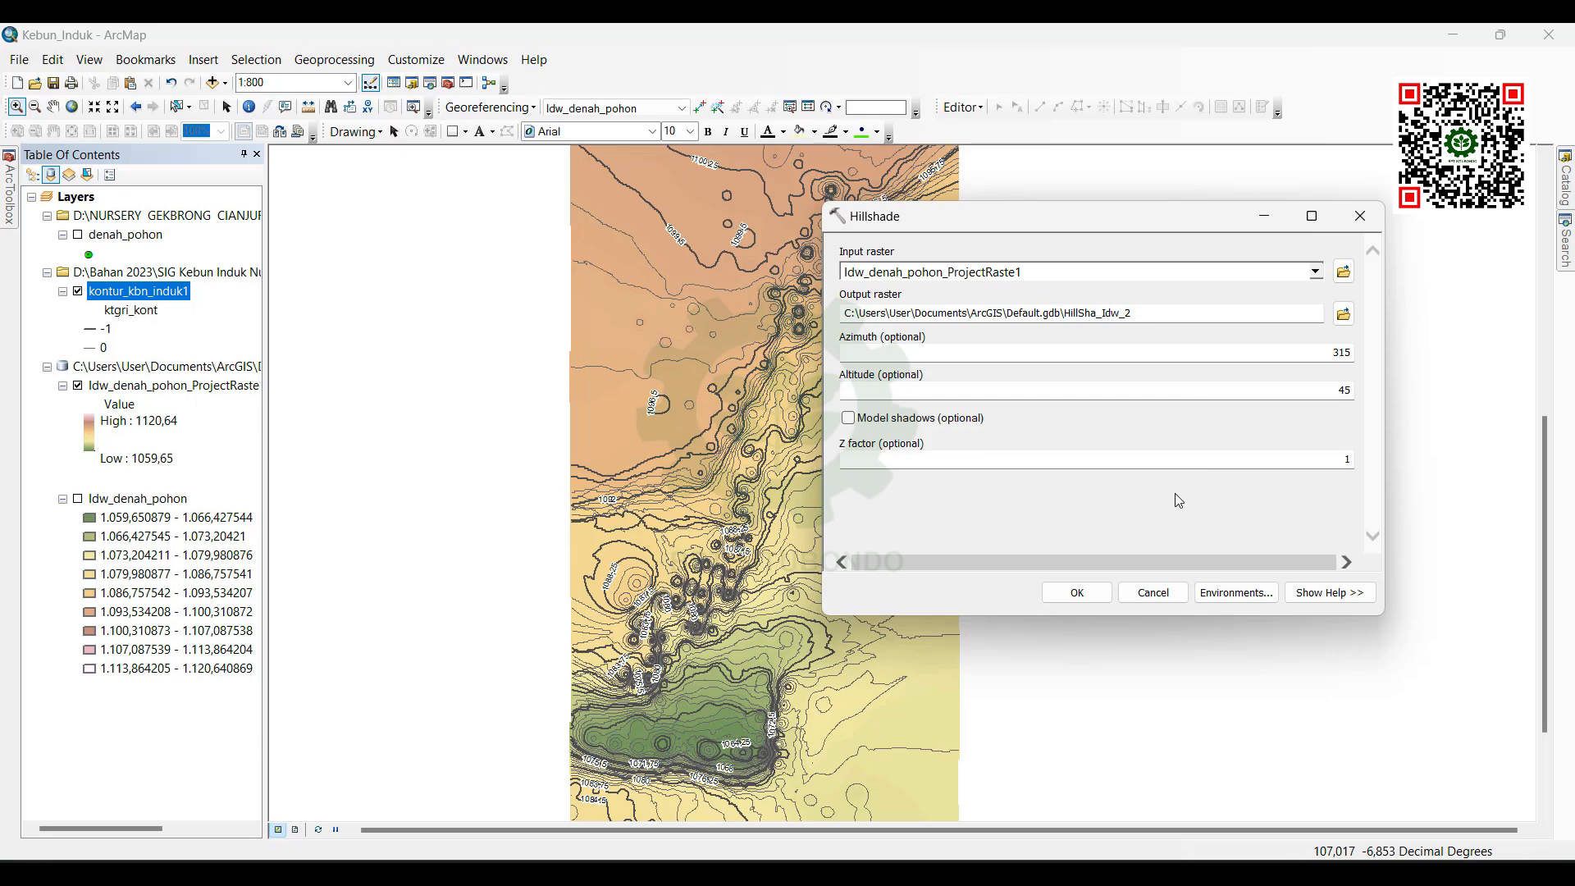
pyautogui.click(1080, 594)
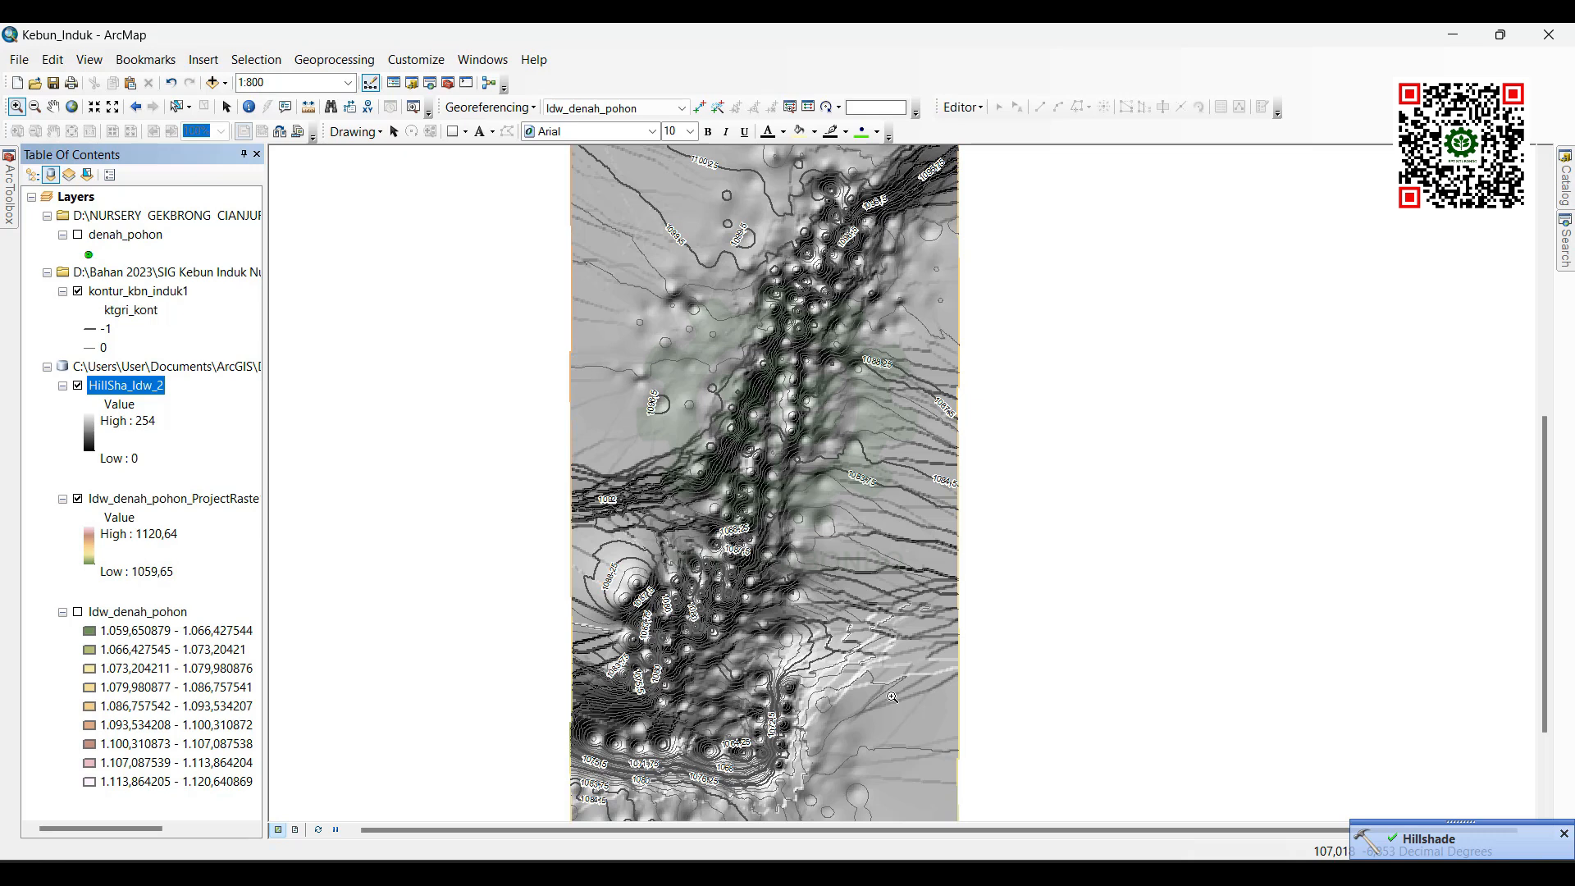
# Step: Set the hillshade layer's display transparency to 50% and apply it so the elevation colours show through
pyautogui.doubleClick(148, 386)
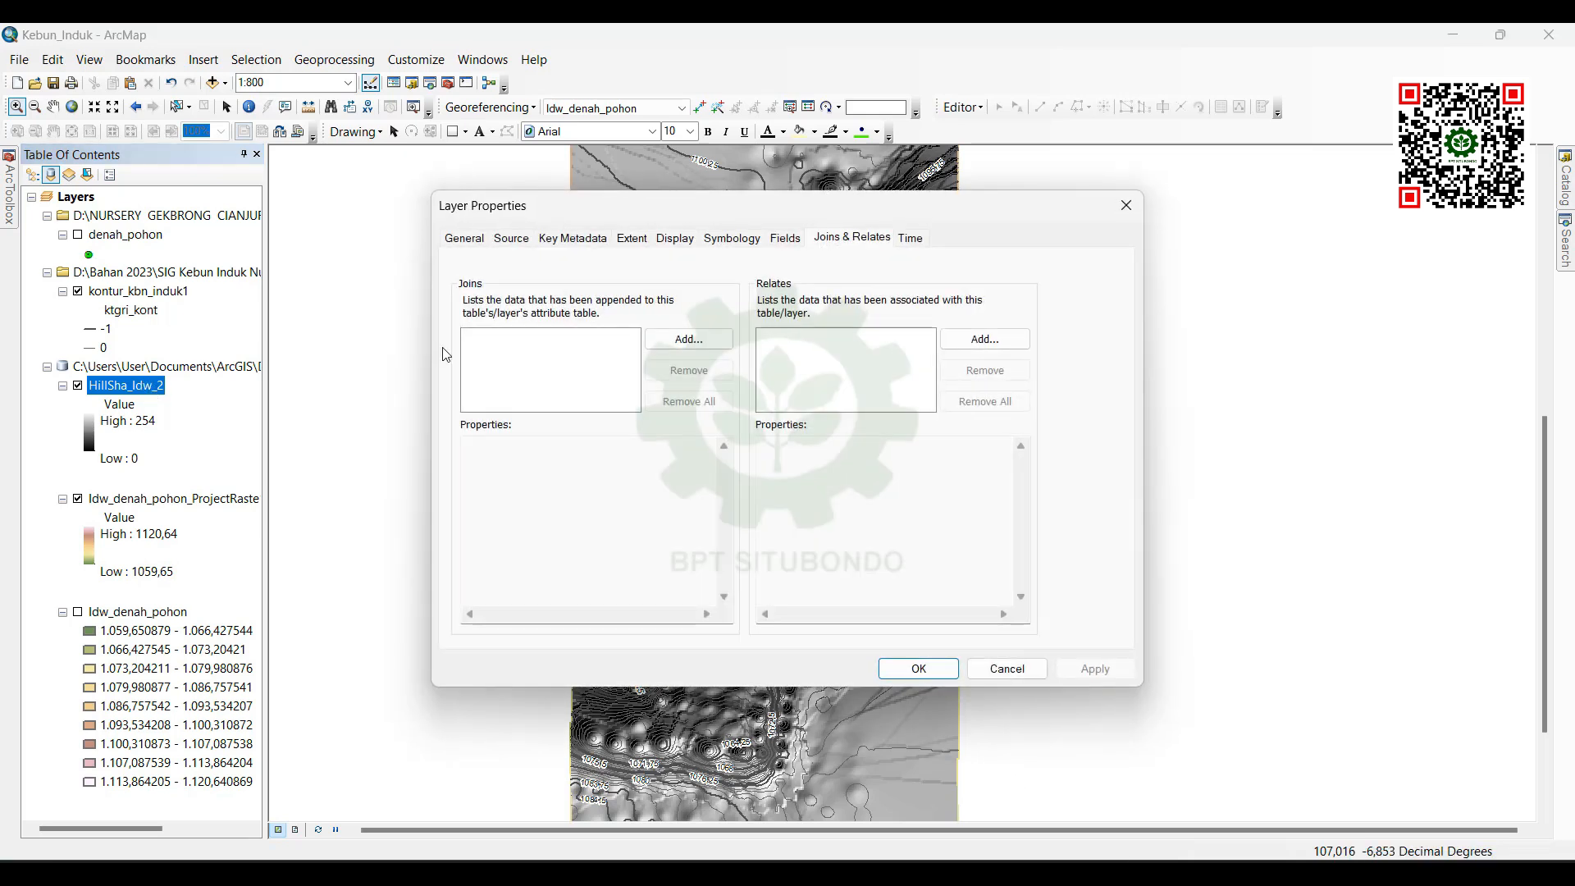
pyautogui.click(725, 241)
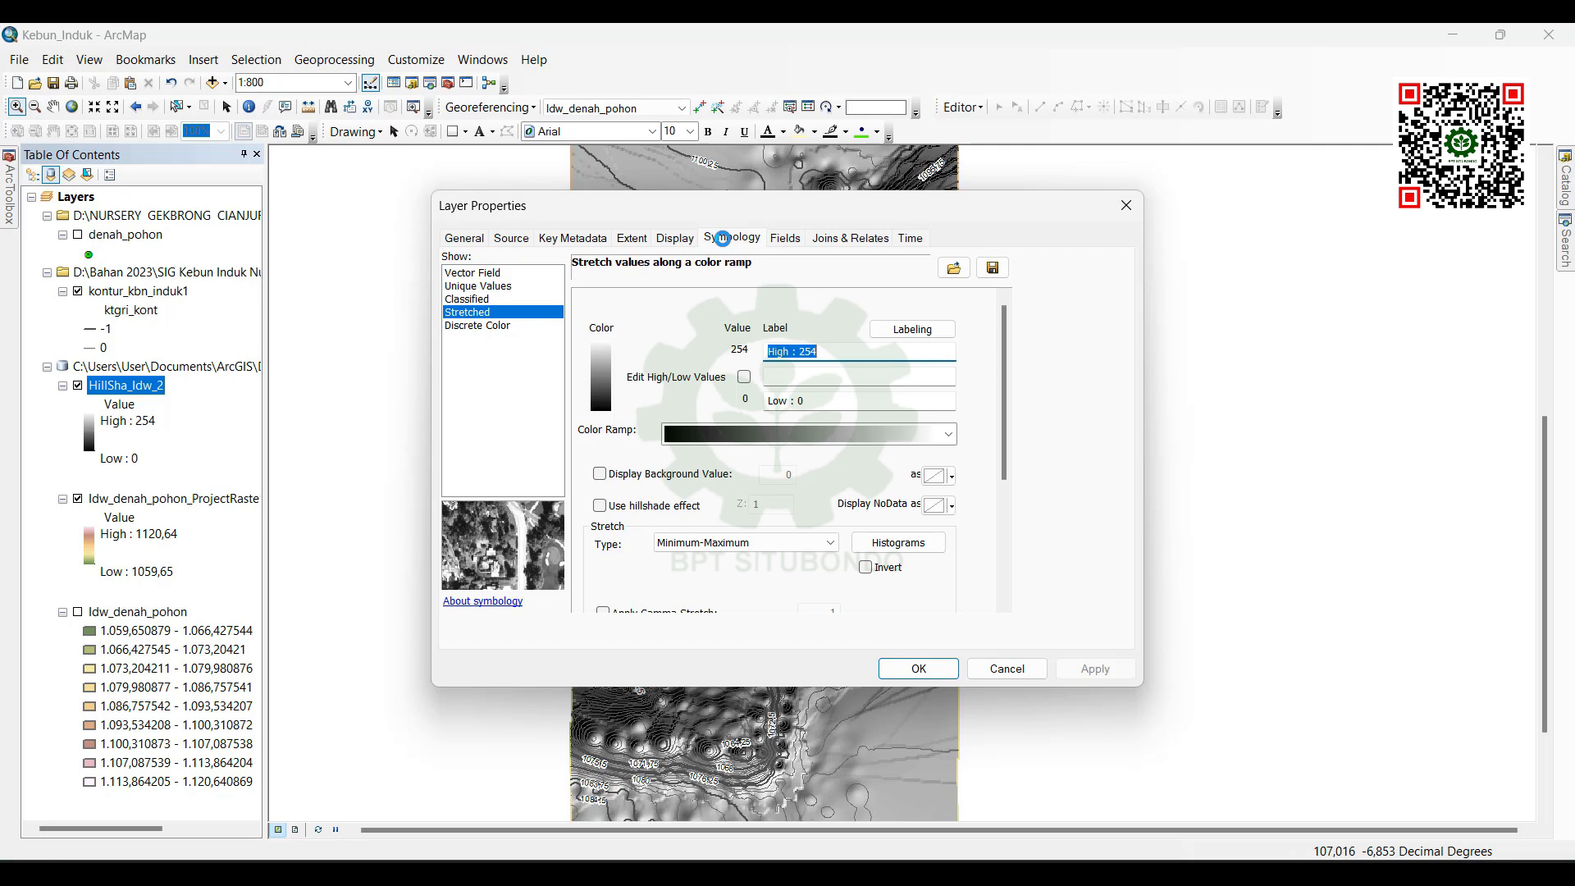
pyautogui.click(676, 239)
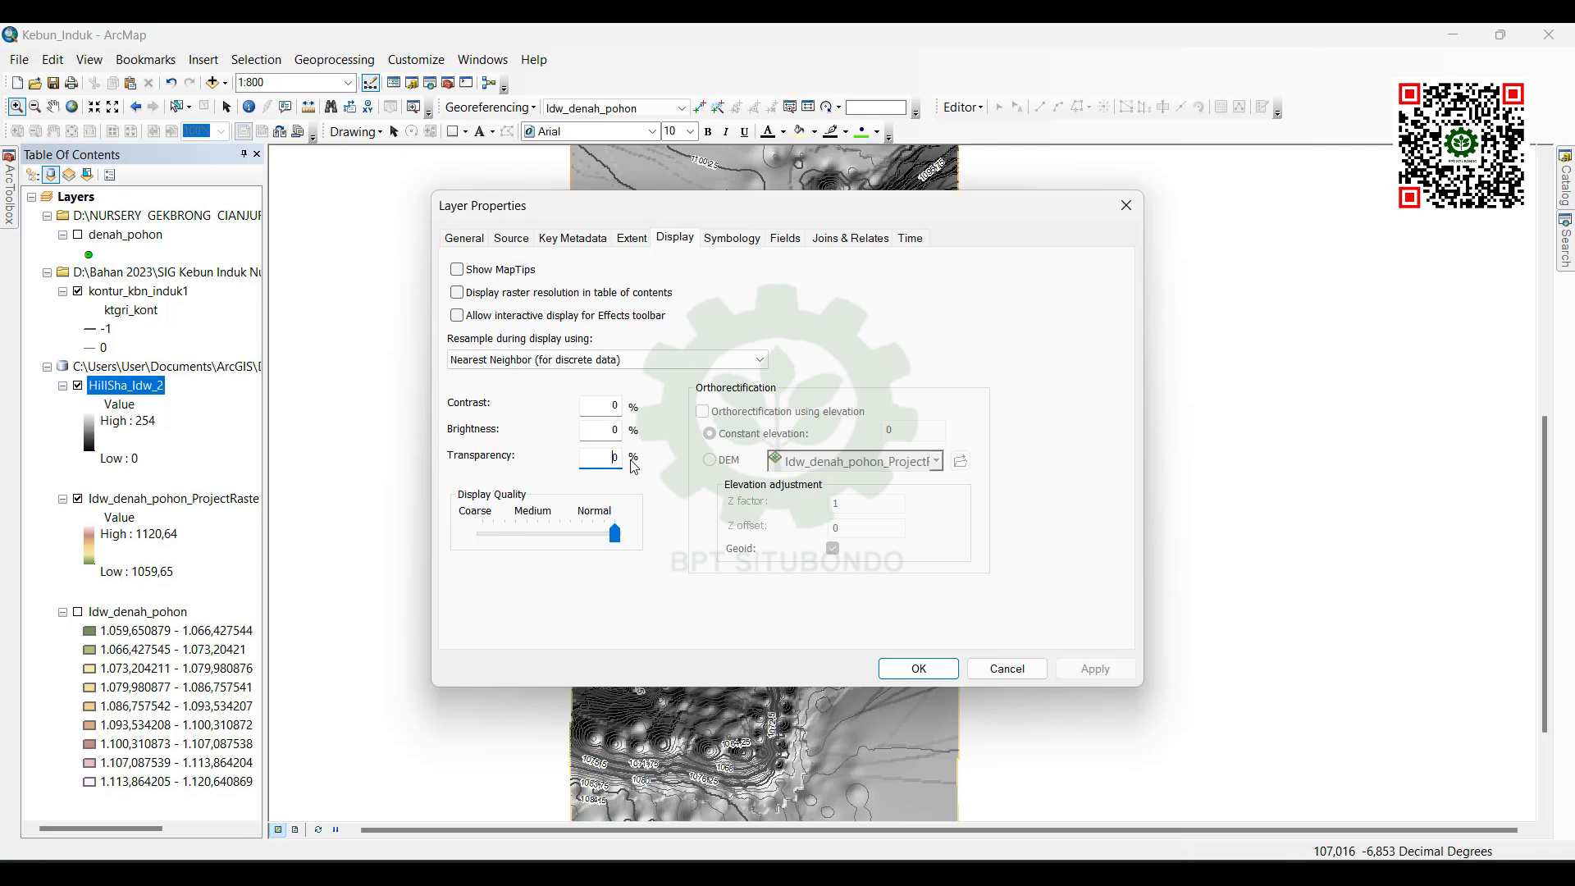
pyautogui.write('5')
pyautogui.click(1096, 669)
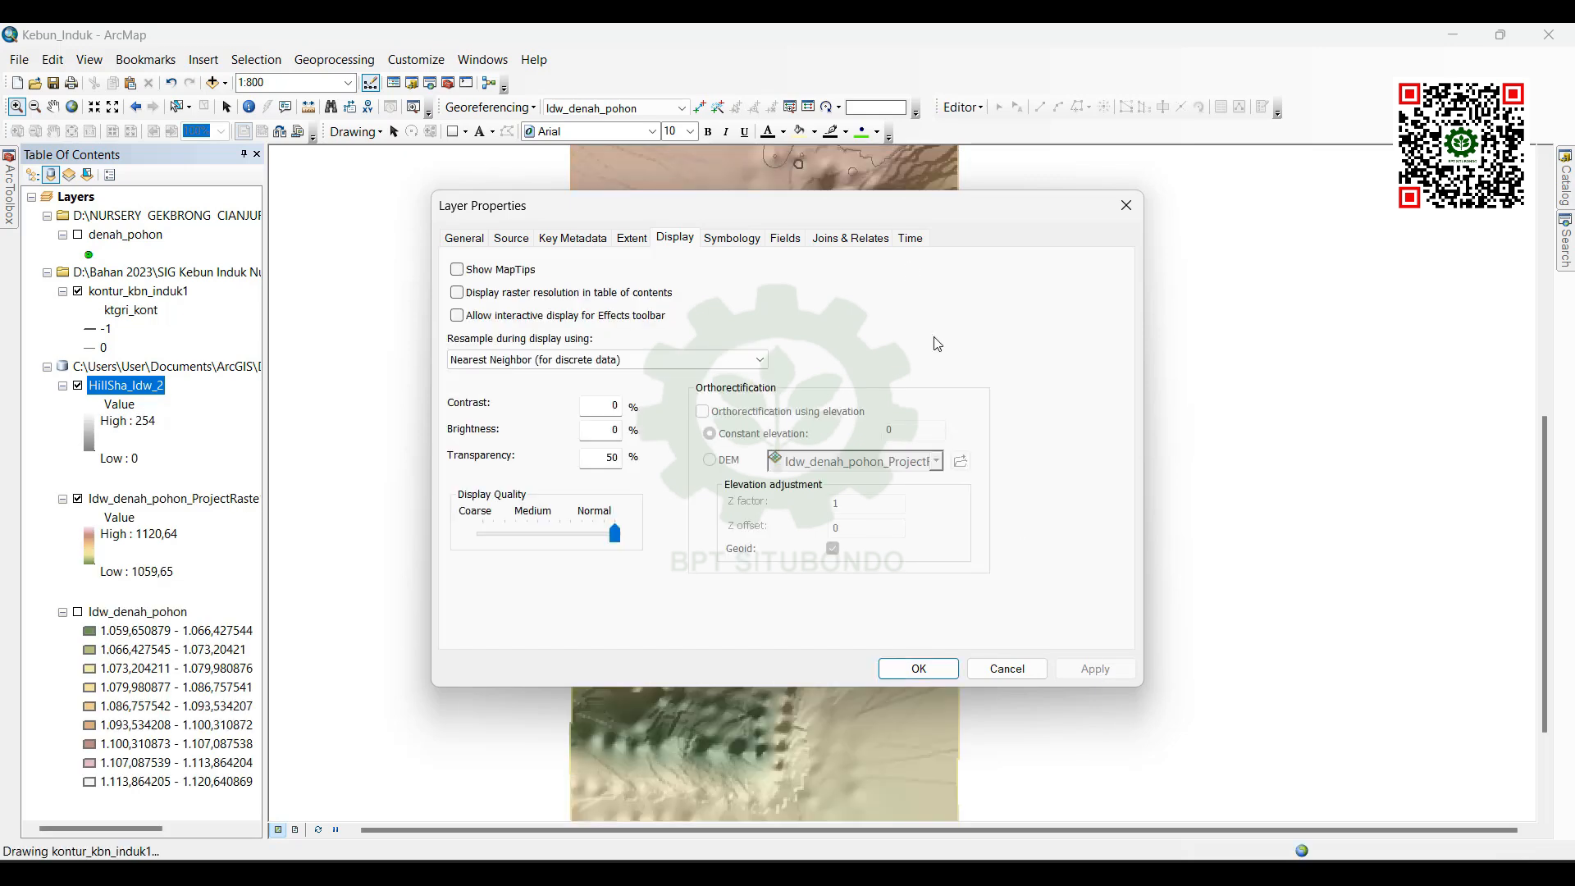
pyautogui.moveTo(914, 209); pyautogui.dragTo(1279, 119)
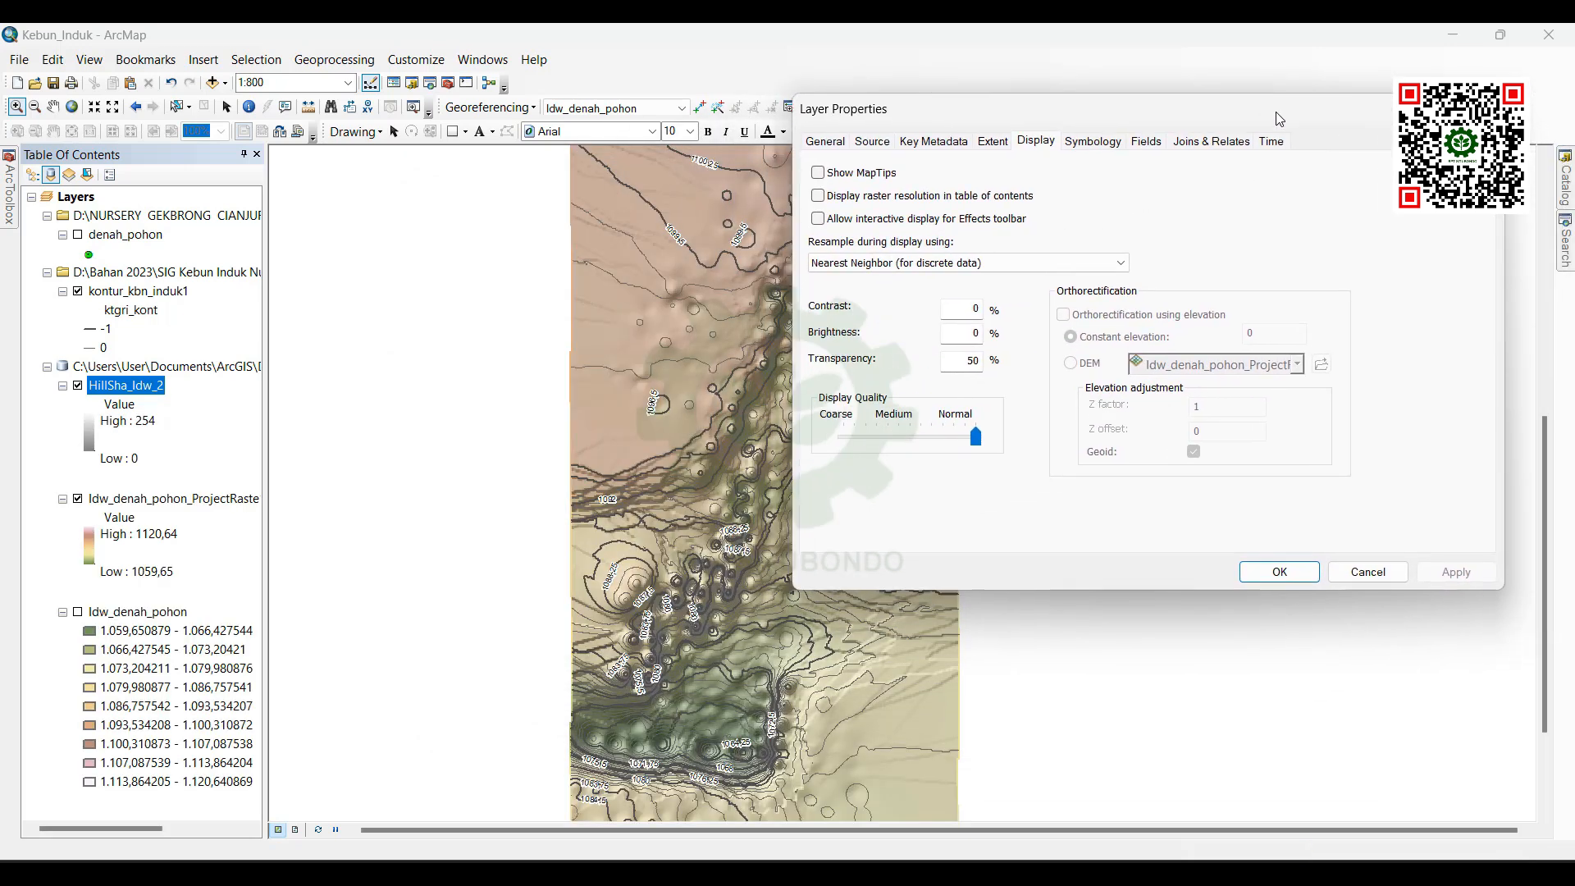
pyautogui.click(1288, 573)
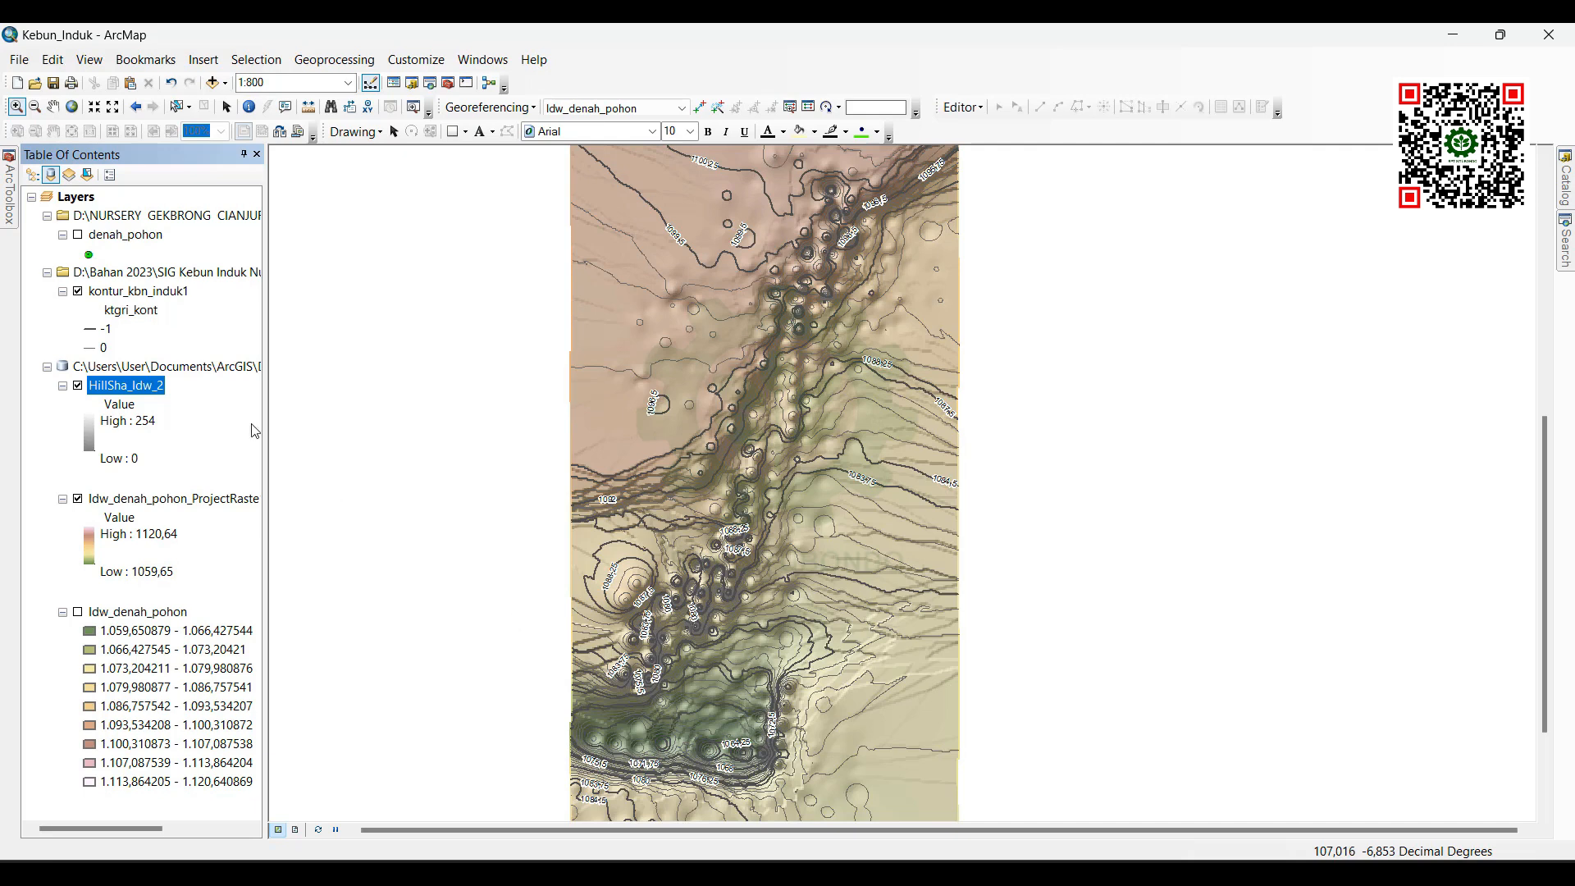
# Step: Hide the kontur_kbn_induk1 contours and show the denah_pohon tree points over the hillshaded terrain
pyautogui.click(79, 292)
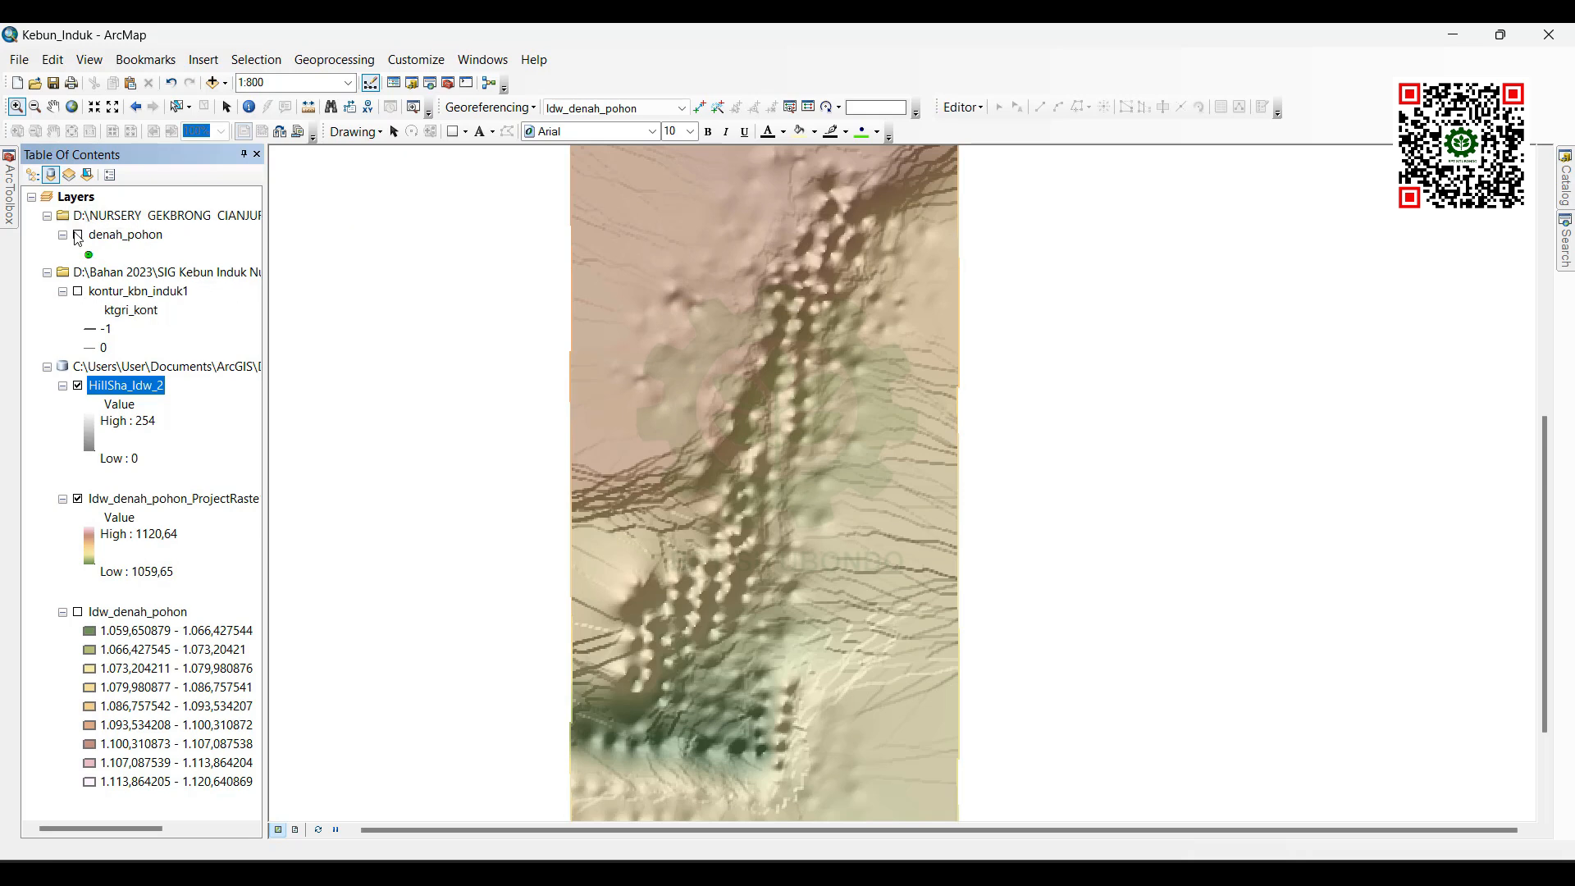
pyautogui.click(78, 237)
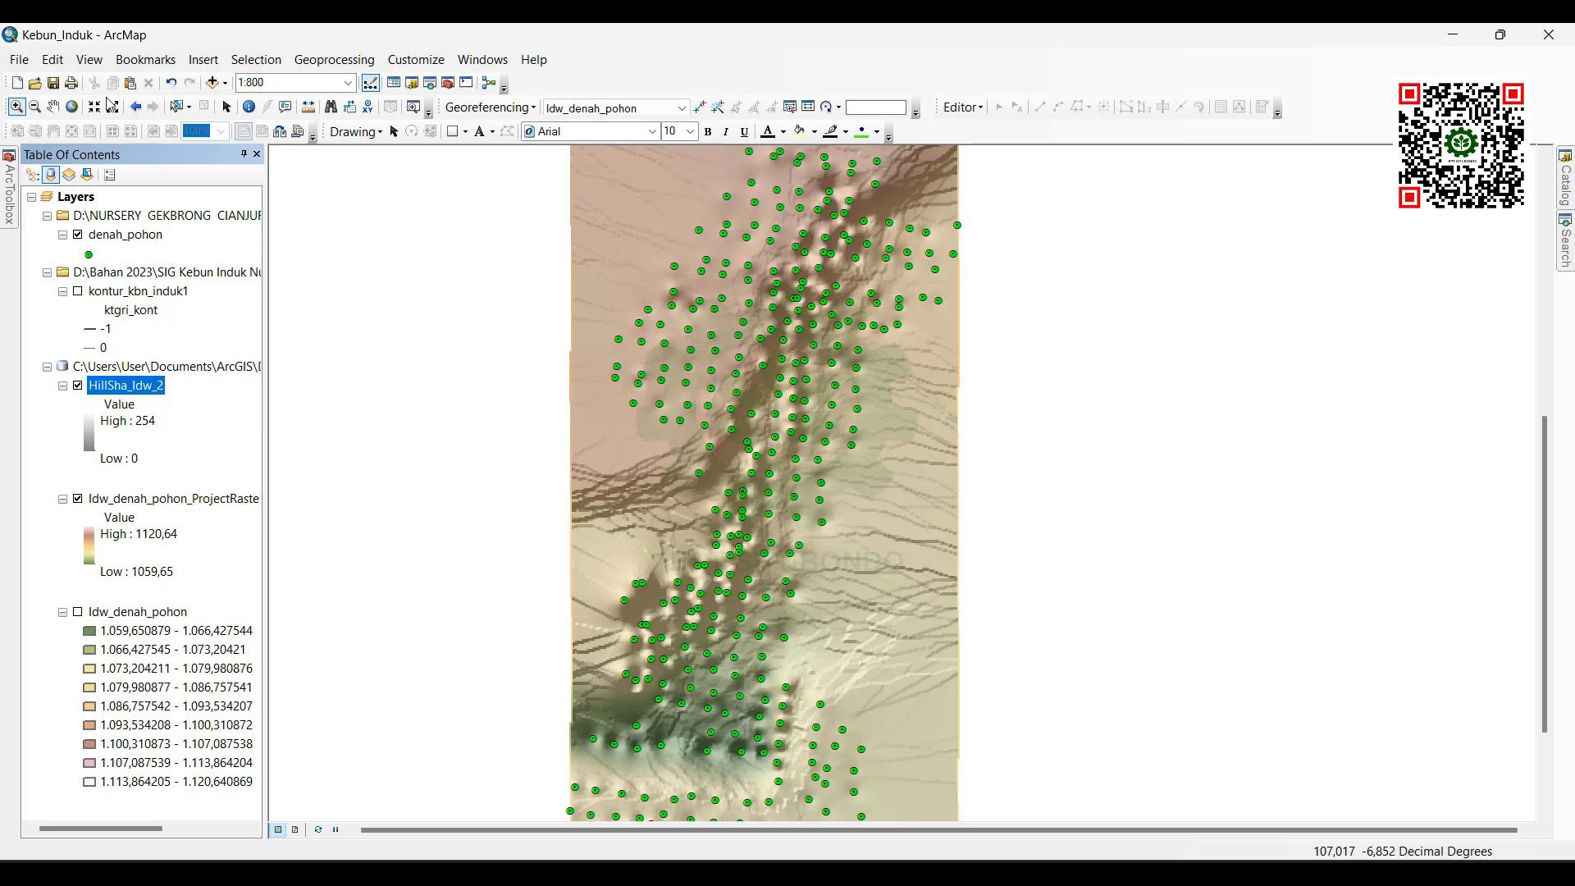
pyautogui.click(52, 106)
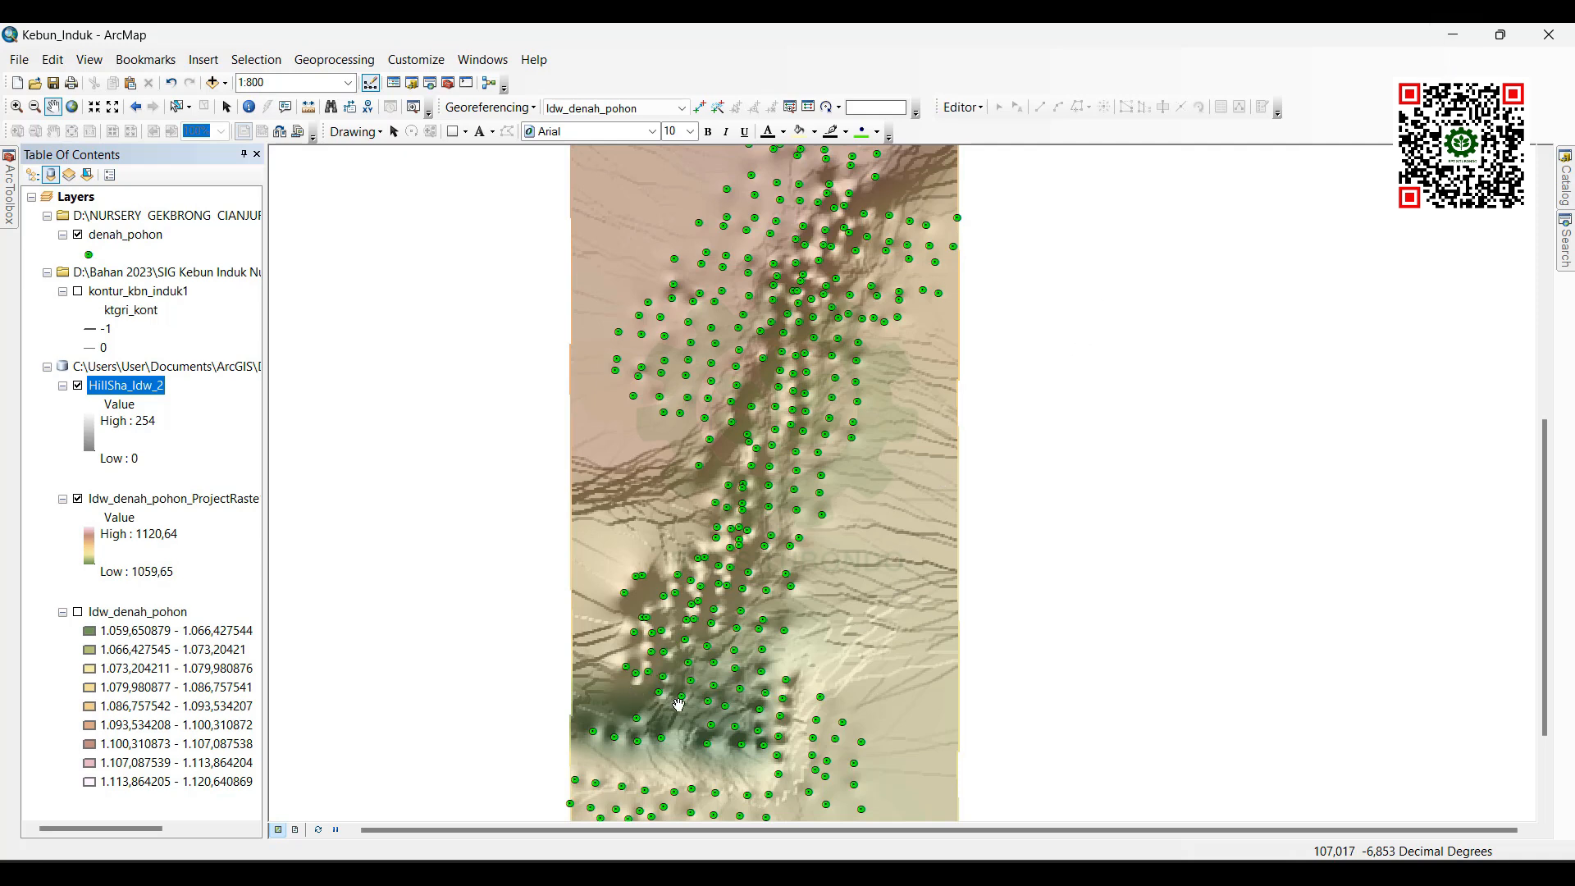
pyautogui.moveTo(1034, 450); pyautogui.dragTo(1035, 626)
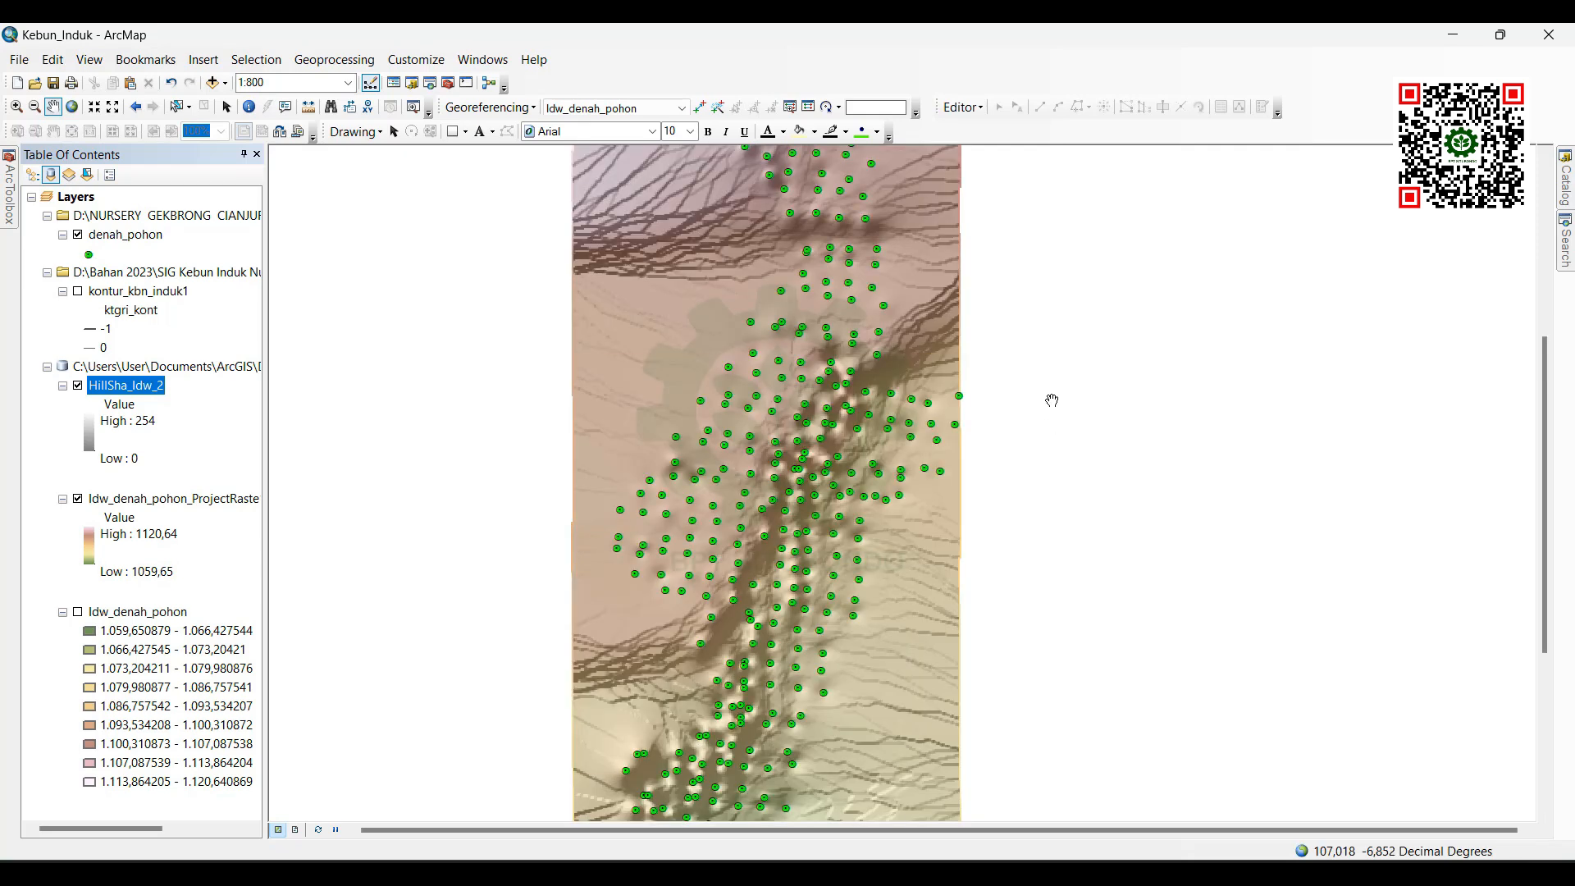
pyautogui.moveTo(1052, 397); pyautogui.dragTo(1068, 488)
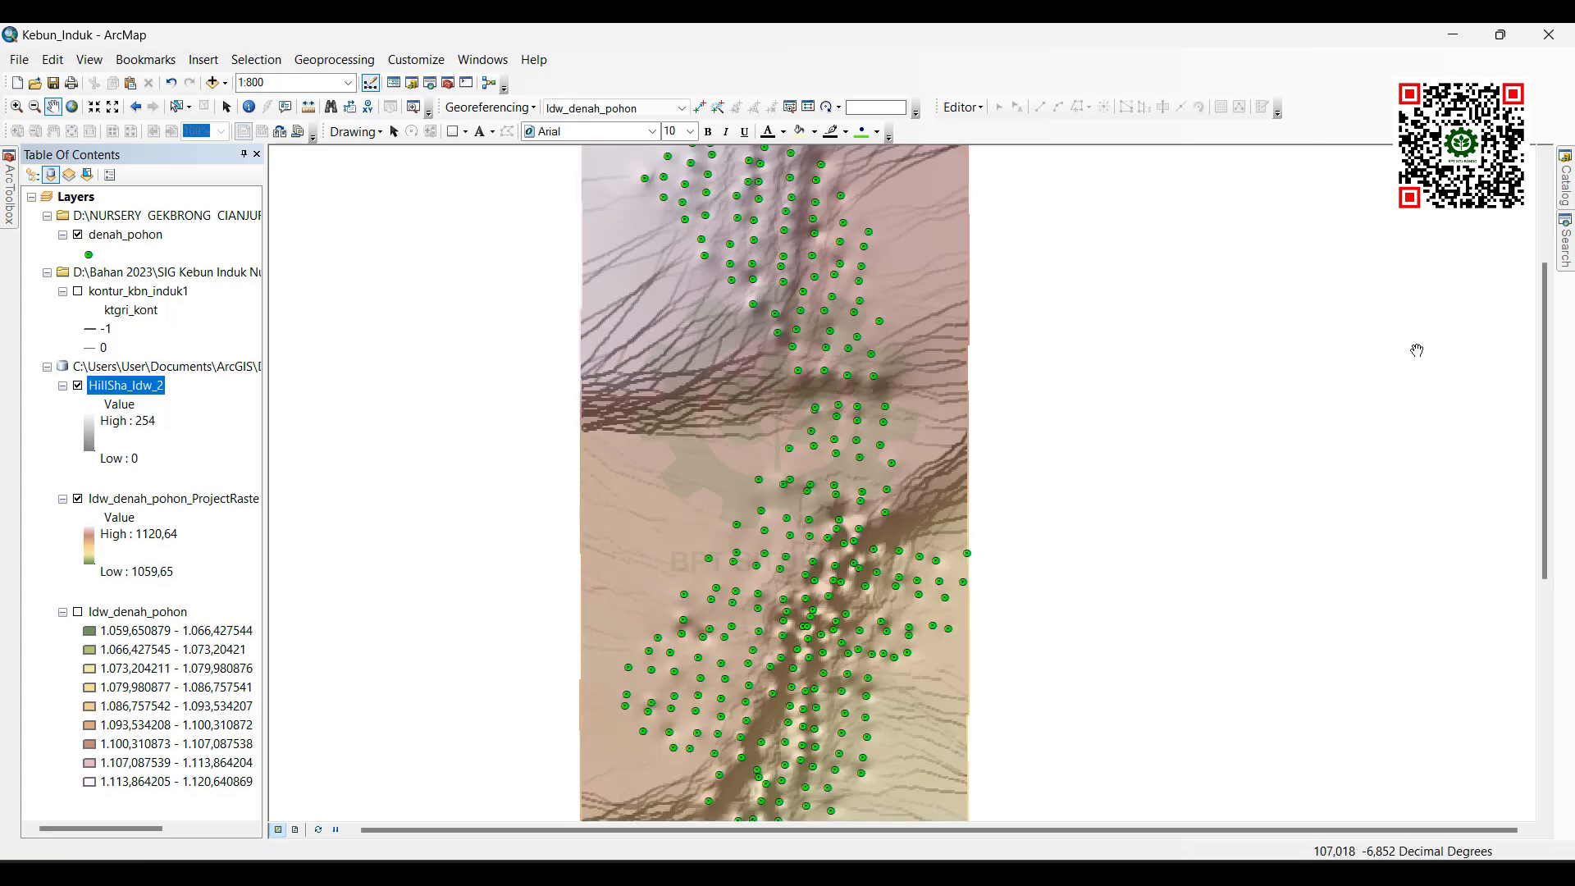
pyautogui.moveTo(1552, 368); pyautogui.dragTo(1531, 284)
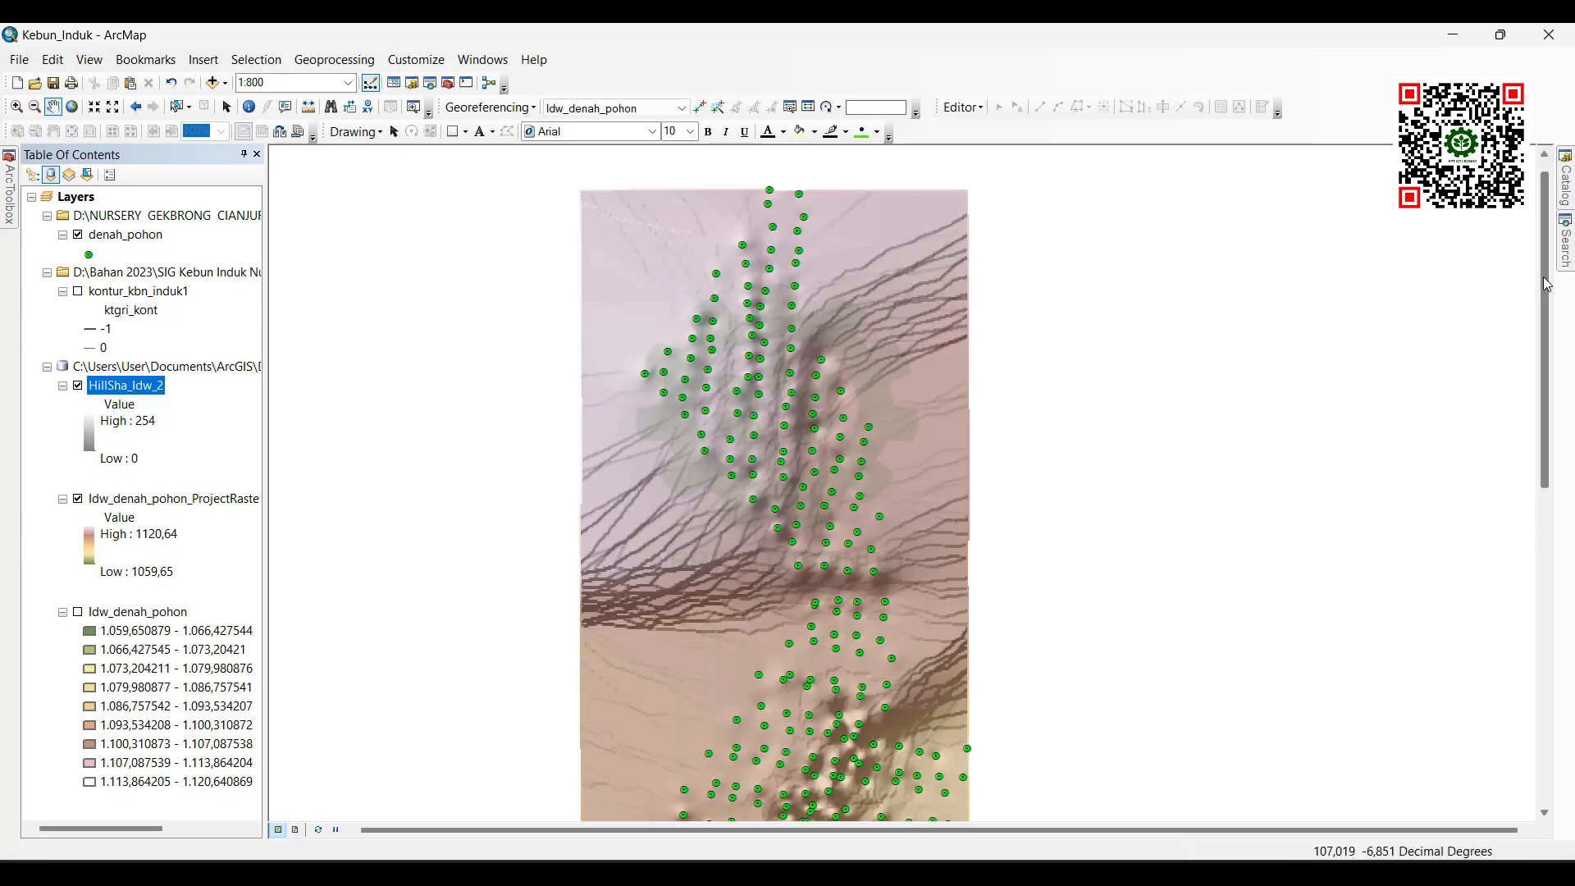
pyautogui.moveTo(1543, 277); pyautogui.dragTo(1544, 257)
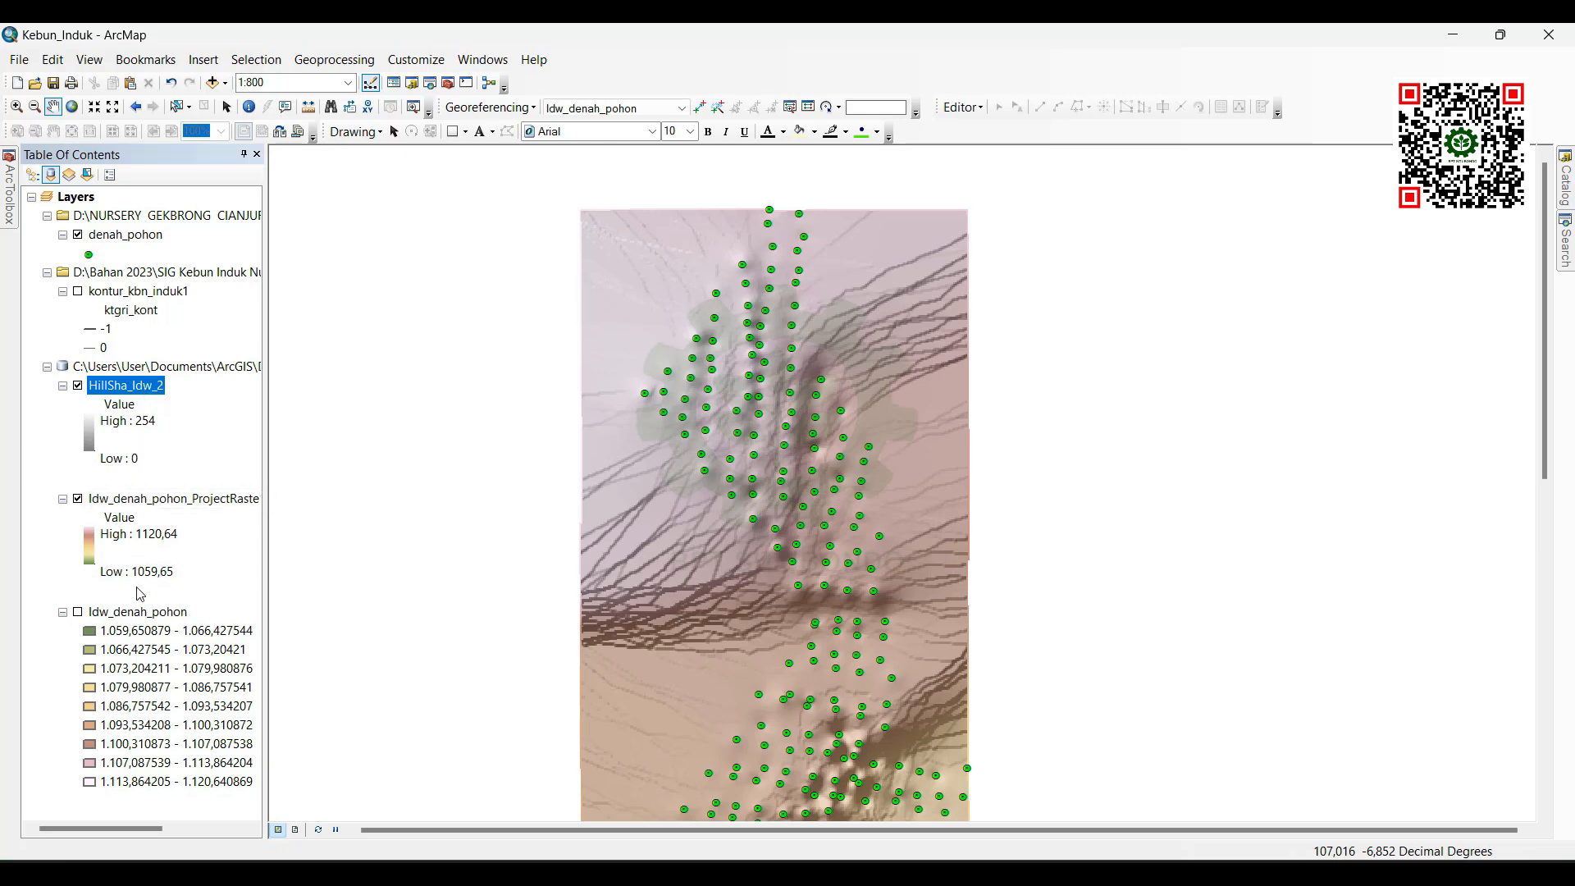
# Step: Change the projected IDW elevation raster's stretched color ramp to red-yellow-green, apply it and review the recoloured map
pyautogui.doubleClick(149, 502)
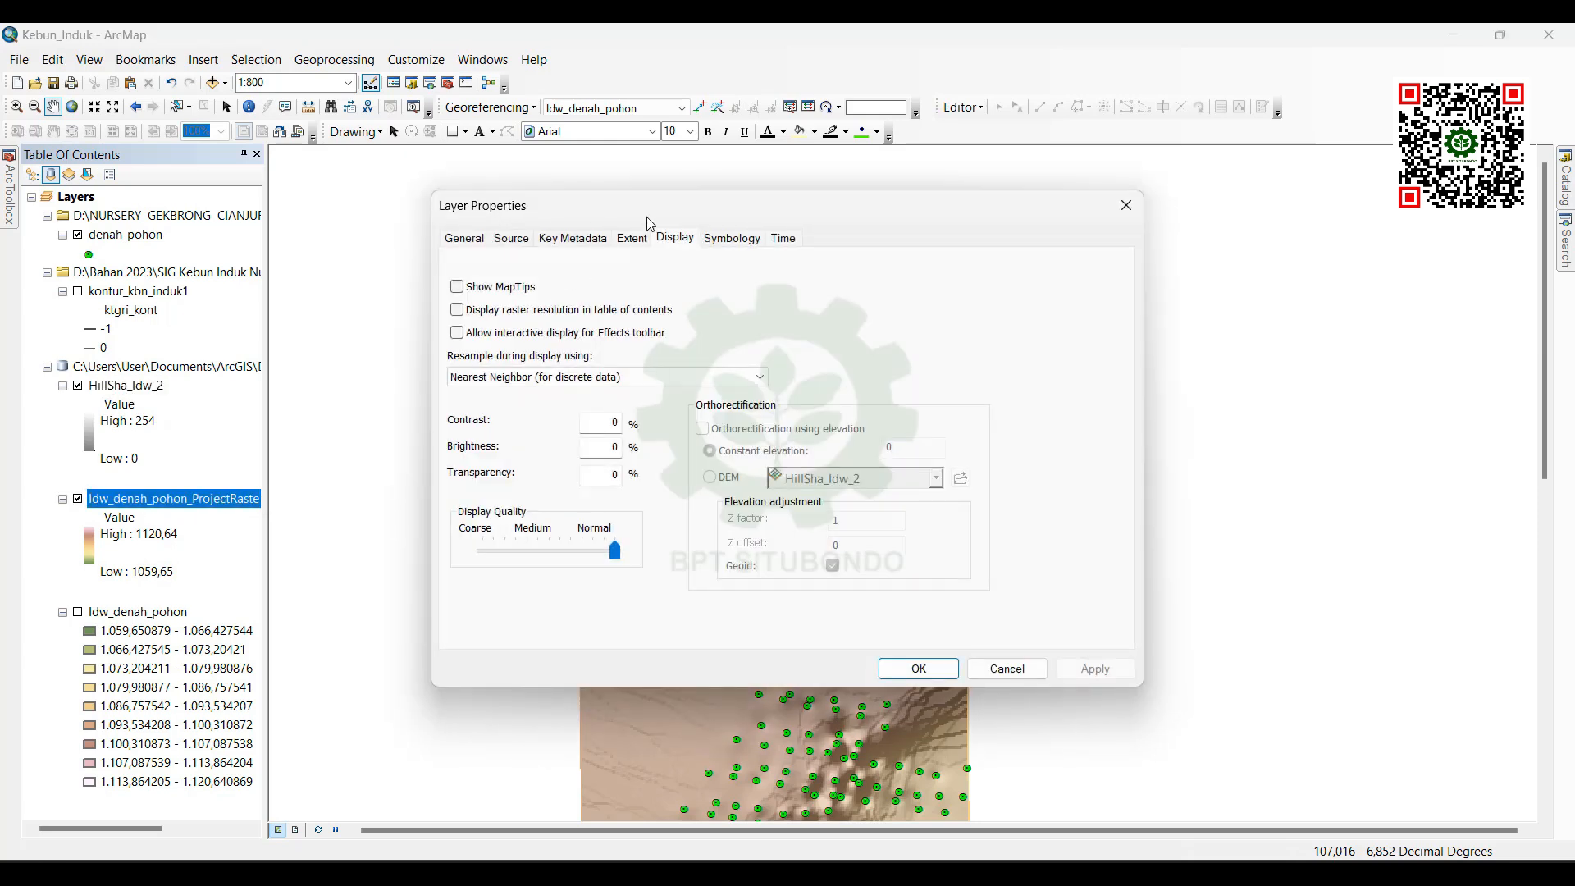
pyautogui.click(718, 238)
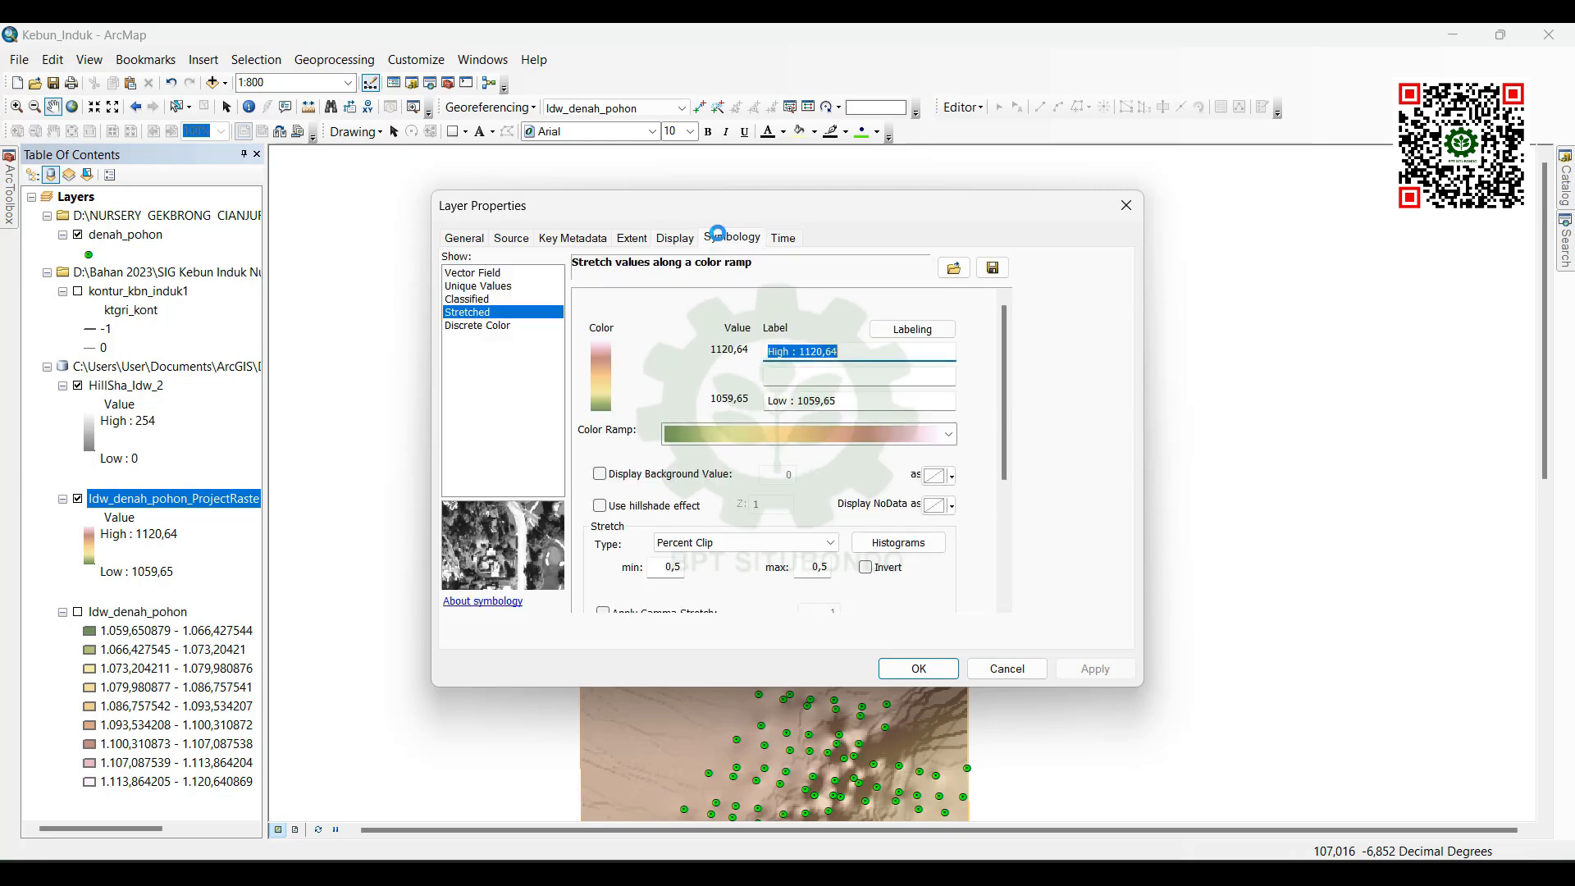
pyautogui.click(949, 435)
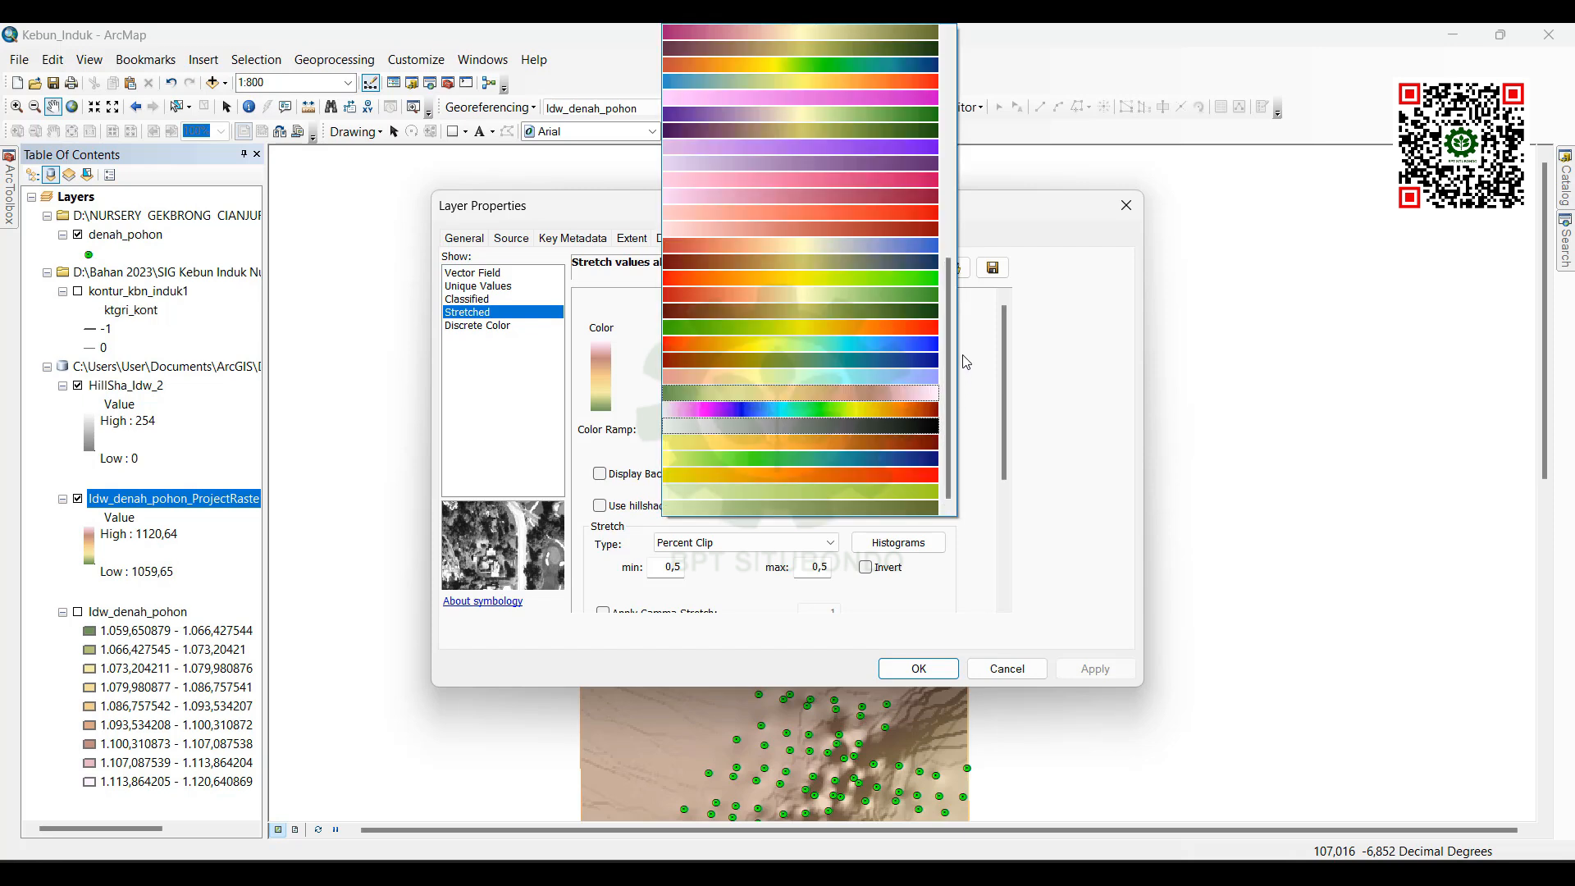
pyautogui.click(927, 284)
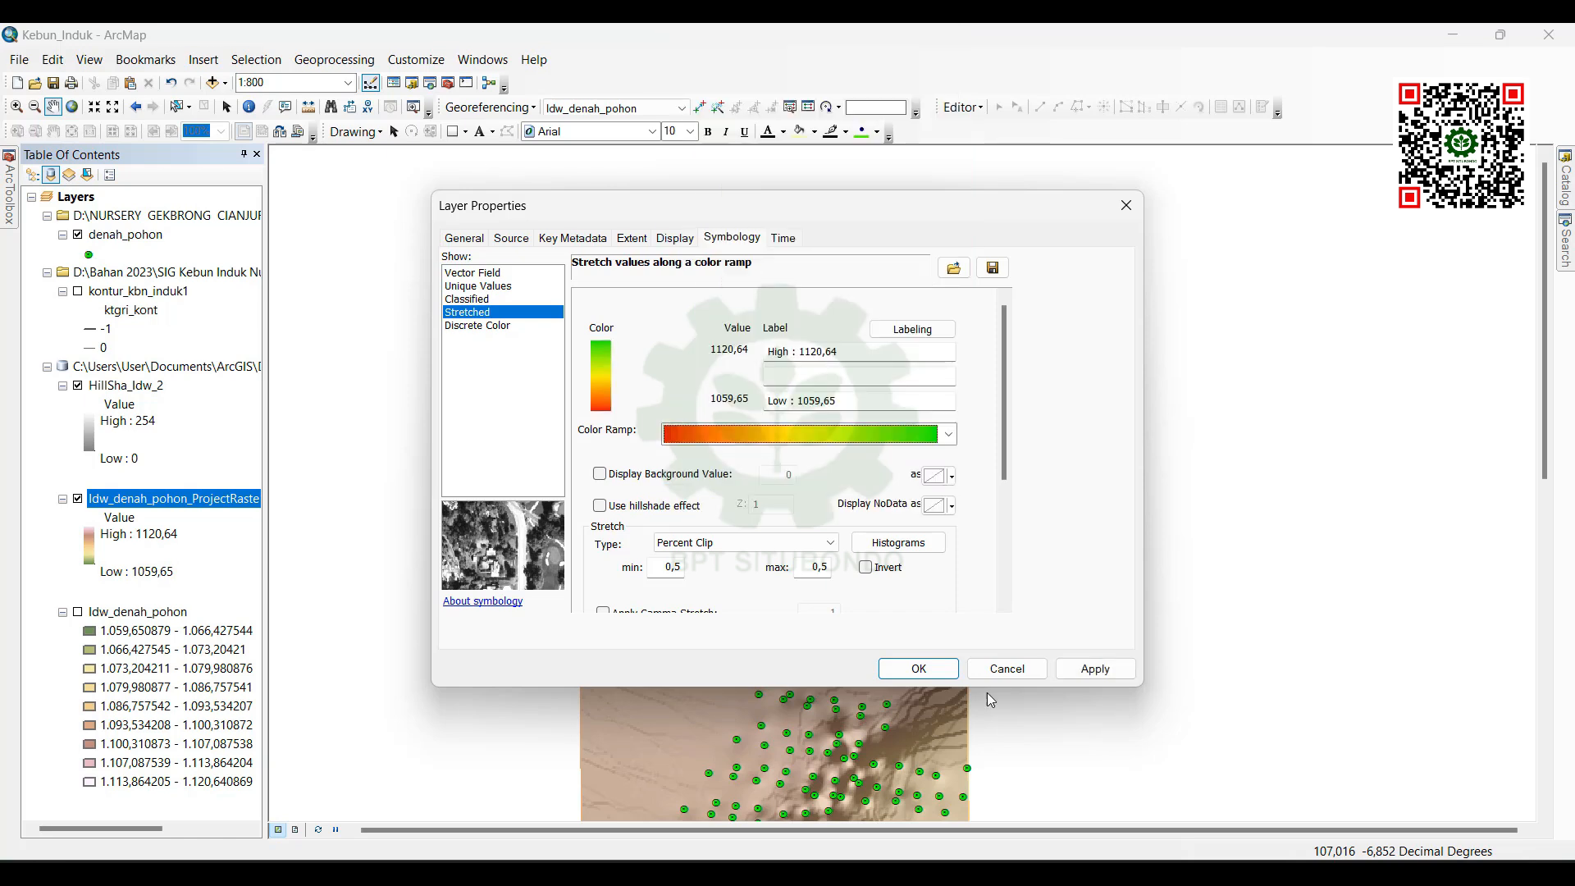
pyautogui.click(1094, 668)
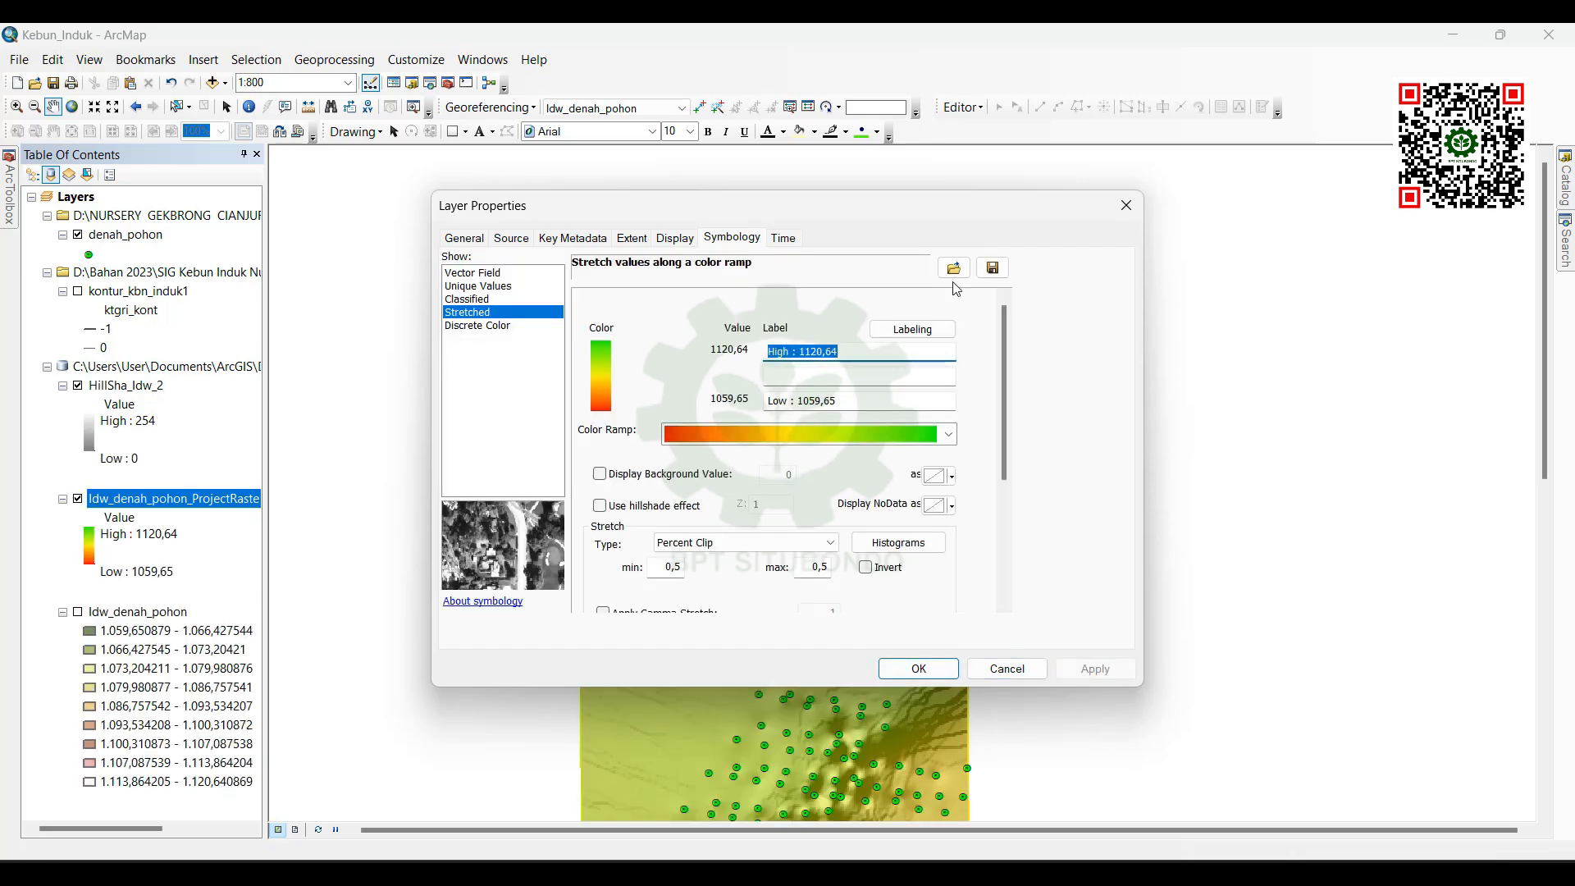
pyautogui.moveTo(943, 189); pyautogui.dragTo(1321, 37)
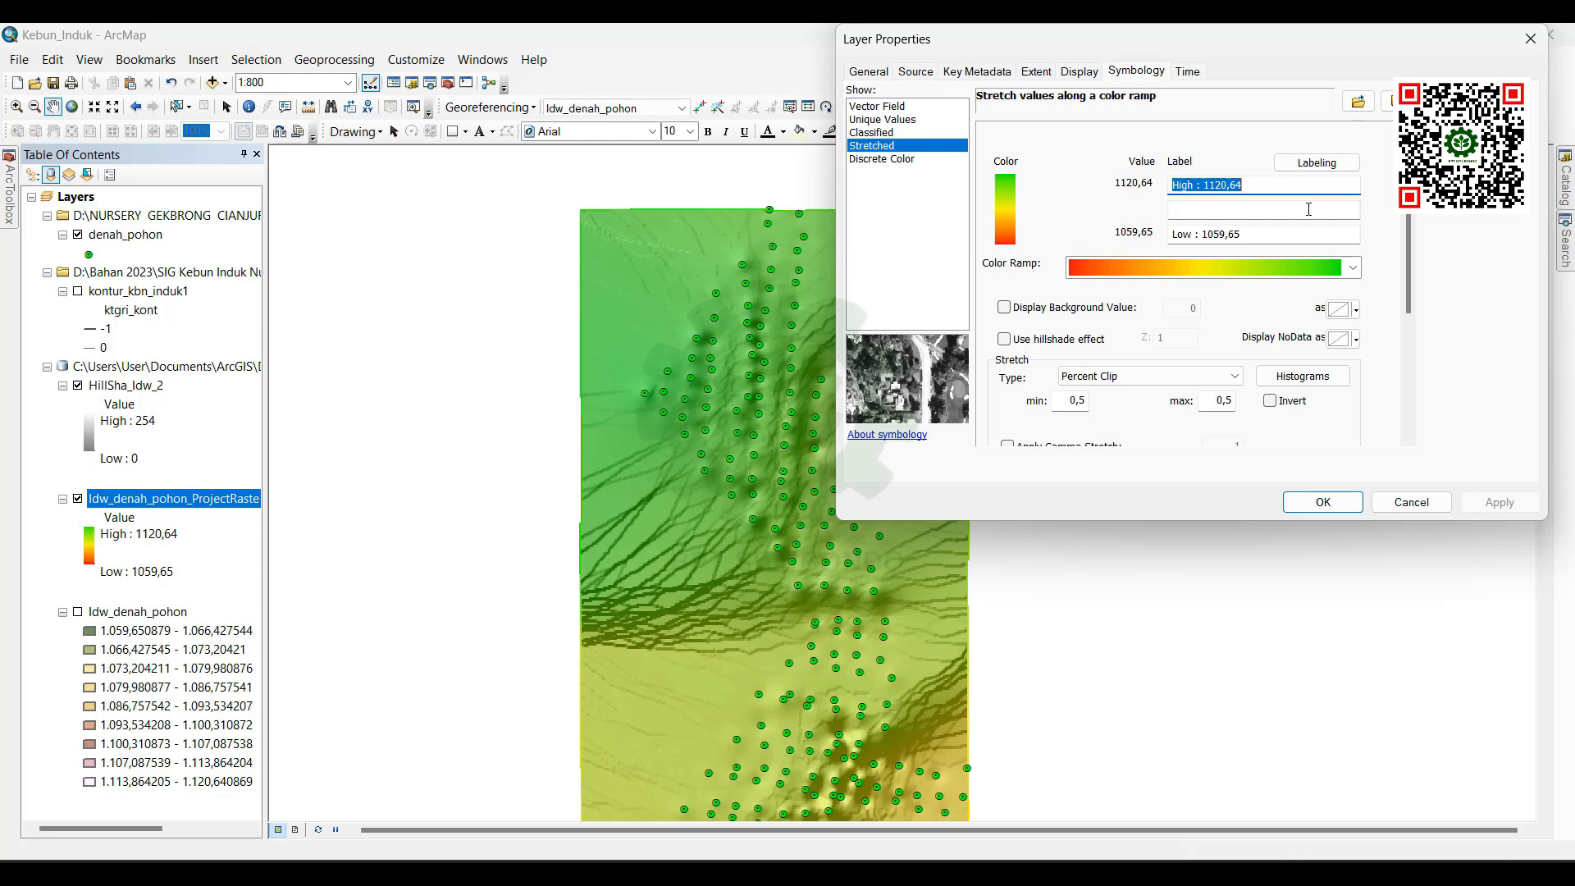
pyautogui.click(1333, 503)
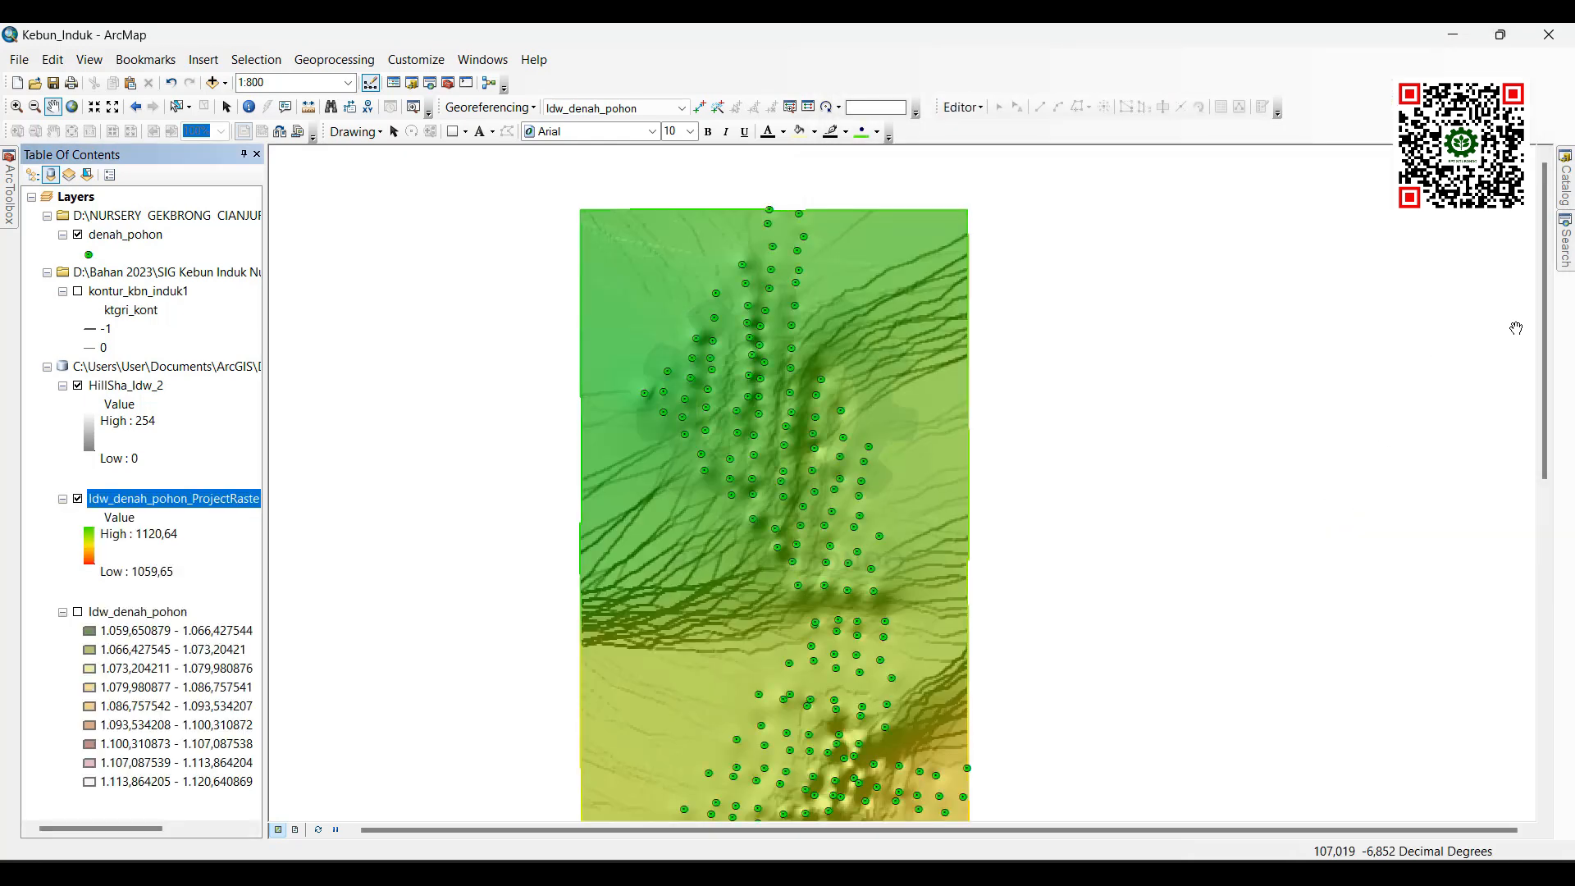
pyautogui.moveTo(1549, 332); pyautogui.dragTo(1552, 476)
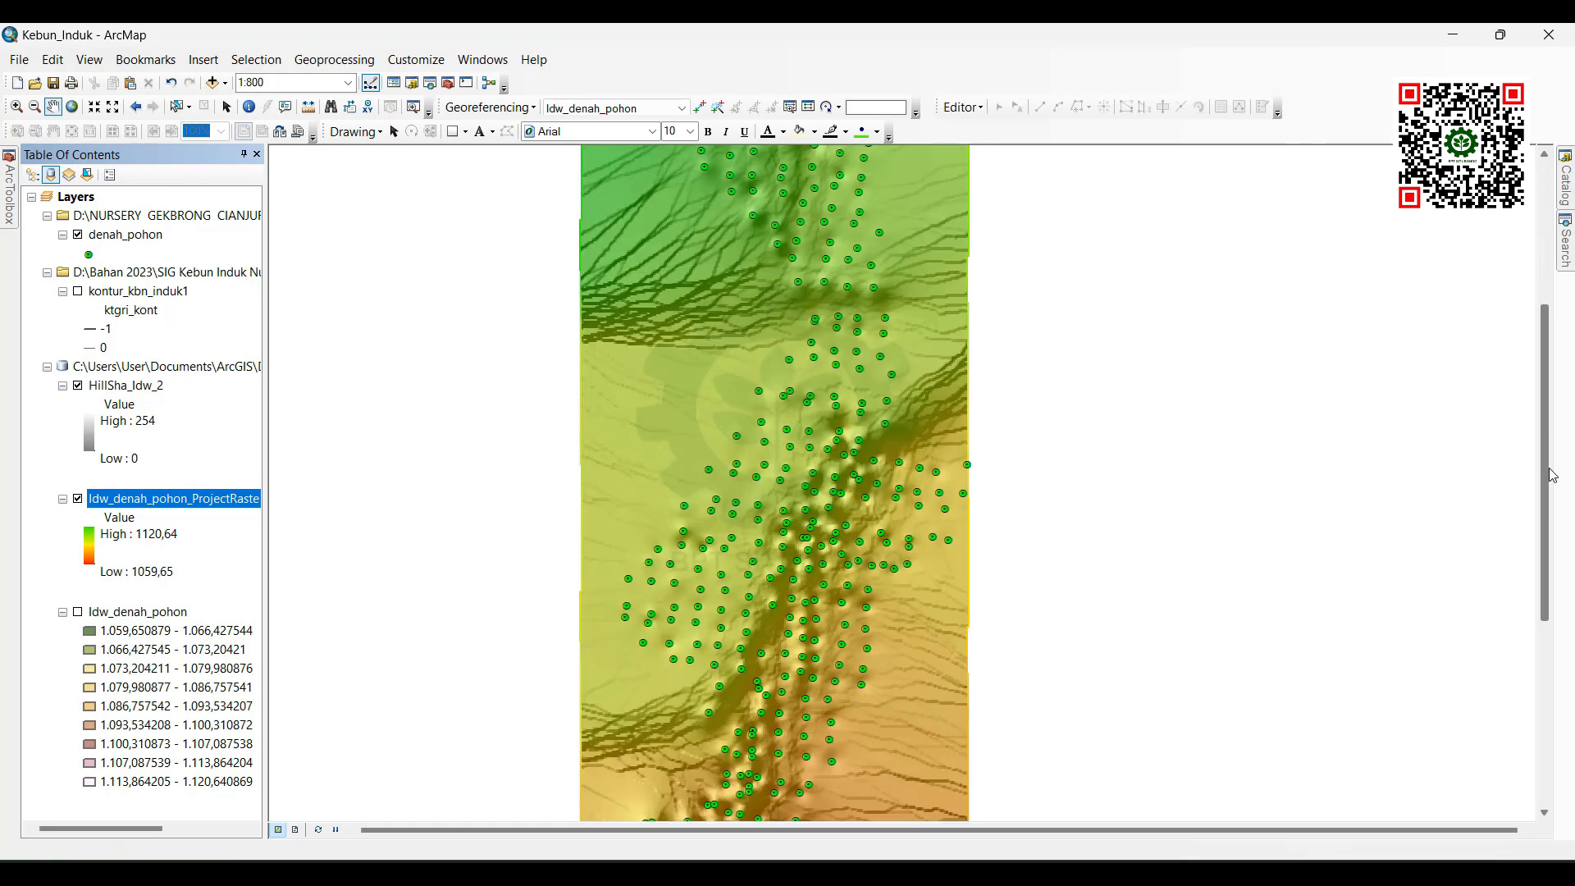
pyautogui.moveTo(1546, 469); pyautogui.dragTo(1549, 589)
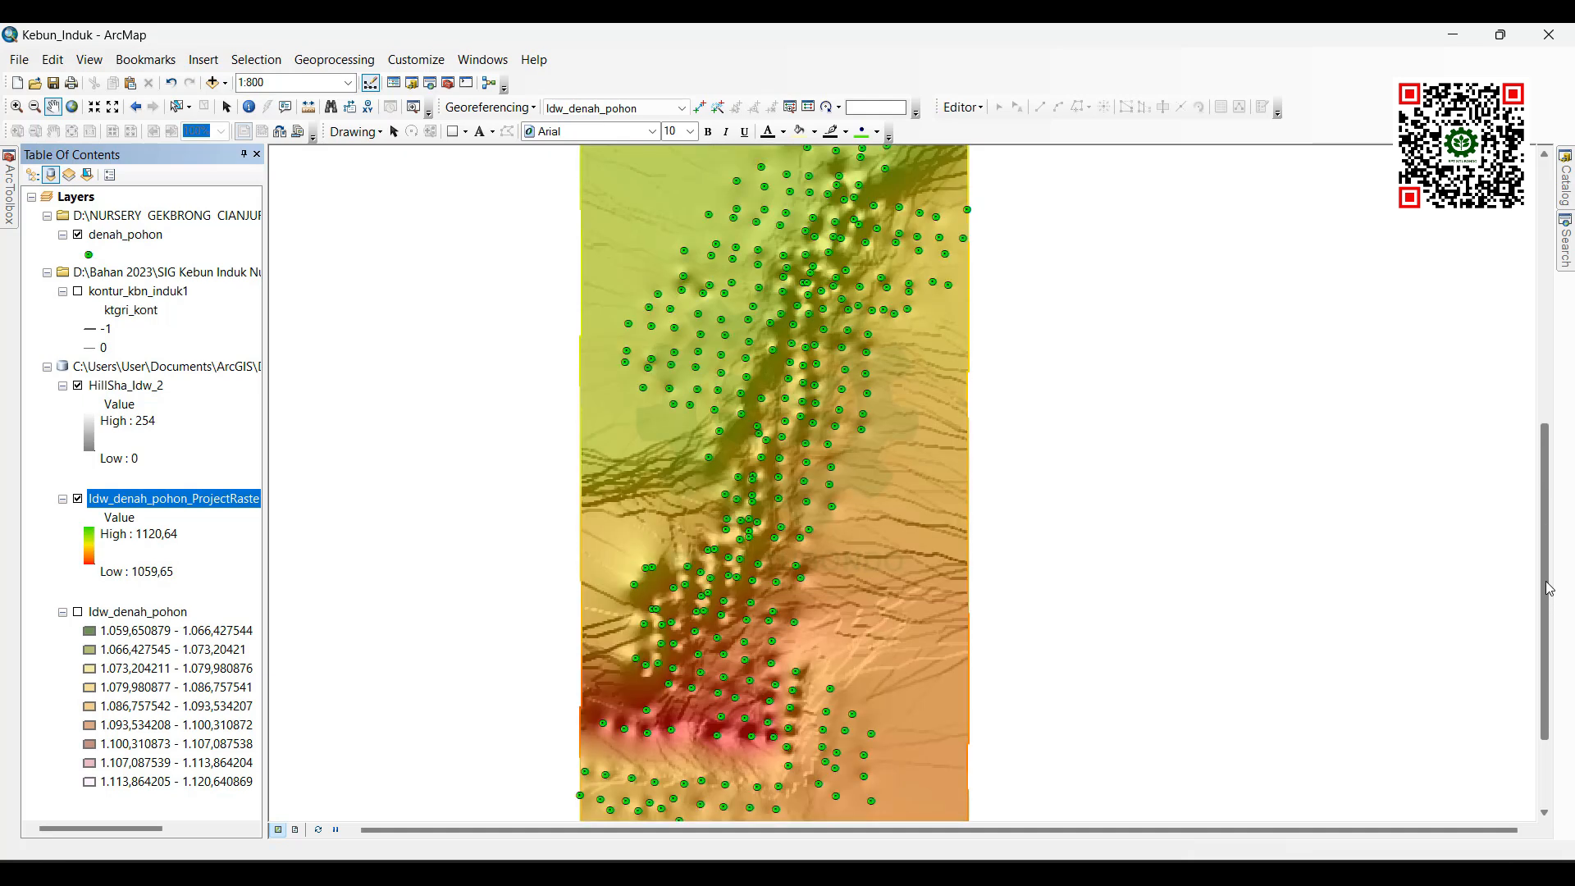
pyautogui.moveTo(1549, 588); pyautogui.dragTo(1549, 652)
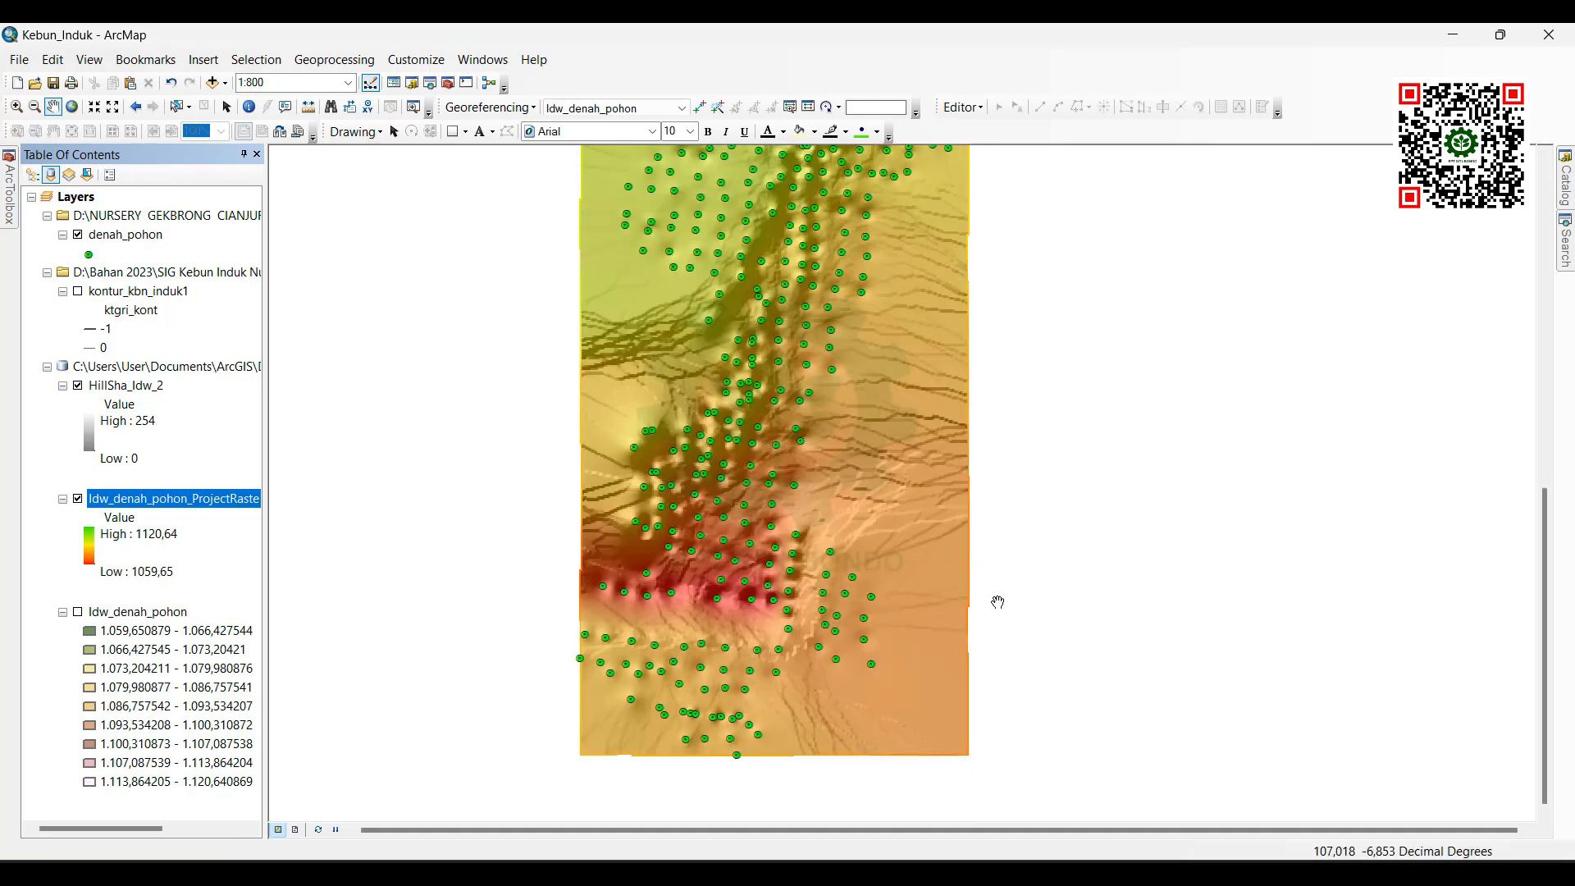